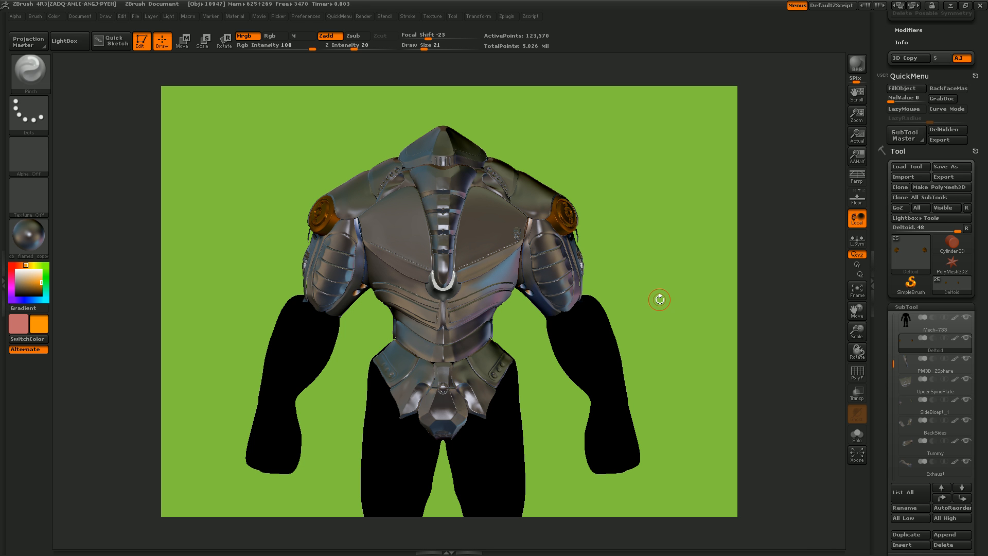
- Select the Mech-733 body subtool and fill it with the current tan colour and BasicMaterial
{"action": "mouse_move", "coordinate": [660, 301]}
{"action": "left_mouse_down"}
{"action": "mouse_move", "coordinate": [605, 307]}
{"action": "mouse_move", "coordinate": [664, 306]}
{"action": "left_mouse_up"}
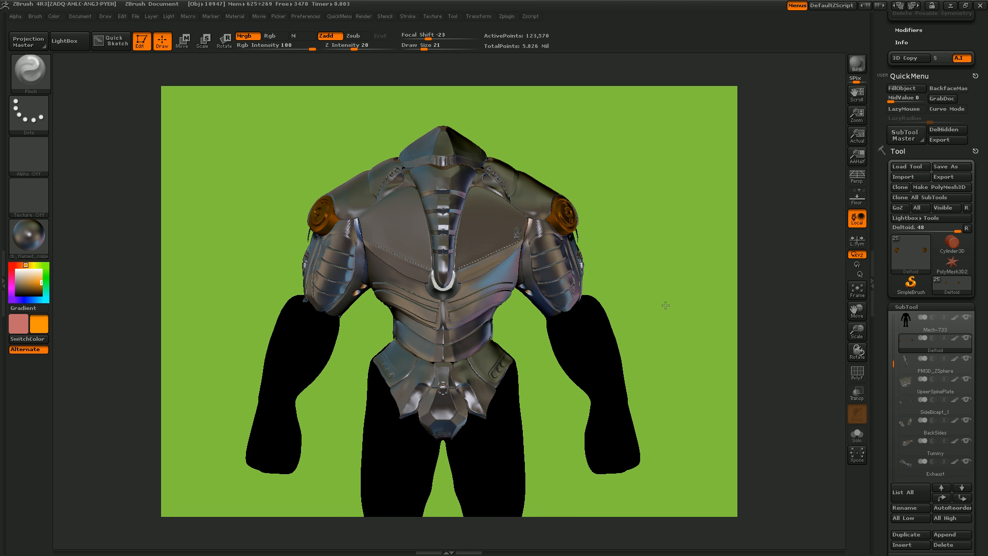
{"action": "left_click", "coordinate": [918, 323]}
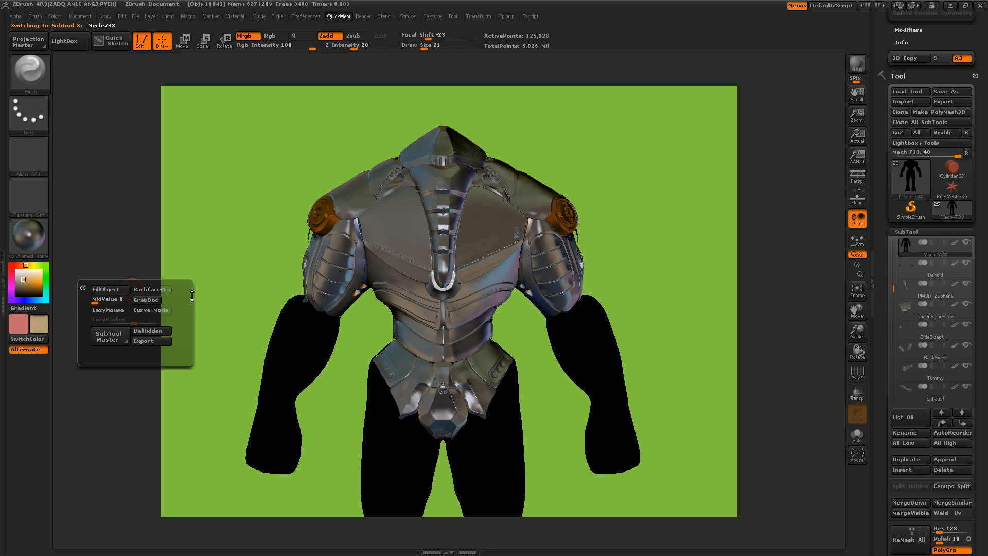
{"action": "key", "text": "space"}
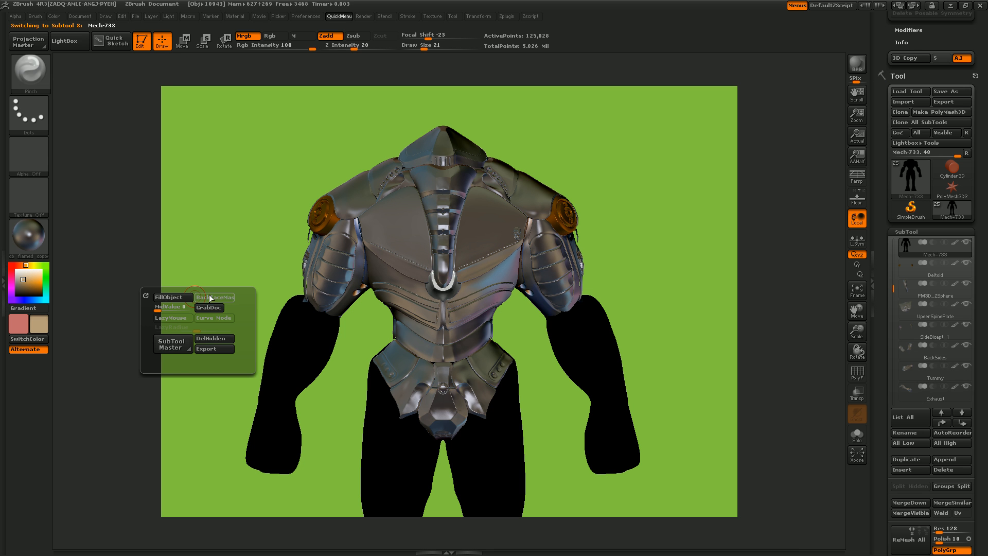
{"action": "left_click", "coordinate": [181, 297]}
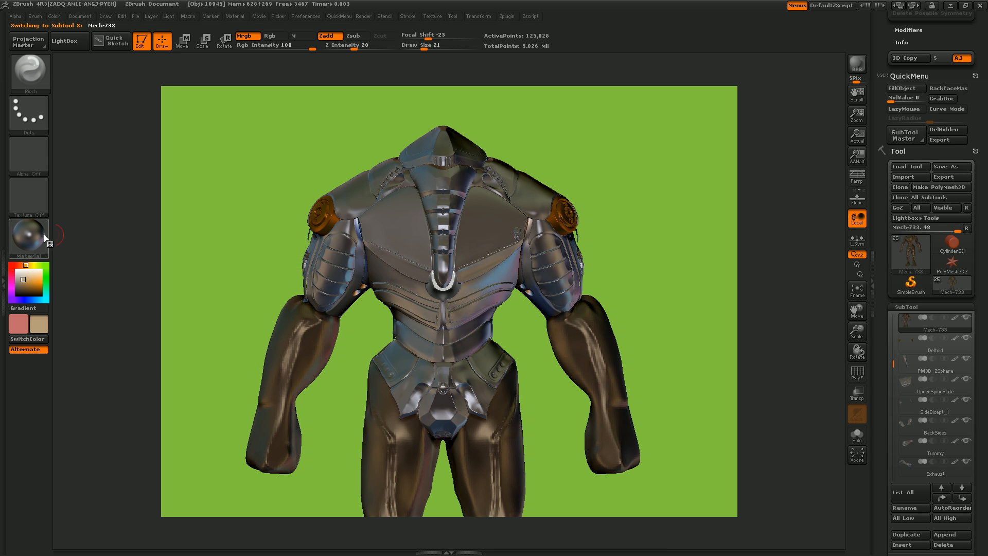
{"action": "left_click", "coordinate": [30, 237]}
{"action": "left_click", "coordinate": [125, 386]}
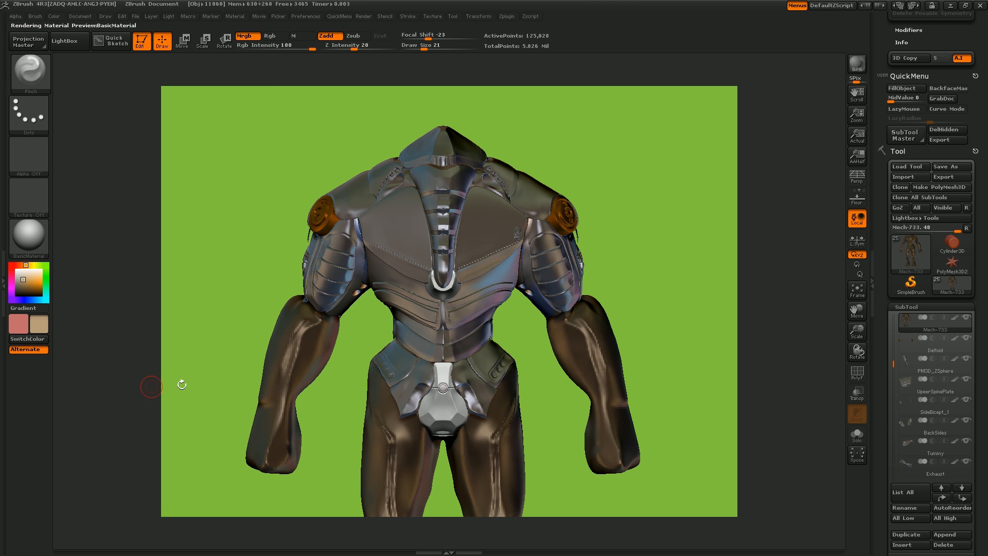
{"action": "key", "text": "space"}
{"action": "left_click", "coordinate": [215, 380]}
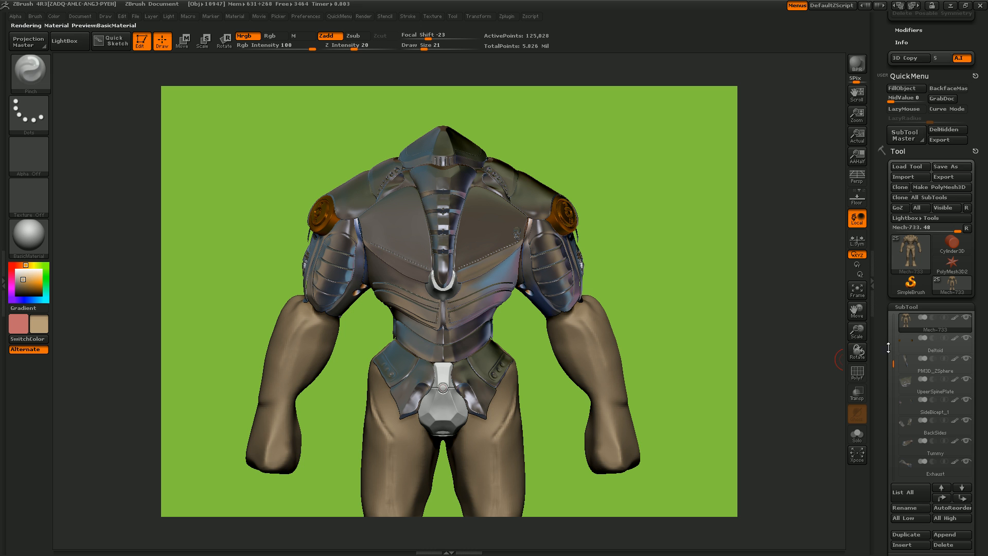
- Select the Extract7 subtool and fill it with white and the cb_flamed_copper material
{"action": "left_click_drag", "start_coordinate": [893, 363], "coordinate": [895, 420]}
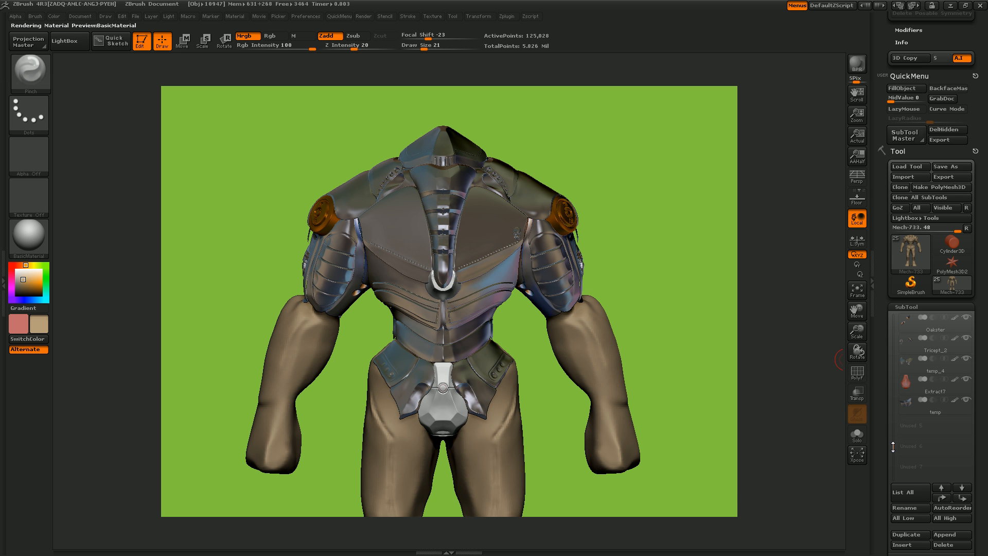
{"action": "left_click", "coordinate": [907, 393]}
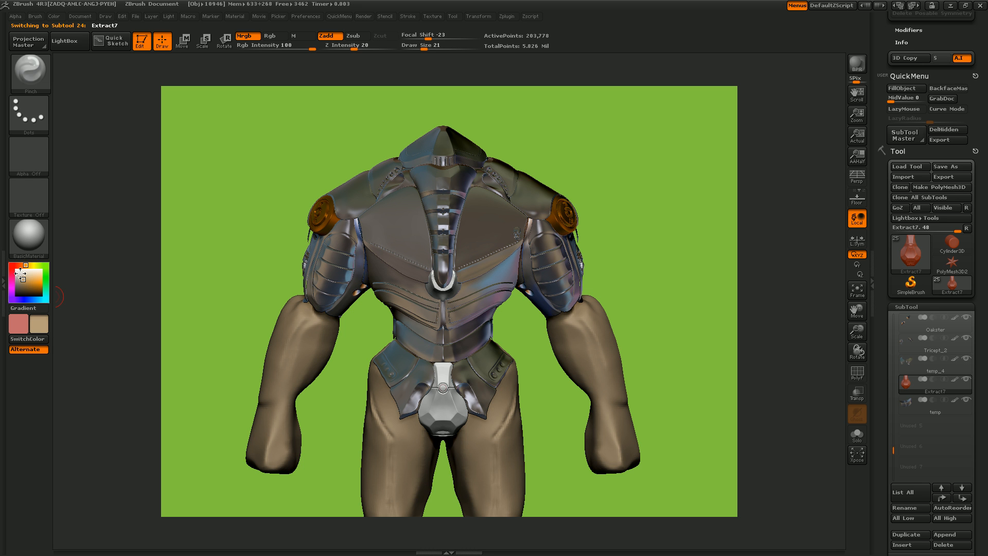
{"action": "key", "text": "space"}
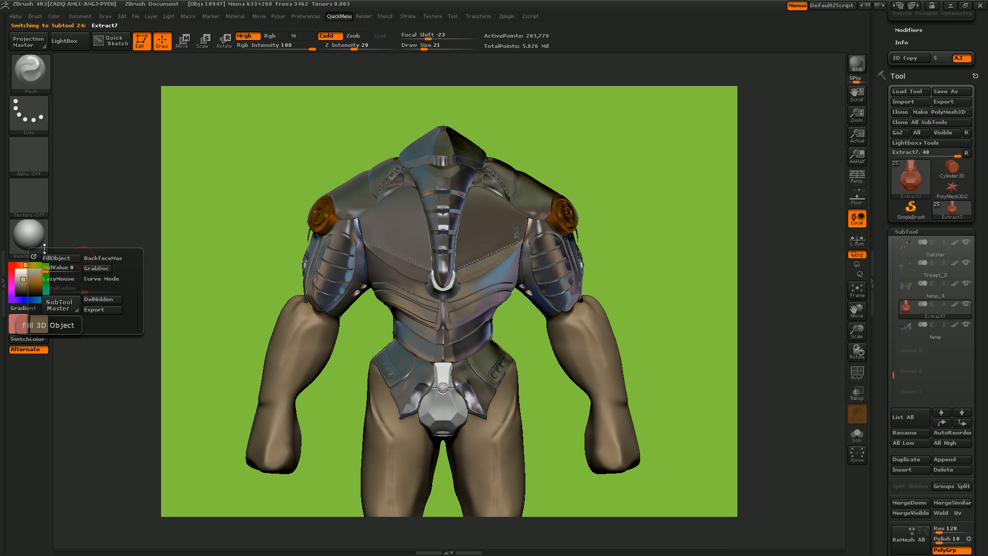
{"action": "left_click", "coordinate": [31, 239]}
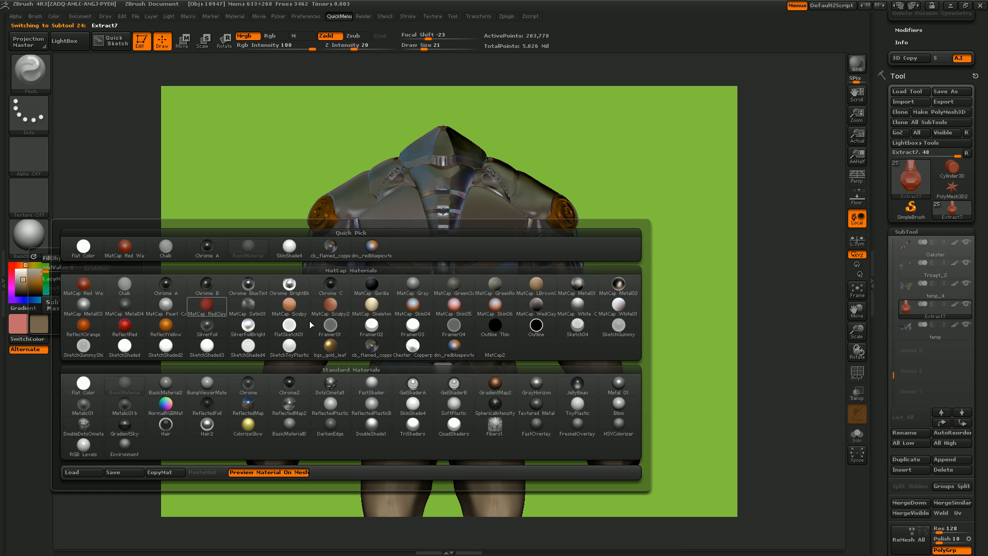
{"action": "left_click", "coordinate": [372, 347]}
{"action": "key", "text": "space"}
{"action": "key", "text": "space"}
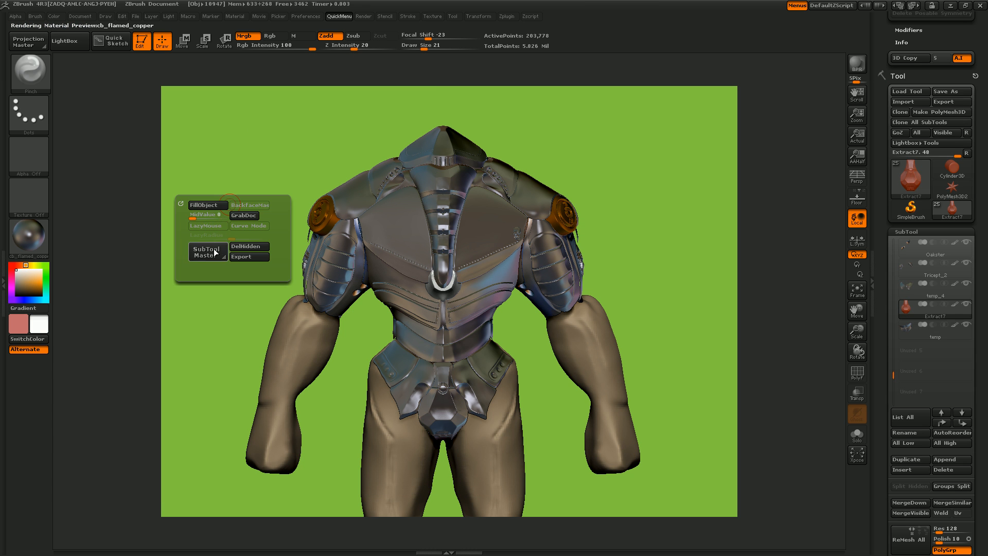
- Isolate the Mech-733 subtool in Solo mode and examine the bare body from the front, side and back
{"action": "left_click_drag", "start_coordinate": [664, 327], "coordinate": [557, 329]}
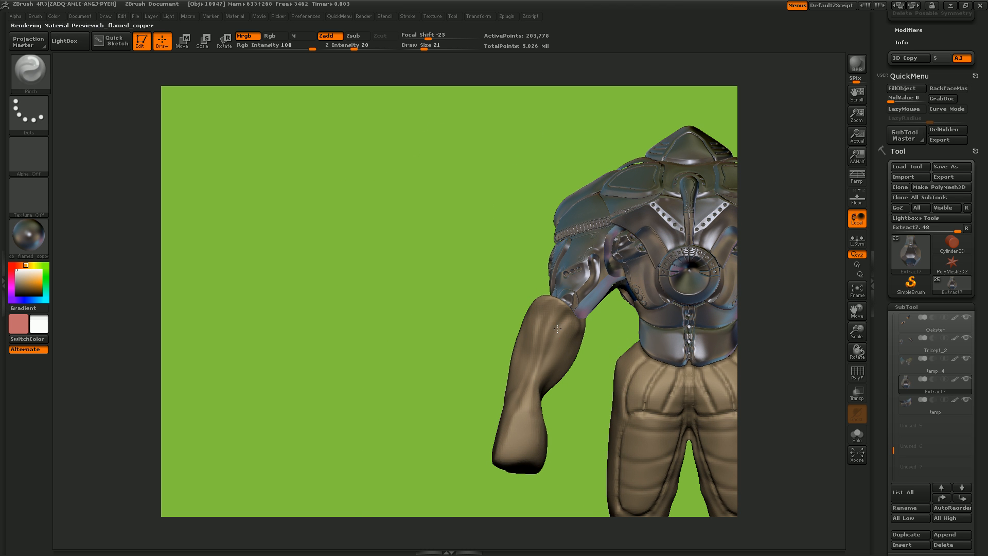
{"action": "left_click", "coordinate": [856, 291]}
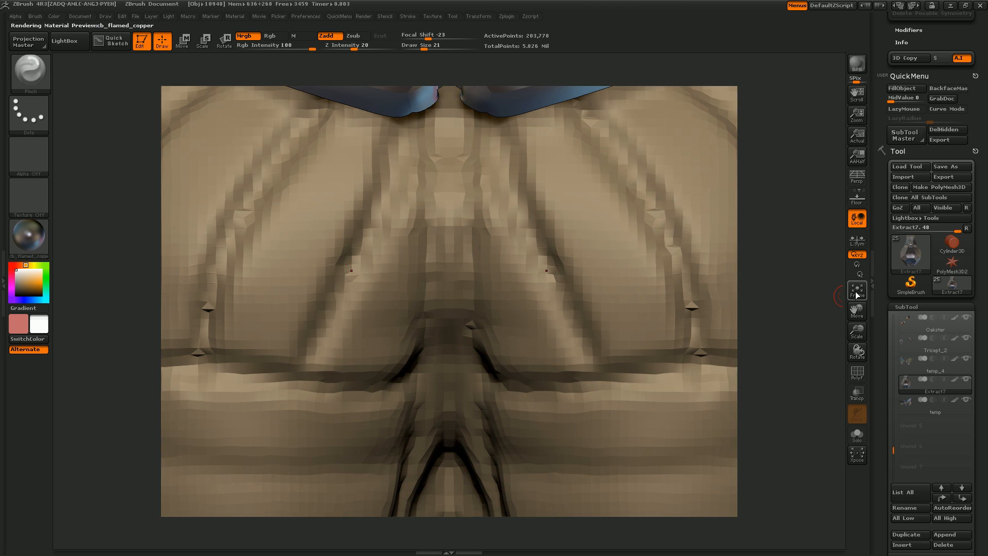
{"action": "left_click_drag", "start_coordinate": [857, 332], "coordinate": [631, 321]}
{"action": "left_click_drag", "start_coordinate": [885, 392], "coordinate": [892, 365]}
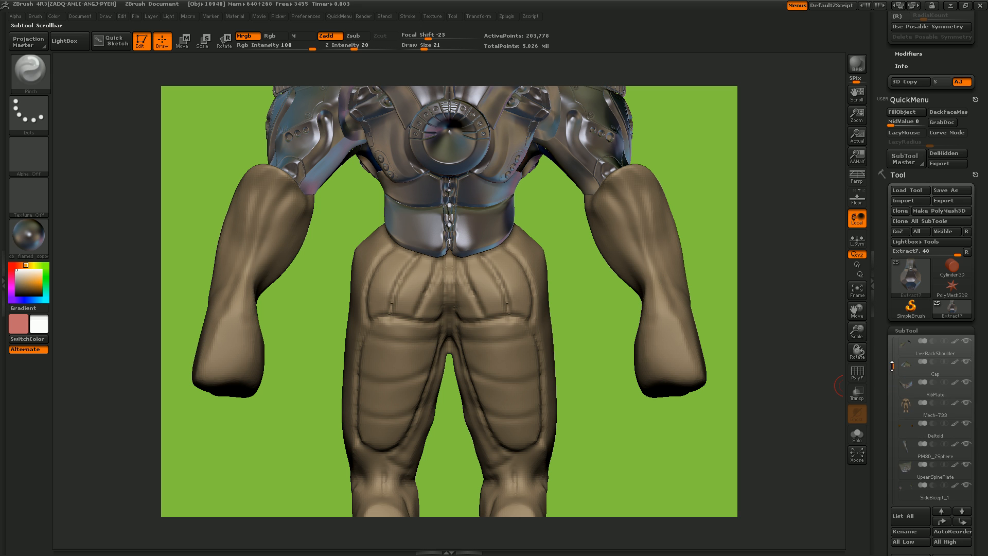
{"action": "left_click", "coordinate": [905, 410]}
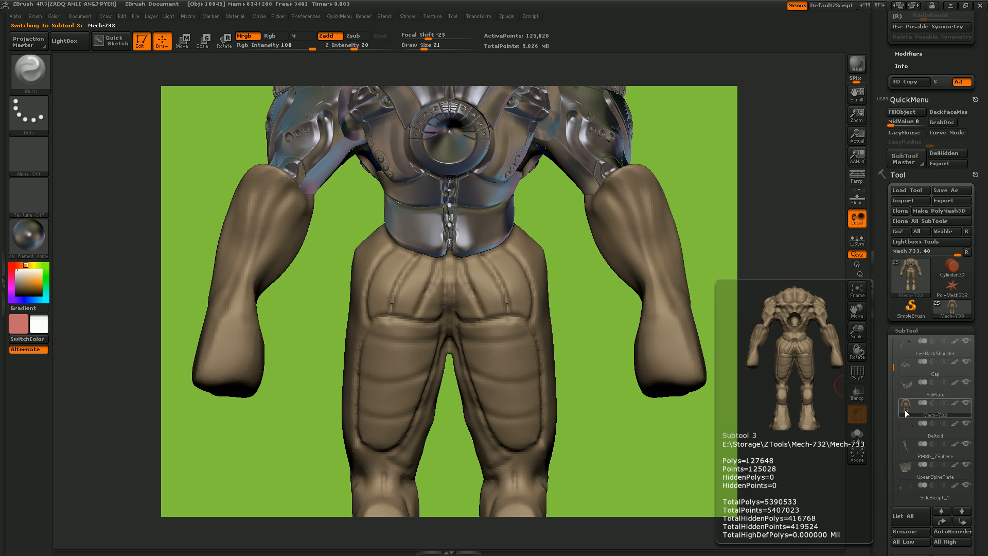
{"action": "left_click", "coordinate": [857, 434]}
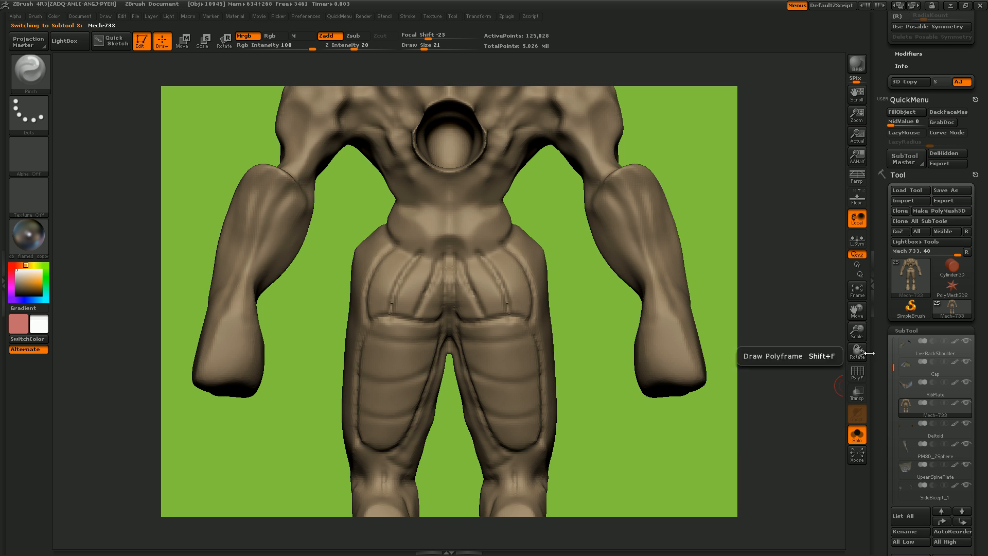
{"action": "left_click", "coordinate": [865, 294]}
{"action": "left_click_drag", "start_coordinate": [613, 171], "coordinate": [463, 142]}
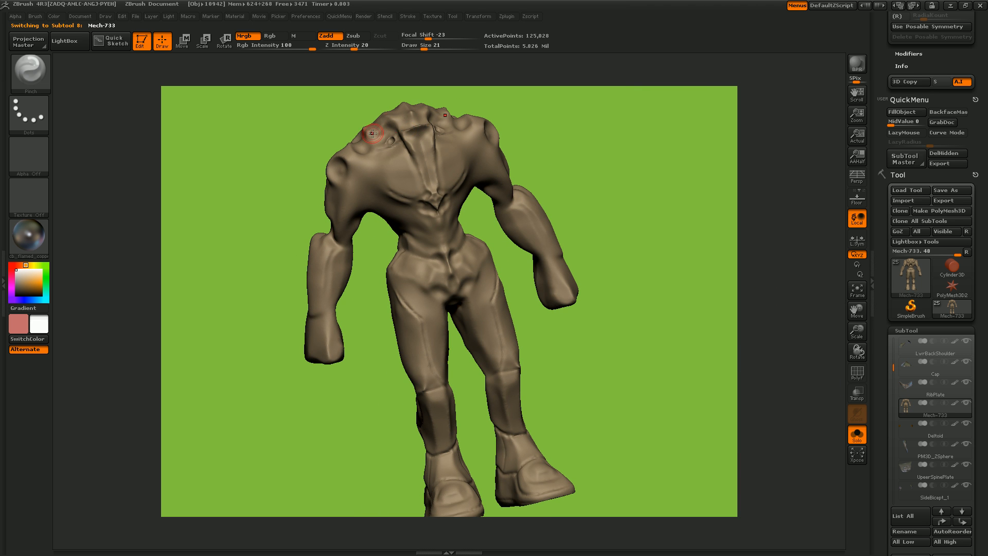
{"action": "mouse_move", "coordinate": [333, 181]}
{"action": "left_mouse_down"}
{"action": "mouse_move", "coordinate": [298, 176]}
{"action": "mouse_move", "coordinate": [318, 187]}
{"action": "left_mouse_up"}
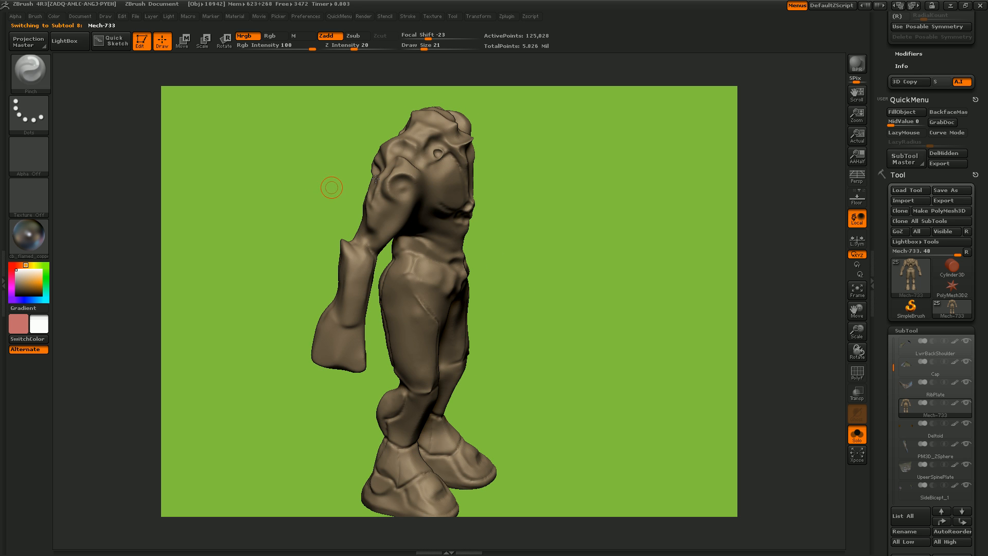
{"action": "left_click_drag", "start_coordinate": [530, 192], "coordinate": [605, 185]}
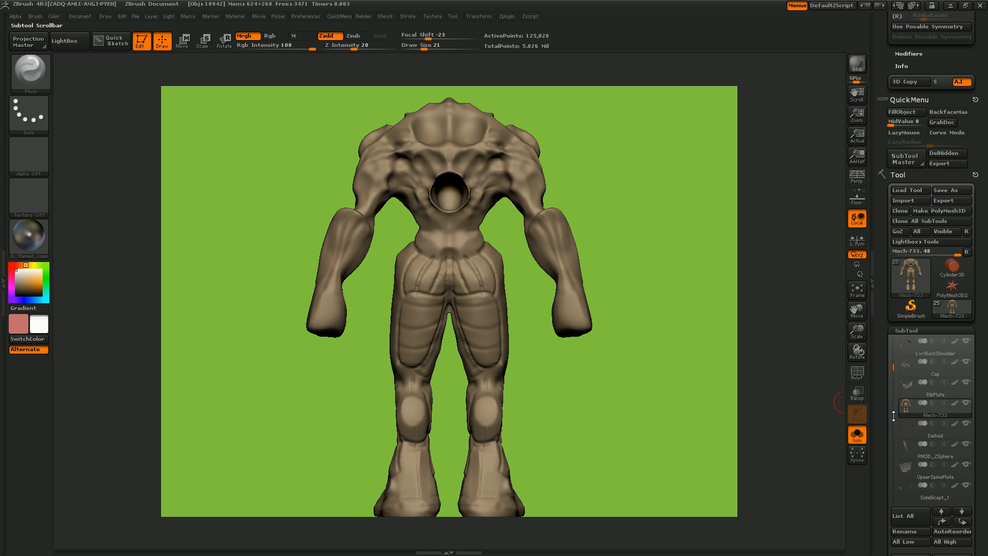
- Select the Trap3 subtool and inspect it on its own and in place on the full model
{"action": "left_click_drag", "start_coordinate": [894, 374], "coordinate": [894, 346]}
{"action": "left_click", "coordinate": [907, 347]}
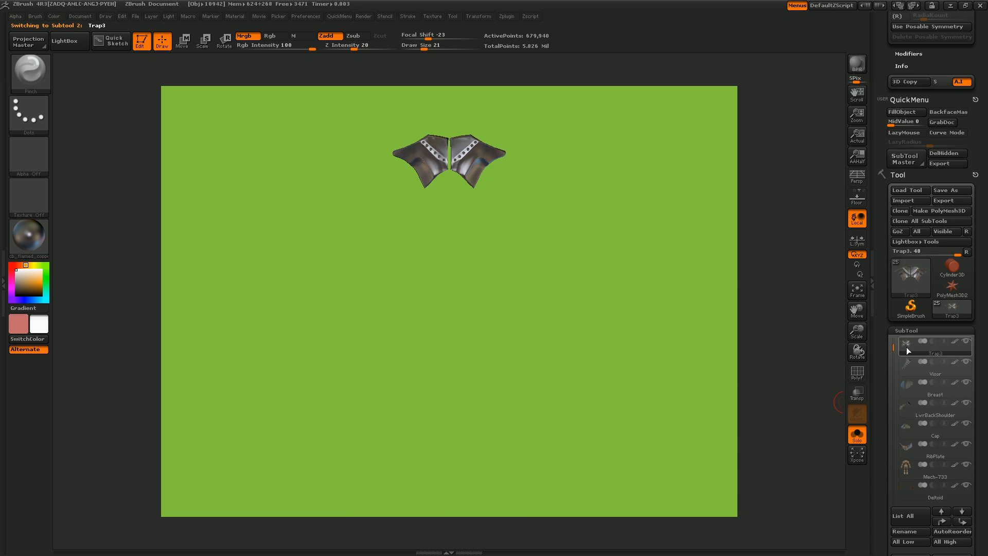
{"action": "left_click_drag", "start_coordinate": [551, 243], "coordinate": [524, 252]}
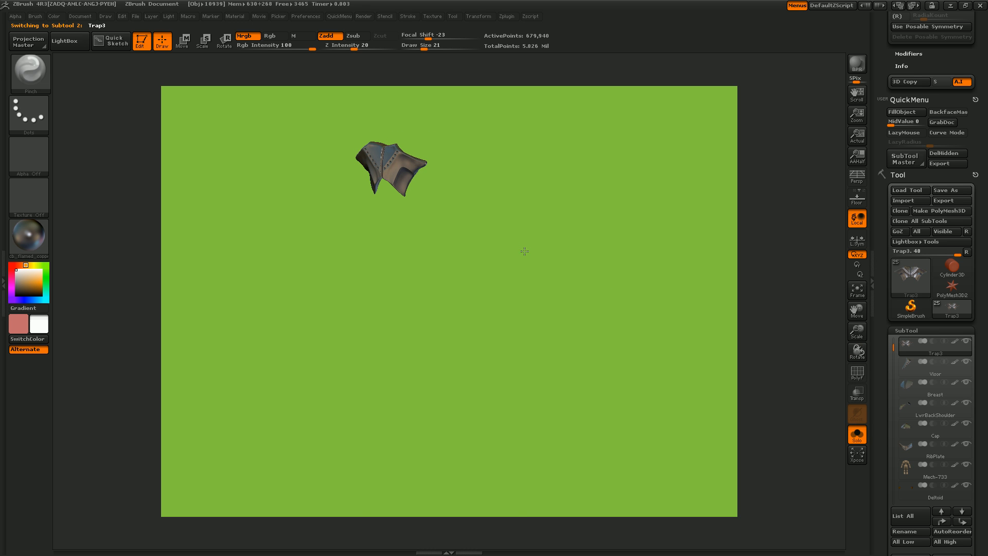
{"action": "left_click", "coordinate": [857, 432]}
{"action": "left_click_drag", "start_coordinate": [541, 298], "coordinate": [551, 301]}
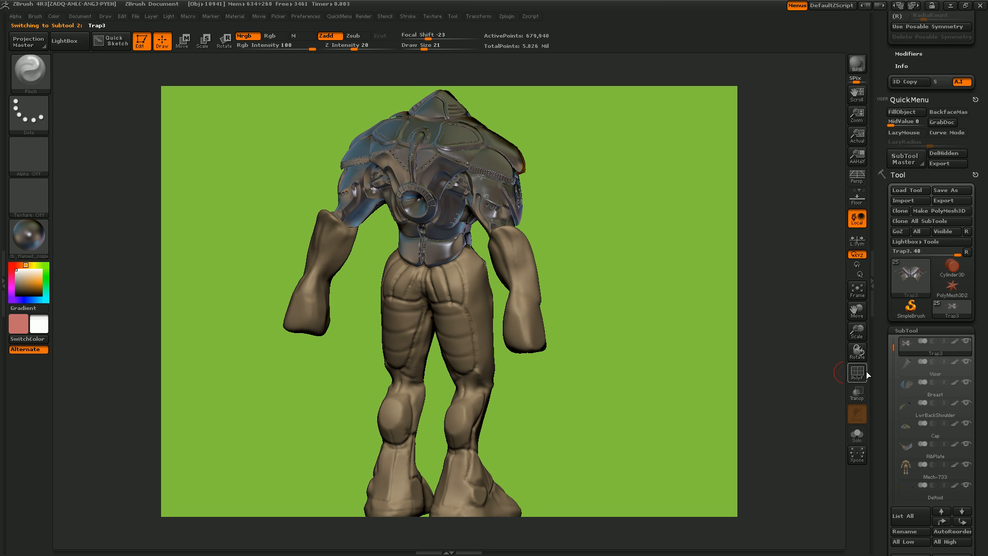
- Isolate the Trap3 plate, then restore the full model with transparency on and examine how the plate sits on the back
{"action": "left_click", "coordinate": [857, 433]}
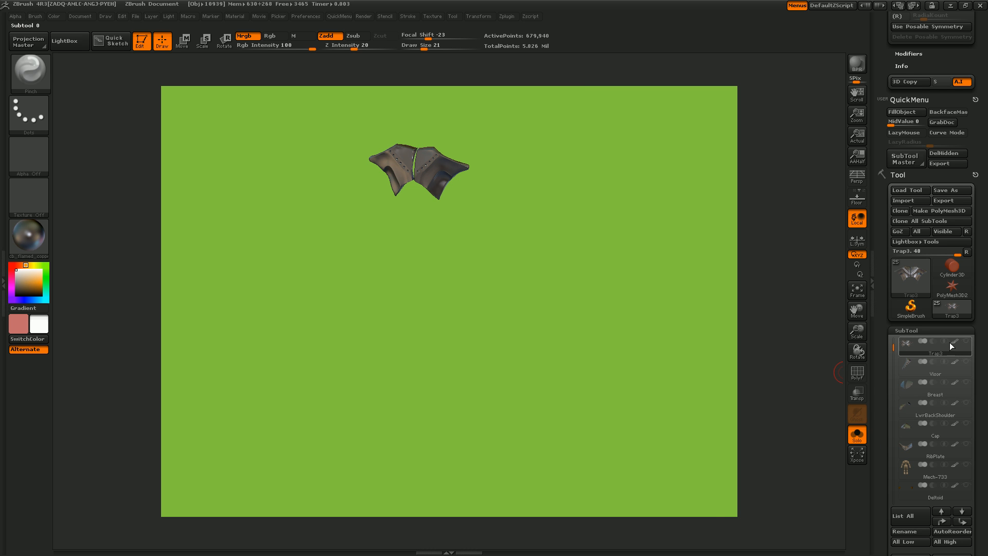
{"action": "left_click", "coordinate": [859, 397]}
{"action": "left_click", "coordinate": [860, 402]}
{"action": "left_click", "coordinate": [856, 435]}
{"action": "left_click", "coordinate": [857, 393]}
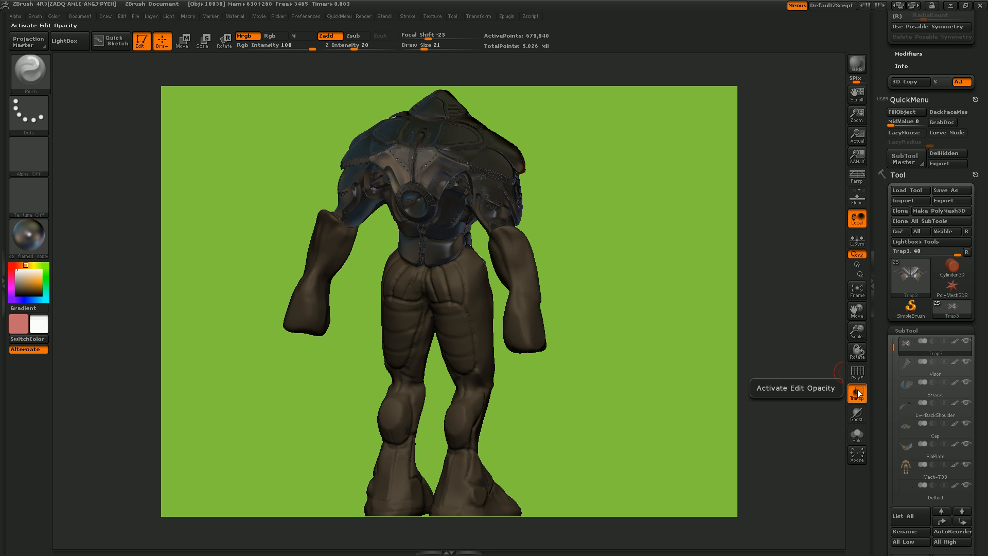
{"action": "left_click_drag", "start_coordinate": [677, 374], "coordinate": [621, 335]}
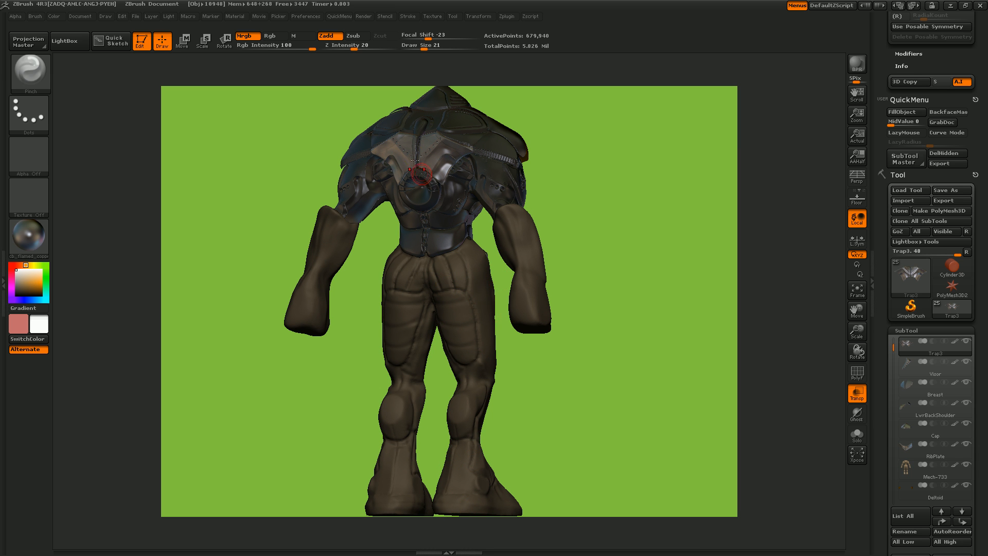
{"action": "left_click_drag", "start_coordinate": [557, 217], "coordinate": [391, 162]}
{"action": "left_click_drag", "start_coordinate": [570, 255], "coordinate": [835, 404]}
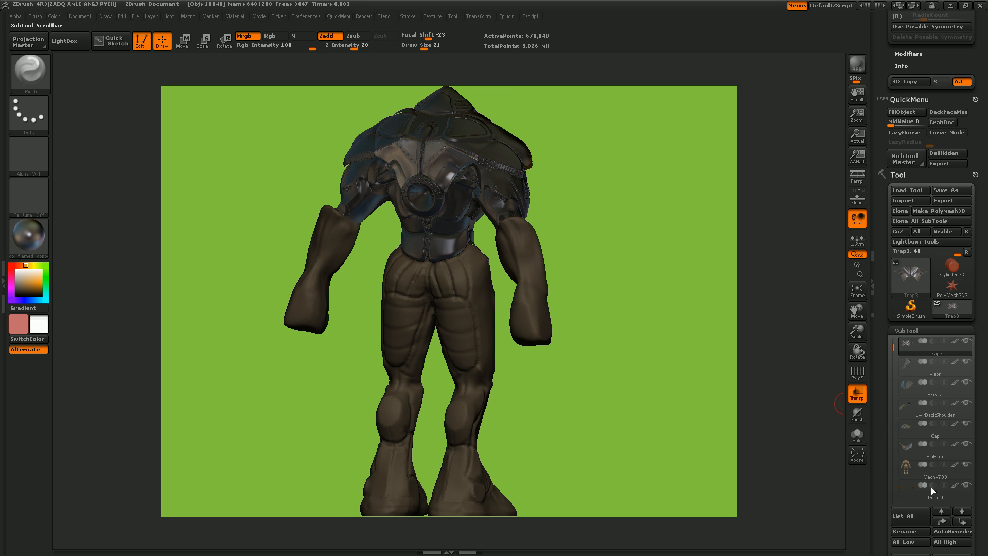
- Switch to the Mech-733 subtool in Solo mode and examine its upper back and front
{"action": "left_click", "coordinate": [916, 471]}
{"action": "left_click", "coordinate": [857, 434]}
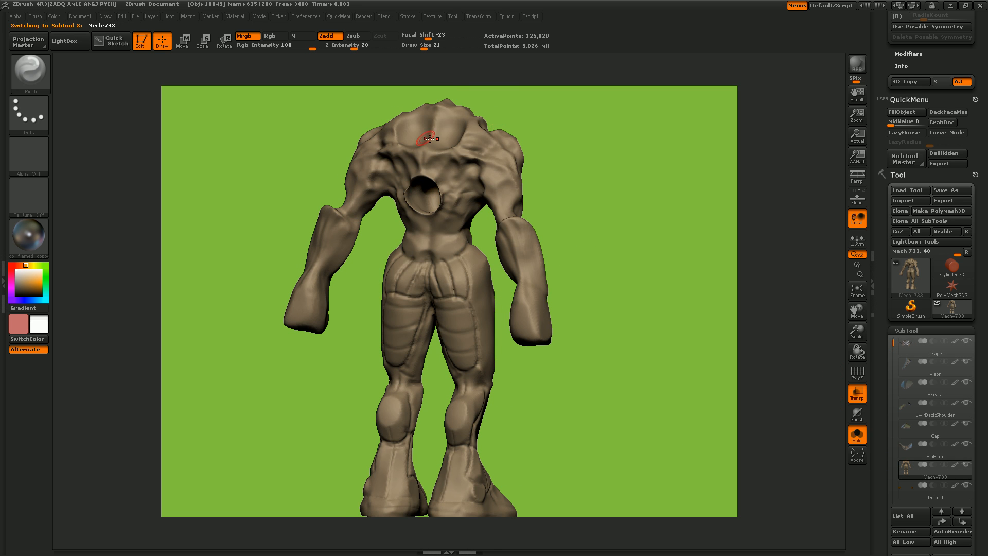
{"action": "left_click_drag", "start_coordinate": [592, 194], "coordinate": [465, 147]}
{"action": "left_click_drag", "start_coordinate": [608, 181], "coordinate": [629, 209]}
{"action": "left_click_drag", "start_coordinate": [646, 360], "coordinate": [534, 415]}
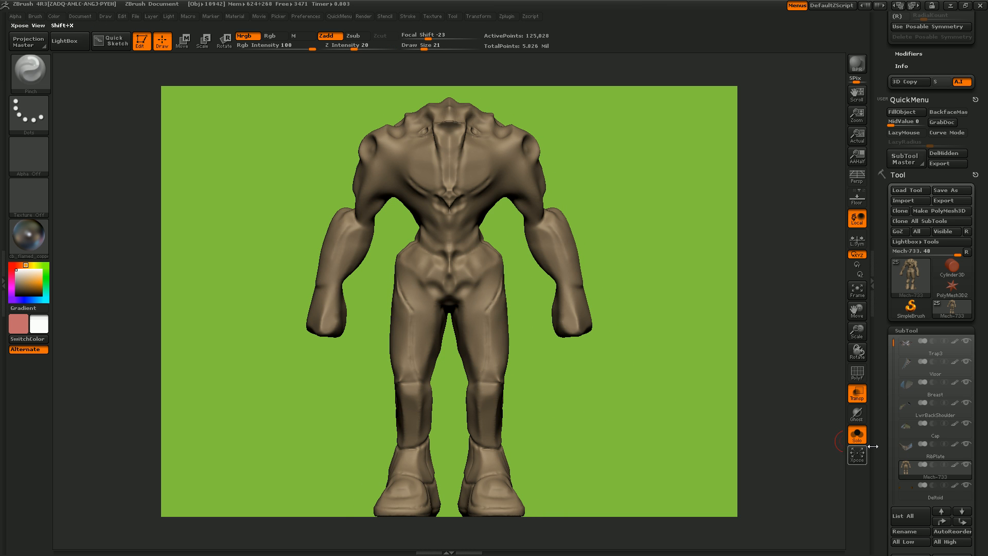
- Turn off Solo mode and transparency so all subtools are shown, and view the figure from behind
{"action": "left_click", "coordinate": [858, 436]}
{"action": "left_click_drag", "start_coordinate": [630, 406], "coordinate": [566, 403]}
{"action": "left_click", "coordinate": [857, 392]}
{"action": "left_click_drag", "start_coordinate": [689, 394], "coordinate": [668, 394]}
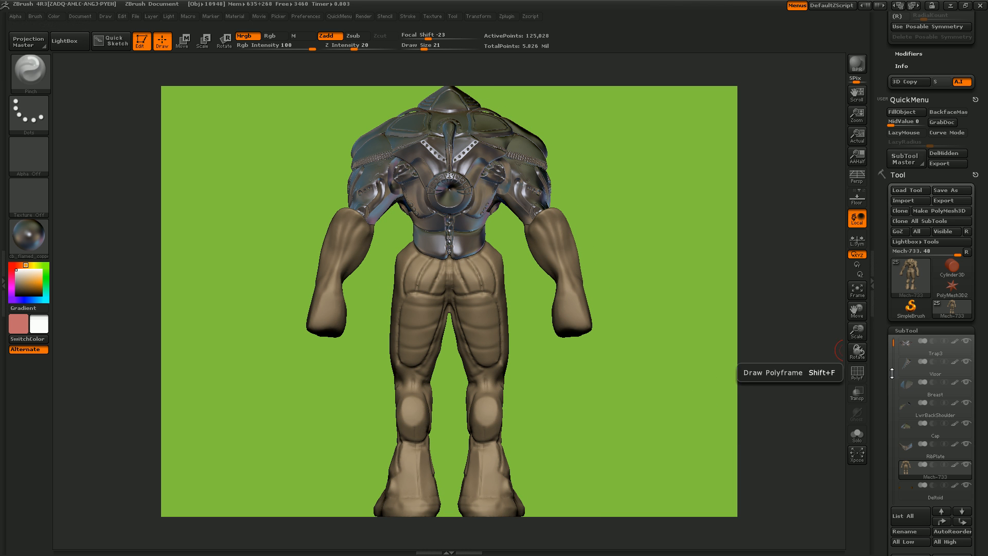
- Use the SelectLasso brush to hide everything on the Mech-733 mesh except the hip and buttock region
{"action": "left_click_drag", "start_coordinate": [860, 336], "coordinate": [867, 408]}
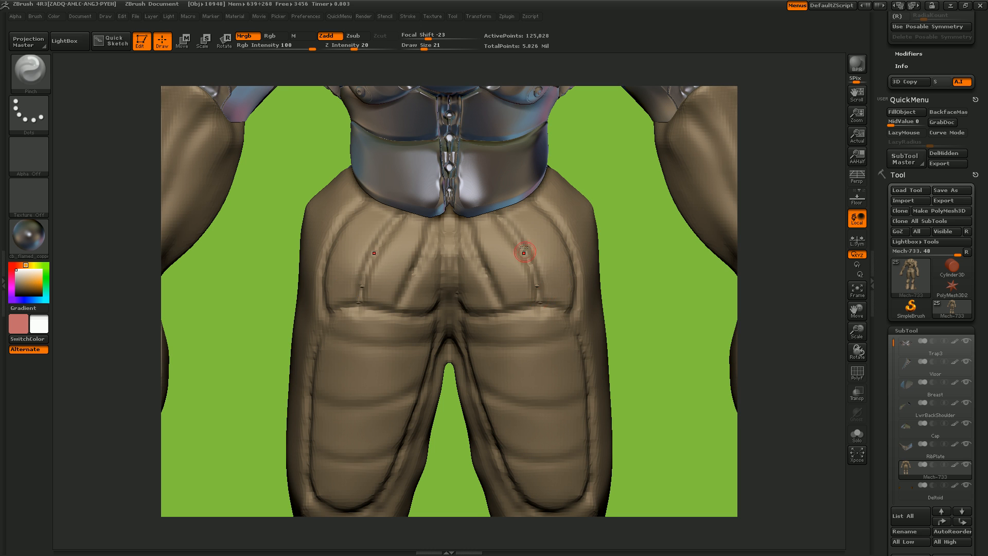
{"action": "left_click_drag", "start_coordinate": [634, 291], "coordinate": [614, 287]}
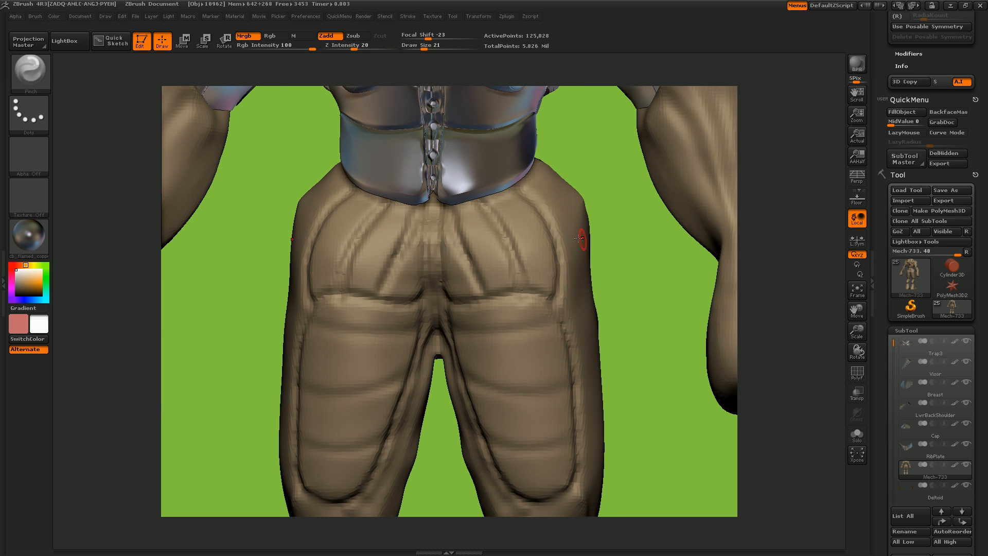
{"action": "key", "text": "ctrl+shift"}
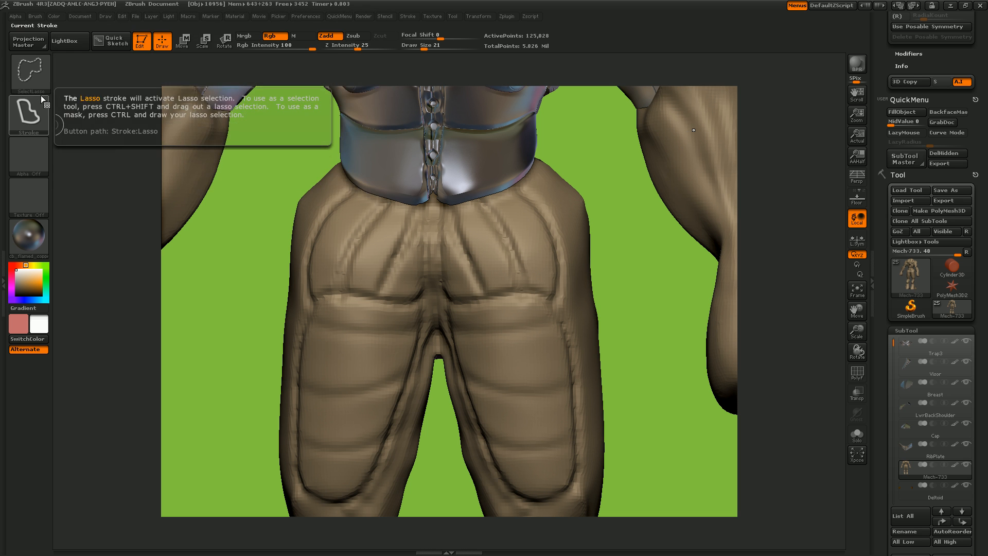
{"action": "left_click", "coordinate": [38, 69]}
{"action": "left_click", "coordinate": [248, 131]}
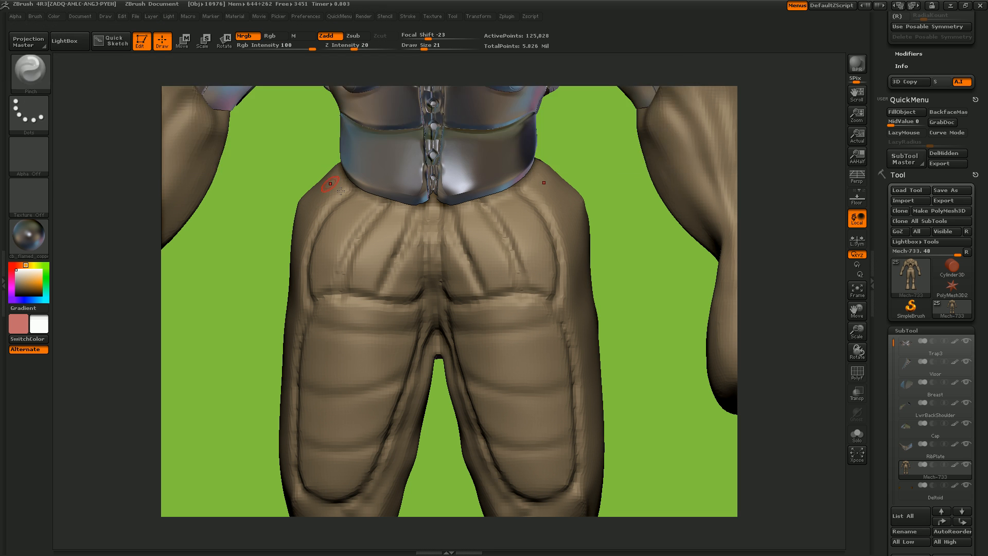
{"action": "mouse_move", "coordinate": [528, 174]}
{"action": "left_mouse_down", "text": "ctrl+shift"}
{"action": "mouse_move", "coordinate": [422, 177]}
{"action": "mouse_move", "coordinate": [468, 358]}
{"action": "mouse_move", "coordinate": [561, 337]}
{"action": "mouse_move", "coordinate": [578, 208]}
{"action": "mouse_move", "coordinate": [577, 232]}
{"action": "left_mouse_up", "text": "ctrl+shift"}
- Solo the remaining hip section and lasso-select only its rear half, hiding the front polygons
{"action": "left_click_drag", "start_coordinate": [666, 277], "coordinate": [824, 322]}
{"action": "left_click", "coordinate": [862, 433]}
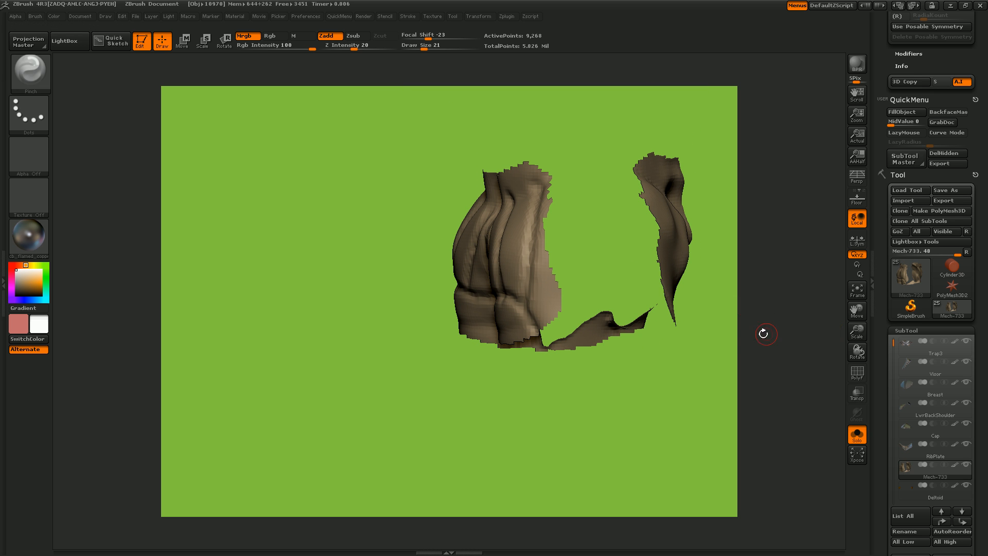
{"action": "mouse_move", "coordinate": [854, 312]}
{"action": "left_mouse_down"}
{"action": "mouse_move", "coordinate": [726, 350]}
{"action": "mouse_move", "coordinate": [662, 391]}
{"action": "mouse_move", "coordinate": [692, 374]}
{"action": "left_mouse_up"}
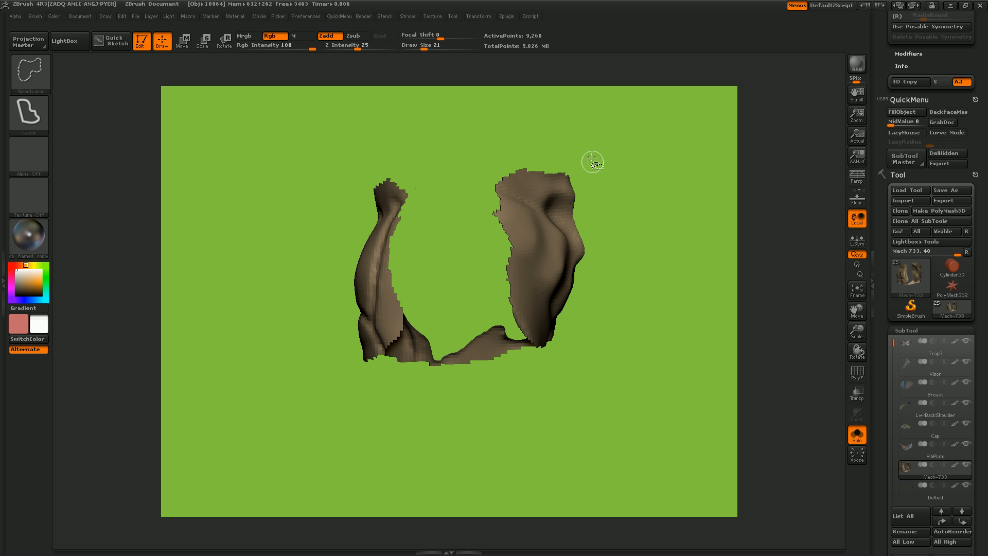
{"action": "mouse_move", "coordinate": [522, 133]}
{"action": "left_mouse_down", "text": "ctrl+alt+shift"}
{"action": "mouse_move", "coordinate": [455, 350]}
{"action": "mouse_move", "coordinate": [625, 406]}
{"action": "mouse_move", "coordinate": [633, 350]}
{"action": "mouse_move", "coordinate": [646, 357]}
{"action": "left_mouse_up", "text": "ctrl+alt+shift"}
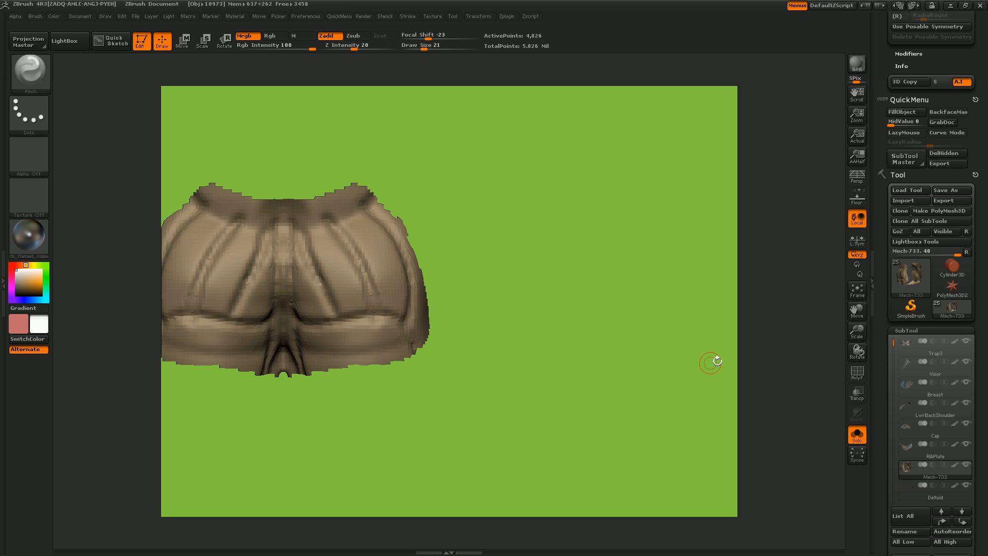
- Unhide the whole Mech-733 mesh and duplicate it as a new subtool
{"action": "left_click", "coordinate": [857, 290]}
{"action": "left_click_drag", "start_coordinate": [858, 332], "coordinate": [885, 103]}
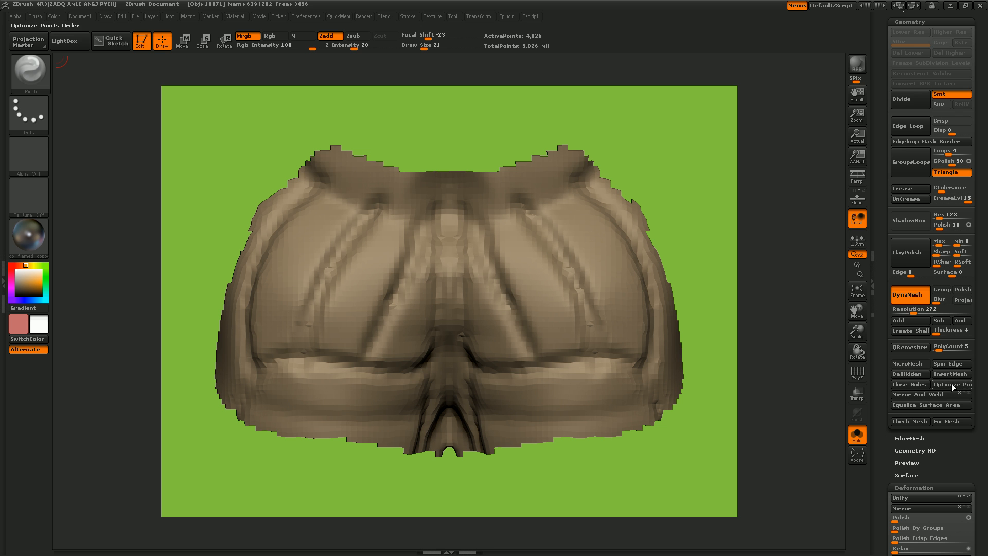
{"action": "left_click_drag", "start_coordinate": [878, 251], "coordinate": [897, 404]}
{"action": "key", "text": "ctrl+shift"}
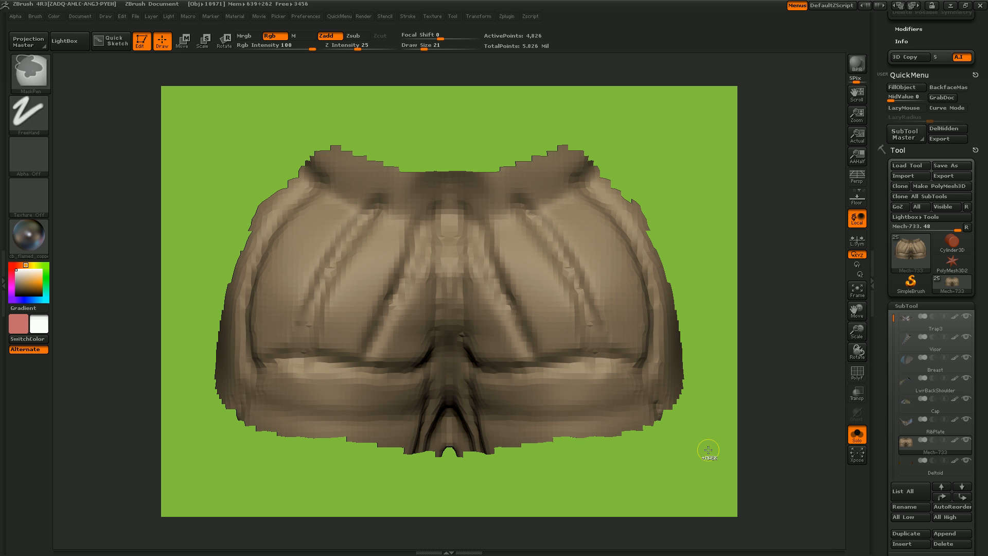
{"action": "left_click", "coordinate": [720, 444], "text": "ctrl+shift"}
{"action": "left_click", "coordinate": [856, 292]}
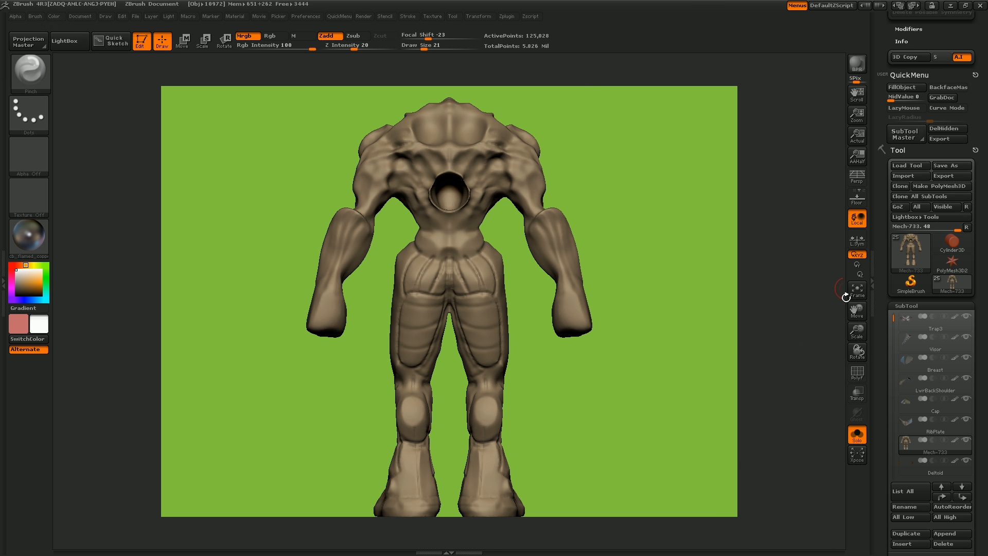
{"action": "left_click_drag", "start_coordinate": [897, 476], "coordinate": [898, 380]}
{"action": "left_click", "coordinate": [906, 438]}
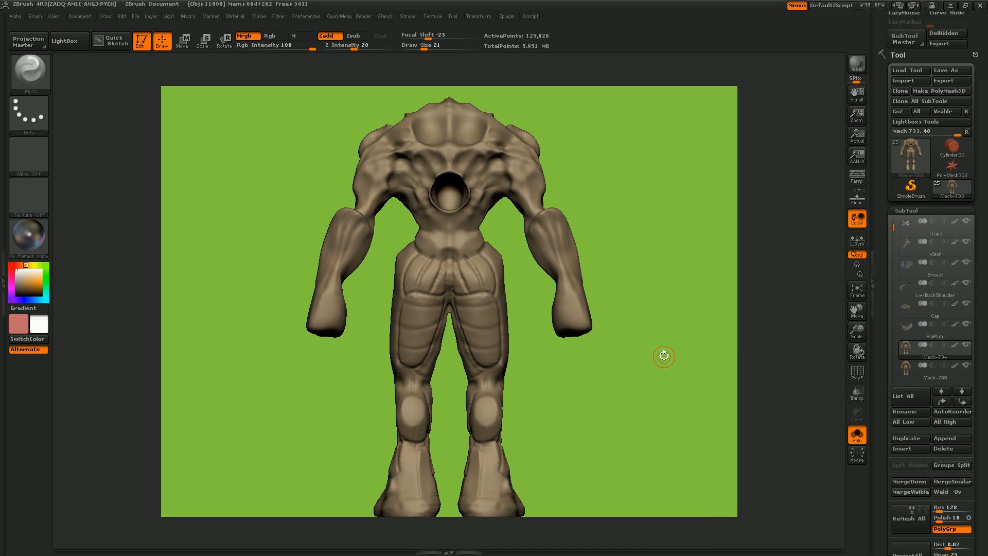
- On the duplicated mesh, use the SelectLasso brush to hide everything except the hip and buttock region
{"action": "key", "text": "ctrl+shift"}
{"action": "key", "text": "ctrl+shift"}
{"action": "mouse_move", "coordinate": [445, 249]}
{"action": "left_mouse_down", "text": "ctrl+shift"}
{"action": "mouse_move", "coordinate": [491, 322]}
{"action": "mouse_move", "coordinate": [507, 257]}
{"action": "mouse_move", "coordinate": [453, 250]}
{"action": "left_mouse_up", "text": "ctrl+shift"}
{"action": "left_click_drag", "start_coordinate": [607, 342], "coordinate": [558, 341]}
- Lasso-hide the front polygons of the duplicate's hip section, keeping only its rear half visible
{"action": "key", "text": "ctrl+shift"}
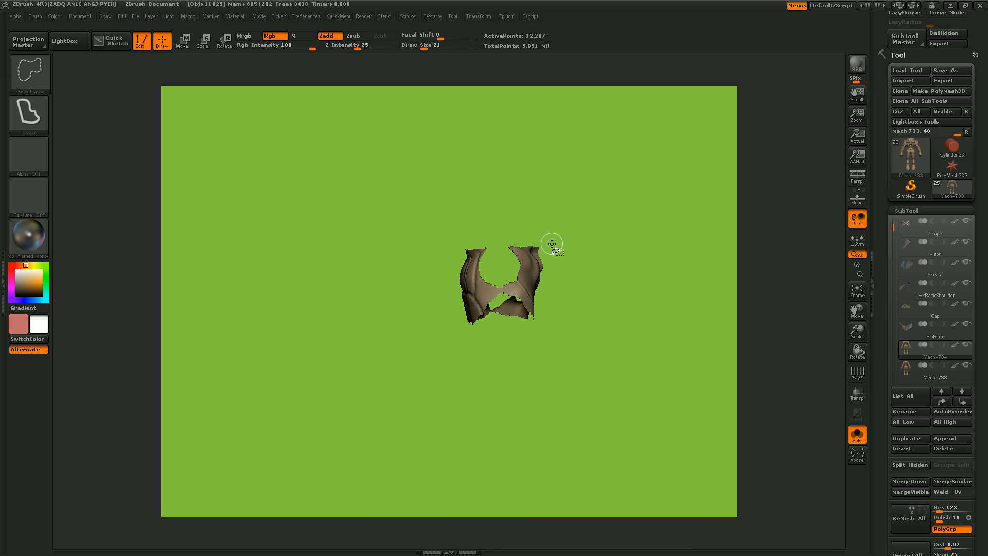
{"action": "mouse_move", "coordinate": [522, 235]}
{"action": "left_mouse_down", "text": "ctrl+alt+shift"}
{"action": "mouse_move", "coordinate": [514, 301]}
{"action": "mouse_move", "coordinate": [571, 342]}
{"action": "left_mouse_up", "text": "ctrl+alt+shift"}
{"action": "mouse_move", "coordinate": [558, 215]}
{"action": "left_mouse_down", "text": "ctrl+alt+shift"}
{"action": "mouse_move", "coordinate": [507, 247]}
{"action": "mouse_move", "coordinate": [566, 374]}
{"action": "left_mouse_up", "text": "ctrl+alt+shift"}
{"action": "left_click_drag", "start_coordinate": [513, 270], "coordinate": [545, 343], "text": "ctrl+alt+shift"}
{"action": "left_click_drag", "start_coordinate": [592, 345], "coordinate": [649, 357]}
{"action": "key", "text": "ctrl+shift"}
{"action": "mouse_move", "coordinate": [536, 333]}
{"action": "left_mouse_down", "text": "ctrl+alt+shift"}
{"action": "mouse_move", "coordinate": [493, 303]}
{"action": "mouse_move", "coordinate": [442, 309]}
{"action": "mouse_move", "coordinate": [448, 347]}
{"action": "left_mouse_up", "text": "ctrl+alt+shift"}
{"action": "left_click_drag", "start_coordinate": [566, 335], "coordinate": [537, 327]}
{"action": "left_click_drag", "start_coordinate": [494, 260], "coordinate": [536, 335], "text": "ctrl+alt+shift"}
{"action": "left_click_drag", "start_coordinate": [566, 346], "coordinate": [595, 350], "text": "shift"}
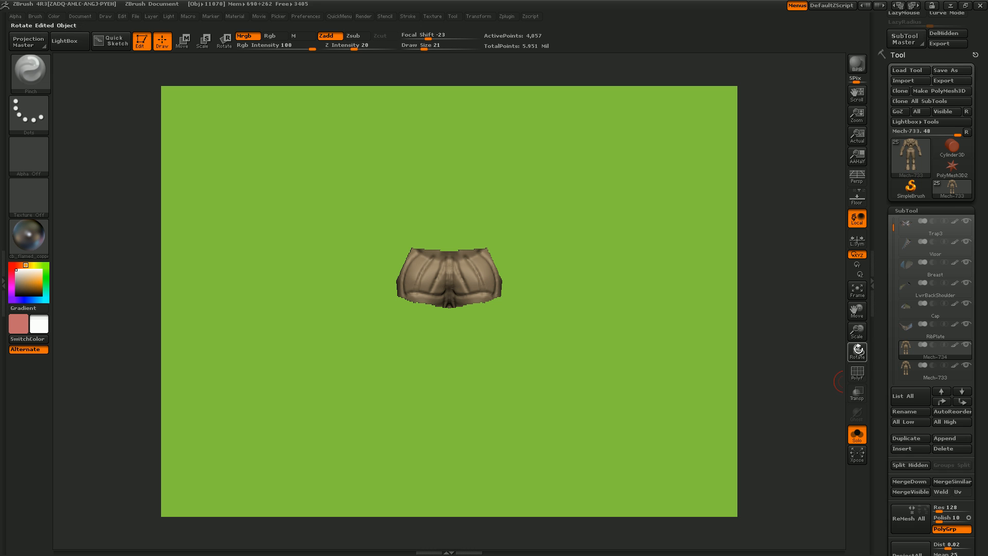
- Frame the rear hip piece and permanently delete the duplicate's hidden polygons
{"action": "scroll", "coordinate": [885, 472], "scroll_direction": "down", "scroll_amount": 6}
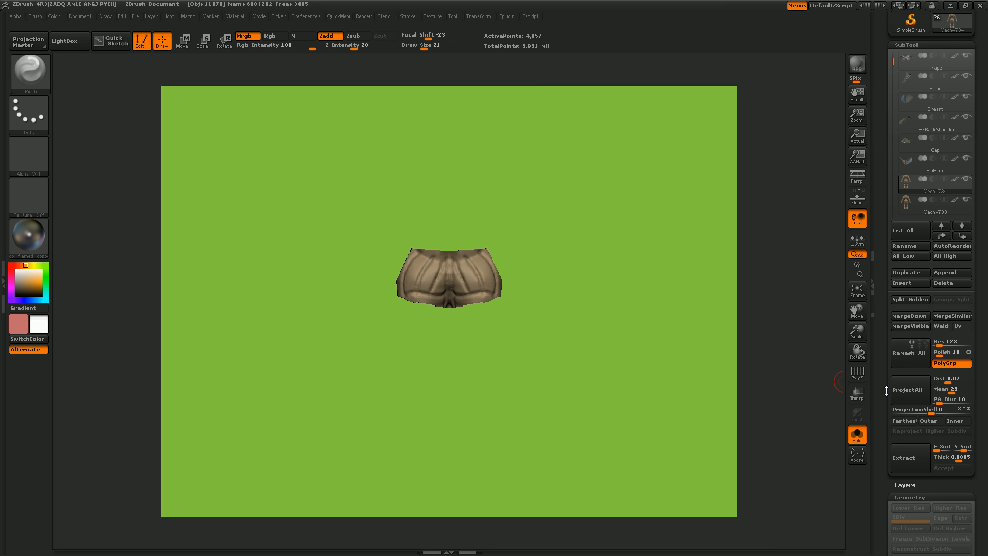
{"action": "left_click_drag", "start_coordinate": [856, 309], "coordinate": [855, 307]}
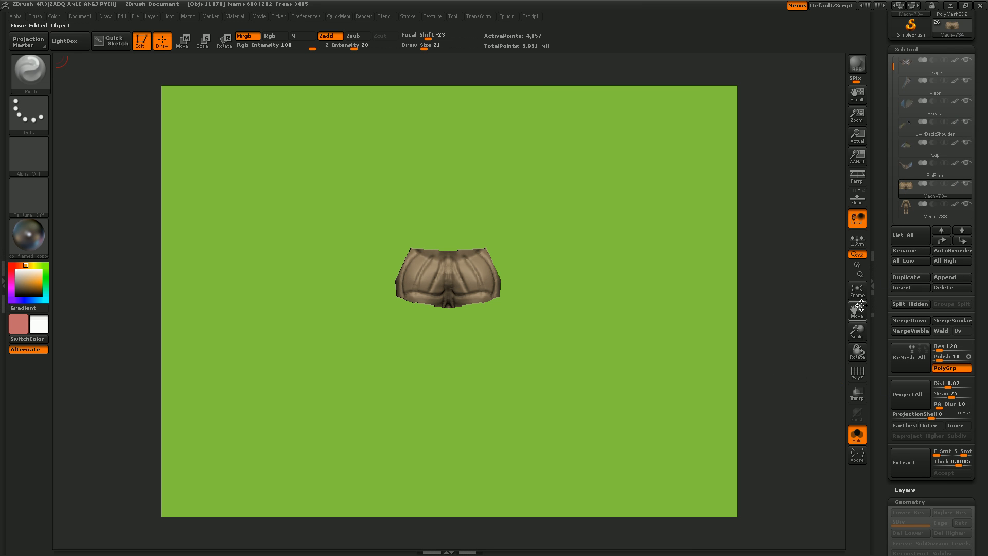
{"action": "left_click", "coordinate": [858, 293]}
{"action": "left_click_drag", "start_coordinate": [860, 354], "coordinate": [713, 375]}
{"action": "left_click_drag", "start_coordinate": [674, 387], "coordinate": [692, 403]}
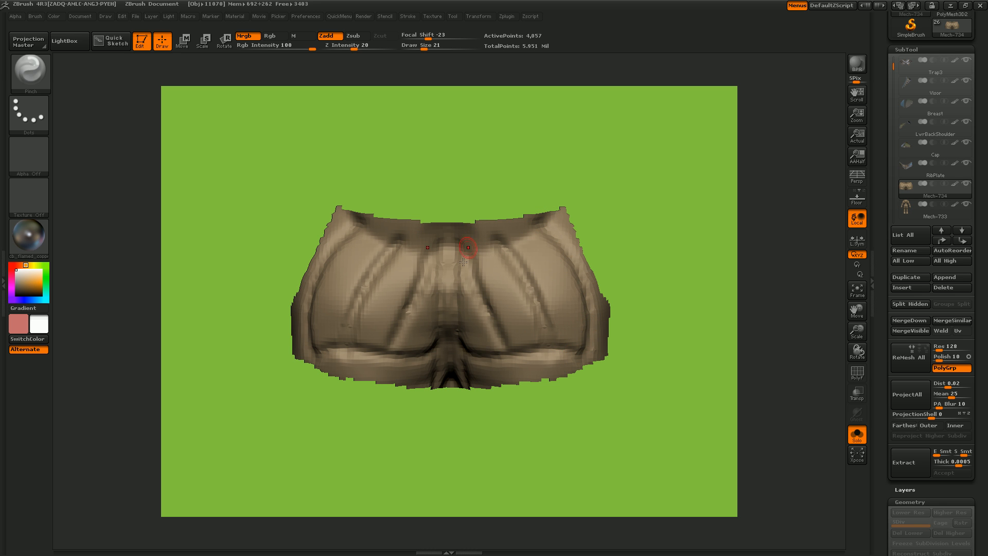
{"action": "left_click_drag", "start_coordinate": [880, 380], "coordinate": [883, 298]}
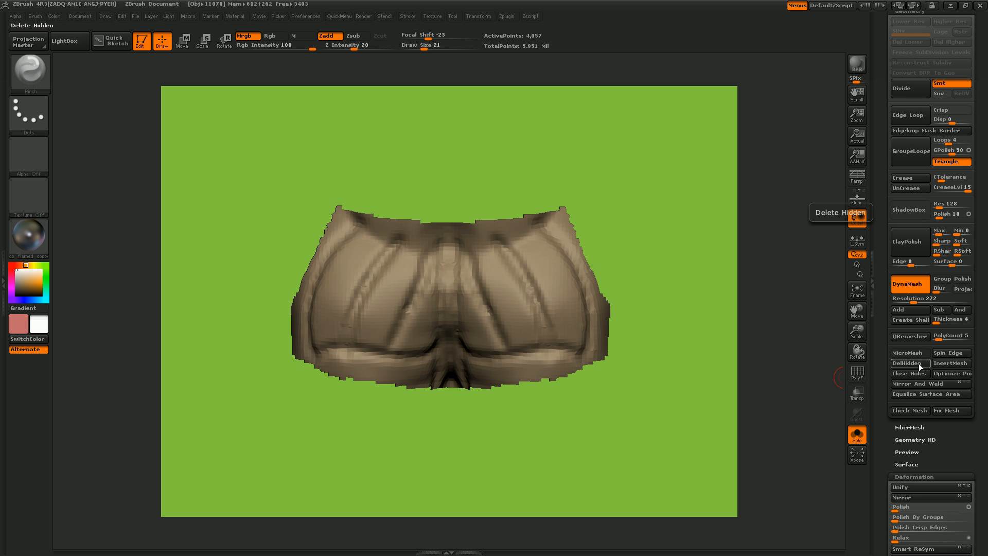
{"action": "key", "text": "space"}
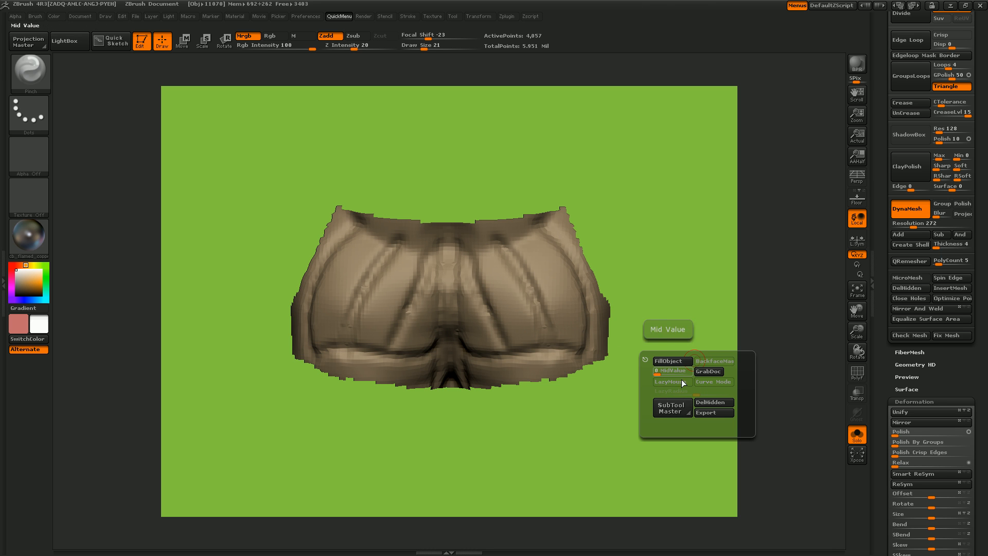
{"action": "left_click", "coordinate": [709, 403]}
{"action": "left_click_drag", "start_coordinate": [695, 350], "coordinate": [698, 320]}
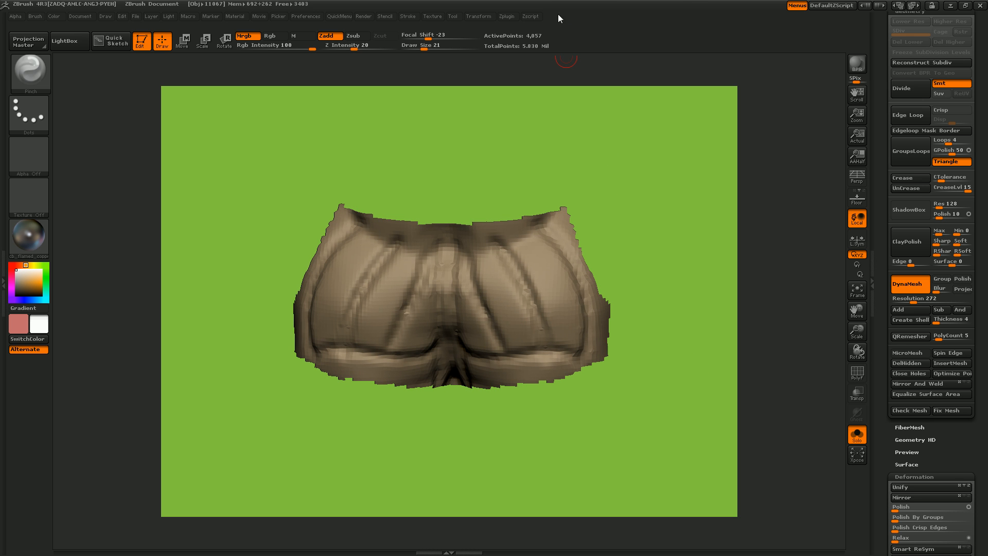
- Export the rear hip piece in OBJ format to the Mech-732 folder, overwriting temp.OBJ
{"action": "left_click", "coordinate": [512, 17]}
{"action": "mouse_move", "coordinate": [522, 16]}
{"action": "left_click_drag", "start_coordinate": [882, 96], "coordinate": [889, 271]}
{"action": "left_click_drag", "start_coordinate": [880, 310], "coordinate": [765, 259]}
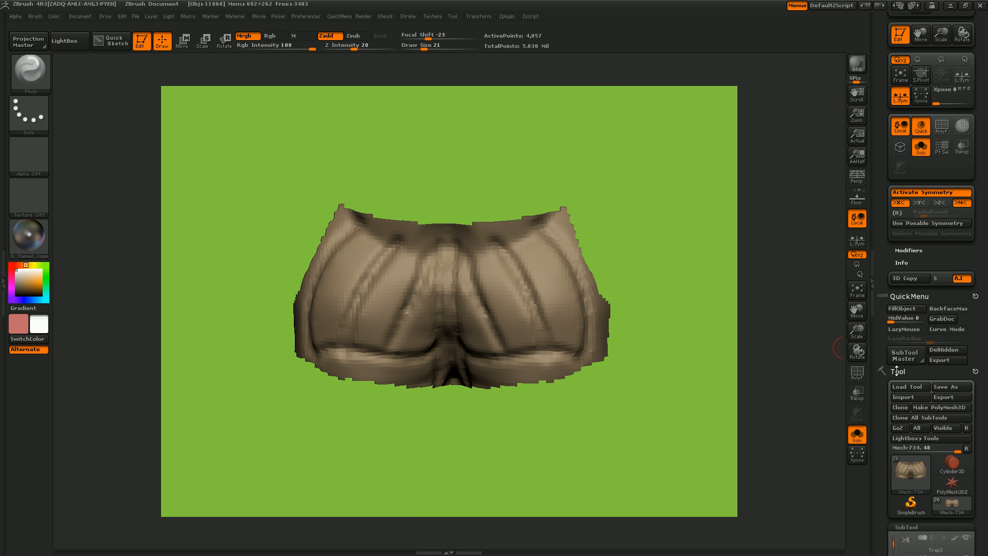
{"action": "left_click", "coordinate": [942, 398]}
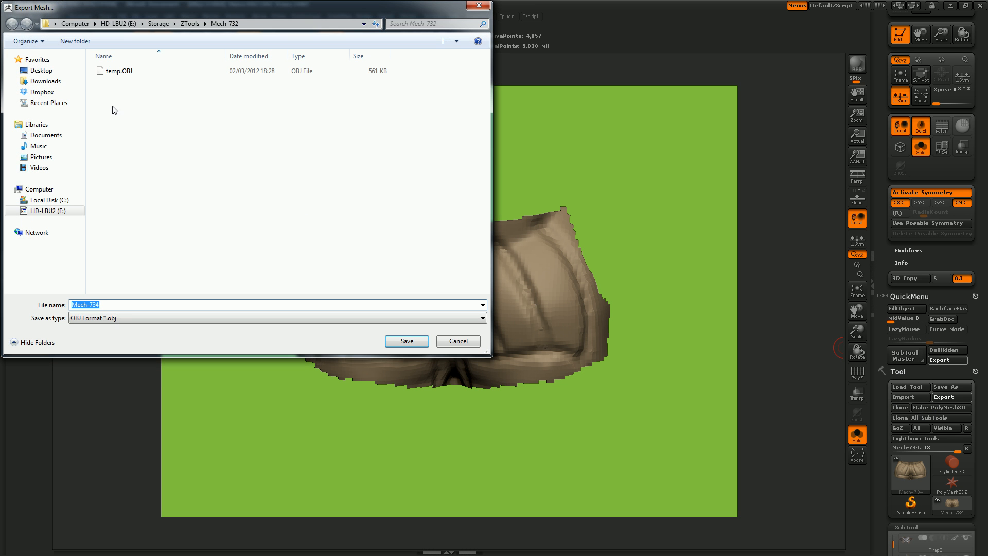
{"action": "double_click", "coordinate": [103, 74]}
{"action": "left_click", "coordinate": [518, 277]}
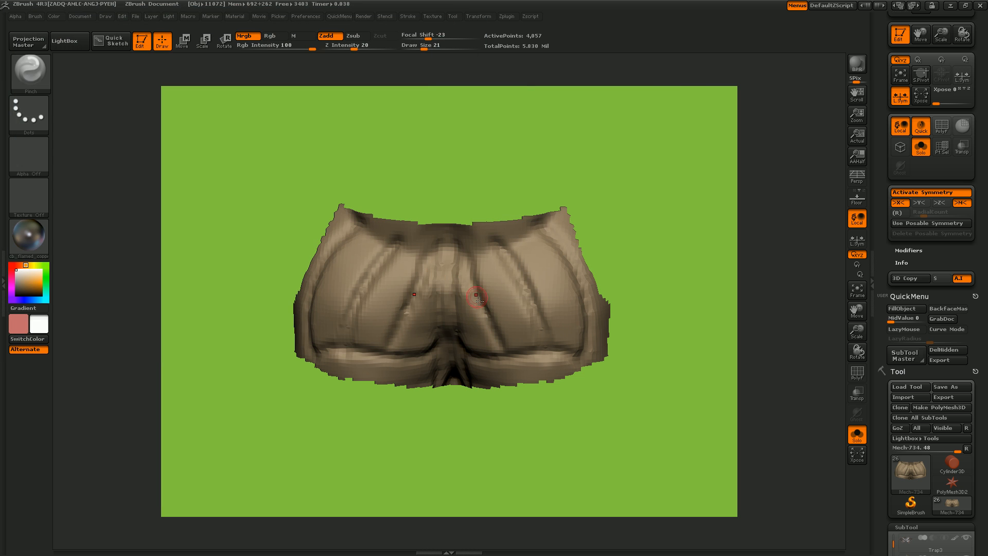
- Switch to 3D-Coat and start a new empty scene in place of the chest retopology
{"action": "left_click", "coordinate": [950, 6]}
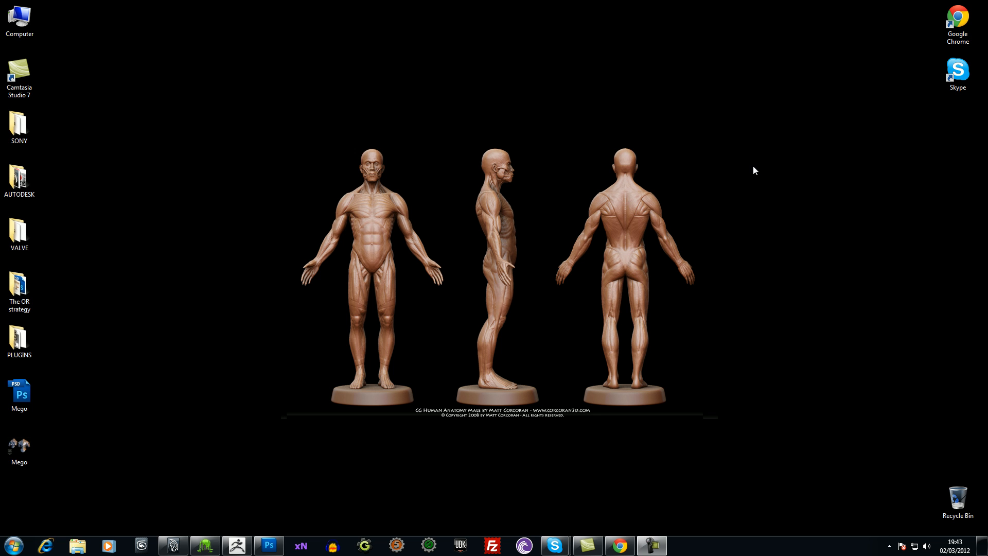
{"action": "left_click", "coordinate": [205, 545]}
{"action": "left_click_drag", "start_coordinate": [723, 273], "coordinate": [665, 267]}
{"action": "left_click_drag", "start_coordinate": [655, 345], "coordinate": [631, 293]}
{"action": "left_click_drag", "start_coordinate": [433, 345], "coordinate": [457, 338]}
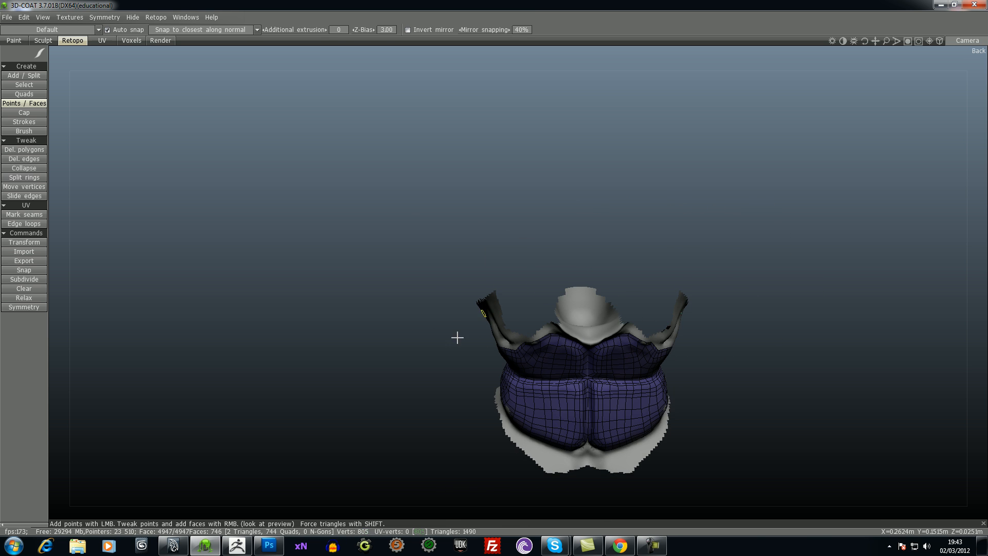
{"action": "left_click", "coordinate": [7, 18]}
{"action": "left_click", "coordinate": [19, 35]}
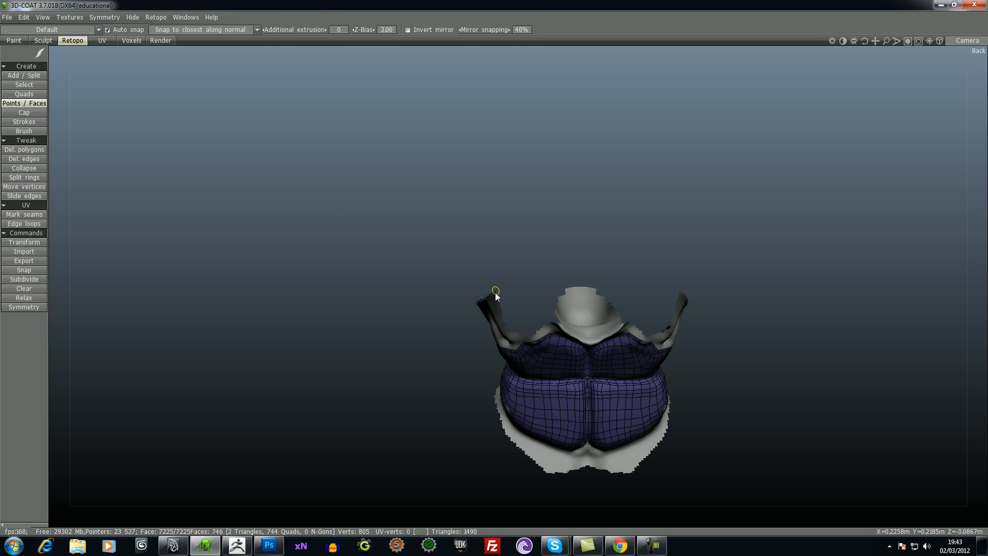
{"action": "left_click", "coordinate": [493, 290]}
- Import temp.OBJ from the Mech-732 folder as a reference mesh
{"action": "left_click", "coordinate": [7, 17]}
{"action": "mouse_move", "coordinate": [36, 101]}
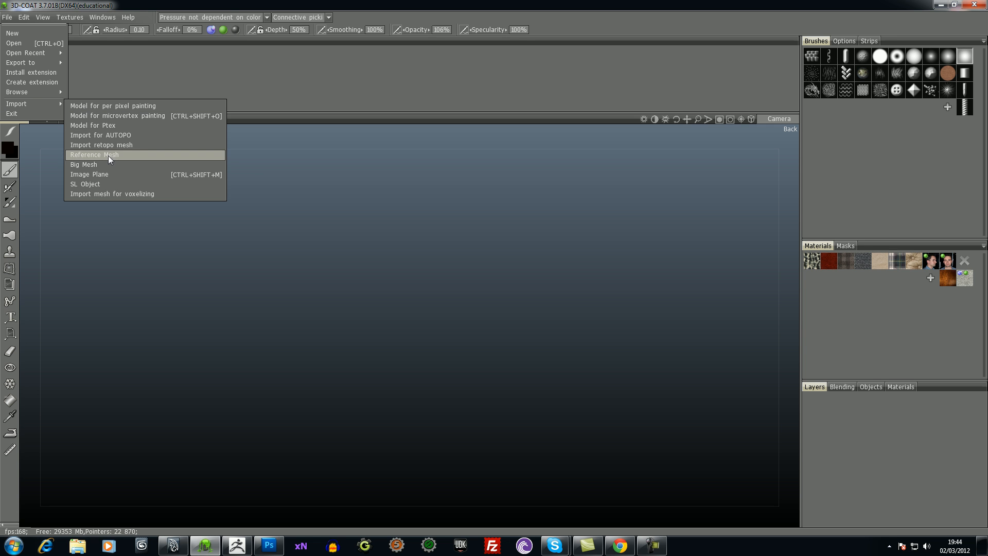
{"action": "left_click", "coordinate": [104, 156]}
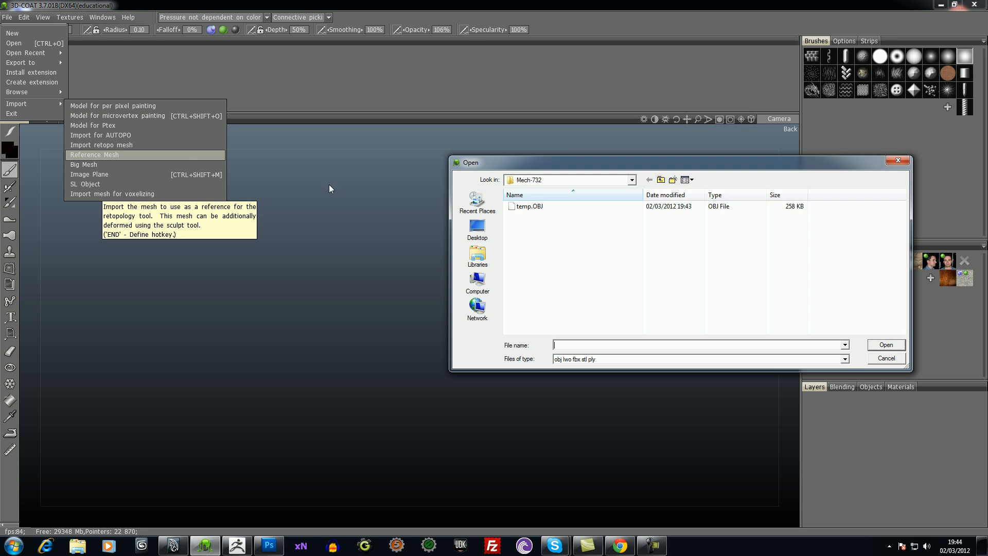
{"action": "double_click", "coordinate": [521, 206]}
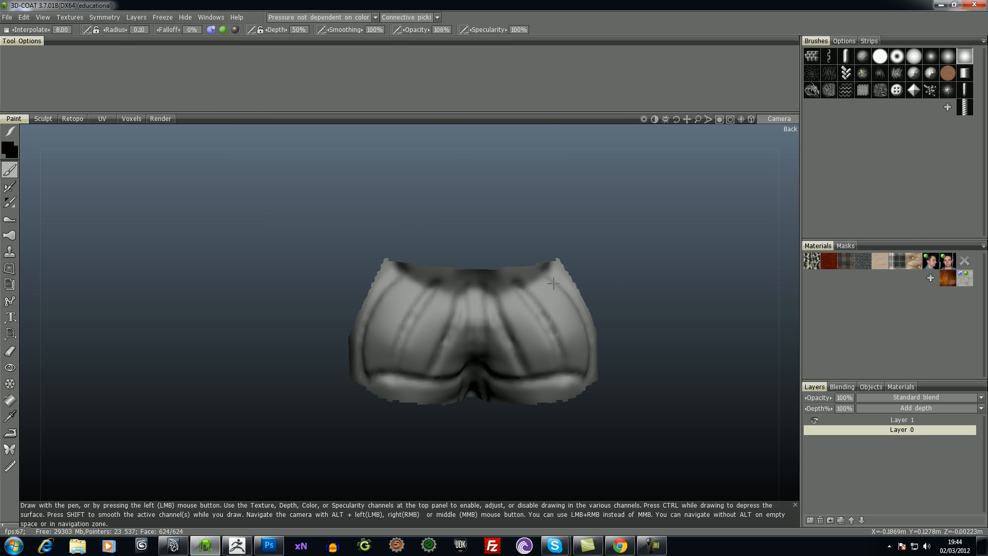
- Close the Tool Options panel of the Paint room and switch to the Retopo room
{"action": "left_click", "coordinate": [70, 118]}
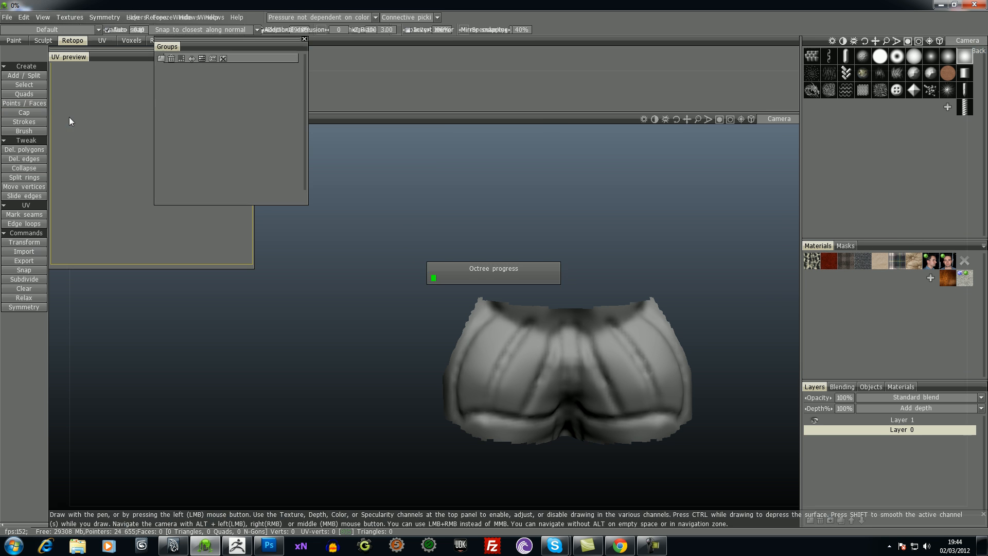
{"action": "left_click", "coordinate": [20, 40]}
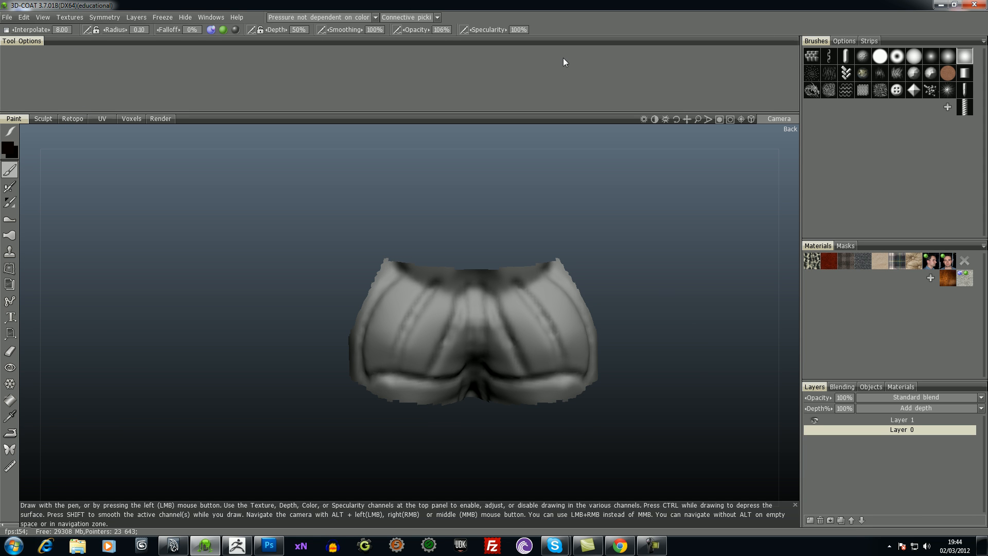
{"action": "left_click_drag", "start_coordinate": [294, 48], "coordinate": [346, 180]}
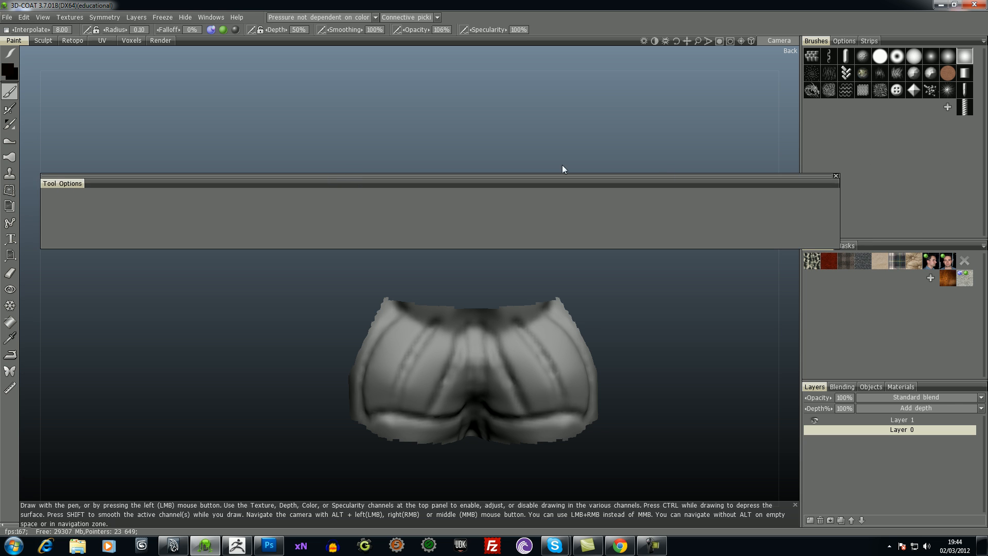
{"action": "left_click", "coordinate": [836, 176]}
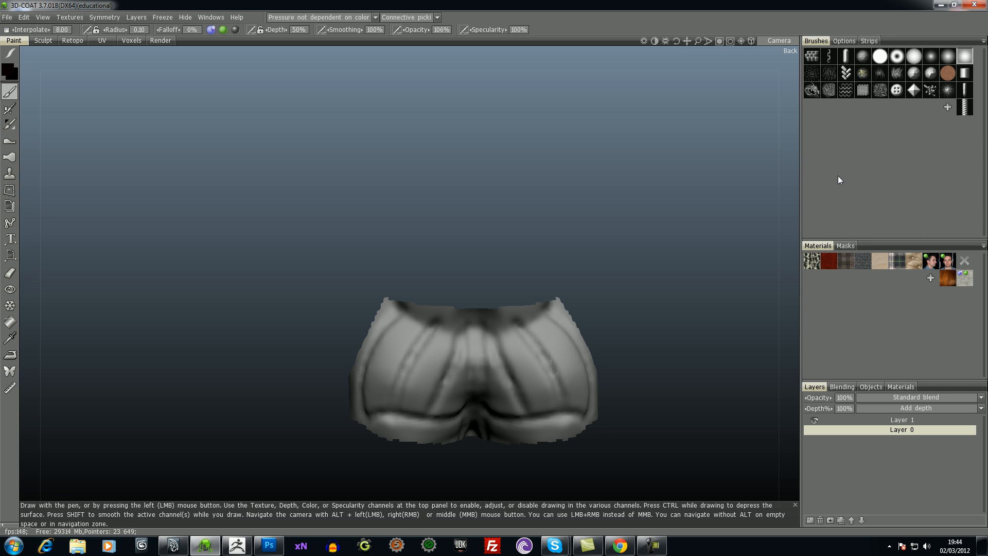
{"action": "left_click", "coordinate": [75, 39]}
{"action": "left_click", "coordinate": [250, 49]}
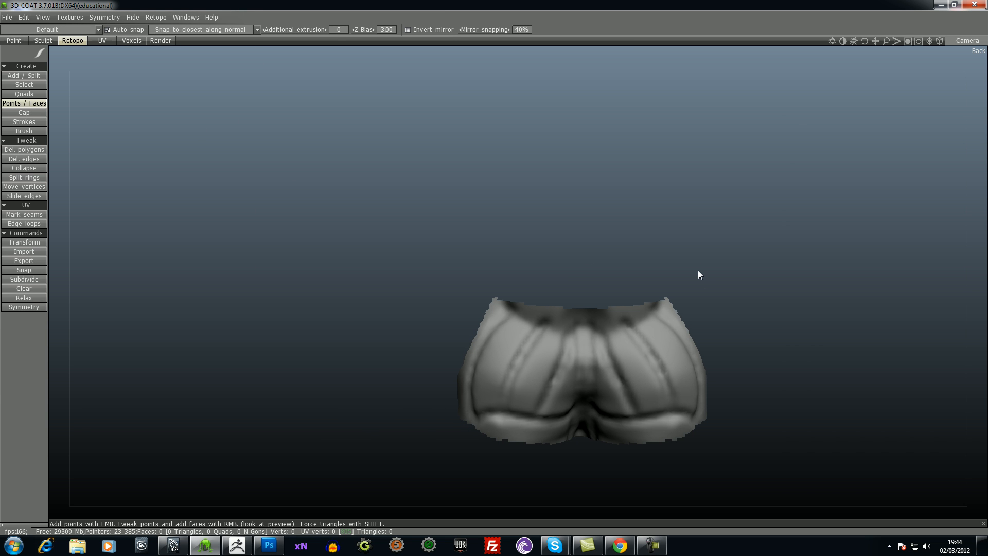
- Try to build a mirrored four-point quad beside the central crease with the Points / Faces tool, and undo it
{"action": "middle_click_drag", "start_coordinate": [769, 305], "coordinate": [694, 226]}
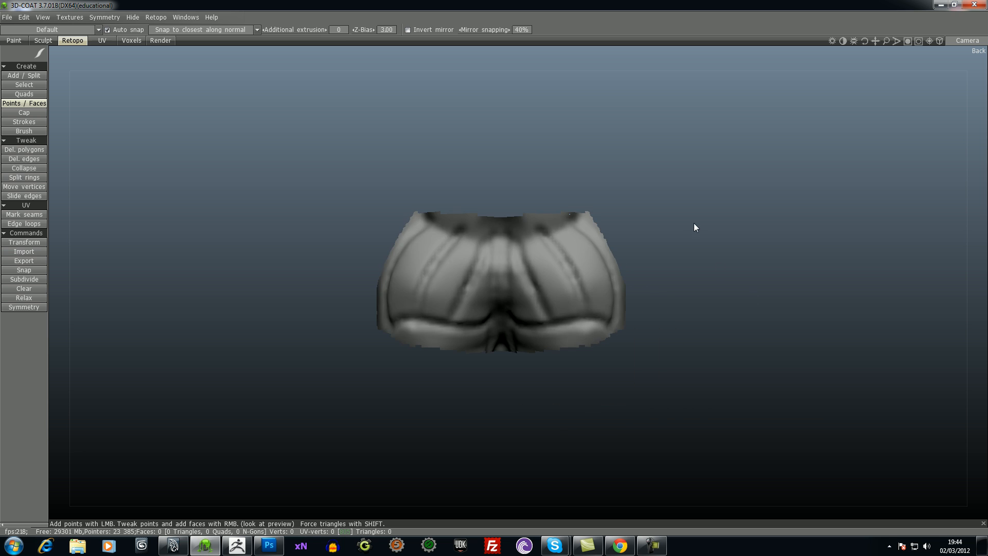
{"action": "right_click_drag", "start_coordinate": [691, 296], "coordinate": [719, 233]}
{"action": "middle_click_drag", "start_coordinate": [841, 330], "coordinate": [833, 284]}
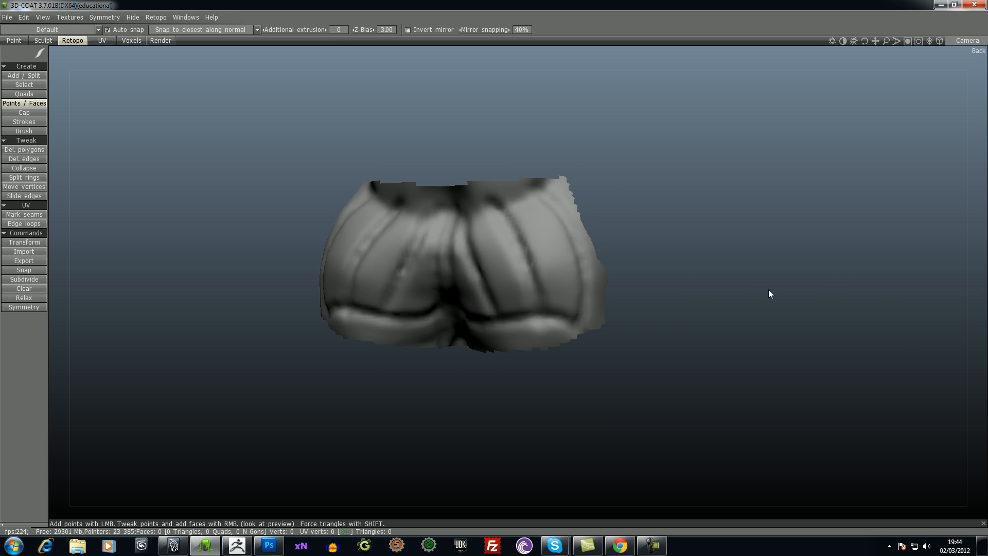
{"action": "left_click_drag", "start_coordinate": [743, 287], "coordinate": [803, 245]}
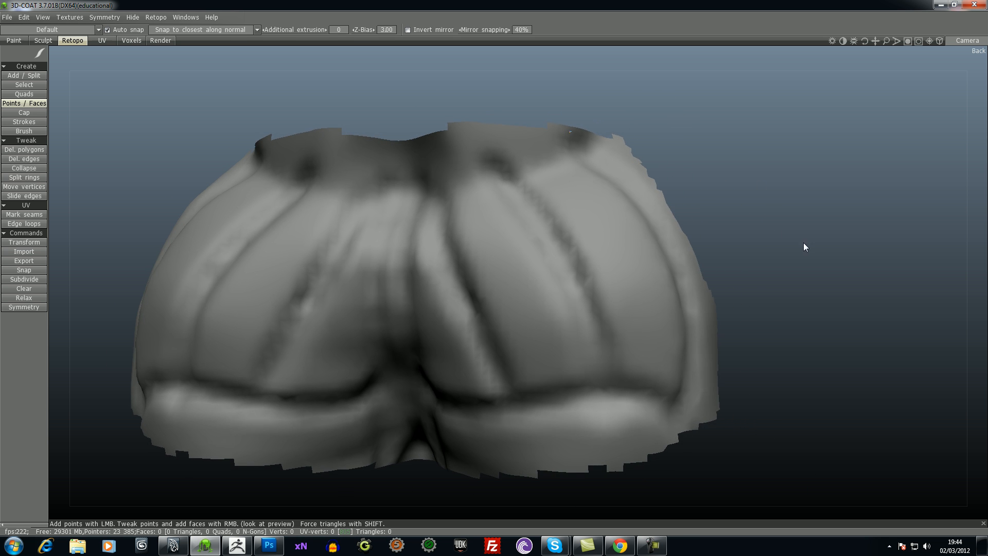
{"action": "left_click", "coordinate": [26, 94]}
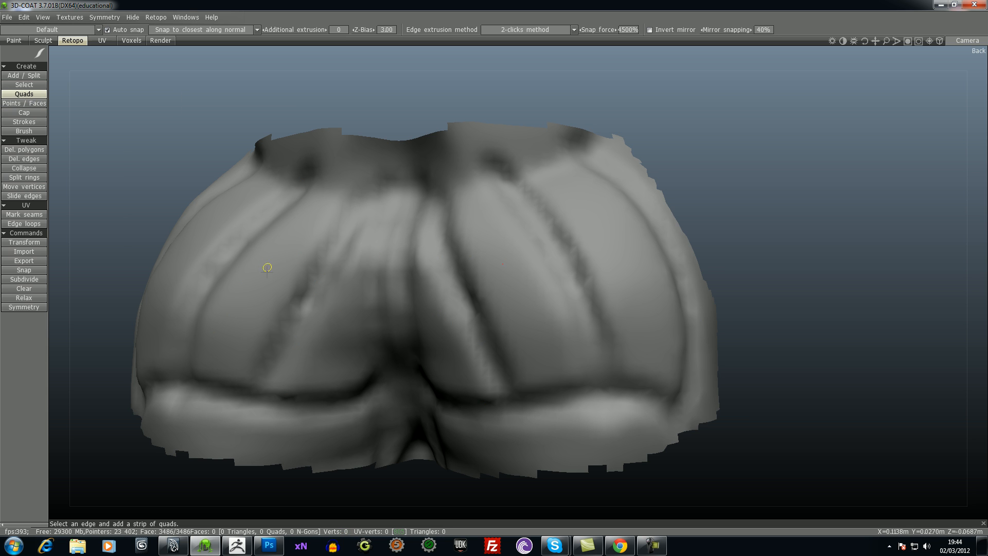
{"action": "left_click_drag", "start_coordinate": [280, 111], "coordinate": [335, 109]}
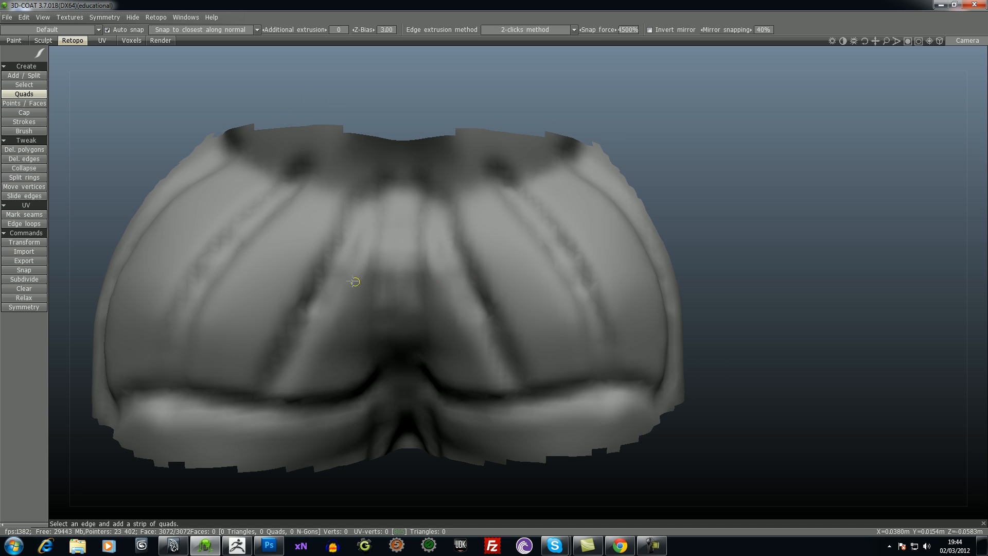
{"action": "left_click", "coordinate": [10, 103]}
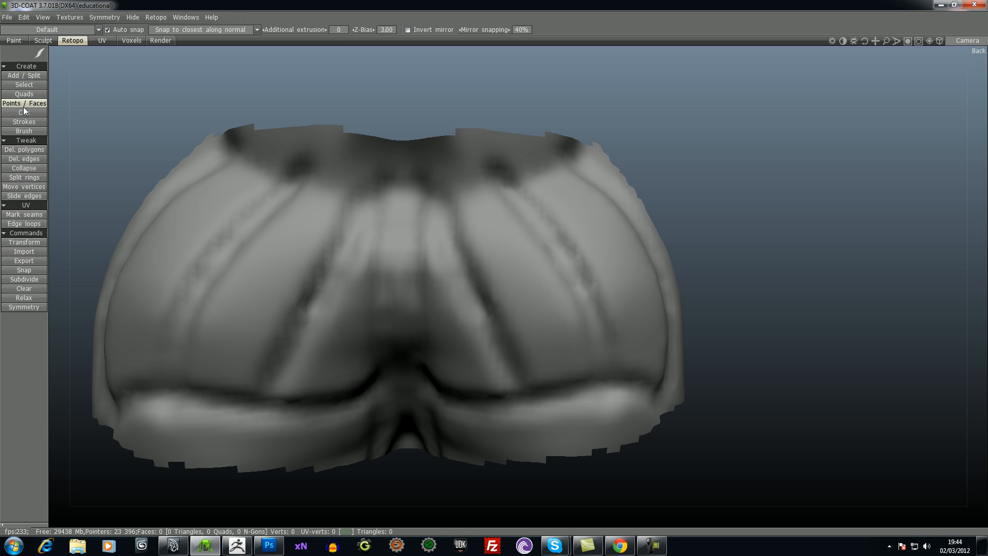
{"action": "left_click", "coordinate": [373, 345]}
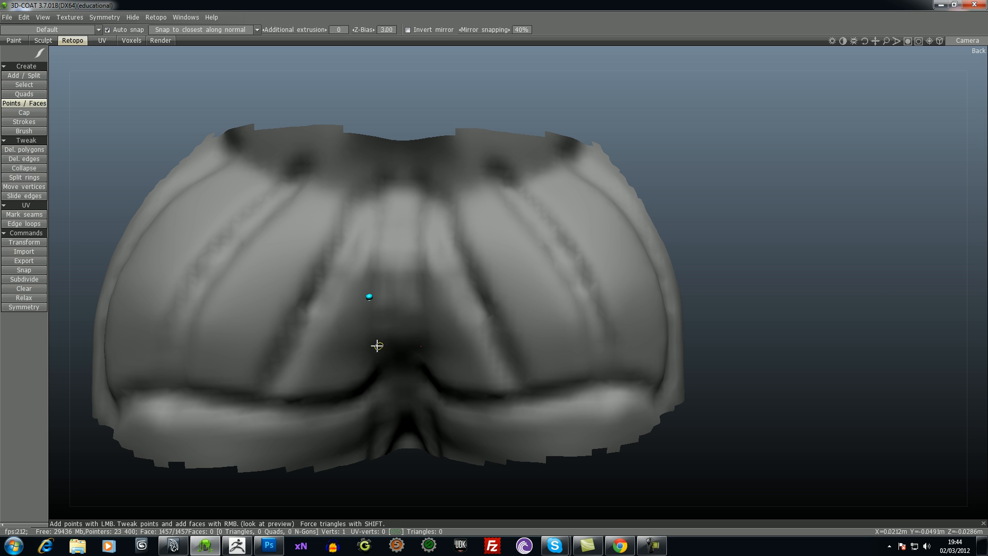
{"action": "left_click", "coordinate": [333, 290]}
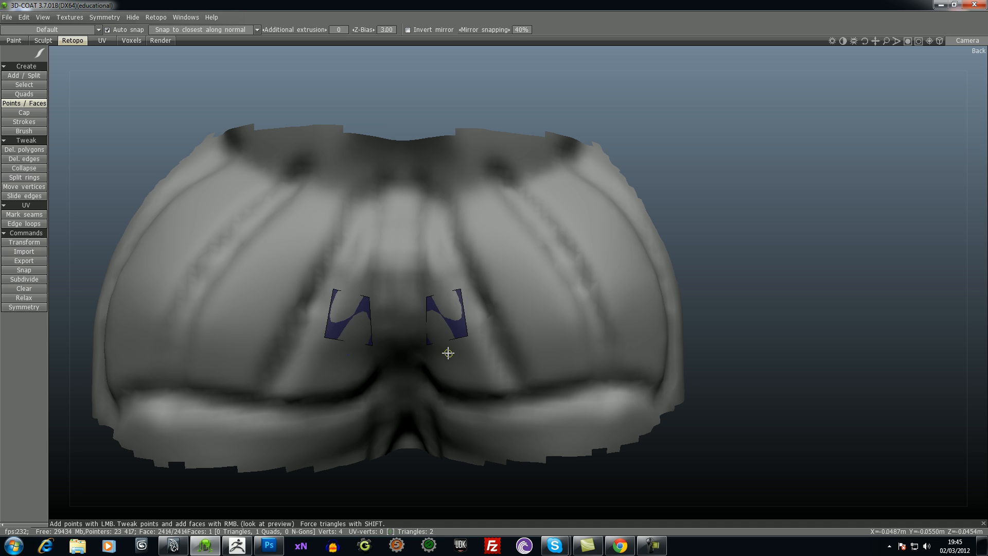
{"action": "key", "text": "ctrl+z"}
{"action": "key", "text": "ctrl+z"}
{"action": "left_click", "coordinate": [446, 297]}
{"action": "left_click", "coordinate": [511, 301]}
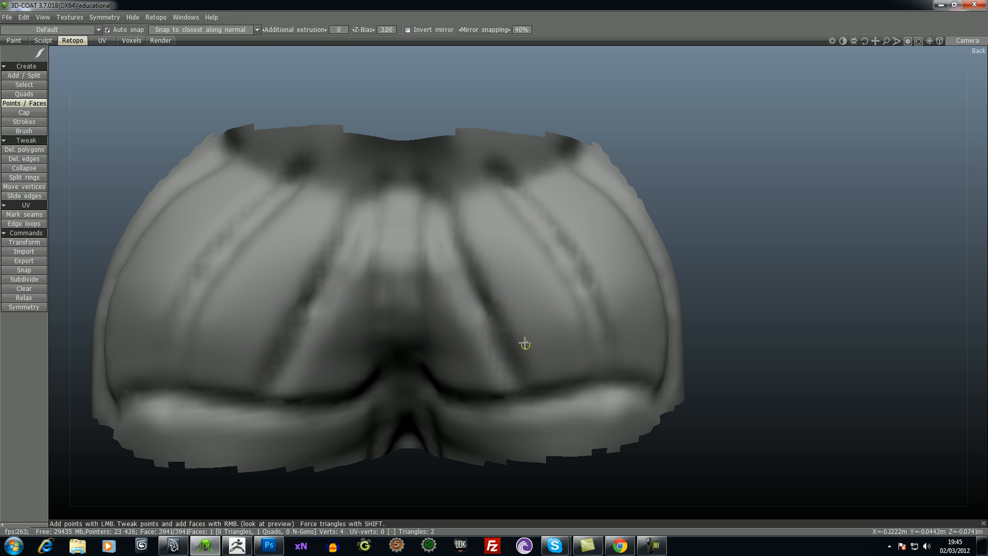
- Undo the remaining face and points of the mirrored test quad
{"action": "key", "text": "ctrl+z"}
{"action": "key", "text": "ctrl+z"}
{"action": "key", "text": "ctrl+z"}
- Set the retopo symmetry across the X axis and show the symmetry plane
{"action": "middle_click_drag", "start_coordinate": [737, 260], "coordinate": [794, 248]}
{"action": "left_click_drag", "start_coordinate": [837, 292], "coordinate": [810, 310]}
{"action": "key", "text": "s"}
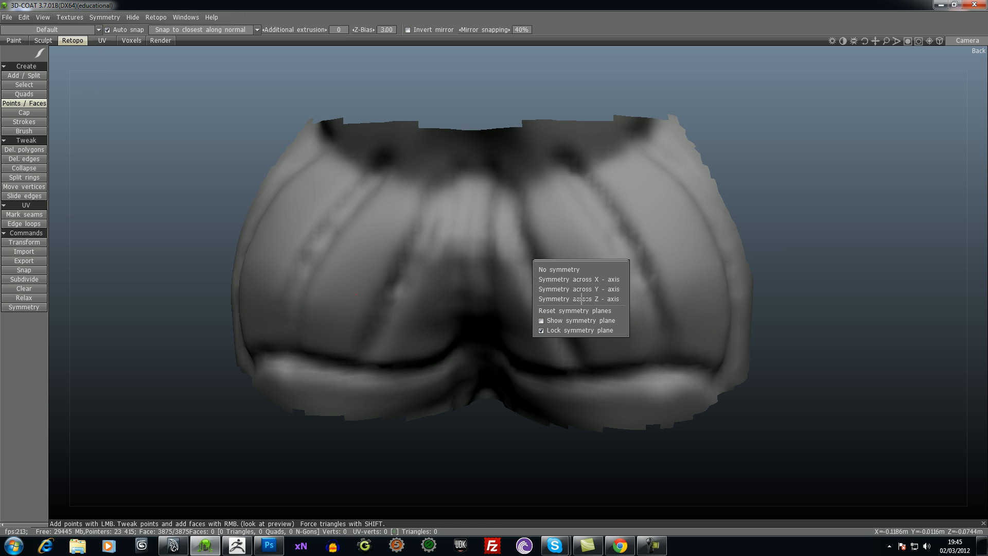
{"action": "left_click", "coordinate": [561, 280]}
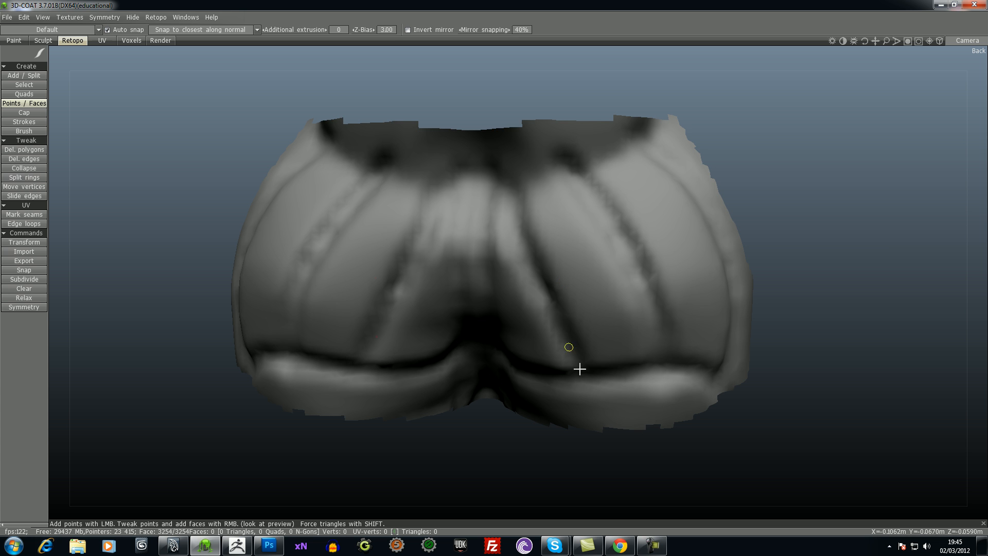
{"action": "key", "text": "s"}
{"action": "left_click", "coordinate": [584, 386]}
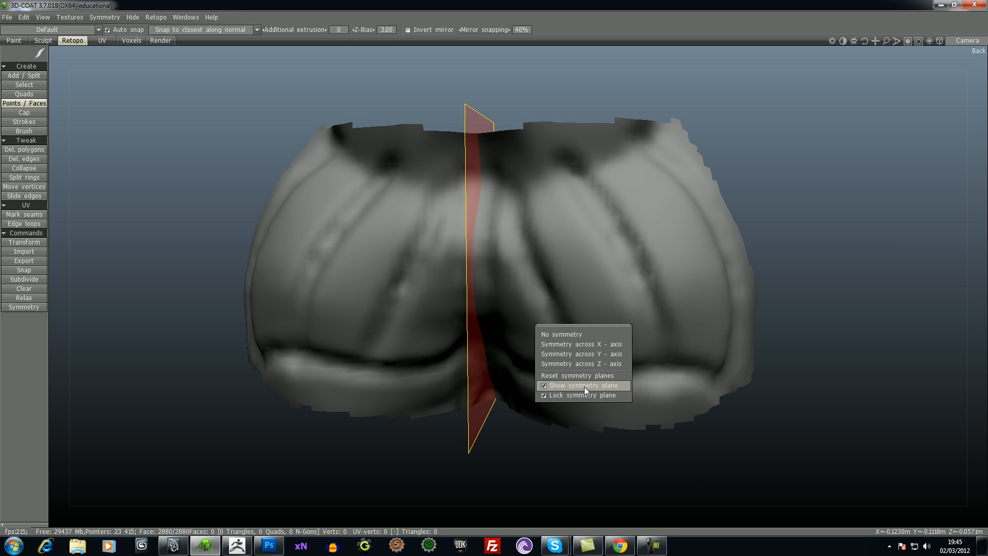
- Build the first two adjoining mirrored quads beside the central crease with the Points / Faces tool
{"action": "left_click_drag", "start_coordinate": [522, 447], "coordinate": [582, 441]}
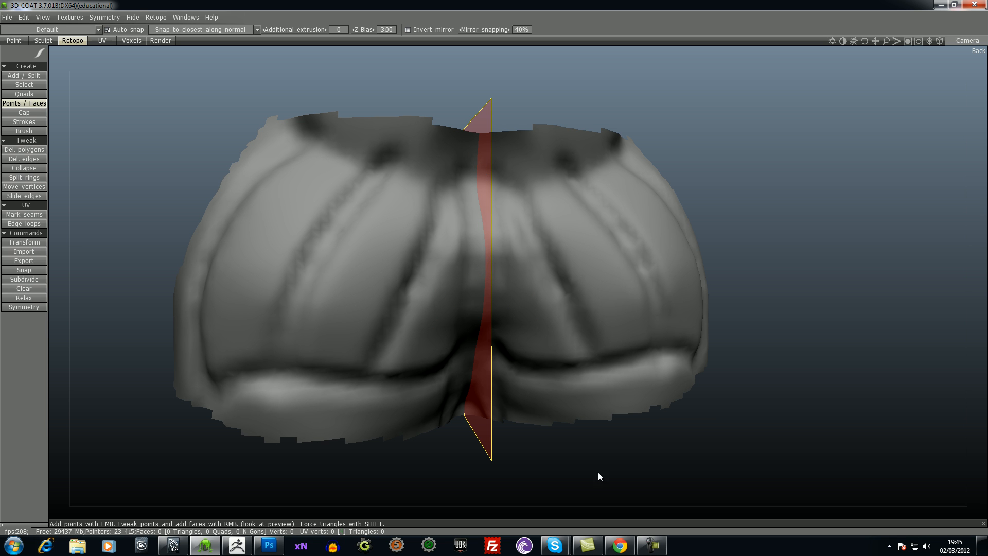
{"action": "left_click_drag", "start_coordinate": [623, 465], "coordinate": [610, 425]}
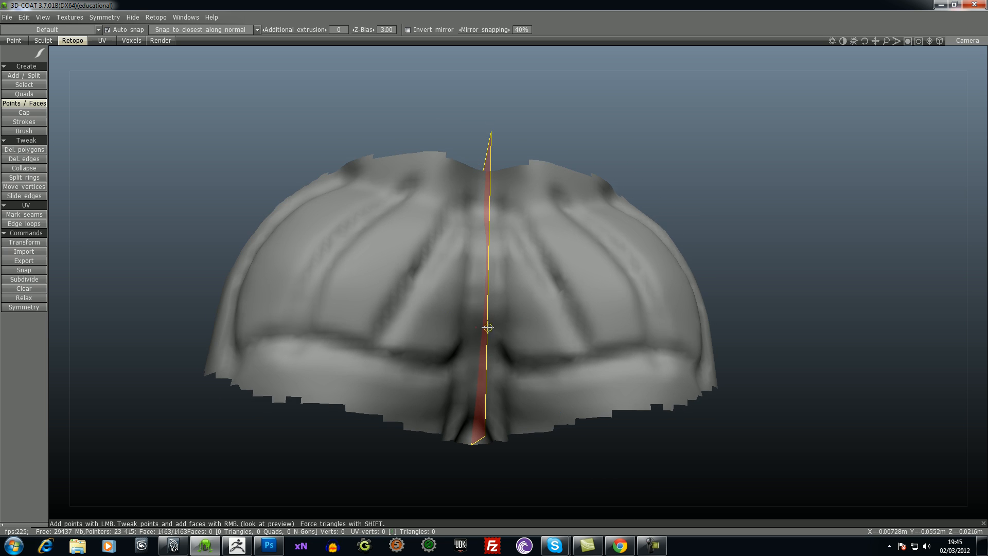
{"action": "left_click_drag", "start_coordinate": [413, 452], "coordinate": [388, 467]}
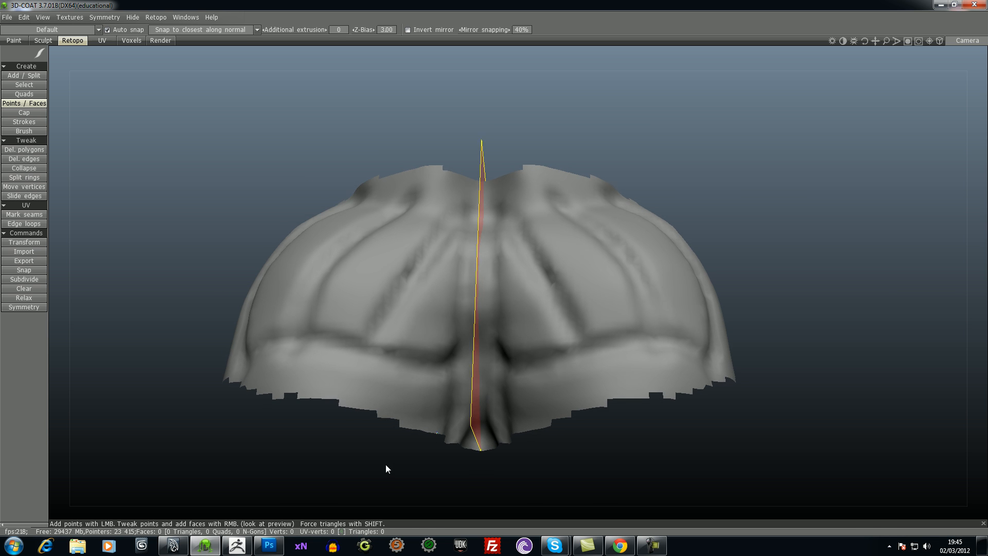
{"action": "left_click", "coordinate": [469, 358]}
{"action": "right_click", "coordinate": [460, 346]}
{"action": "left_click", "coordinate": [425, 360]}
{"action": "left_click", "coordinate": [429, 370]}
{"action": "right_click", "coordinate": [439, 366]}
- Place two points above the outer quad, adjust them on the surface and fill a third quad
{"action": "left_click", "coordinate": [420, 341]}
{"action": "left_click", "coordinate": [436, 343]}
{"action": "left_click_drag", "start_coordinate": [445, 463], "coordinate": [282, 428]}
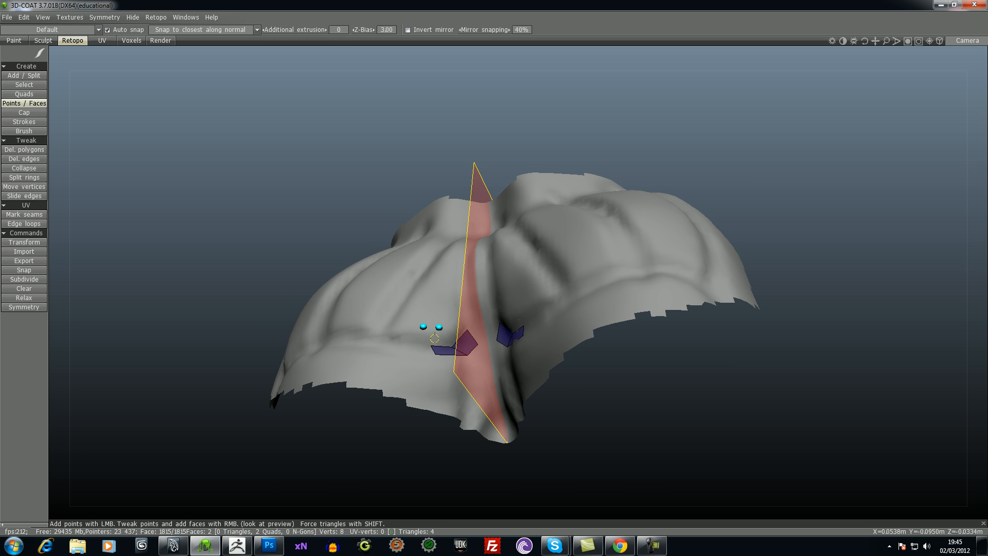
{"action": "left_click", "coordinate": [445, 331]}
{"action": "left_click", "coordinate": [426, 329]}
{"action": "right_click_drag", "start_coordinate": [333, 237], "coordinate": [325, 195]}
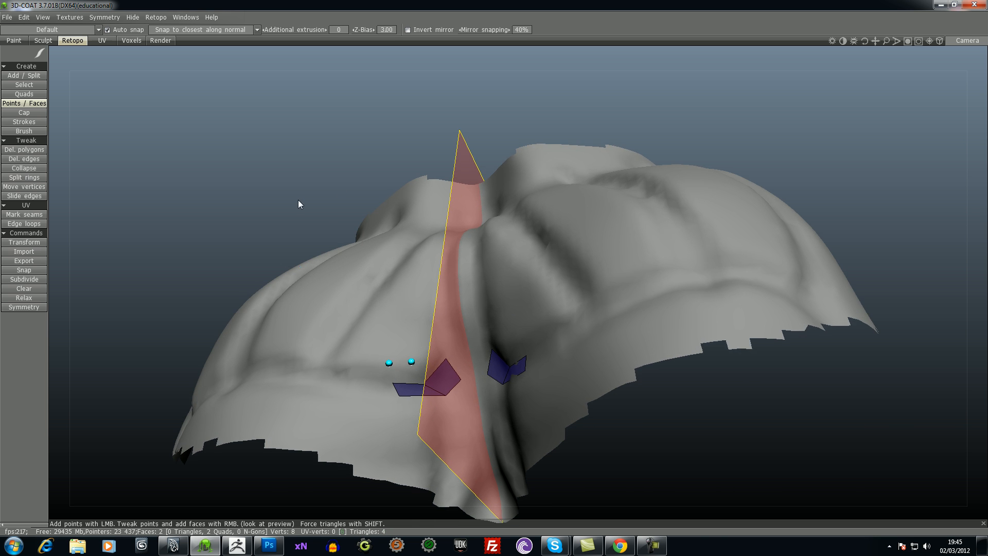
{"action": "left_click_drag", "start_coordinate": [325, 195], "coordinate": [304, 186]}
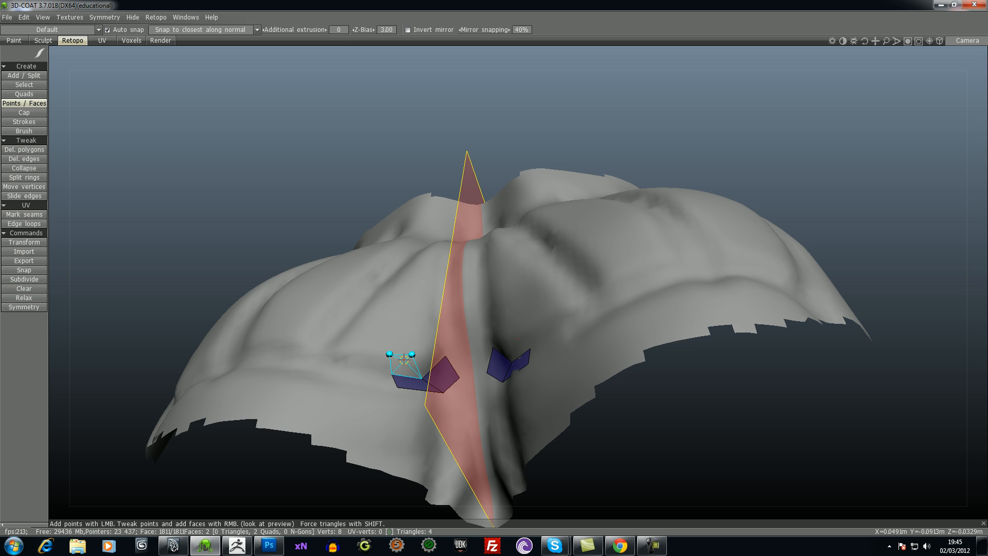
{"action": "right_click", "coordinate": [404, 359]}
- Add a fourth quad above the inner one and a fifth that reaches the symmetry plane
{"action": "left_click_drag", "start_coordinate": [169, 165], "coordinate": [182, 203]}
{"action": "left_click", "coordinate": [437, 374]}
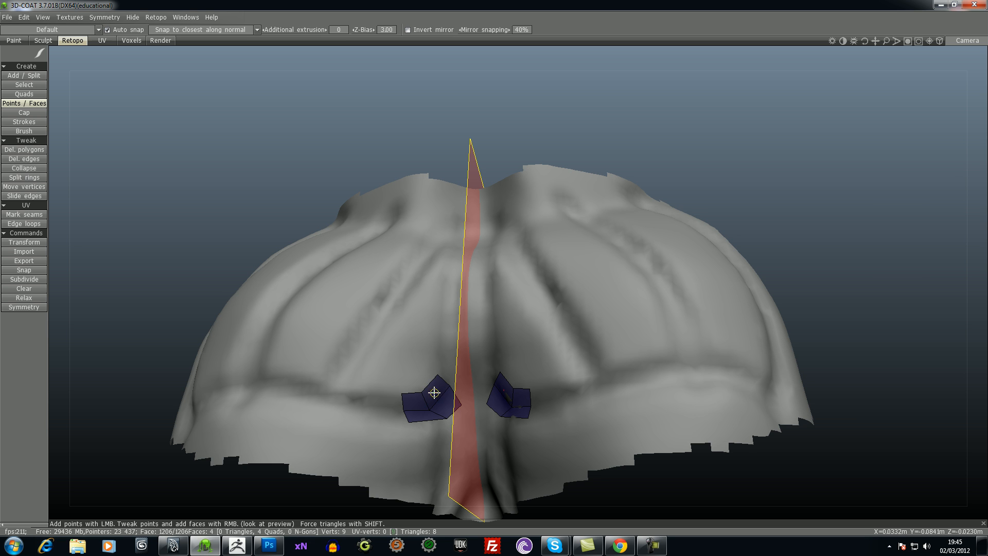
{"action": "left_click_drag", "start_coordinate": [125, 263], "coordinate": [135, 278]}
{"action": "left_click_drag", "start_coordinate": [85, 303], "coordinate": [79, 294]}
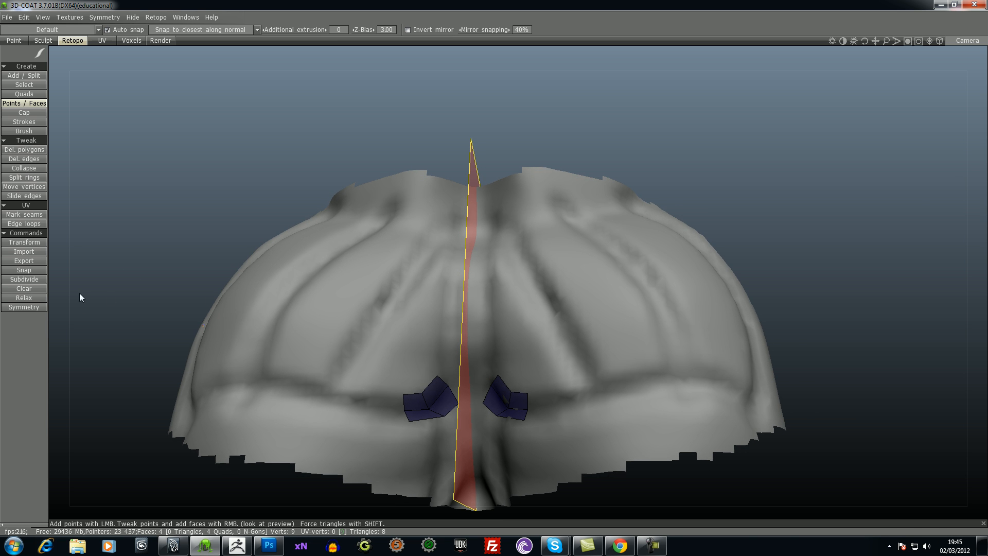
{"action": "left_click", "coordinate": [449, 364]}
{"action": "left_click_drag", "start_coordinate": [120, 157], "coordinate": [196, 192]}
{"action": "left_click", "coordinate": [471, 383]}
{"action": "right_click", "coordinate": [460, 393]}
- Adjust the vertices of the quads around the central crease to follow the reference surface better
{"action": "left_click_drag", "start_coordinate": [147, 277], "coordinate": [135, 242]}
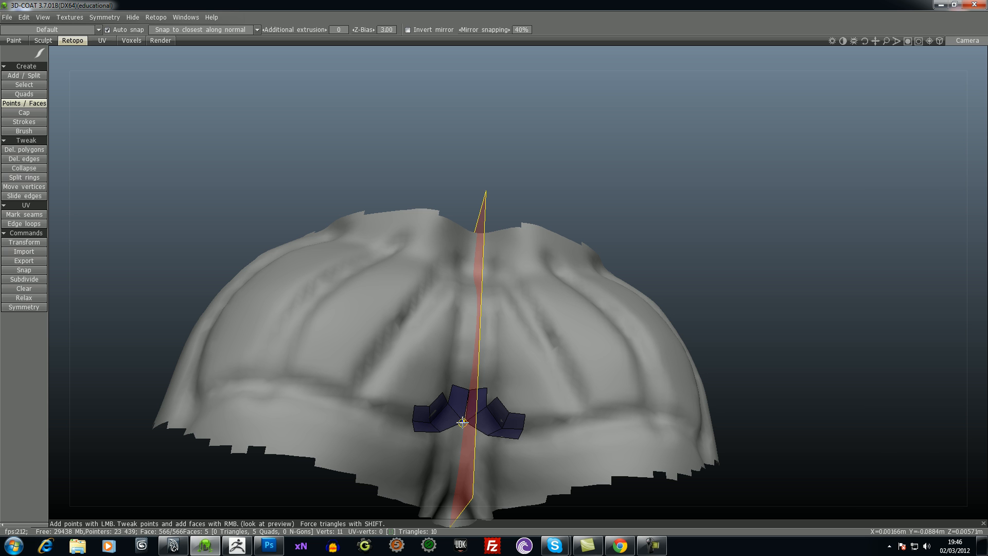
{"action": "right_click_drag", "start_coordinate": [441, 429], "coordinate": [451, 403]}
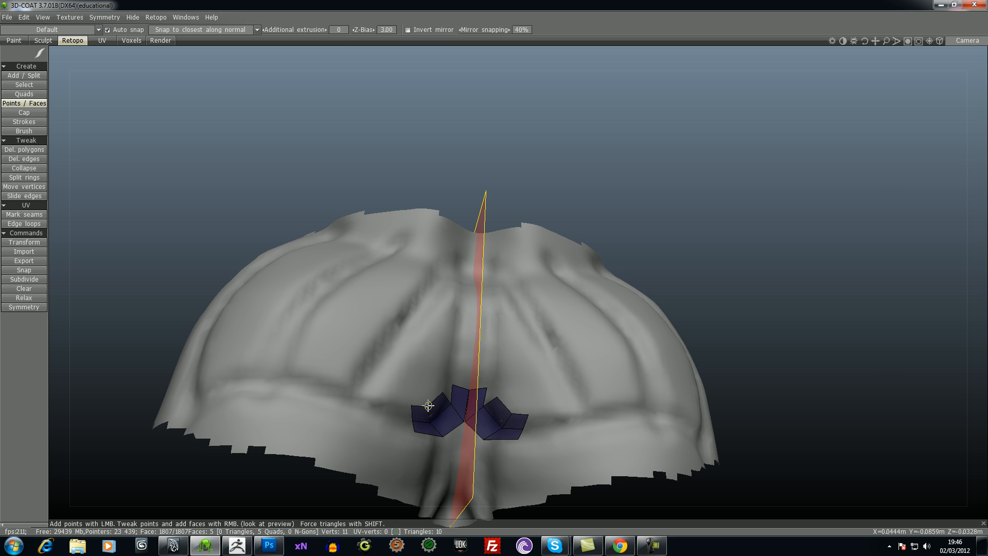
{"action": "left_click", "coordinate": [440, 394]}
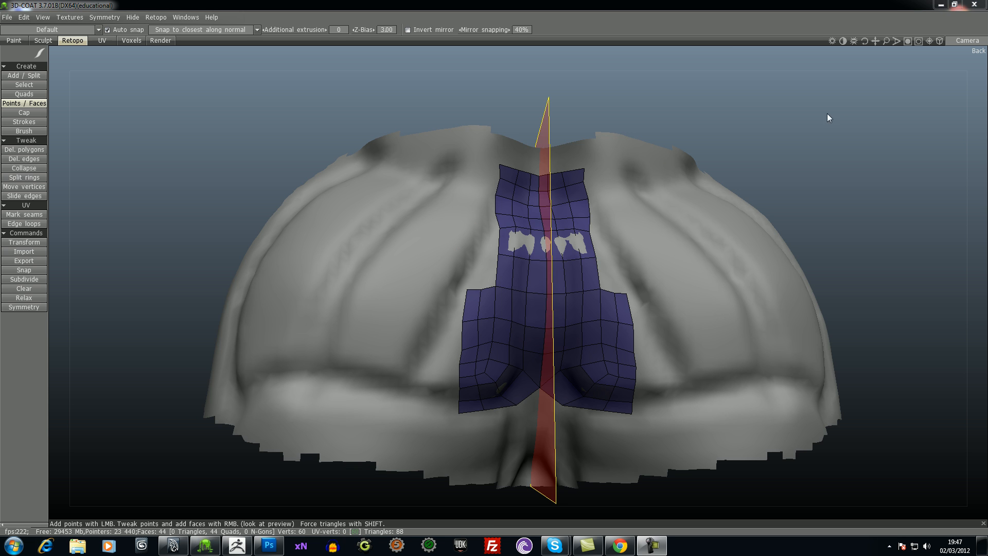
- Split the edge ring across the upper central row where the reference mesh pokes through the quads
{"action": "left_click_drag", "start_coordinate": [805, 144], "coordinate": [798, 151]}
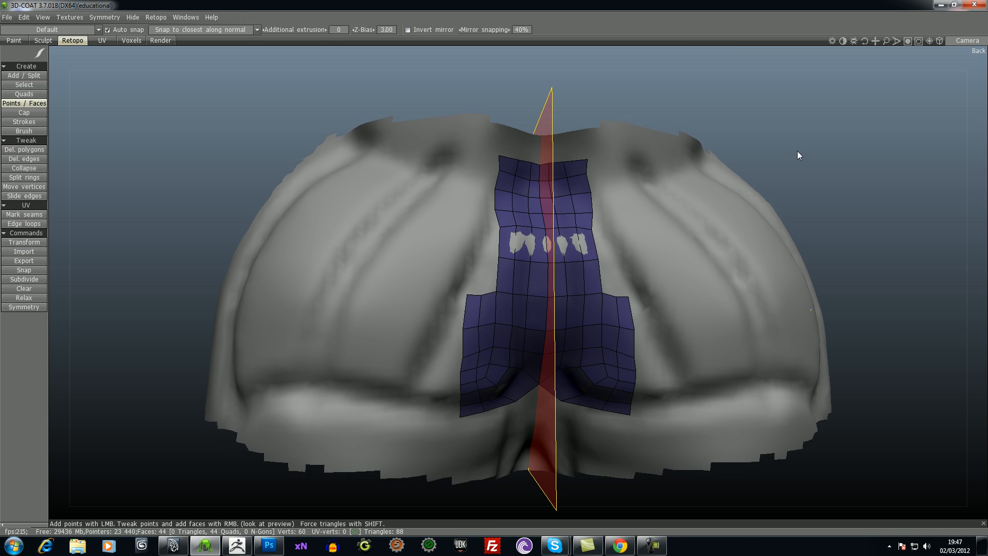
{"action": "right_click_drag", "start_coordinate": [798, 151], "coordinate": [807, 134]}
{"action": "left_click_drag", "start_coordinate": [807, 133], "coordinate": [804, 134]}
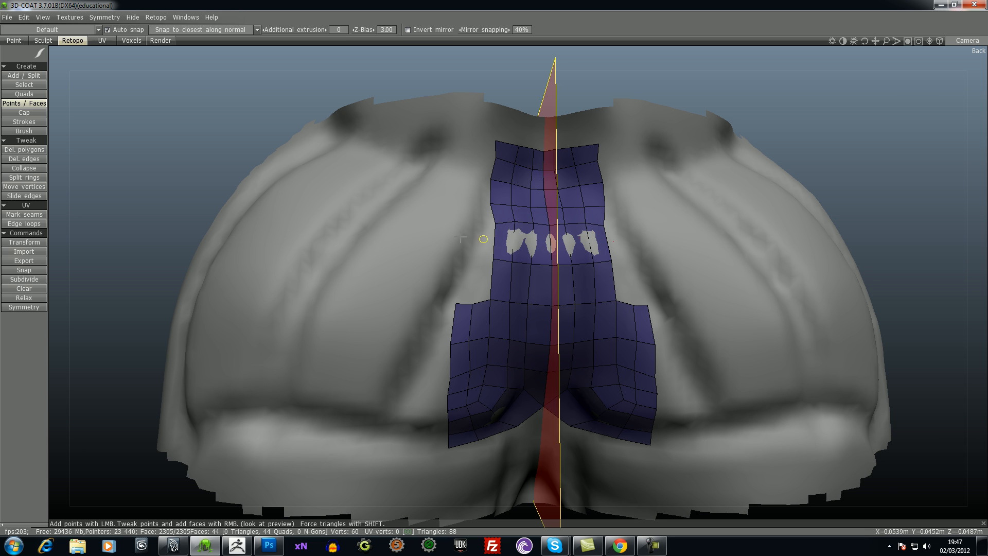
{"action": "left_click", "coordinate": [26, 178]}
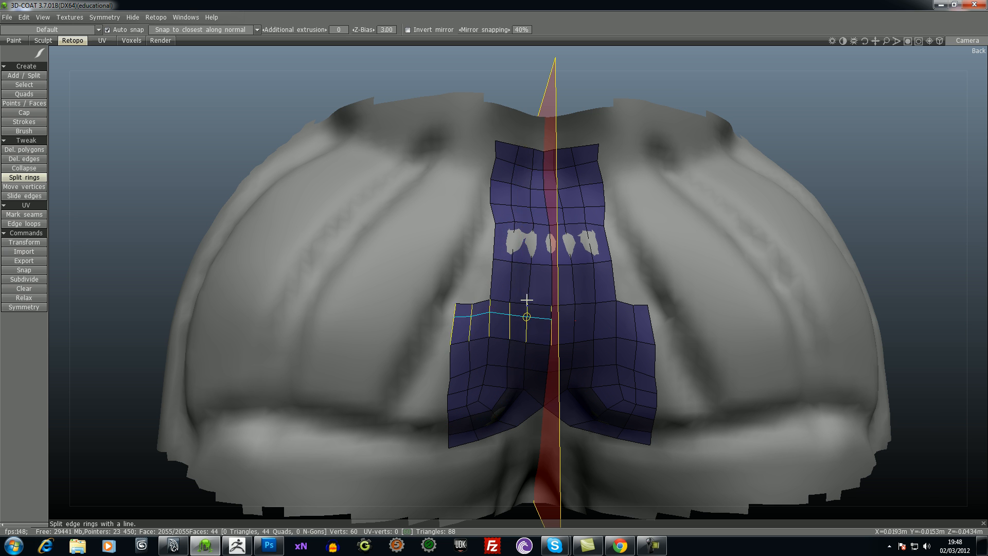
{"action": "left_click", "coordinate": [528, 239]}
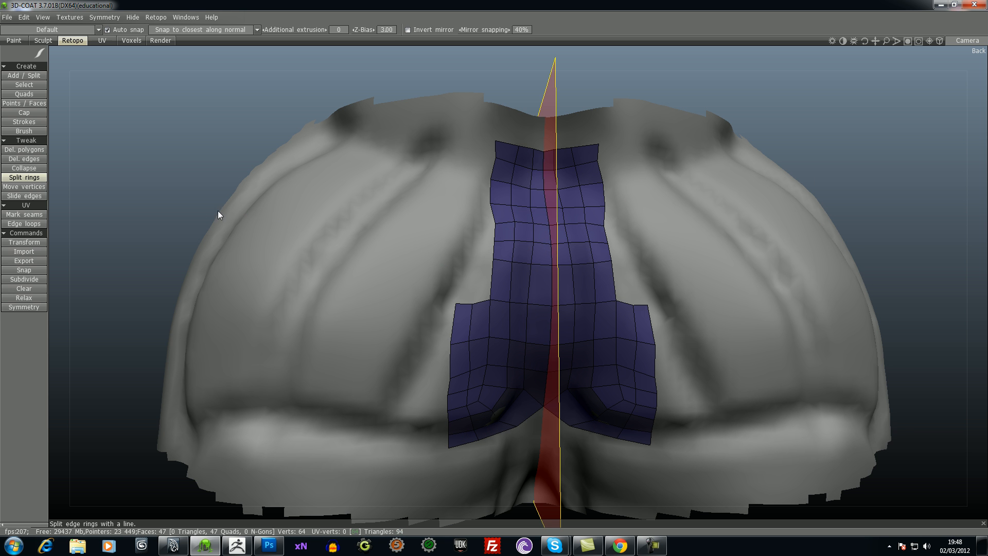
- Add a row of two mirrored quads above the outer lower block with the Points / Faces tool
{"action": "mouse_move", "coordinate": [180, 163]}
{"action": "left_mouse_down"}
{"action": "mouse_move", "coordinate": [233, 134]}
{"action": "mouse_move", "coordinate": [178, 140]}
{"action": "mouse_move", "coordinate": [178, 150]}
{"action": "left_mouse_up"}
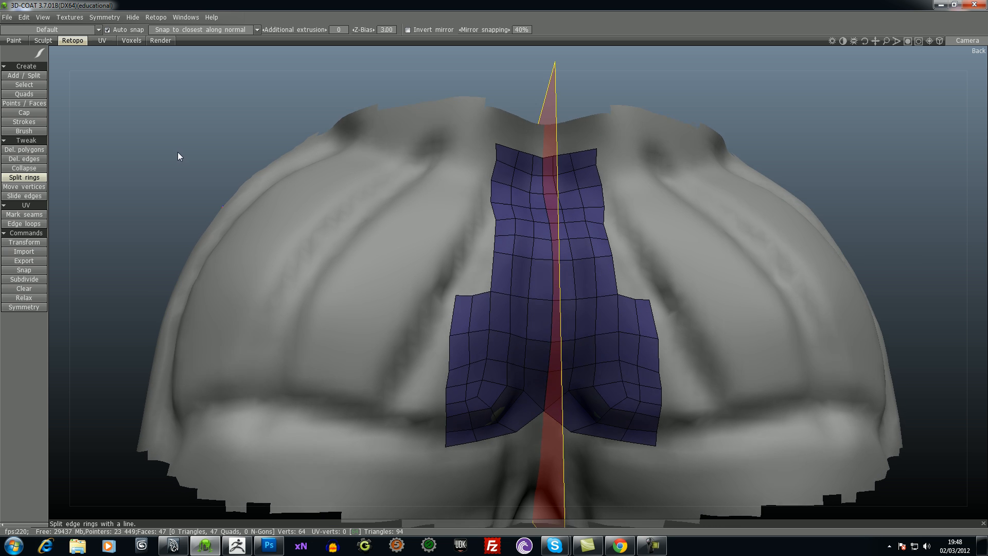
{"action": "left_click", "coordinate": [26, 95]}
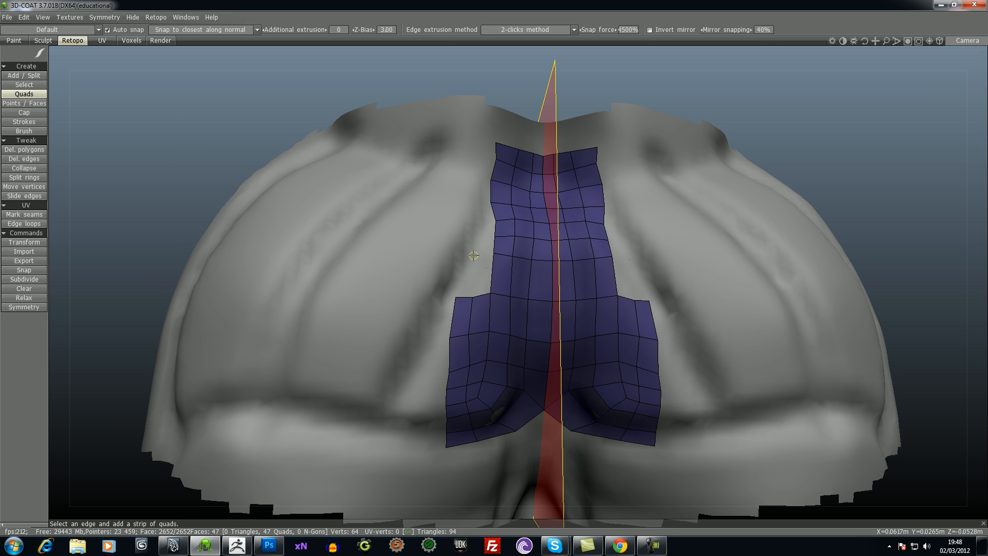
{"action": "left_click", "coordinate": [24, 103]}
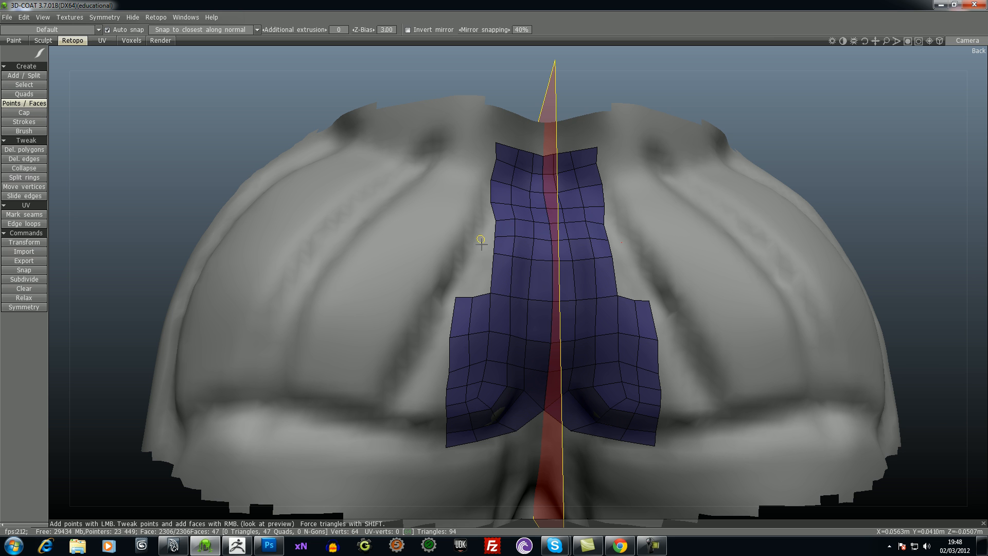
{"action": "right_click", "coordinate": [486, 278]}
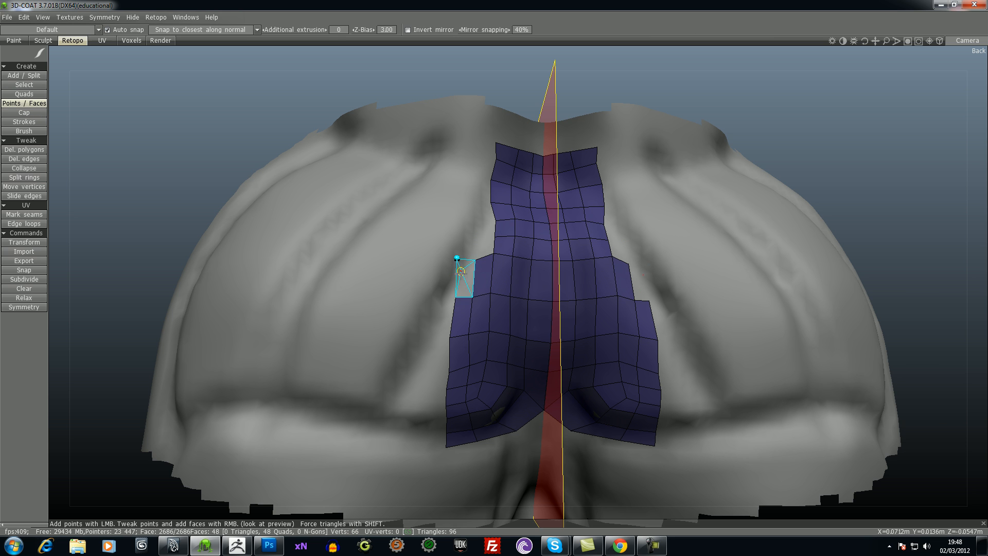
{"action": "left_click", "coordinate": [456, 259]}
{"action": "right_click", "coordinate": [461, 281]}
- Continue the outer two-quad column upward with two more rows beside the central strip
{"action": "right_click", "coordinate": [490, 247]}
{"action": "left_click", "coordinate": [457, 242]}
{"action": "right_click", "coordinate": [467, 250]}
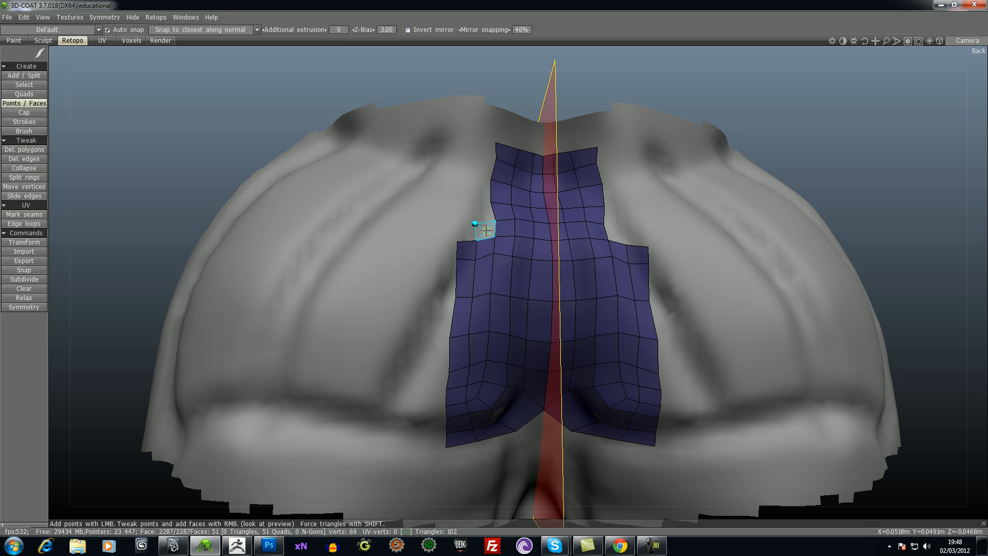
{"action": "right_click", "coordinate": [486, 230]}
{"action": "left_click", "coordinate": [457, 225]}
{"action": "right_click", "coordinate": [466, 233]}
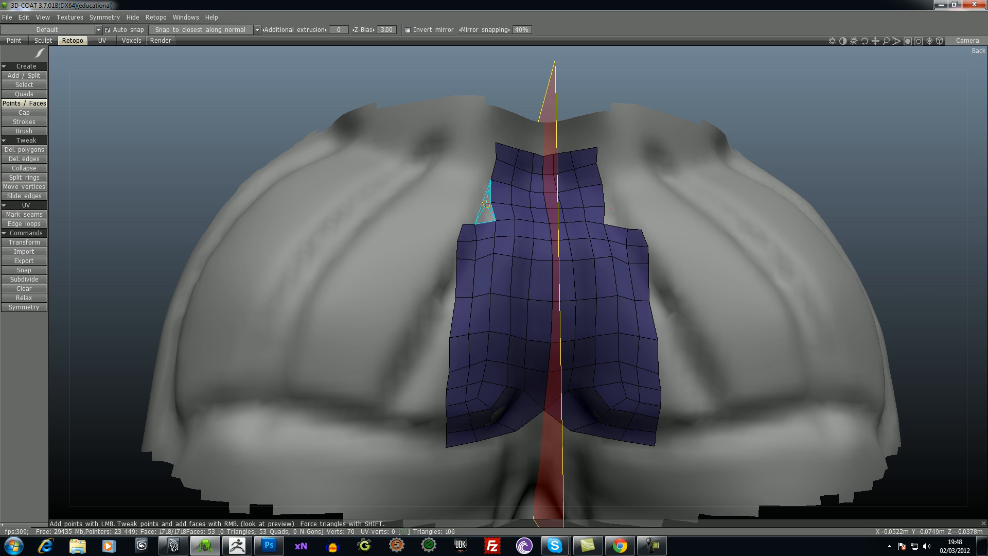
- Place outer points and fill a fourth two-quad row beside the central strip, undoing the misplaced faces
{"action": "right_click", "coordinate": [484, 207]}
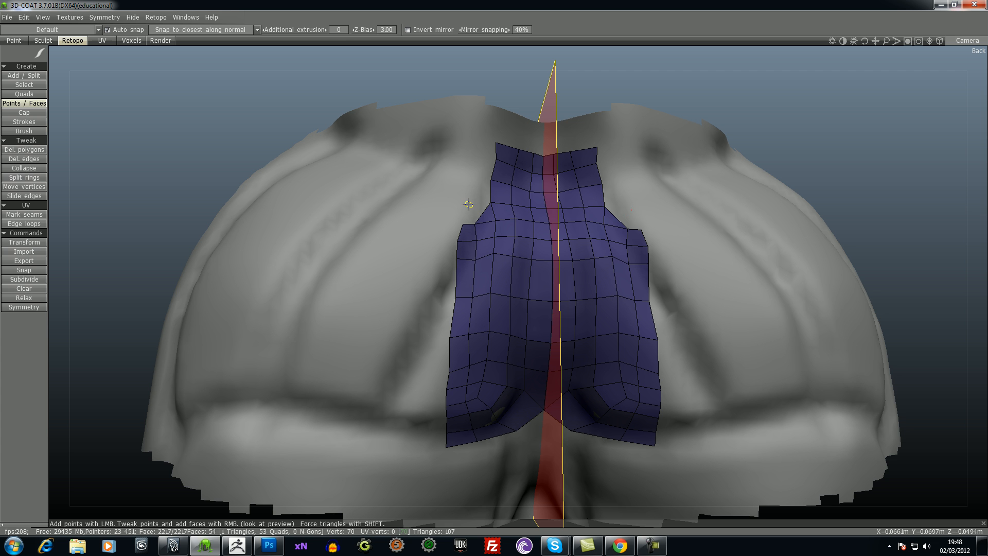
{"action": "key", "text": "ctrl+z"}
{"action": "left_click", "coordinate": [482, 207]}
{"action": "left_click_drag", "start_coordinate": [332, 94], "coordinate": [279, 137]}
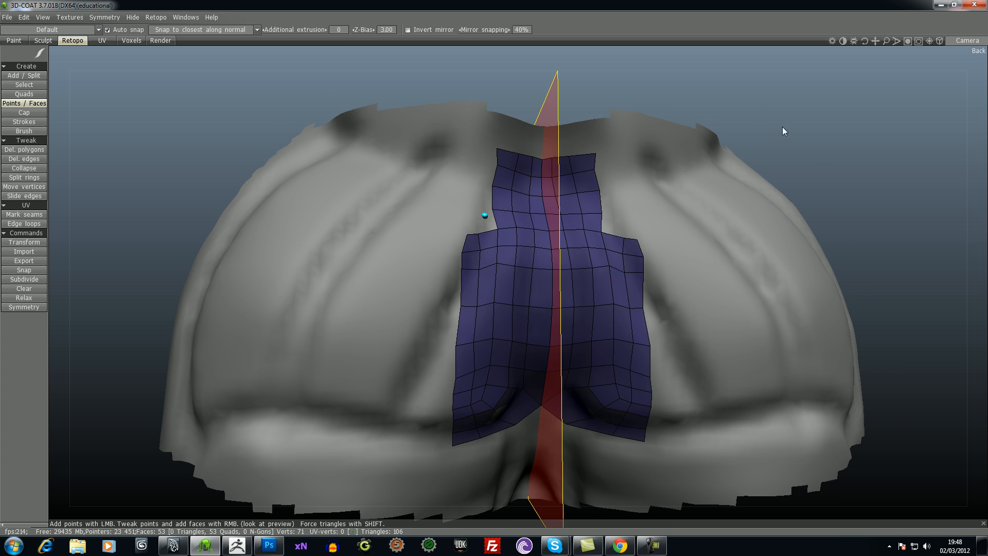
{"action": "scroll", "coordinate": [761, 112], "scroll_direction": "up", "scroll_amount": 5}
{"action": "right_click", "coordinate": [457, 181]}
{"action": "key", "text": "ctrl+z"}
{"action": "left_click", "coordinate": [450, 171]}
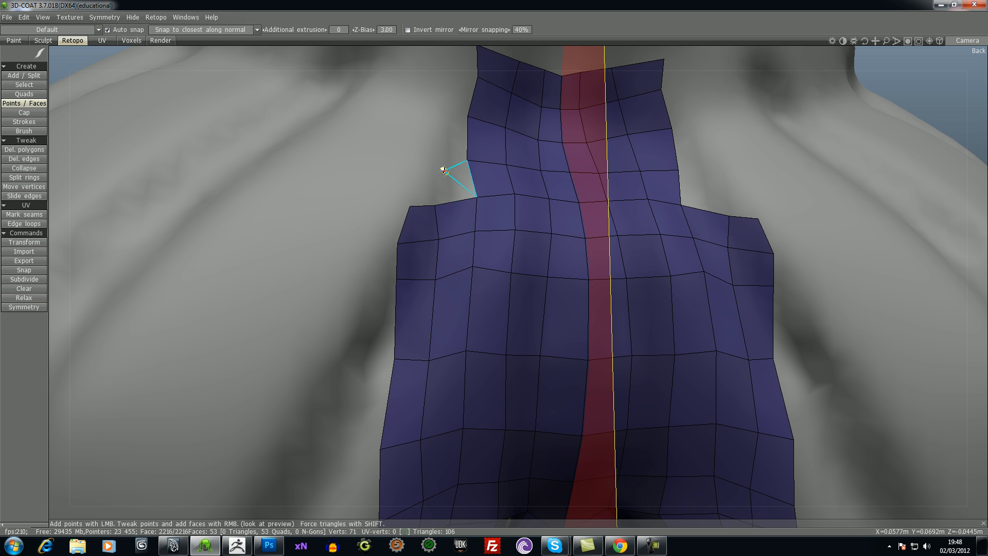
{"action": "right_click", "coordinate": [443, 171]}
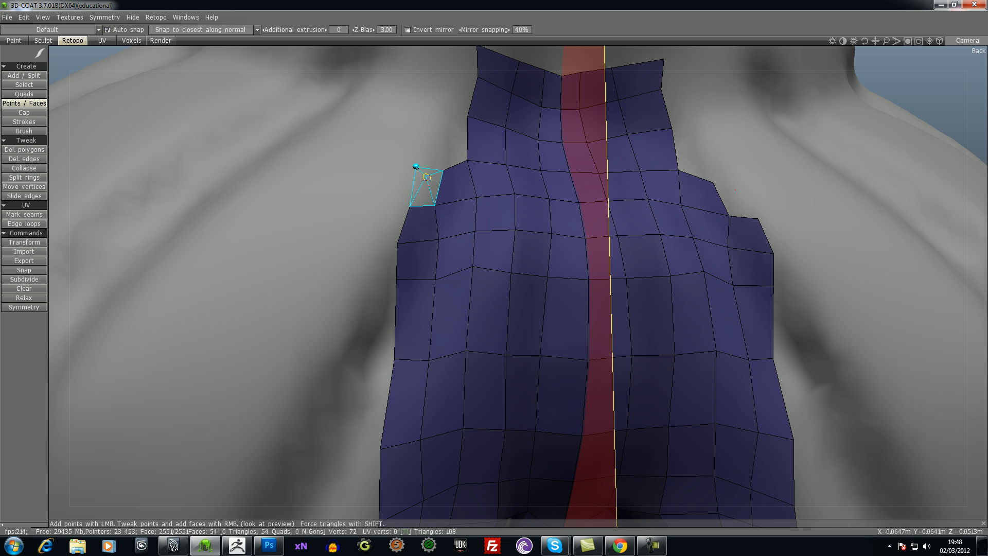
{"action": "right_click", "coordinate": [425, 190]}
- Add the fifth row of two quads to the outer column beside the central strip
{"action": "left_click", "coordinate": [442, 117]}
{"action": "right_click", "coordinate": [432, 129]}
{"action": "left_click", "coordinate": [421, 124]}
{"action": "right_click", "coordinate": [421, 126]}
- Complete the outer column with two more two-quad rows up to the top edge of the central strip
{"action": "right_click_drag", "start_coordinate": [929, 88], "coordinate": [933, 115]}
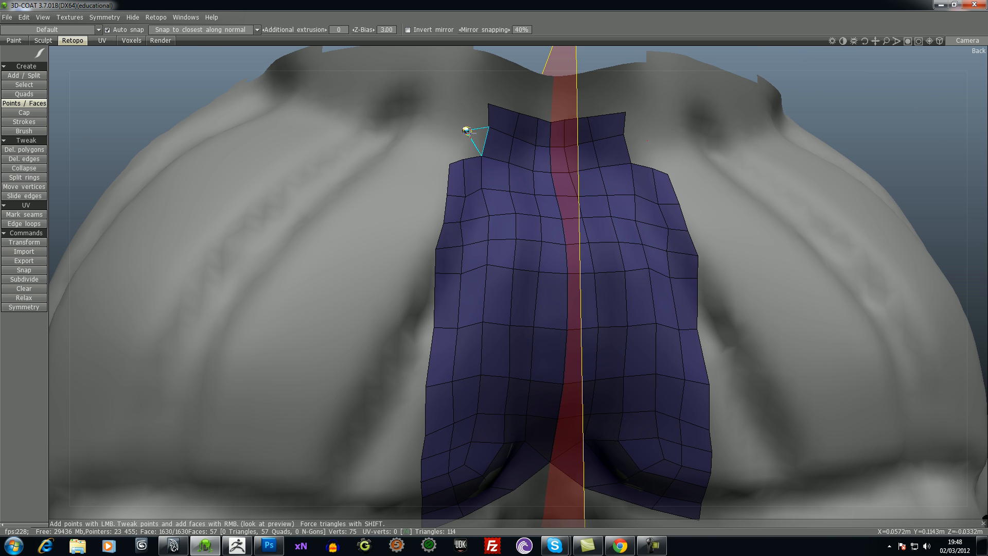
{"action": "left_click", "coordinate": [465, 130]}
{"action": "right_click", "coordinate": [467, 144]}
{"action": "left_click", "coordinate": [450, 133]}
{"action": "right_click", "coordinate": [455, 150]}
{"action": "left_click", "coordinate": [468, 105]}
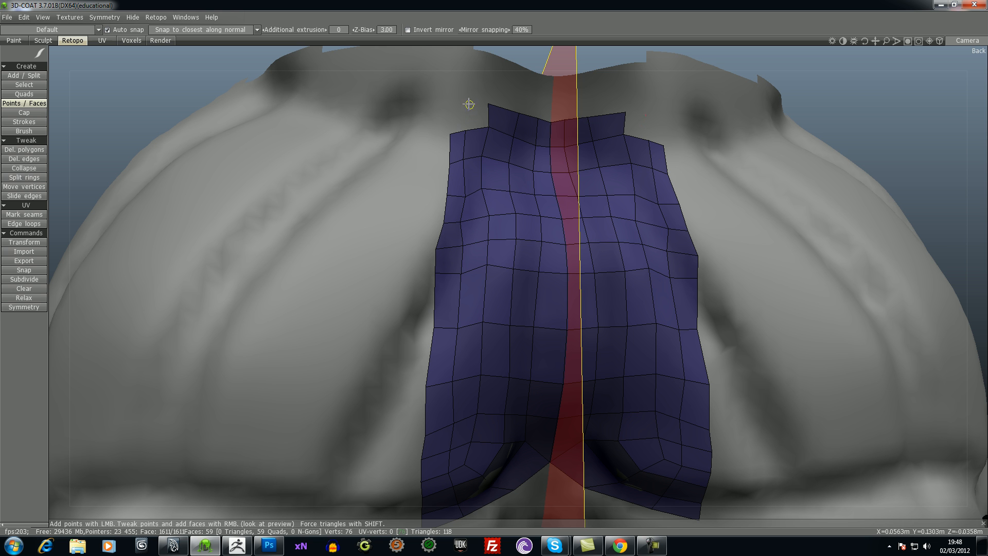
{"action": "right_click", "coordinate": [470, 110]}
{"action": "right_click", "coordinate": [453, 105]}
- Try to extend the lower corner outward with a wide mirrored quad below the horizontal crease, and undo it
{"action": "right_click_drag", "start_coordinate": [872, 127], "coordinate": [936, 113]}
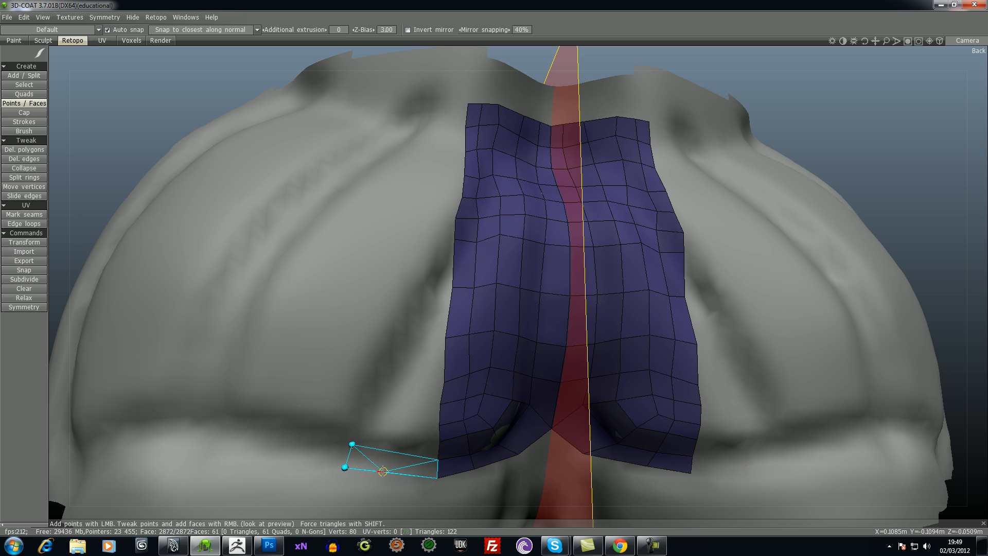
{"action": "right_click", "coordinate": [382, 471]}
{"action": "left_click", "coordinate": [363, 429]}
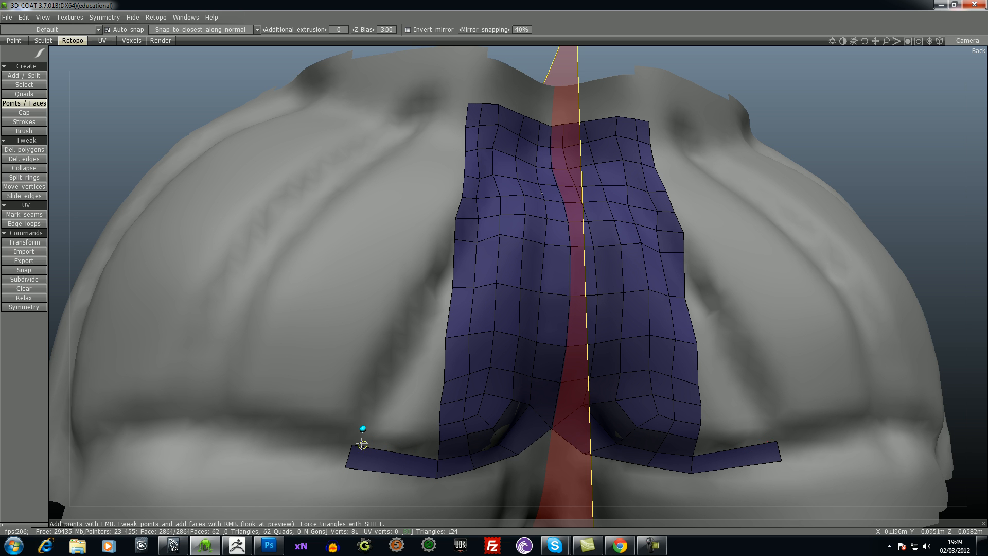
{"action": "key", "text": "ctrl+z"}
{"action": "key", "text": "ctrl+z"}
{"action": "key", "text": "ctrl+z"}
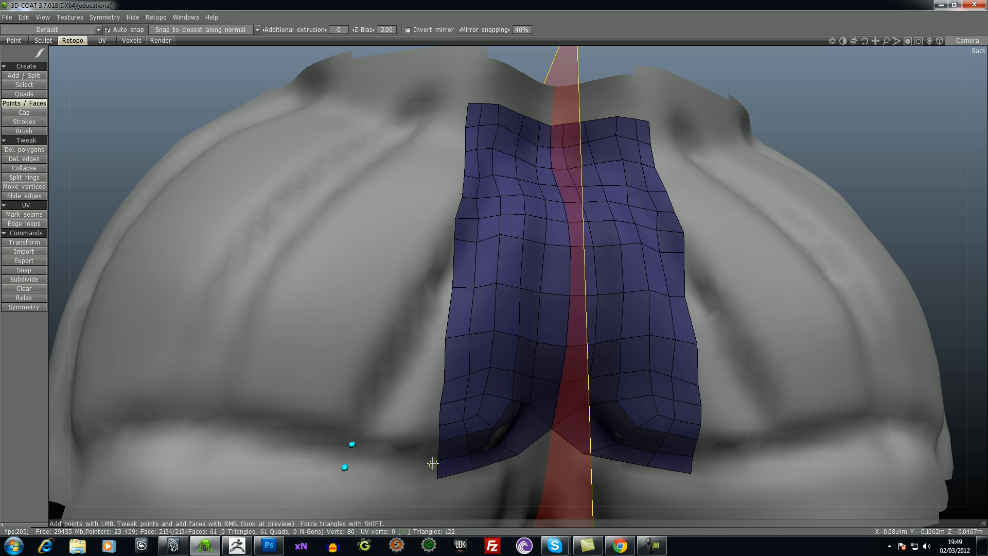
{"action": "key", "text": "ctrl+z"}
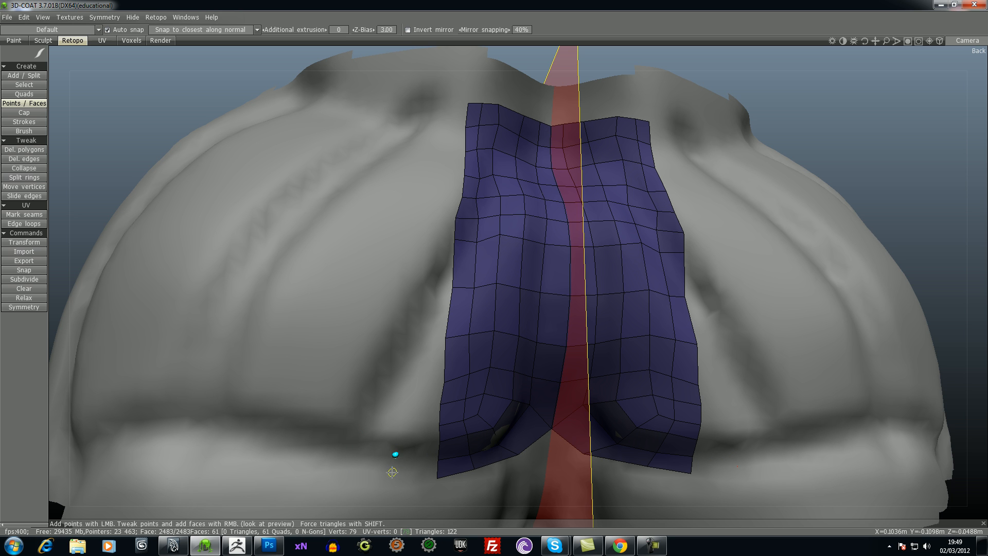
- Start a new outer column beside the patch with four mirrored quads, running up from the lower corner at the horizontal crease
{"action": "right_click", "coordinate": [399, 465]}
{"action": "left_click", "coordinate": [398, 434]}
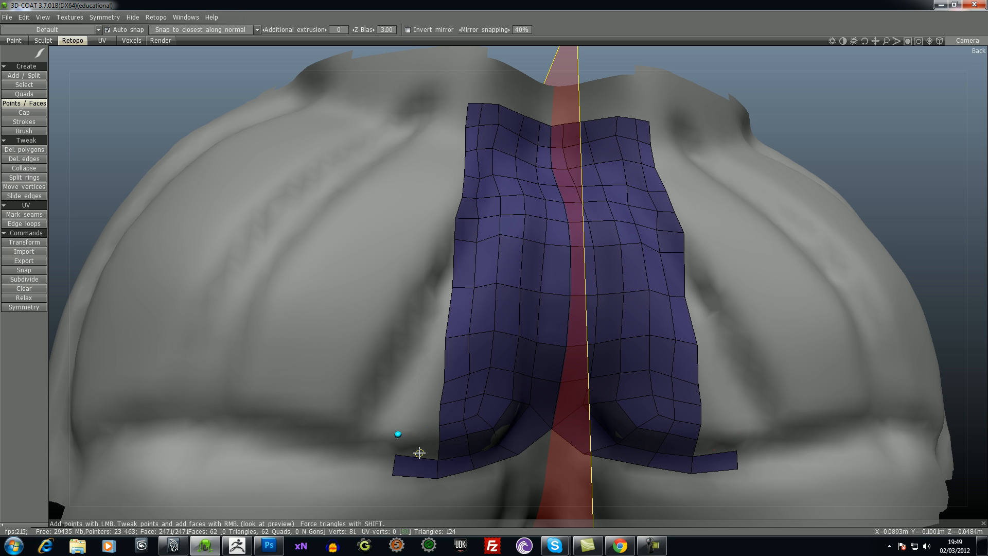
{"action": "right_click", "coordinate": [418, 449]}
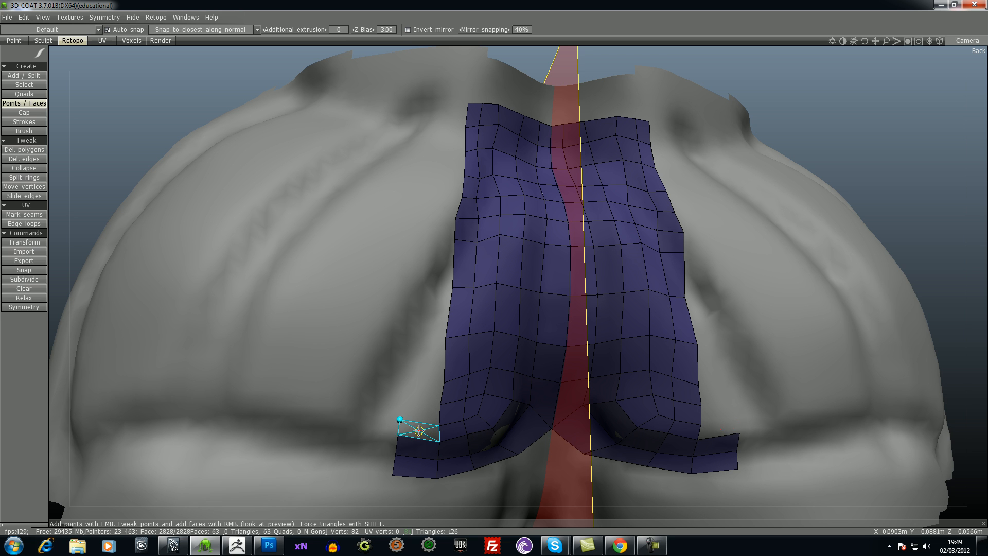
{"action": "right_click", "coordinate": [419, 431]}
{"action": "left_click", "coordinate": [410, 403]}
{"action": "right_click", "coordinate": [418, 389]}
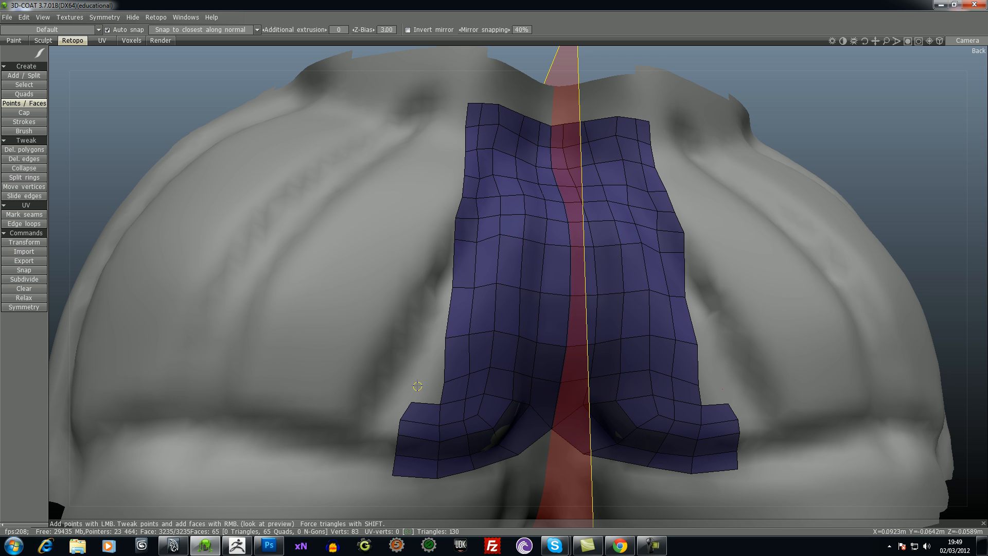
- Continue the new outer column upward with three more mirrored quads to about mid-height of the patch
{"action": "right_click", "coordinate": [423, 390]}
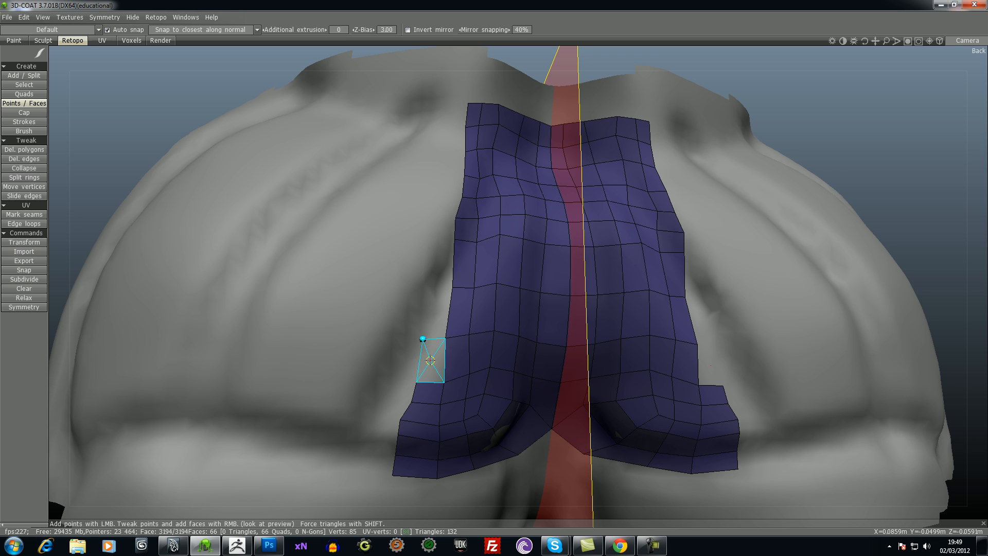
{"action": "right_click", "coordinate": [438, 354]}
{"action": "left_click", "coordinate": [432, 287]}
{"action": "right_click", "coordinate": [440, 340]}
- Try to extend the column's uppermost quad outward across the groove with one wide quad divided by Split rings, and undo it
{"action": "left_click", "coordinate": [350, 264]}
{"action": "left_click", "coordinate": [328, 324]}
{"action": "right_click", "coordinate": [383, 302]}
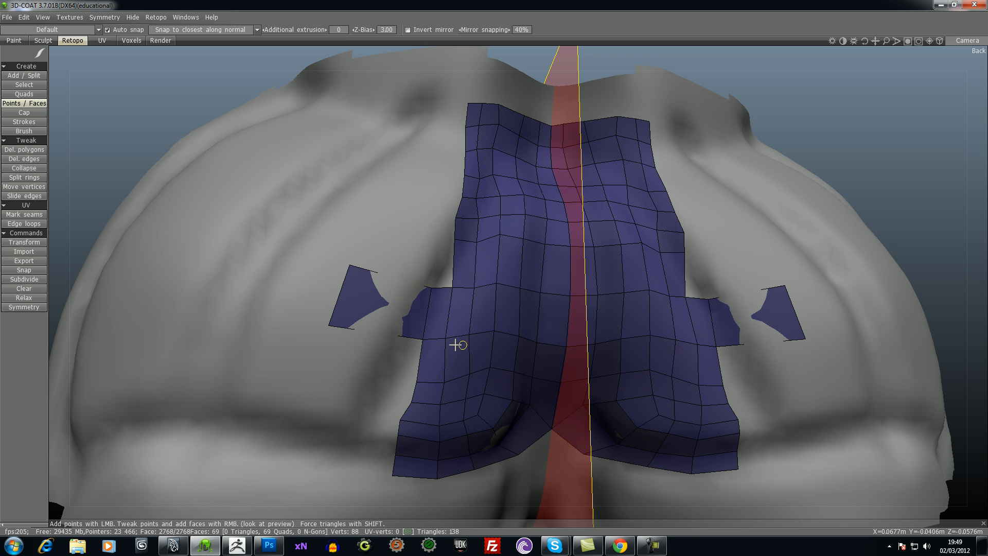
{"action": "left_click", "coordinate": [25, 177]}
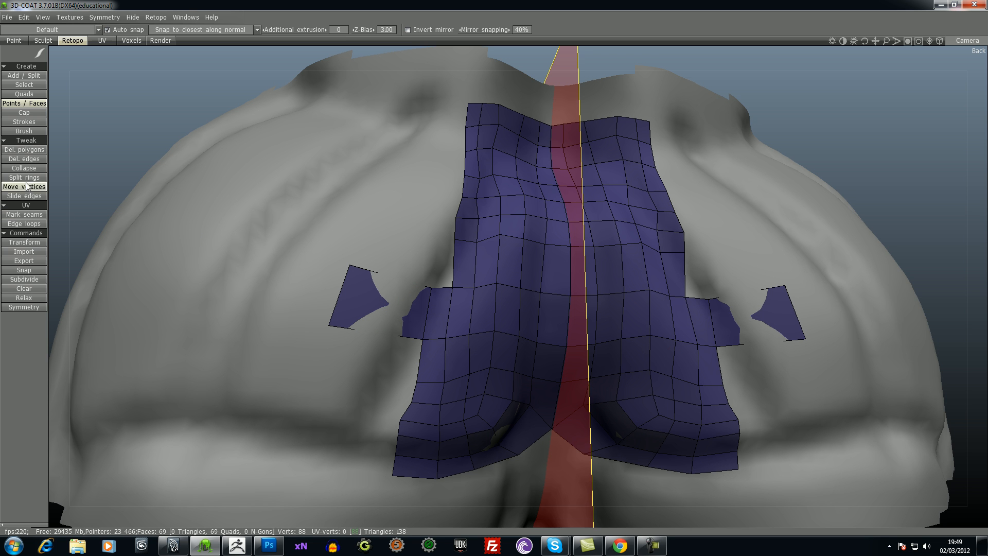
{"action": "left_click_drag", "start_coordinate": [392, 334], "coordinate": [402, 283]}
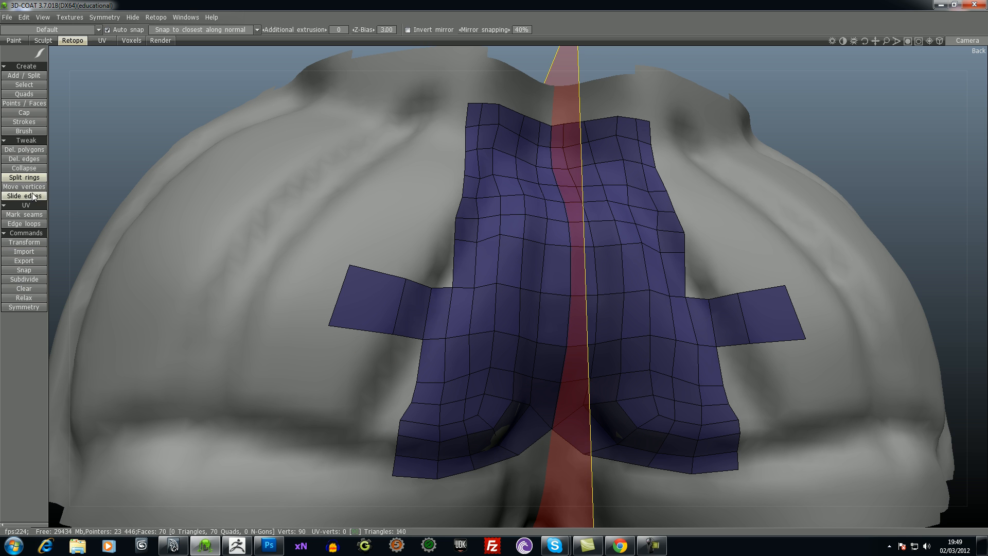
{"action": "left_click", "coordinate": [374, 278]}
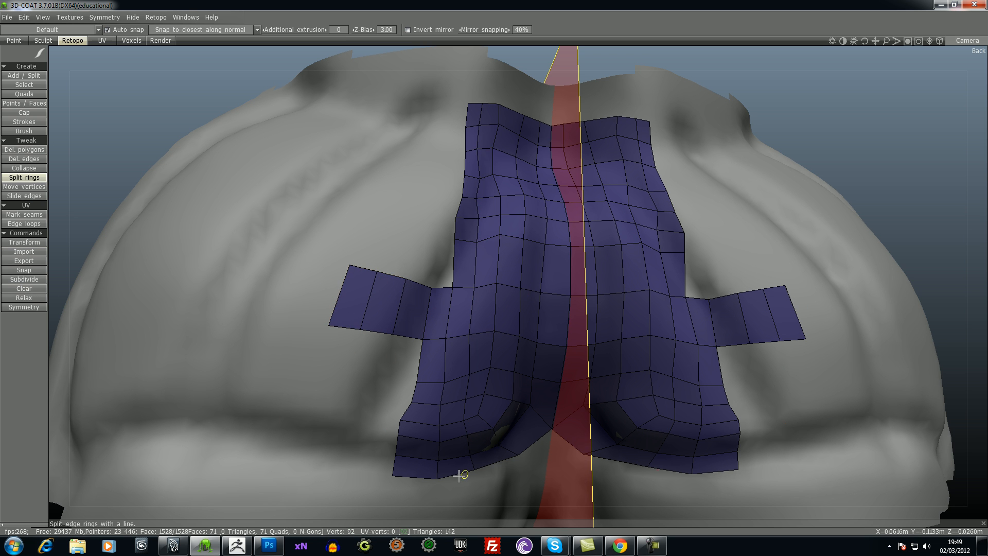
{"action": "left_click", "coordinate": [24, 103]}
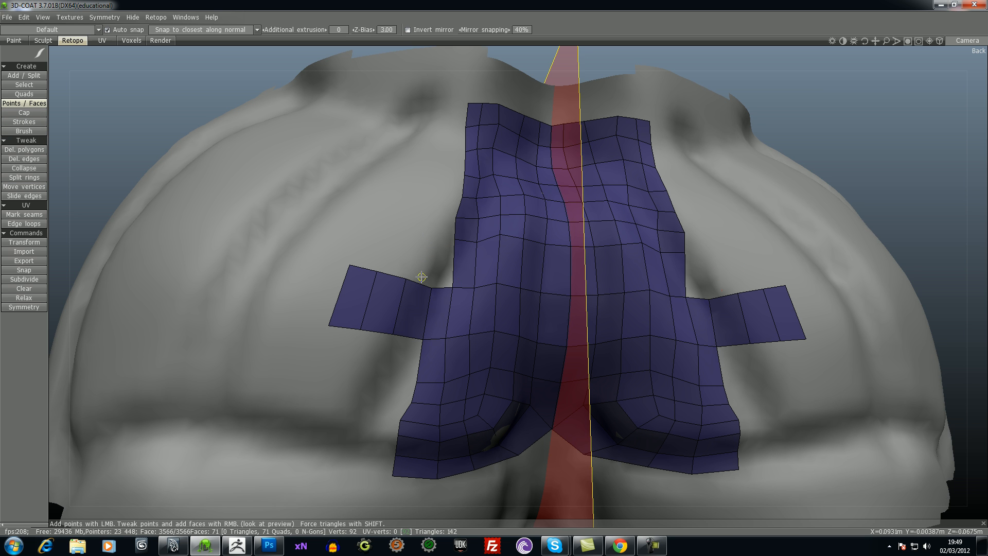
{"action": "key", "text": "ctrl+z"}
{"action": "key", "text": "ctrl+z"}
{"action": "key", "text": "ctrl+z"}
{"action": "key", "text": "ctrl+z"}
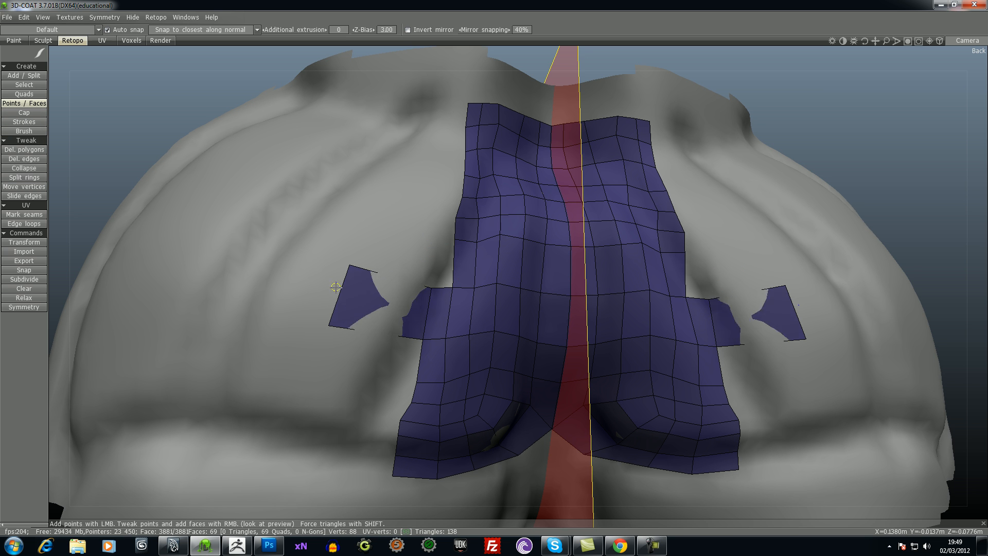
- Extend the outer column with five more mirrored quads along the patch edge to just below its upper corner
{"action": "left_click", "coordinate": [436, 237]}
{"action": "right_click", "coordinate": [446, 267]}
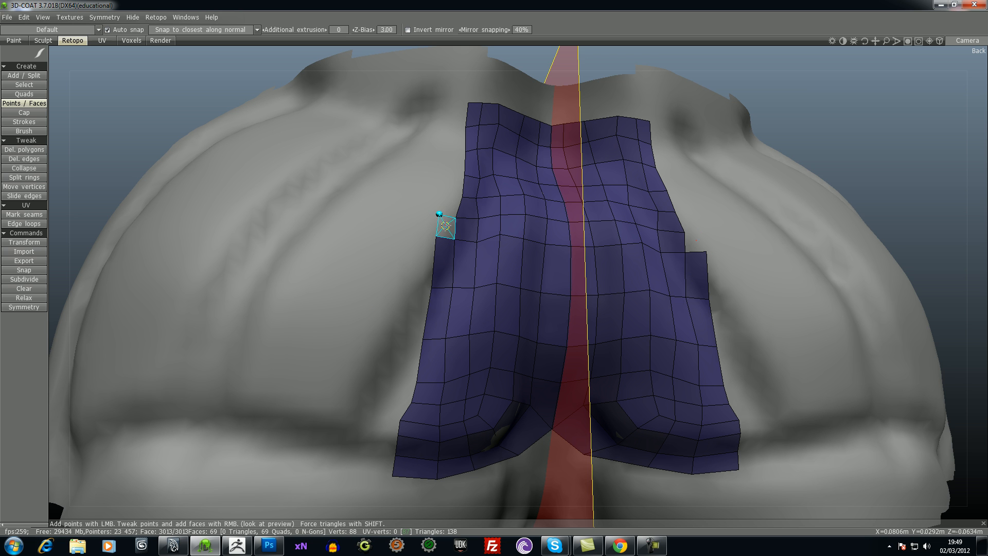
{"action": "right_click", "coordinate": [444, 224]}
{"action": "right_click", "coordinate": [445, 196]}
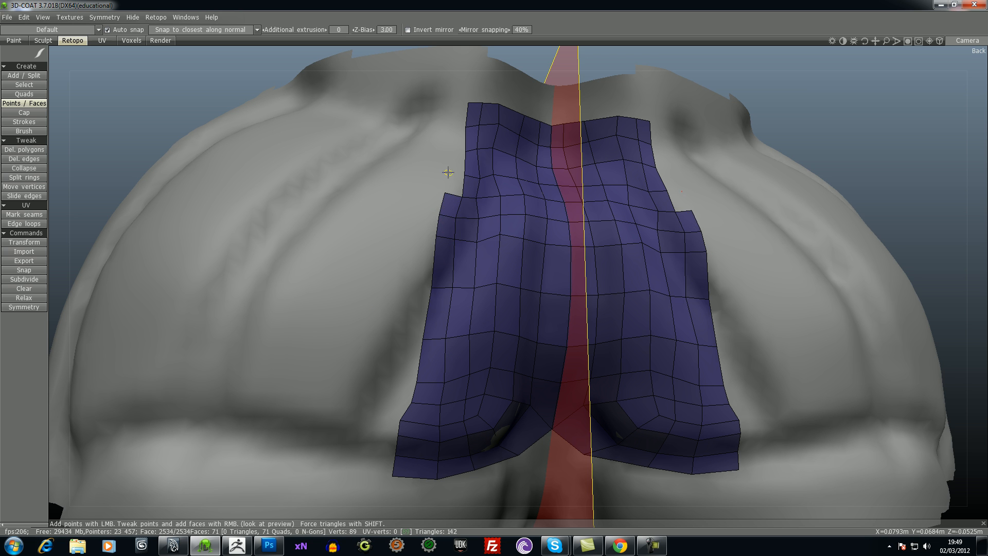
{"action": "right_click", "coordinate": [456, 184]}
{"action": "left_click", "coordinate": [449, 148]}
{"action": "right_click", "coordinate": [453, 163]}
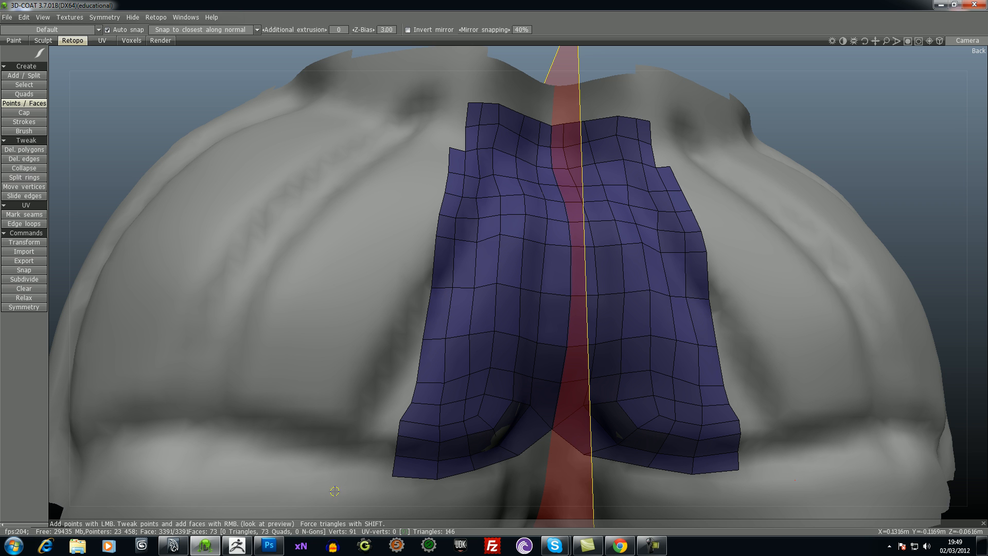
- Extend the lowest row outward along the horizontal crease with three mirrored quads, undoing the misplaced quad higher on the patch edge
{"action": "left_click", "coordinate": [349, 448]}
{"action": "right_click", "coordinate": [370, 461]}
{"action": "left_click", "coordinate": [294, 435]}
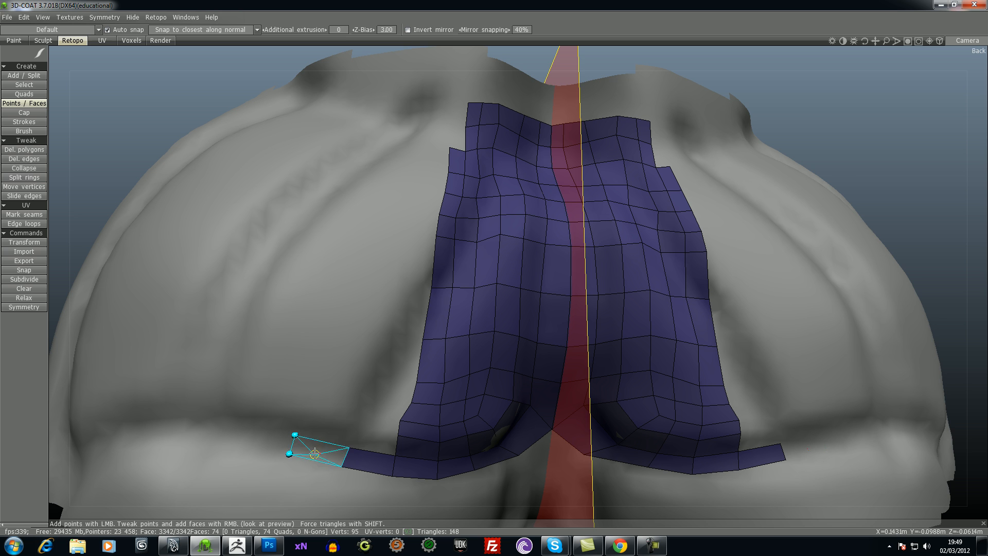
{"action": "right_click", "coordinate": [292, 454]}
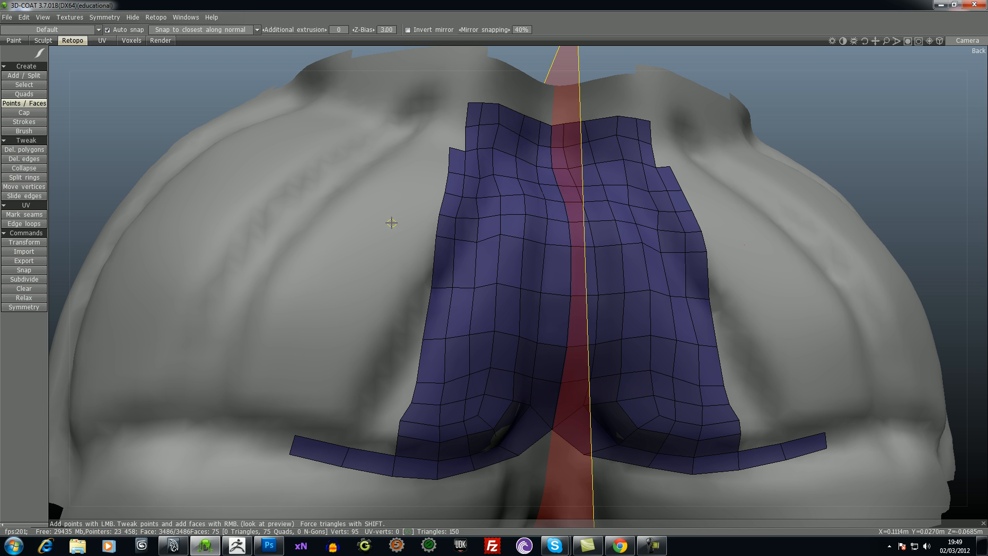
{"action": "right_click", "coordinate": [399, 277]}
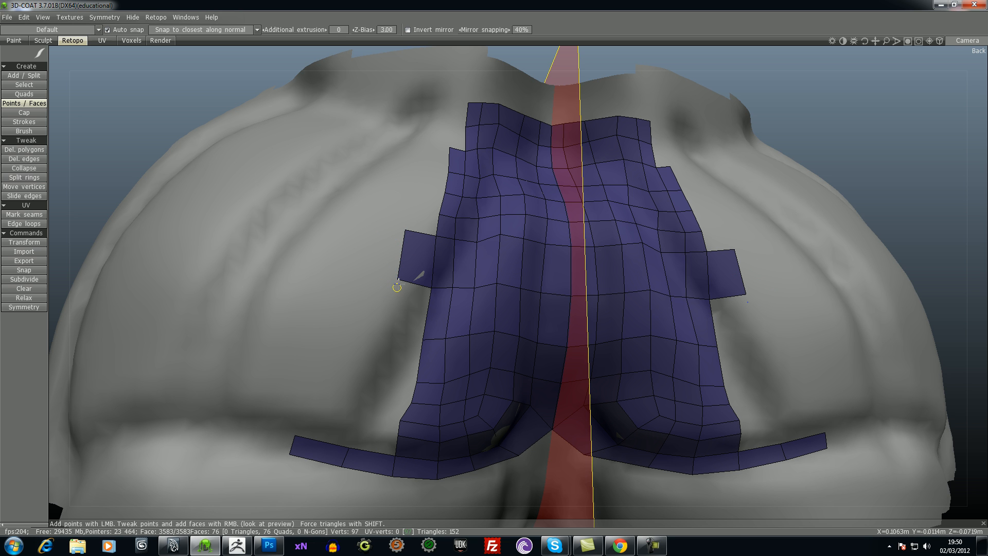
{"action": "key", "text": "ctrl+z"}
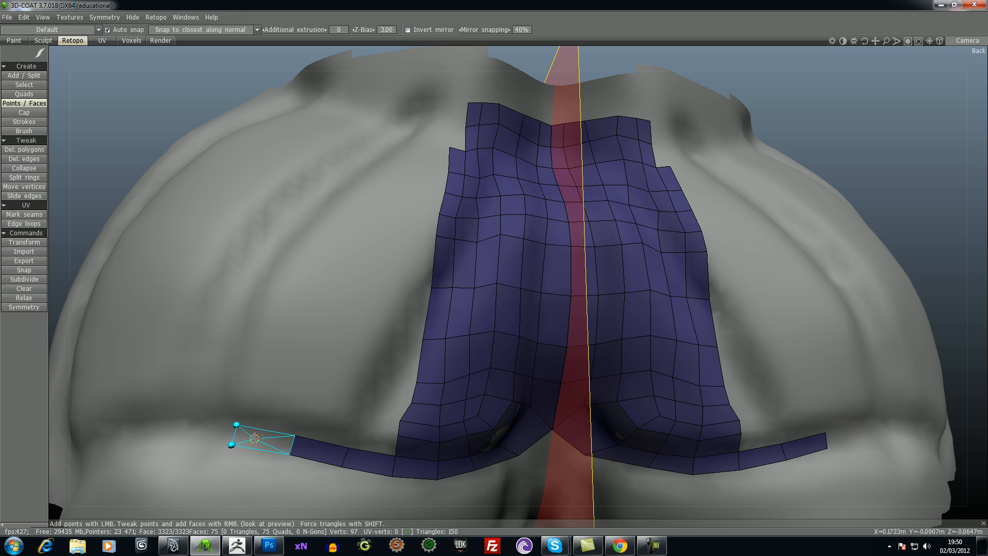
{"action": "right_click", "coordinate": [237, 432]}
- Add a second row of three mirrored quads above the extended lowest row along the crease
{"action": "left_click", "coordinate": [352, 425]}
{"action": "right_click", "coordinate": [370, 438]}
{"action": "left_click", "coordinate": [301, 415]}
{"action": "right_click", "coordinate": [288, 419]}
{"action": "left_click", "coordinate": [245, 404]}
{"action": "right_click", "coordinate": [264, 419]}
- Add a third row of three mirrored quads above the crease, from the patch corner to the outer end
{"action": "left_click", "coordinate": [360, 408]}
{"action": "right_click", "coordinate": [322, 404]}
{"action": "left_click", "coordinate": [308, 396]}
{"action": "right_click", "coordinate": [263, 388]}
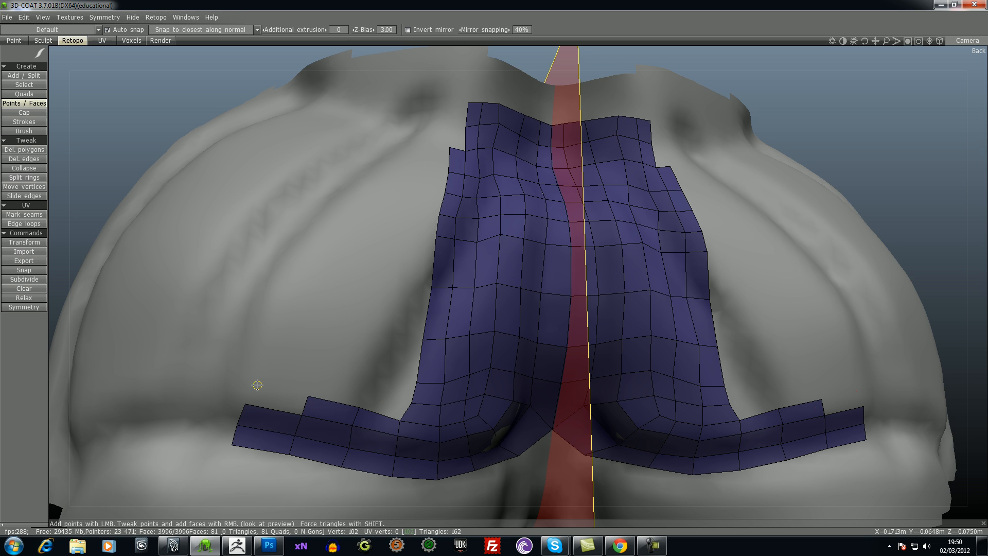
{"action": "right_click", "coordinate": [276, 399]}
- Place points for a fourth row above the crease and fill it with three mirrored quads
{"action": "left_click", "coordinate": [374, 386]}
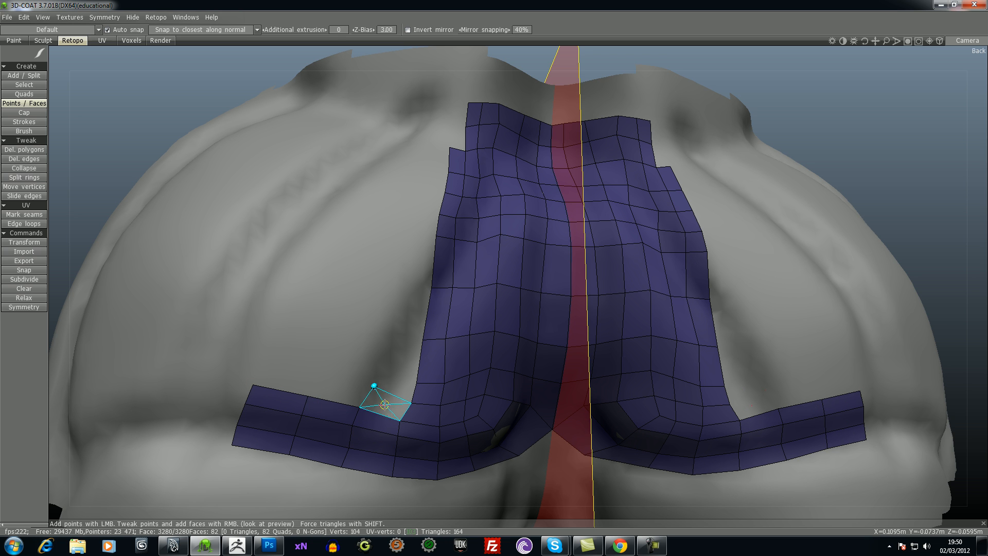
{"action": "right_click", "coordinate": [382, 397]}
{"action": "left_click", "coordinate": [317, 372]}
{"action": "right_click", "coordinate": [335, 387]}
{"action": "left_click", "coordinate": [263, 361]}
{"action": "right_click", "coordinate": [290, 382]}
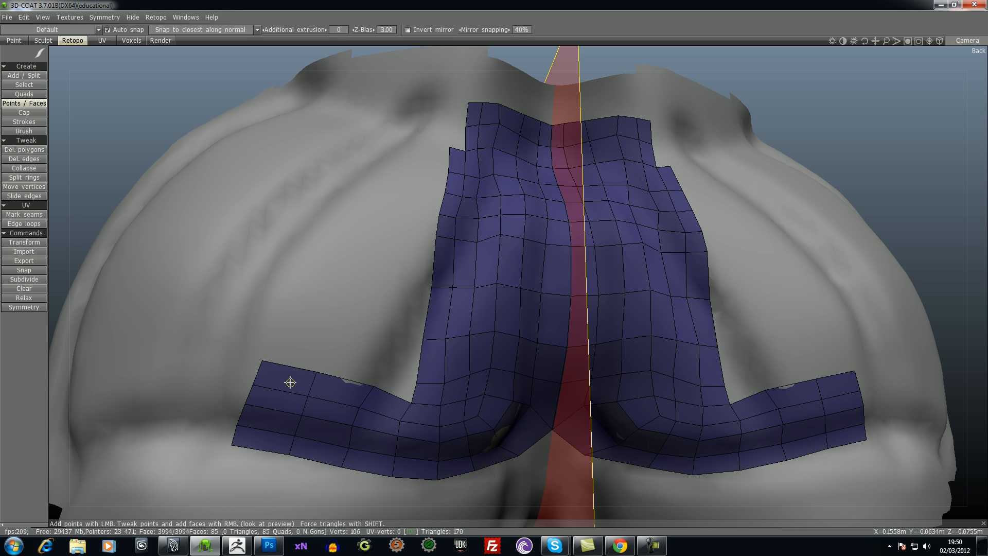
- Add a fifth row of three mirrored quads outward from the patch edge, leaving the crease extension five rows high
{"action": "right_click", "coordinate": [386, 375]}
{"action": "left_click", "coordinate": [331, 353]}
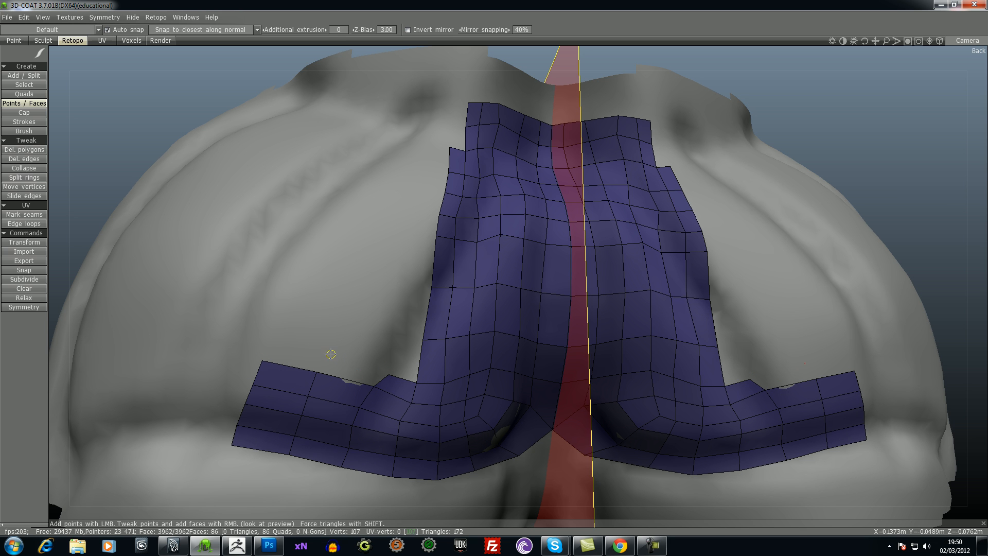
{"action": "right_click", "coordinate": [356, 369]}
{"action": "left_click", "coordinate": [270, 337]}
{"action": "right_click", "coordinate": [305, 355]}
- Build a two-by-two block of mirrored quads above the fifth row, in the two columns nearest the patch edge
{"action": "left_click", "coordinate": [394, 334]}
{"action": "right_click", "coordinate": [401, 360]}
{"action": "left_click", "coordinate": [343, 322]}
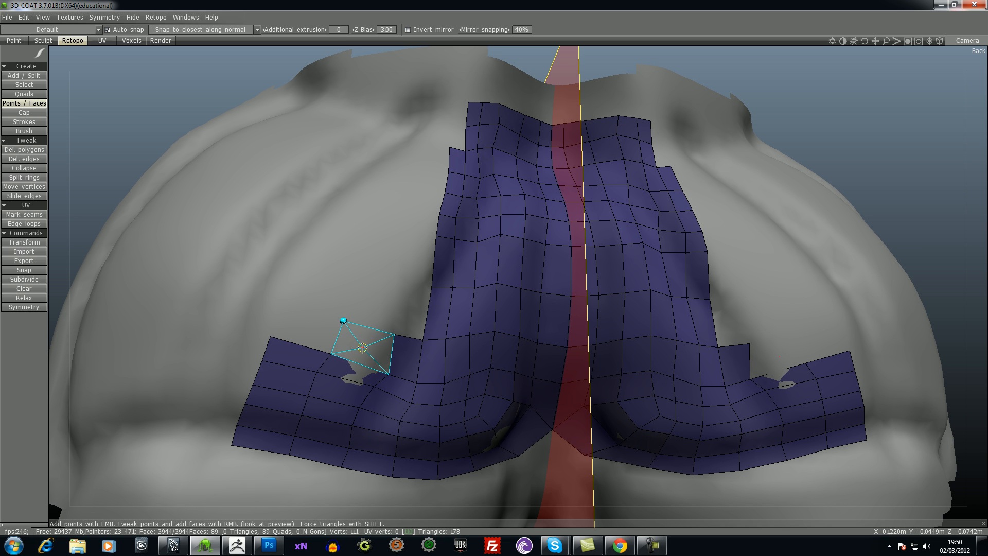
{"action": "right_click", "coordinate": [362, 345]}
{"action": "left_click", "coordinate": [362, 279]}
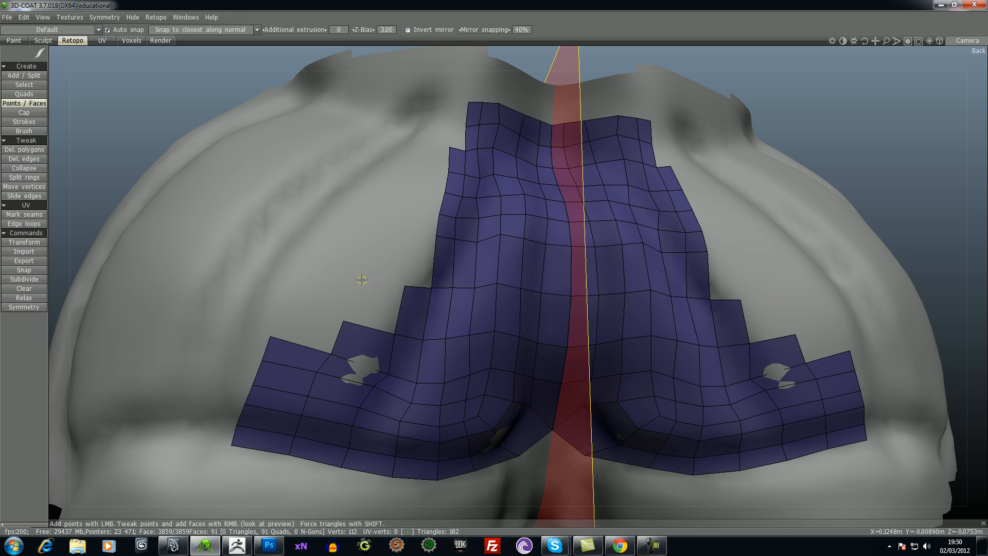
{"action": "right_click", "coordinate": [404, 265]}
- Raise the same two columns by another two rows of mirrored quads along the patch edge
{"action": "right_click", "coordinate": [415, 258]}
{"action": "left_click", "coordinate": [372, 237]}
{"action": "right_click", "coordinate": [392, 255]}
{"action": "left_click", "coordinate": [416, 207]}
{"action": "right_click", "coordinate": [417, 209]}
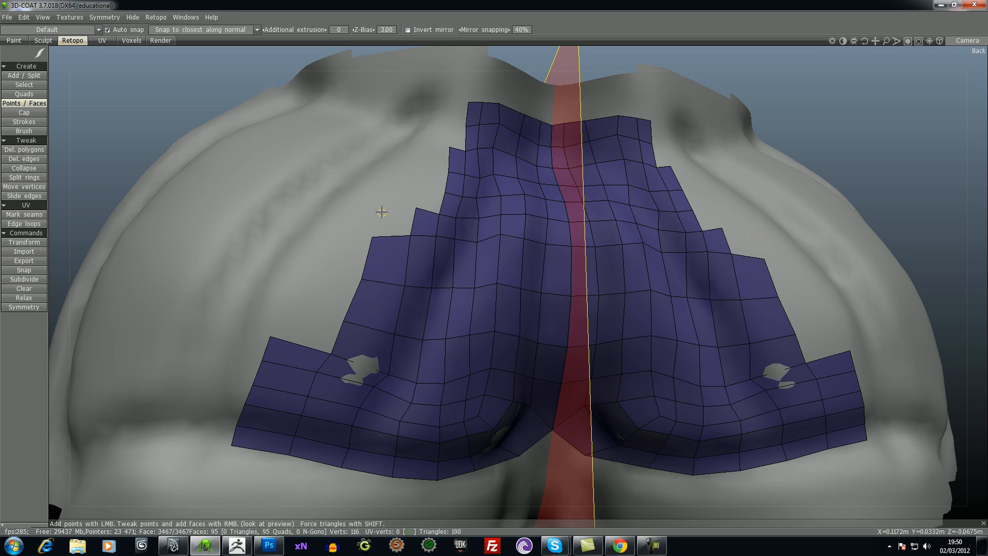
{"action": "right_click", "coordinate": [395, 220]}
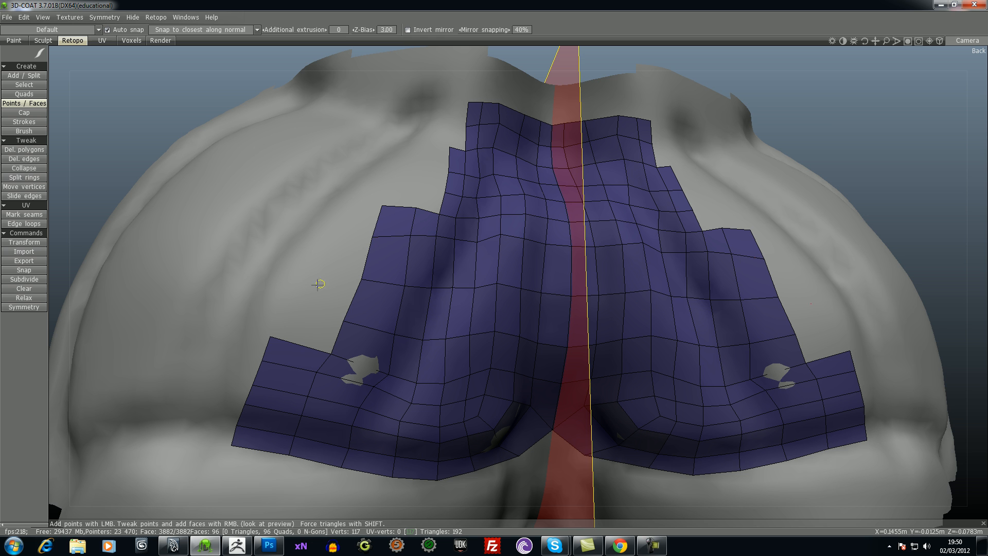
- Fill the outermost column with four mirrored quads up to the height of the two neighbouring columns
{"action": "right_click", "coordinate": [307, 325]}
{"action": "right_click", "coordinate": [320, 283]}
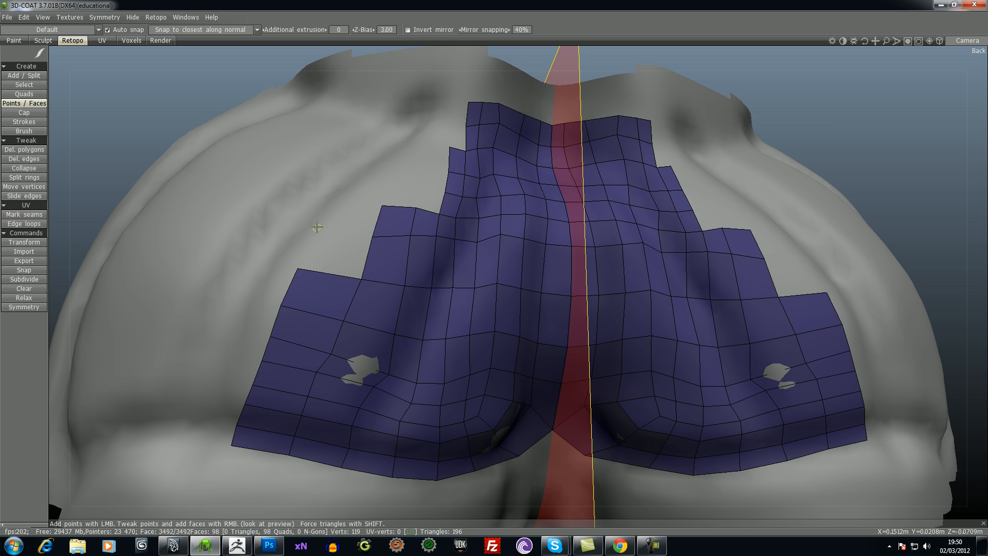
{"action": "right_click", "coordinate": [335, 256]}
{"action": "left_click", "coordinate": [336, 198]}
{"action": "right_click", "coordinate": [352, 216]}
- Add a row of three mirrored quads on top of the three outer columns, working outward from the patch edge
{"action": "left_click_drag", "start_coordinate": [819, 123], "coordinate": [875, 136]}
{"action": "right_click", "coordinate": [439, 225]}
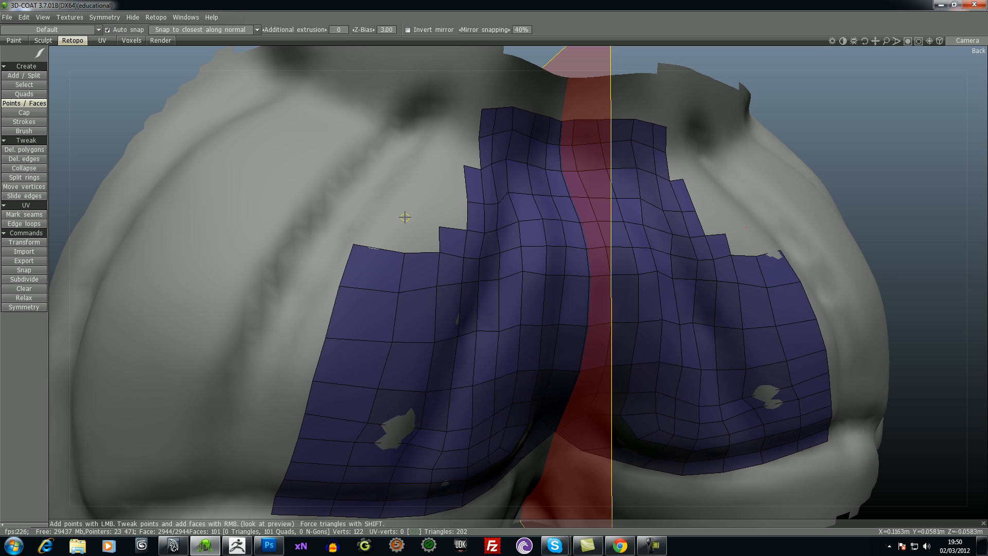
{"action": "right_click", "coordinate": [422, 232]}
{"action": "right_click", "coordinate": [378, 222]}
- Place three upper points and fill the following row of three mirrored quads across the outer columns
{"action": "left_click", "coordinate": [442, 199]}
{"action": "right_click", "coordinate": [453, 214]}
{"action": "left_click", "coordinate": [412, 196]}
{"action": "right_click", "coordinate": [427, 211]}
{"action": "left_click", "coordinate": [389, 192]}
{"action": "right_click", "coordinate": [399, 208]}
- Cap the outer columns with a final row of three quads level with the step below the patch's upper corner
{"action": "right_click", "coordinate": [433, 179]}
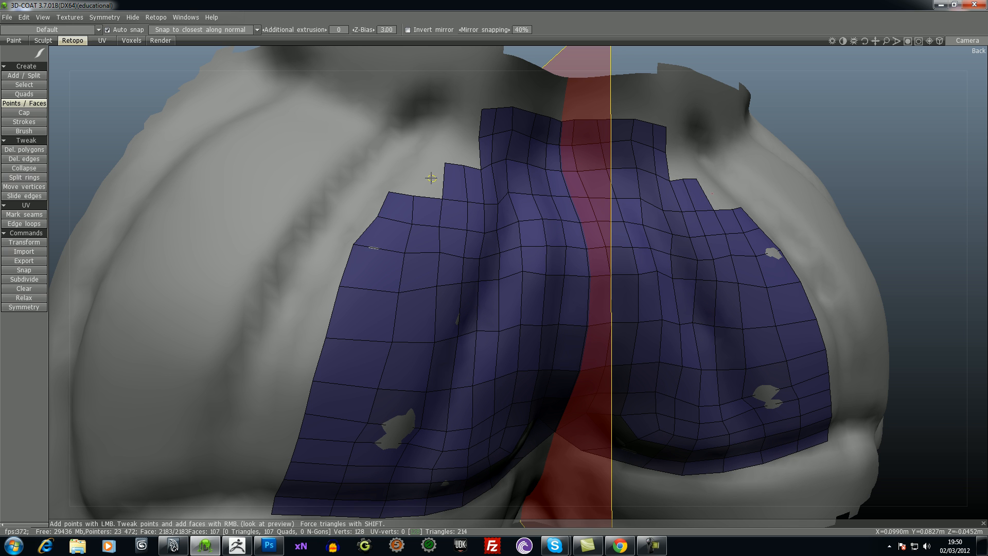
{"action": "left_click", "coordinate": [419, 163]}
{"action": "right_click", "coordinate": [410, 174]}
{"action": "right_click", "coordinate": [403, 178]}
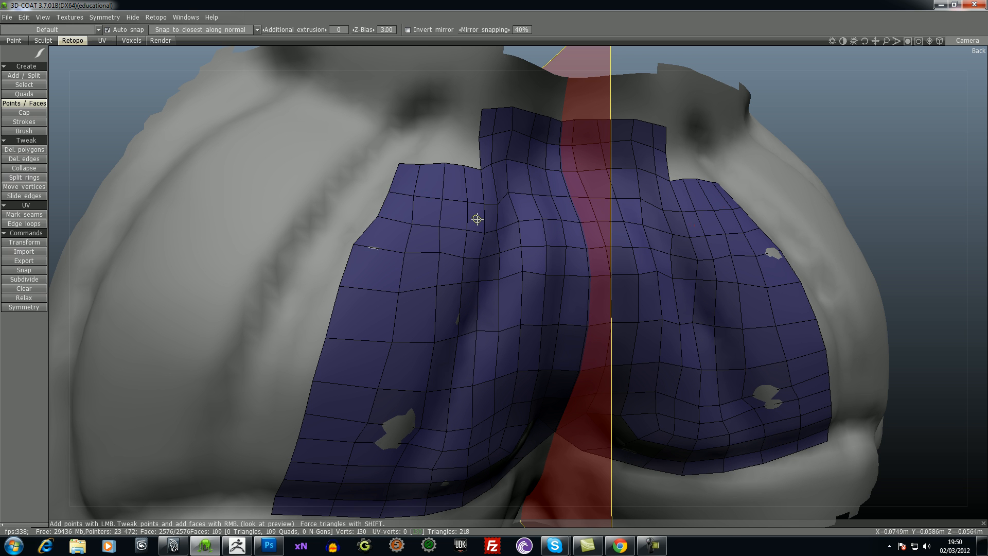
- Relax the whole retopo mesh six times to even out the quads over the surface
{"action": "left_click_drag", "start_coordinate": [928, 122], "coordinate": [894, 118]}
{"action": "right_click_drag", "start_coordinate": [894, 118], "coordinate": [890, 122]}
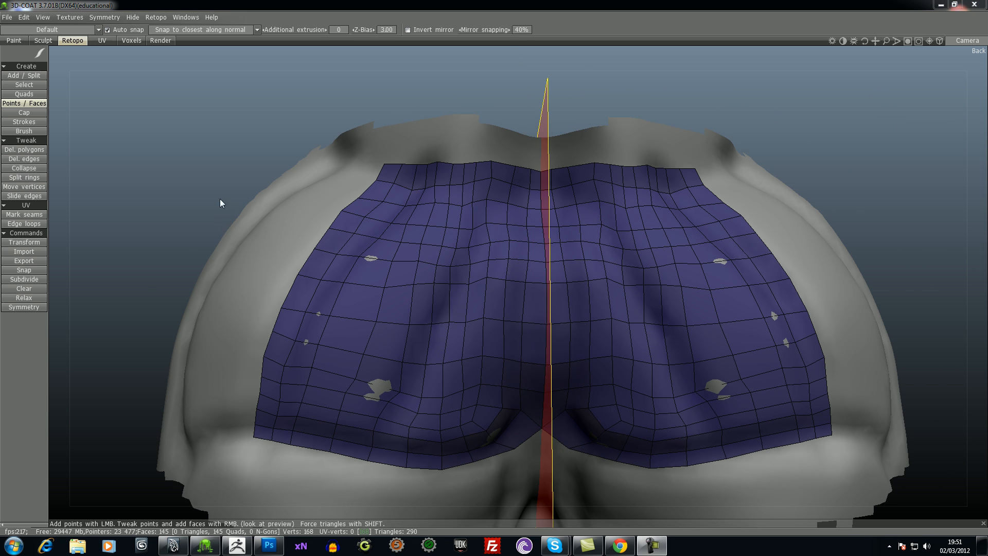
{"action": "left_click_drag", "start_coordinate": [220, 200], "coordinate": [249, 172]}
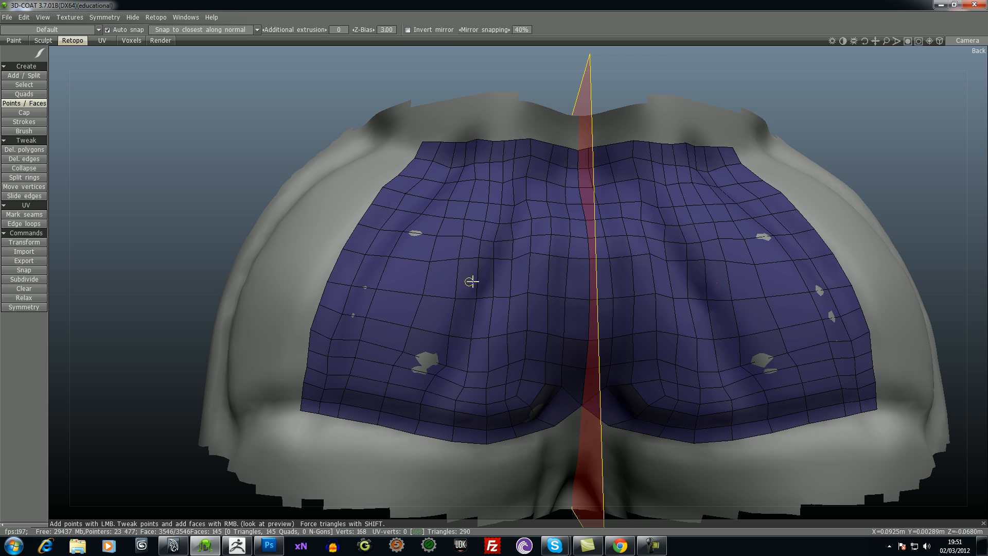
{"action": "left_click_drag", "start_coordinate": [209, 212], "coordinate": [153, 196]}
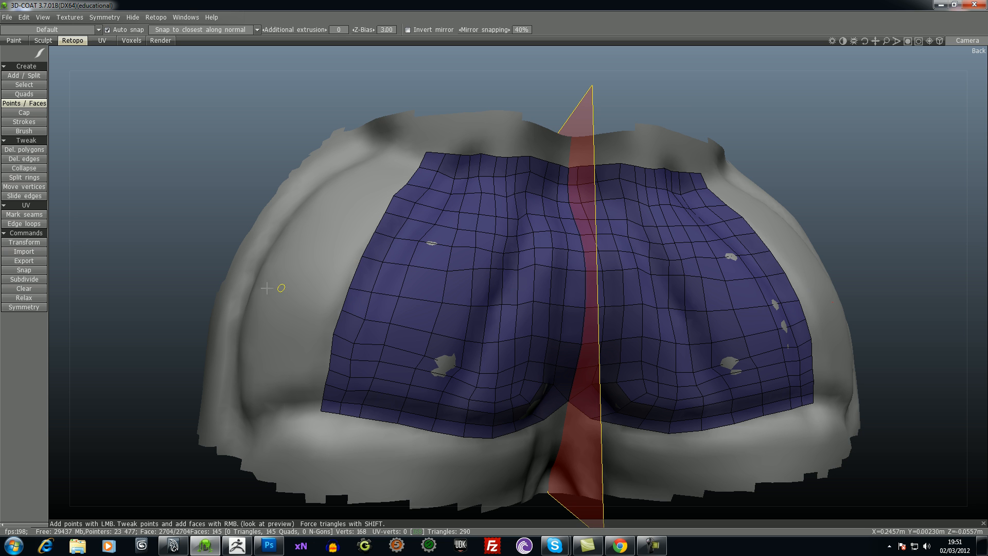
{"action": "left_click", "coordinate": [24, 298]}
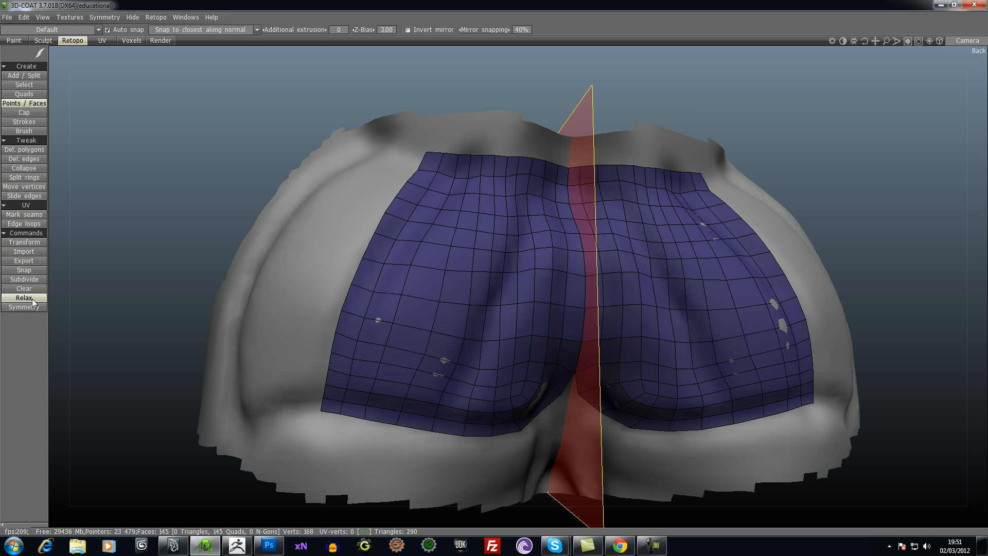
{"action": "left_click", "coordinate": [22, 299]}
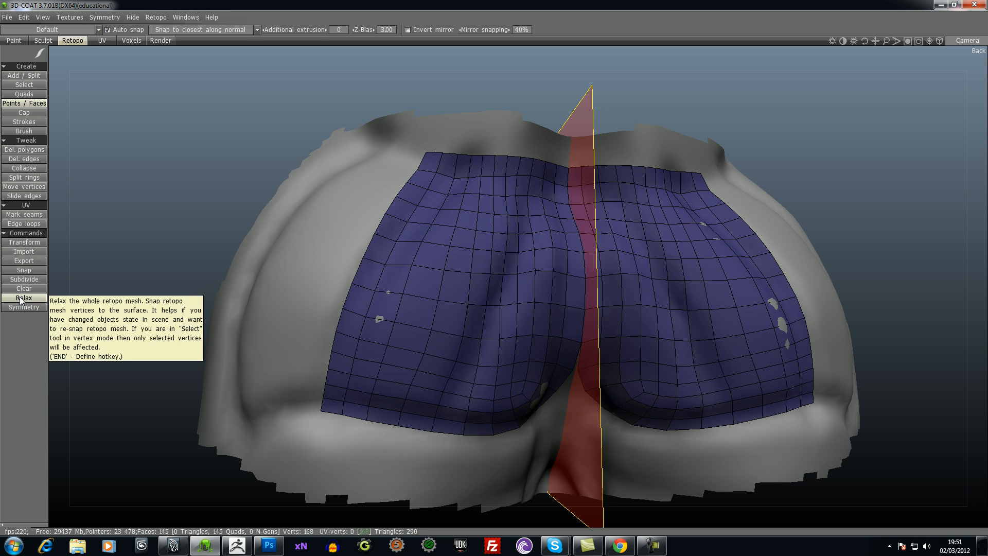
{"action": "left_click", "coordinate": [20, 298]}
{"action": "left_click", "coordinate": [22, 297]}
{"action": "left_click", "coordinate": [24, 297]}
{"action": "left_click", "coordinate": [24, 298]}
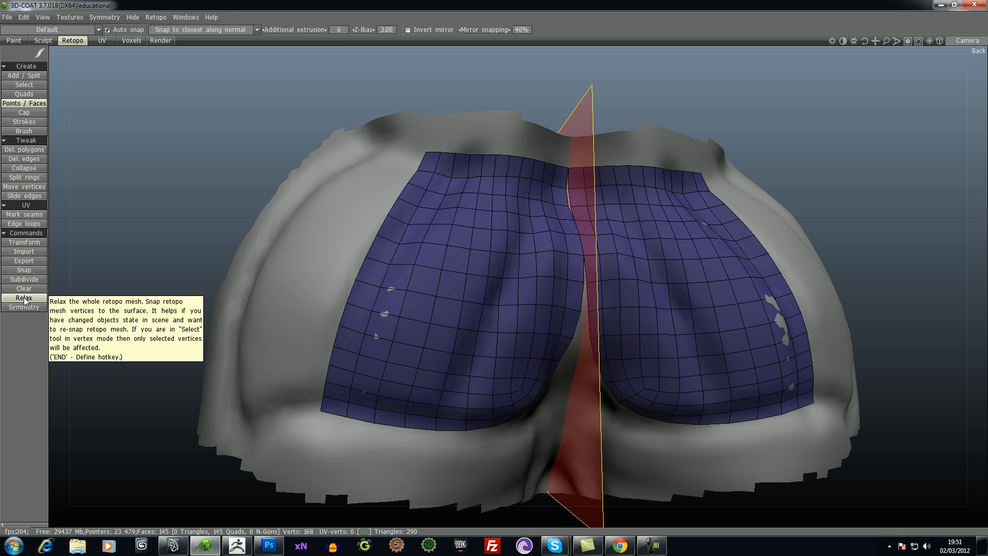
- Undo the relax passes applied to the whole retopo mesh
{"action": "left_click_drag", "start_coordinate": [196, 159], "coordinate": [158, 144]}
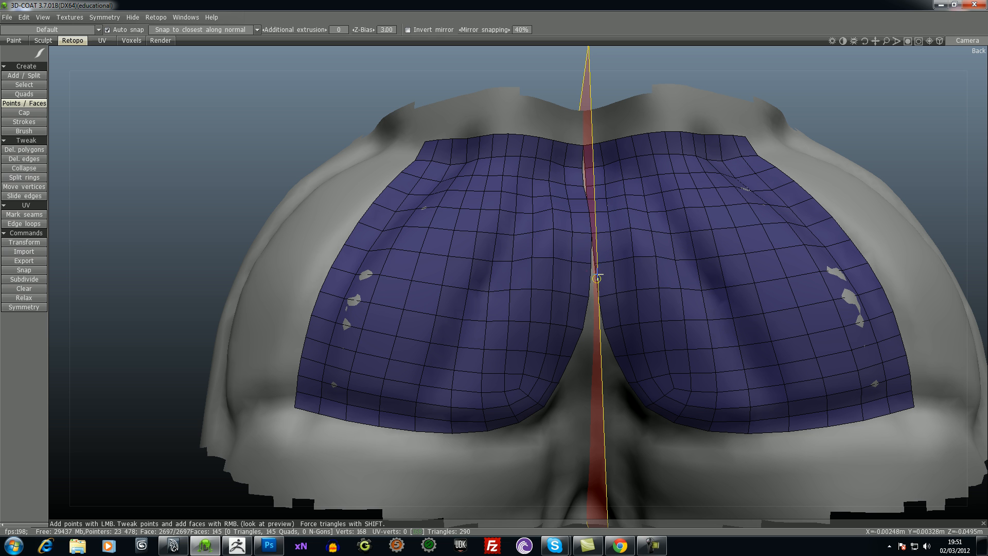
{"action": "key", "text": "ctrl+z"}
{"action": "key", "text": "ctrl+z"}
{"action": "key", "text": "ctrl+z"}
{"action": "key", "text": "ctrl+z"}
{"action": "key", "text": "ctrl+z"}
{"action": "key", "text": "ctrl+z"}
{"action": "key", "text": "ctrl+z"}
{"action": "key", "text": "ctrl+z"}
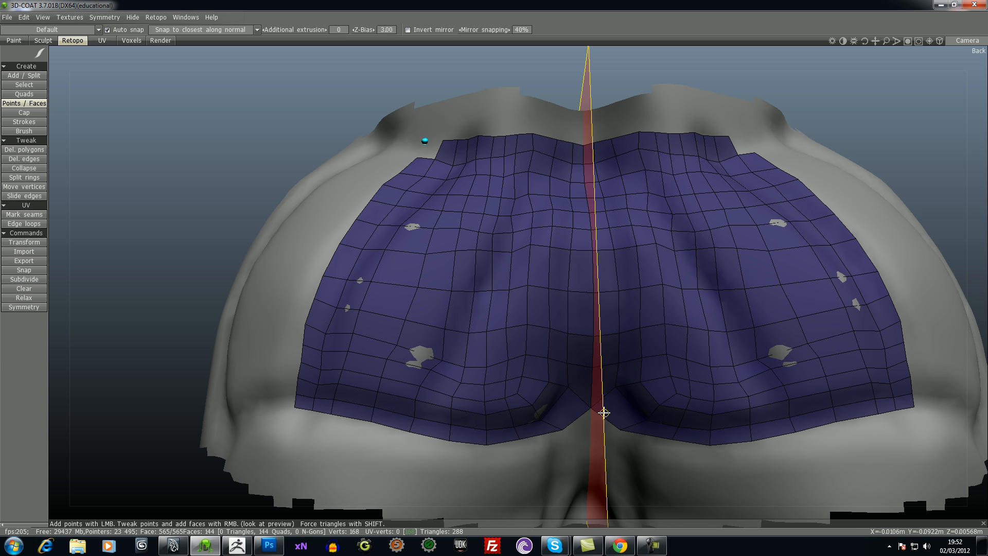
{"action": "left_click_drag", "start_coordinate": [175, 185], "coordinate": [184, 186]}
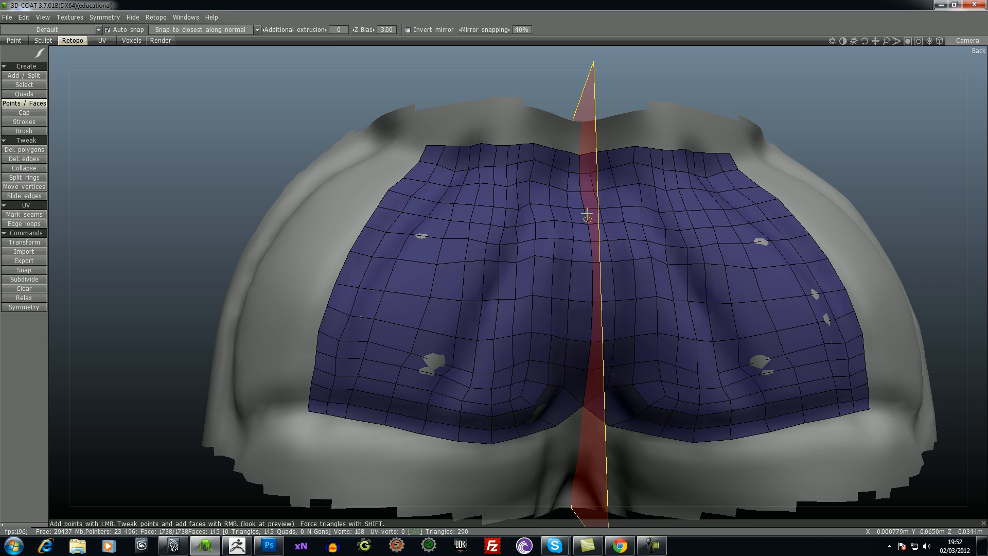
{"action": "left_click_drag", "start_coordinate": [211, 192], "coordinate": [222, 209]}
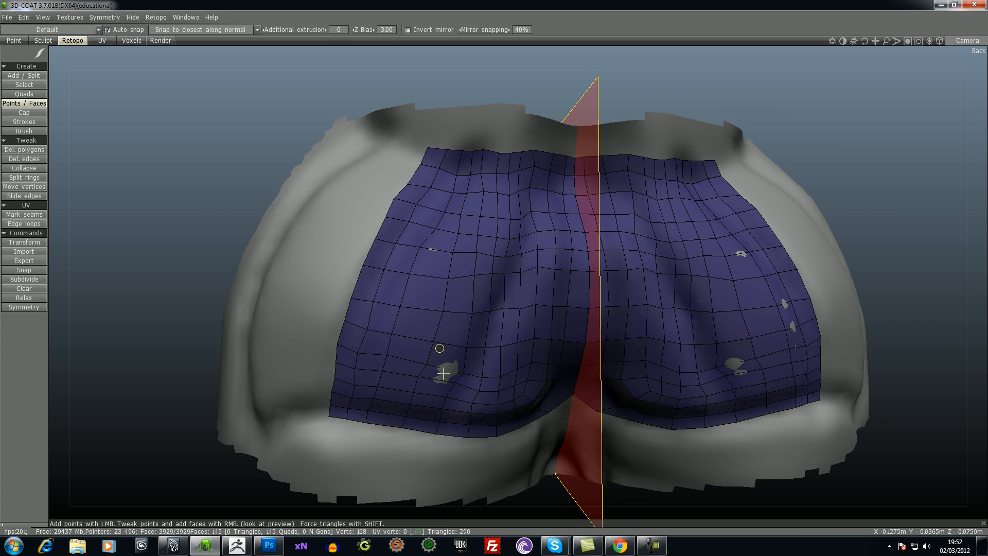
{"action": "left_click_drag", "start_coordinate": [282, 118], "coordinate": [224, 100]}
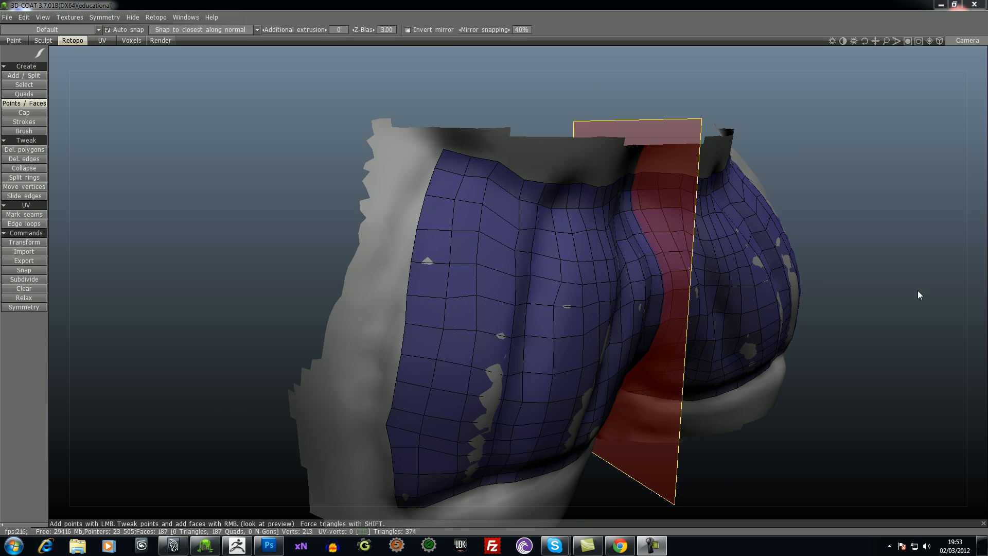
- Start a mirrored border row along the patch's upper edge, adding six quads inward from the upper outer corner
{"action": "left_click_drag", "start_coordinate": [919, 294], "coordinate": [875, 179]}
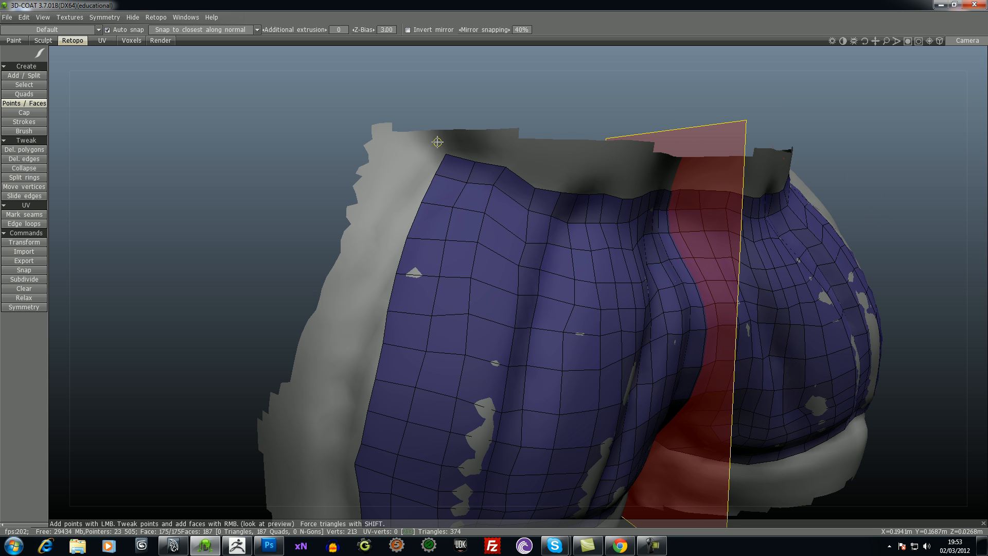
{"action": "right_click", "coordinate": [433, 157]}
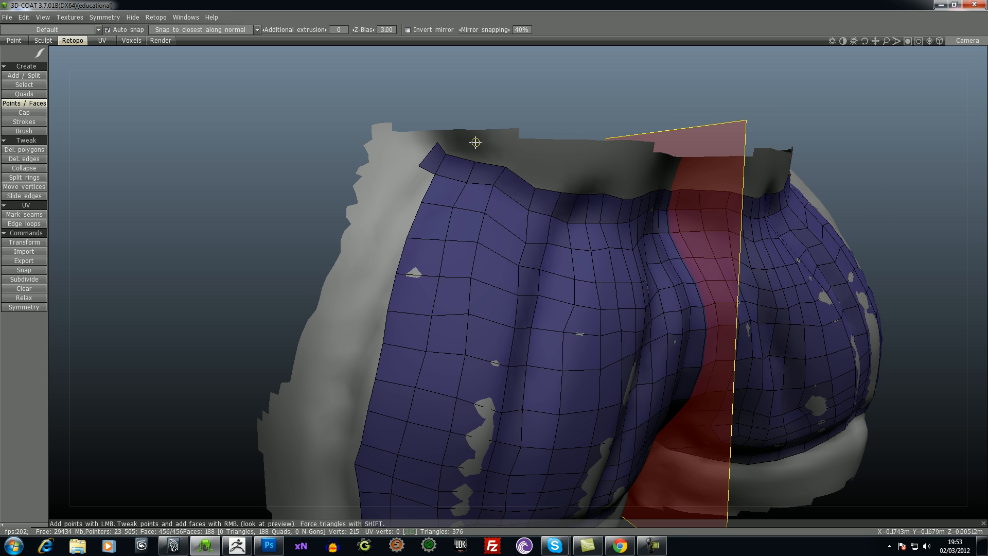
{"action": "left_click", "coordinate": [437, 139]}
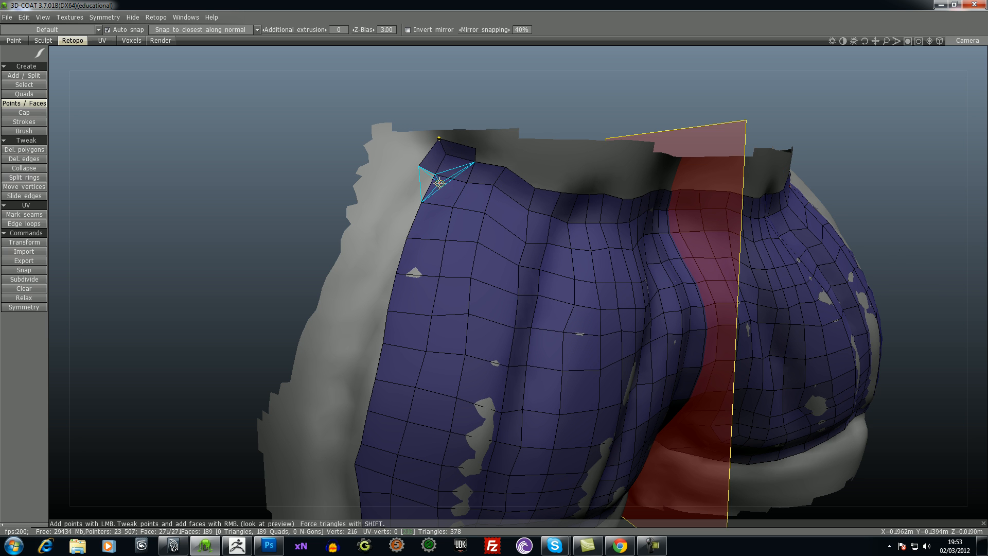
{"action": "left_click", "coordinate": [512, 152]}
{"action": "right_click", "coordinate": [497, 159]}
{"action": "left_click", "coordinate": [544, 172]}
{"action": "right_click", "coordinate": [547, 170]}
{"action": "right_click", "coordinate": [554, 182]}
{"action": "right_click", "coordinate": [572, 186]}
- Continue the upper border row with quads until it reaches the symmetry plane
{"action": "left_click_drag", "start_coordinate": [531, 97], "coordinate": [493, 92]}
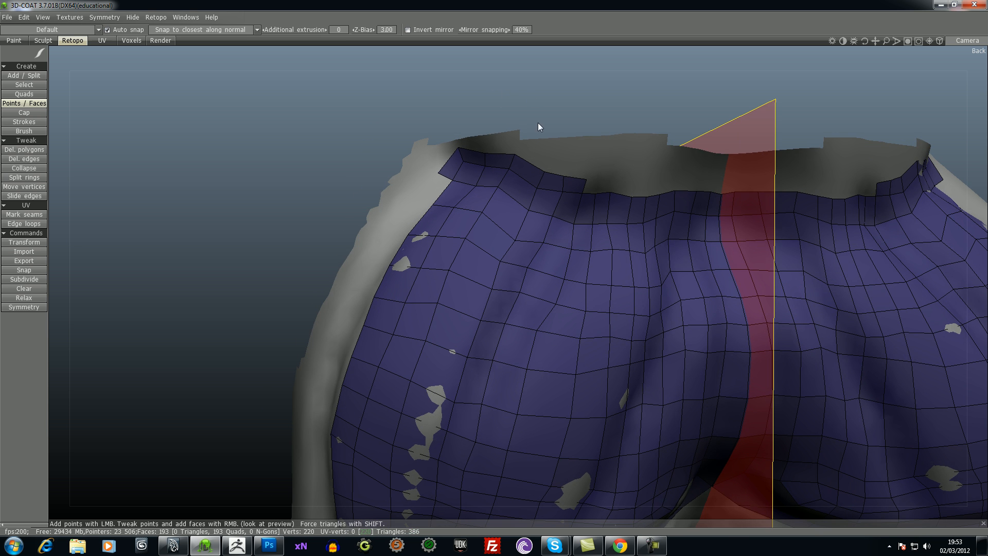
{"action": "left_click", "coordinate": [598, 180]}
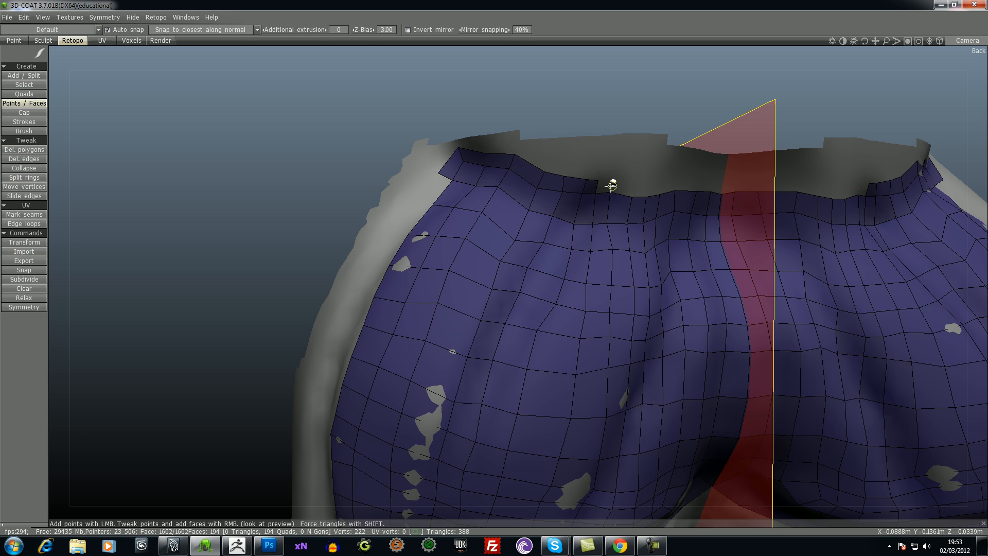
{"action": "right_click", "coordinate": [652, 190]}
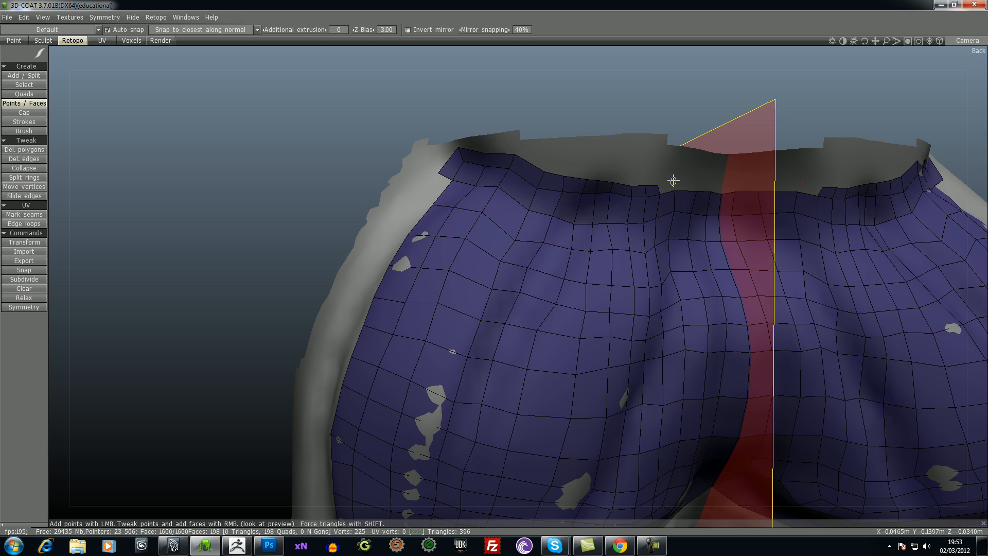
{"action": "right_click", "coordinate": [682, 186]}
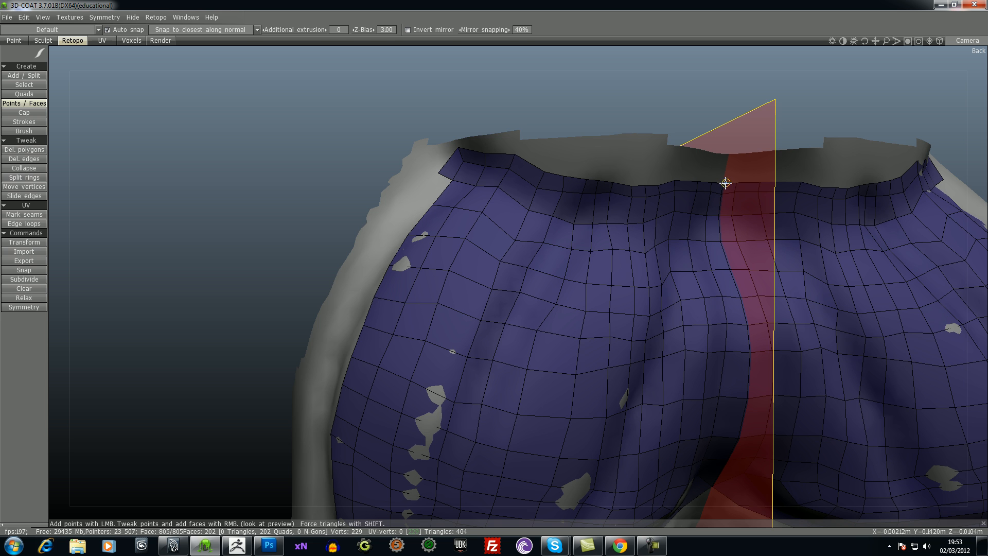
- Turn the border row at the upper outer corner and add six mirrored quads down the patch's outer edge
{"action": "left_click_drag", "start_coordinate": [521, 92], "coordinate": [560, 76]}
{"action": "middle_click_drag", "start_coordinate": [566, 87], "coordinate": [603, 50]}
{"action": "left_click_drag", "start_coordinate": [291, 167], "coordinate": [325, 166]}
{"action": "left_click", "coordinate": [442, 145]}
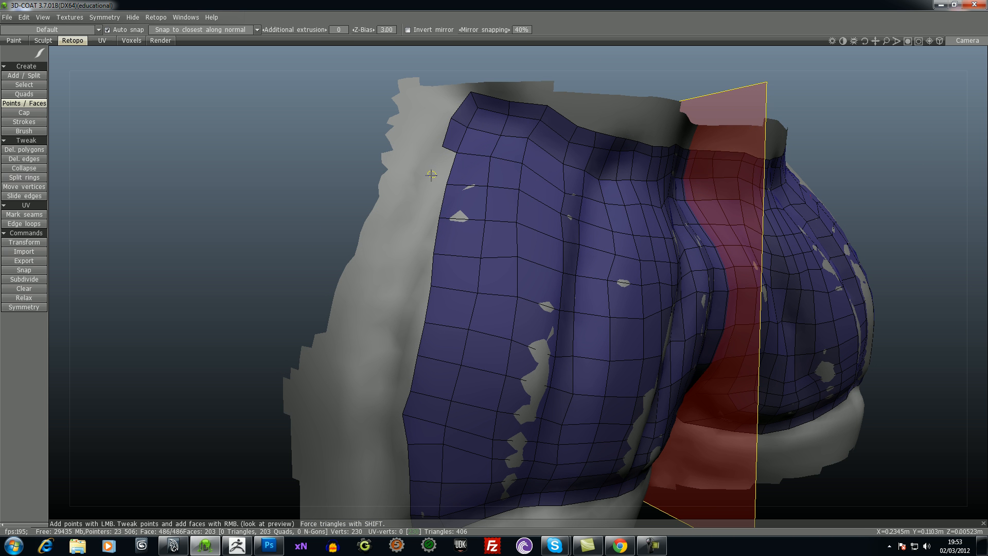
{"action": "right_click", "coordinate": [424, 211]}
{"action": "right_click", "coordinate": [416, 251]}
{"action": "right_click", "coordinate": [417, 280]}
{"action": "right_click", "coordinate": [415, 309]}
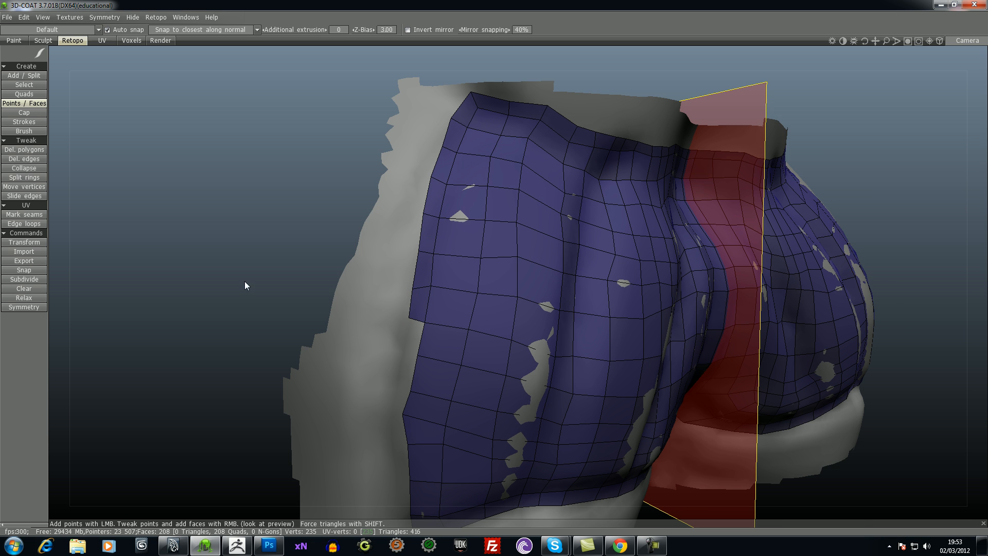
- Extend the outer border column with five more quads toward the patch's lower outer corner
{"action": "left_click_drag", "start_coordinate": [246, 283], "coordinate": [238, 268]}
{"action": "mouse_move", "coordinate": [238, 268]}
{"action": "right_mouse_down"}
{"action": "mouse_move", "coordinate": [262, 222]}
{"action": "mouse_move", "coordinate": [237, 275]}
{"action": "right_mouse_up"}
{"action": "middle_click_drag", "start_coordinate": [237, 274], "coordinate": [260, 174]}
{"action": "right_click", "coordinate": [433, 242]}
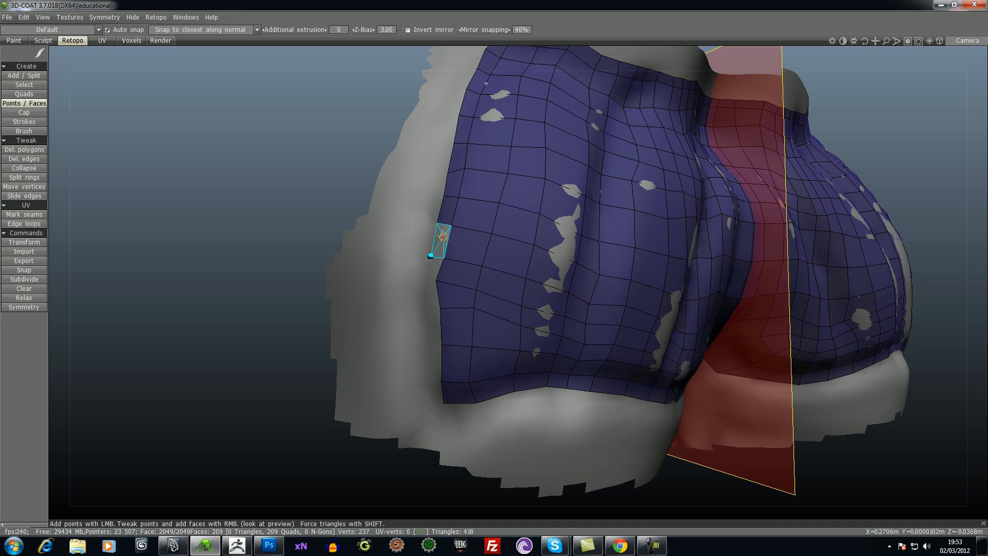
{"action": "right_click", "coordinate": [427, 275]}
{"action": "right_click", "coordinate": [423, 315]}
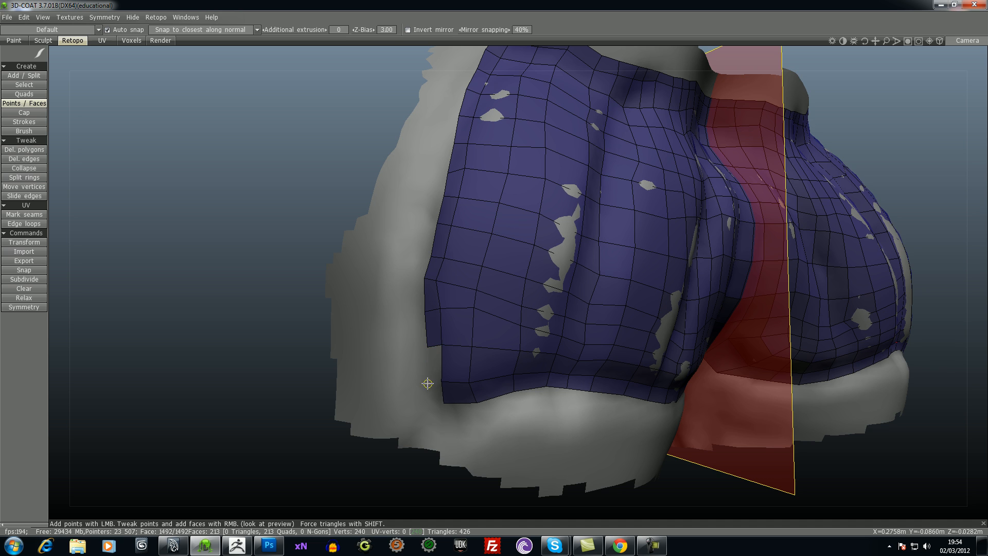
- Carry the border around the lower outer corner and fill quads inward along the first half of the patch's lower edge
{"action": "left_click_drag", "start_coordinate": [288, 358], "coordinate": [282, 289]}
{"action": "right_click", "coordinate": [415, 369]}
{"action": "right_click", "coordinate": [470, 366]}
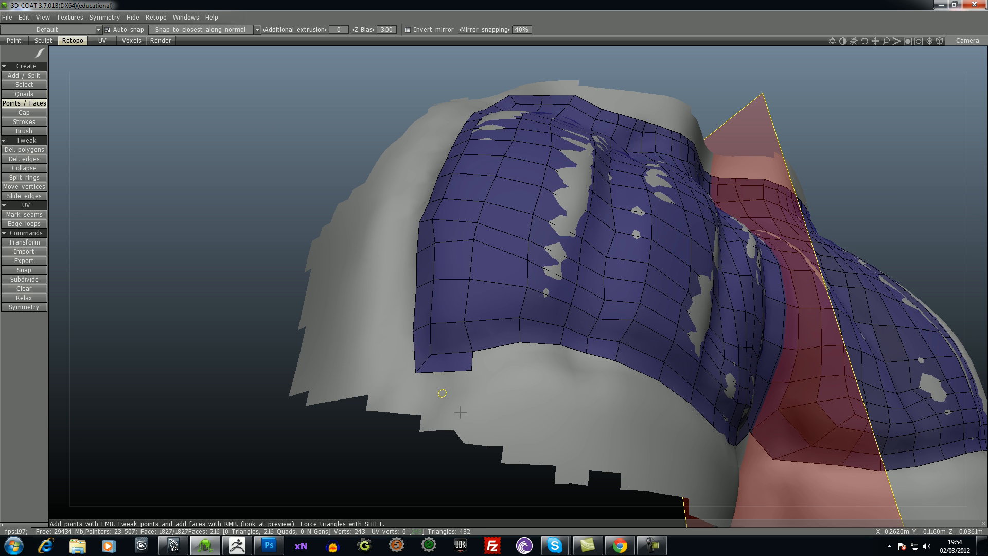
{"action": "right_click", "coordinate": [520, 366]}
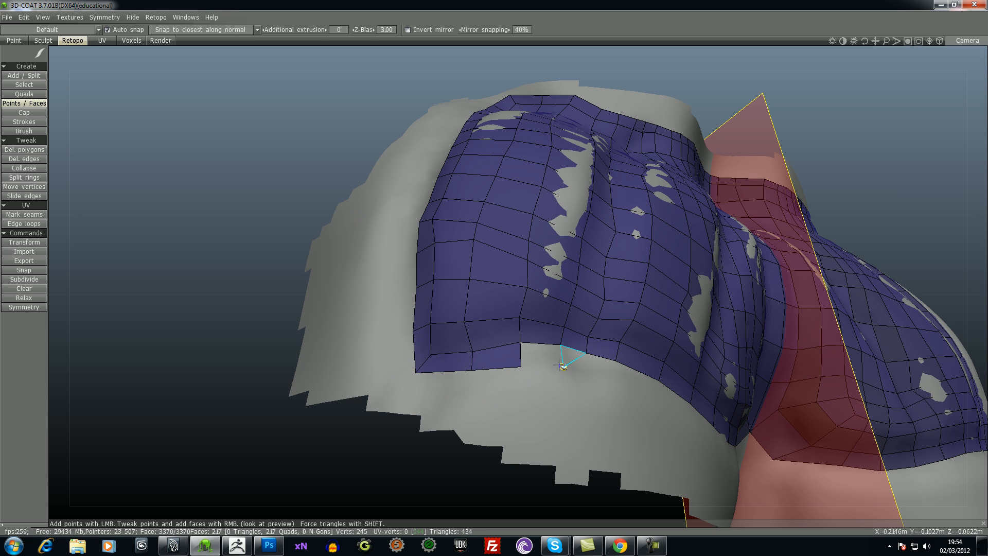
{"action": "right_click", "coordinate": [545, 360]}
{"action": "mouse_move", "coordinate": [210, 224]}
{"action": "left_mouse_down"}
{"action": "mouse_move", "coordinate": [183, 234]}
{"action": "mouse_move", "coordinate": [218, 214]}
{"action": "mouse_move", "coordinate": [205, 213]}
{"action": "mouse_move", "coordinate": [216, 221]}
{"action": "left_mouse_up"}
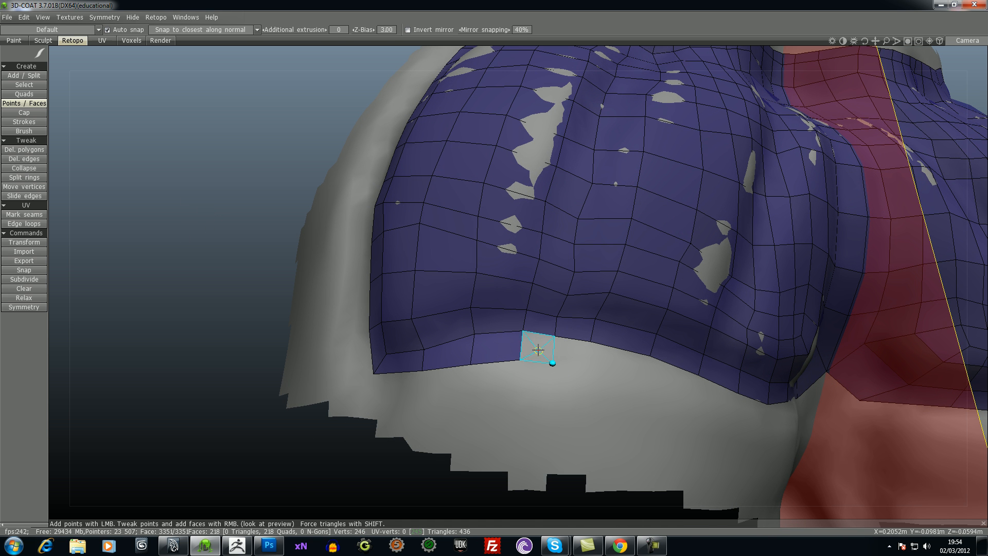
{"action": "right_click", "coordinate": [538, 351]}
{"action": "right_click", "coordinate": [574, 355]}
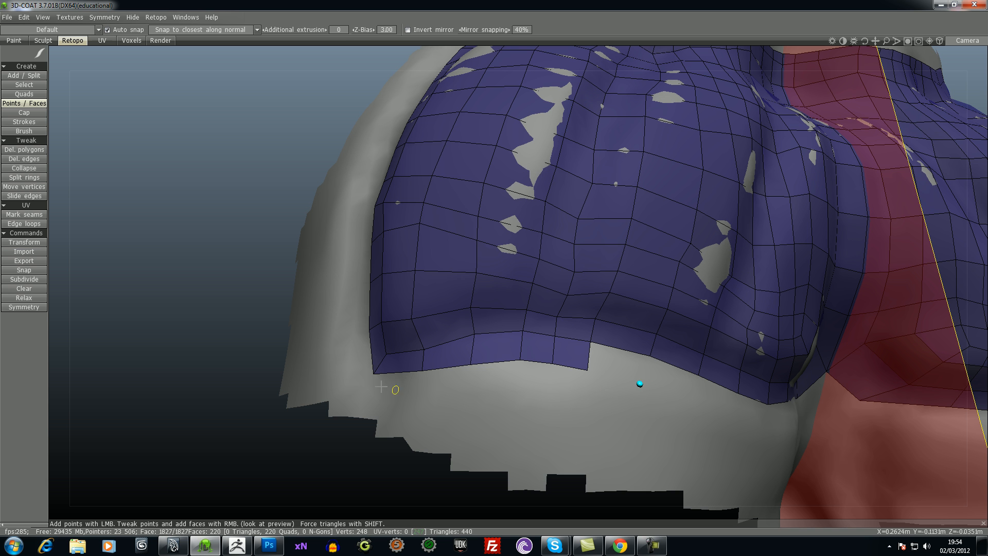
{"action": "right_click", "coordinate": [617, 368]}
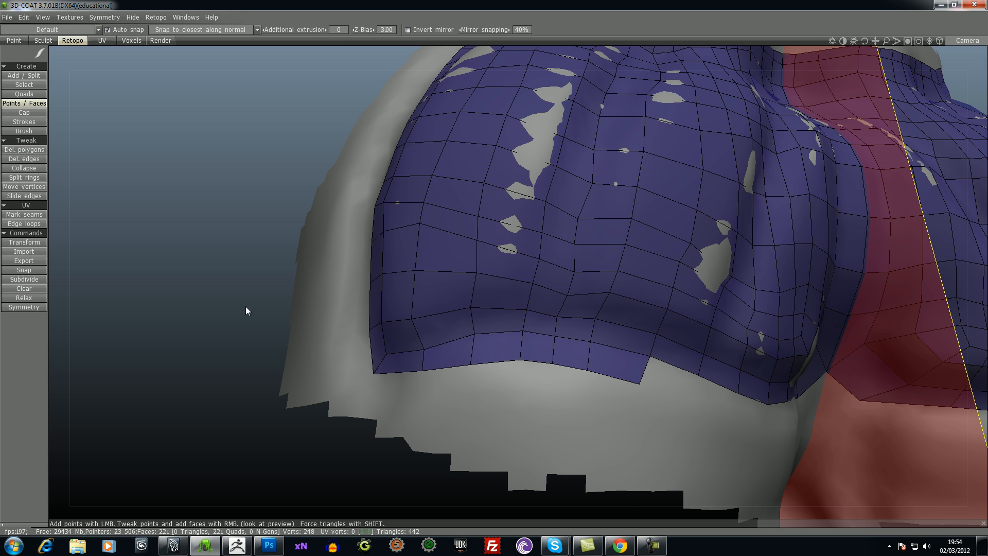
- Add three more quads to the lower border row, working toward the symmetry plane
{"action": "left_click_drag", "start_coordinate": [246, 307], "coordinate": [233, 312]}
{"action": "middle_click_drag", "start_coordinate": [233, 312], "coordinate": [175, 251]}
{"action": "left_click_drag", "start_coordinate": [175, 251], "coordinate": [163, 257]}
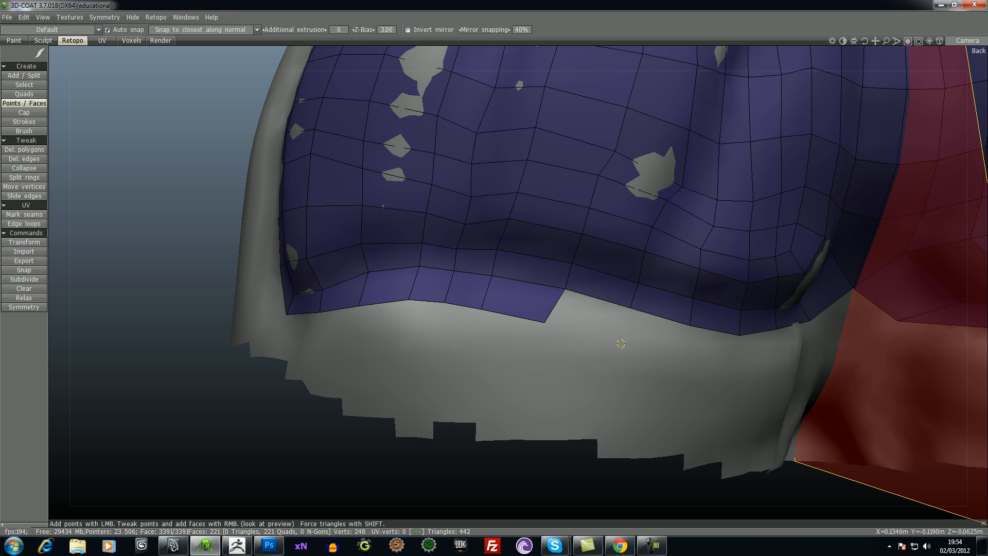
{"action": "right_click", "coordinate": [555, 315]}
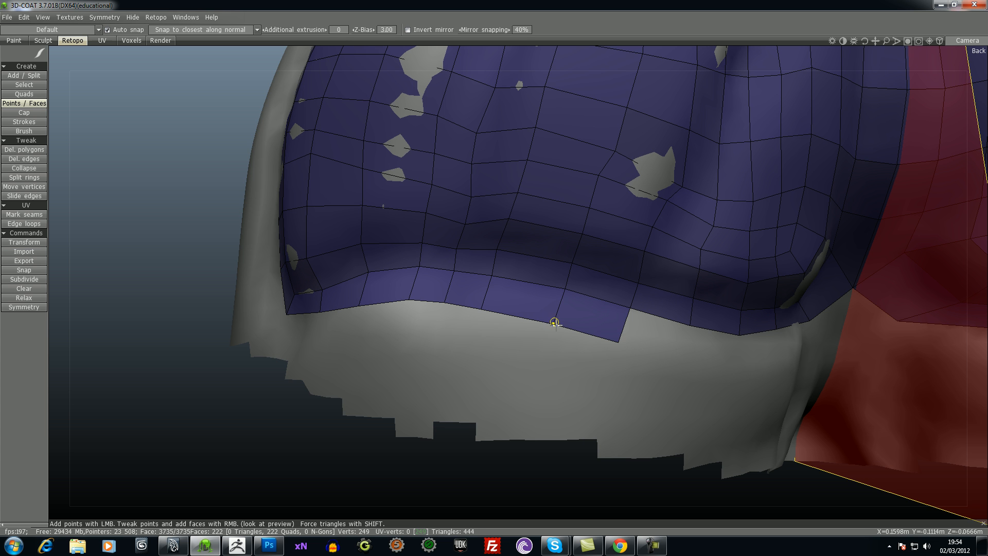
{"action": "left_click_drag", "start_coordinate": [590, 474], "coordinate": [575, 451]}
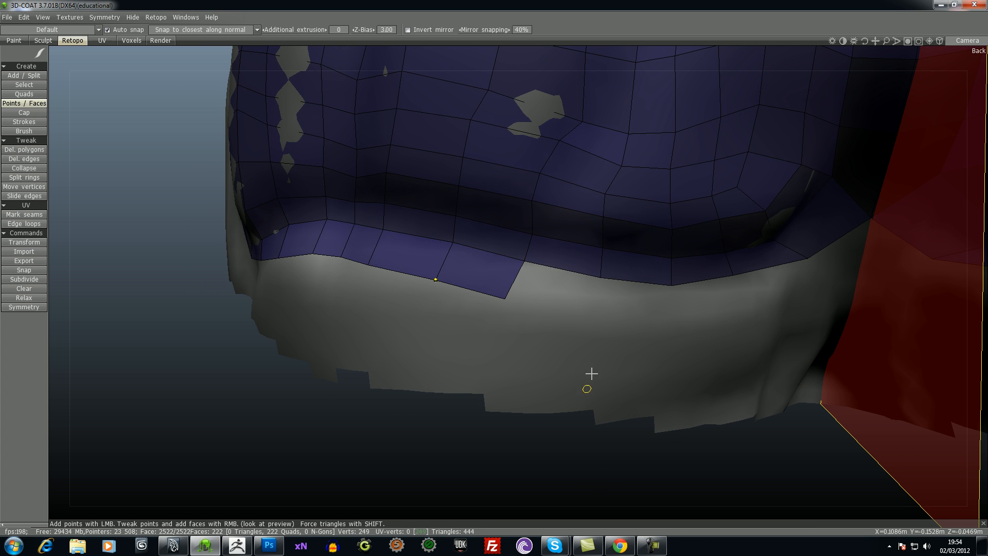
{"action": "right_click", "coordinate": [565, 284]}
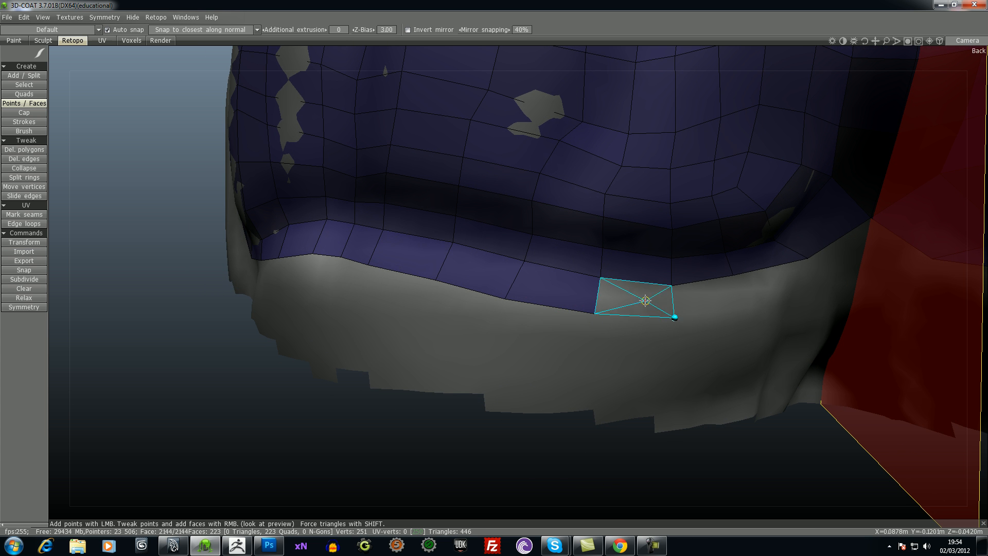
{"action": "right_click", "coordinate": [640, 295]}
- Complete the lower border row with three final quads, joining the last one to the symmetry plane
{"action": "left_click_drag", "start_coordinate": [793, 458], "coordinate": [741, 448]}
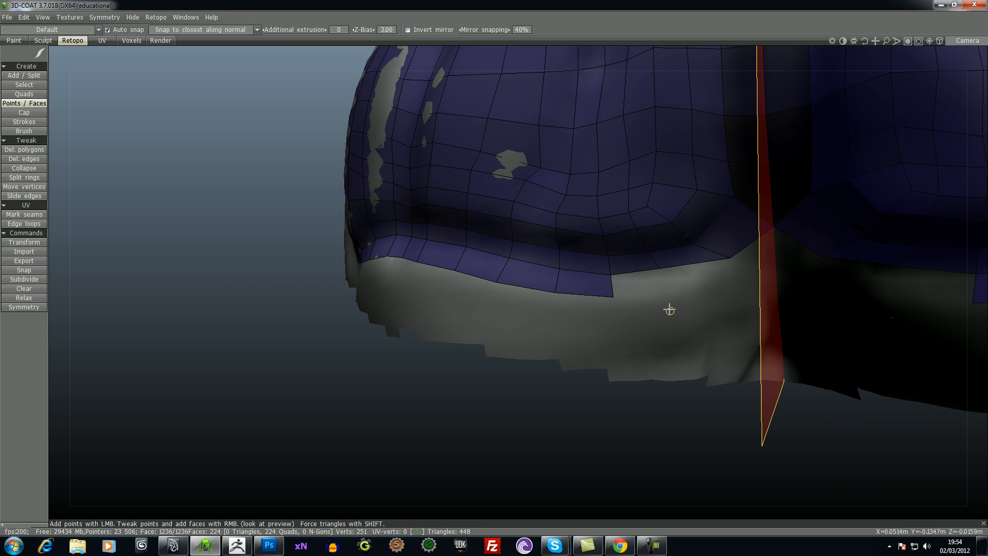
{"action": "right_click", "coordinate": [665, 289]}
{"action": "left_click_drag", "start_coordinate": [689, 386], "coordinate": [726, 282]}
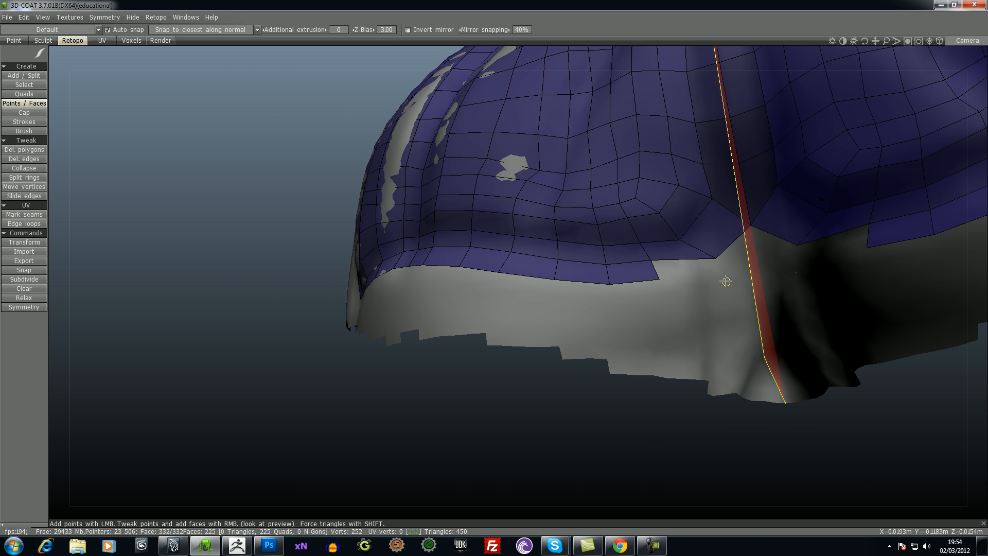
{"action": "right_click", "coordinate": [725, 276]}
{"action": "left_click_drag", "start_coordinate": [690, 393], "coordinate": [746, 268]}
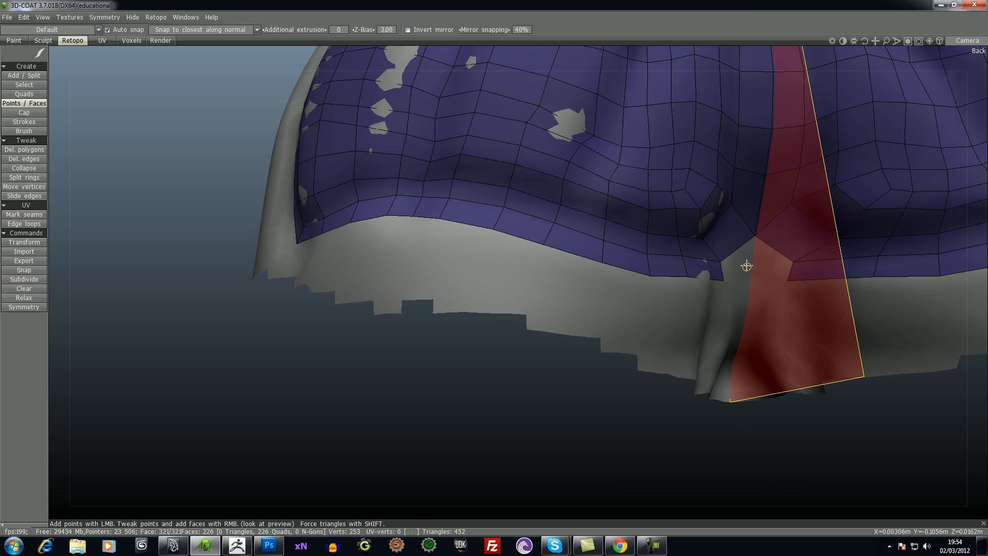
{"action": "right_click", "coordinate": [751, 267]}
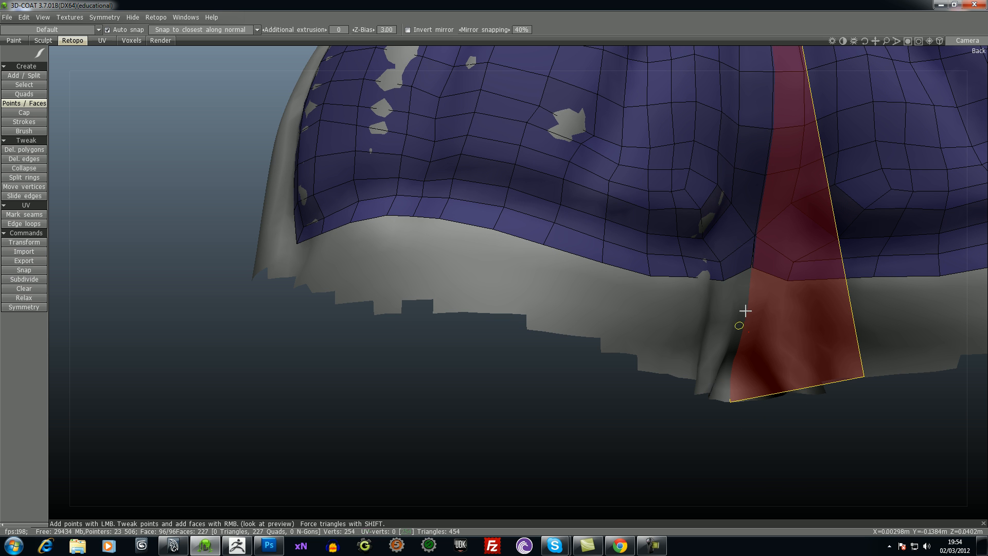
- Insert three extra mirrored edge loops through the widely spaced quads of the patch with Split rings
{"action": "left_click_drag", "start_coordinate": [693, 408], "coordinate": [223, 319]}
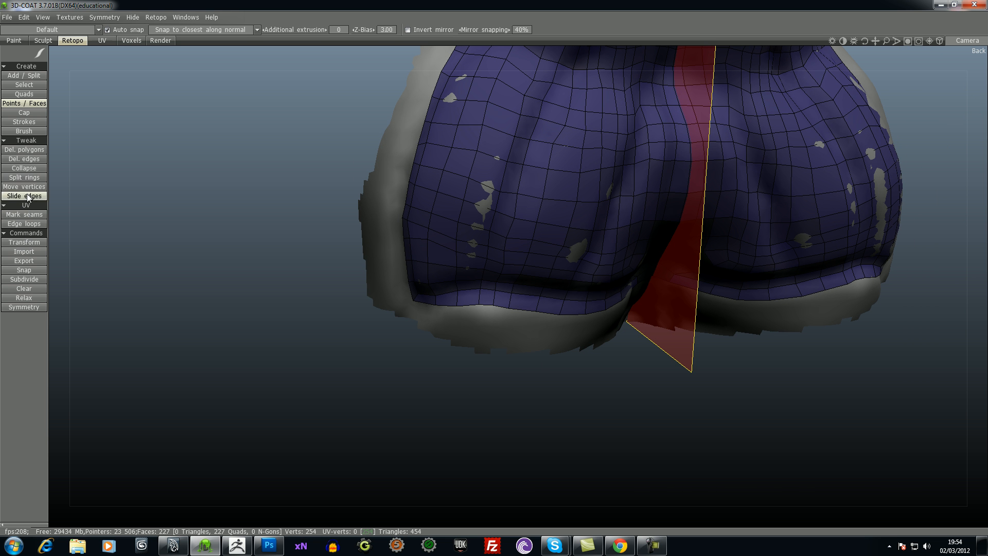
{"action": "left_click", "coordinate": [29, 177]}
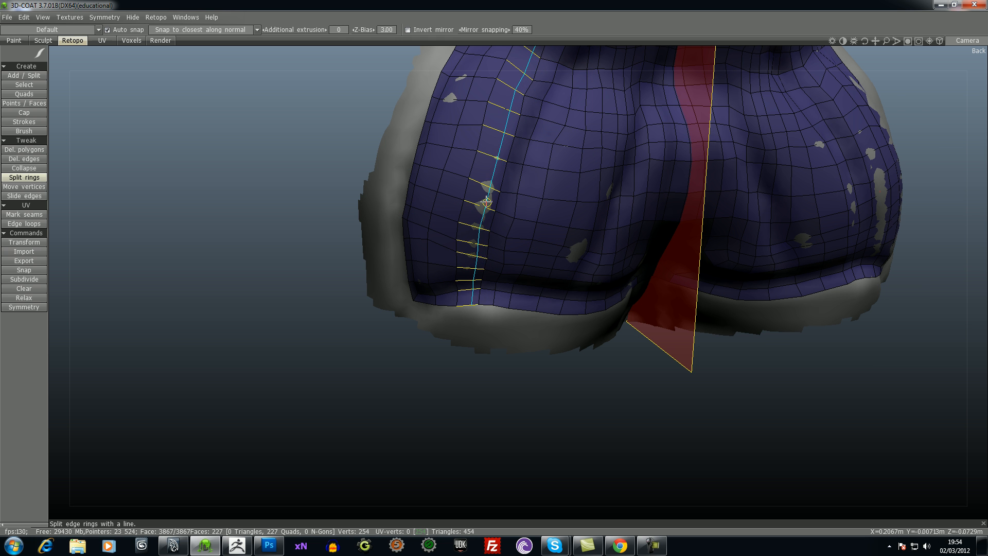
{"action": "left_click", "coordinate": [511, 255]}
{"action": "left_click_drag", "start_coordinate": [567, 406], "coordinate": [587, 424]}
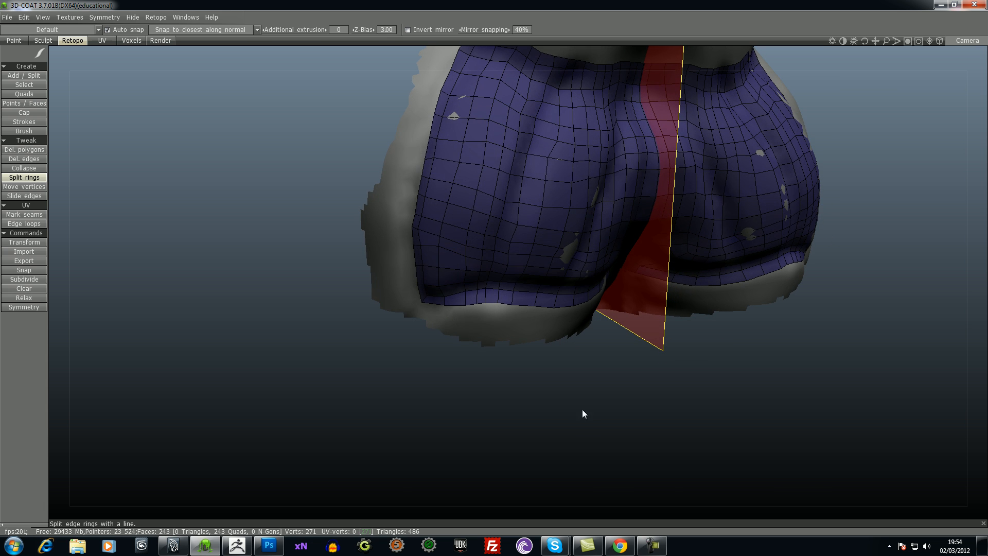
{"action": "left_click", "coordinate": [447, 148]}
{"action": "left_click_drag", "start_coordinate": [766, 435], "coordinate": [732, 366]}
{"action": "left_click", "coordinate": [533, 177]}
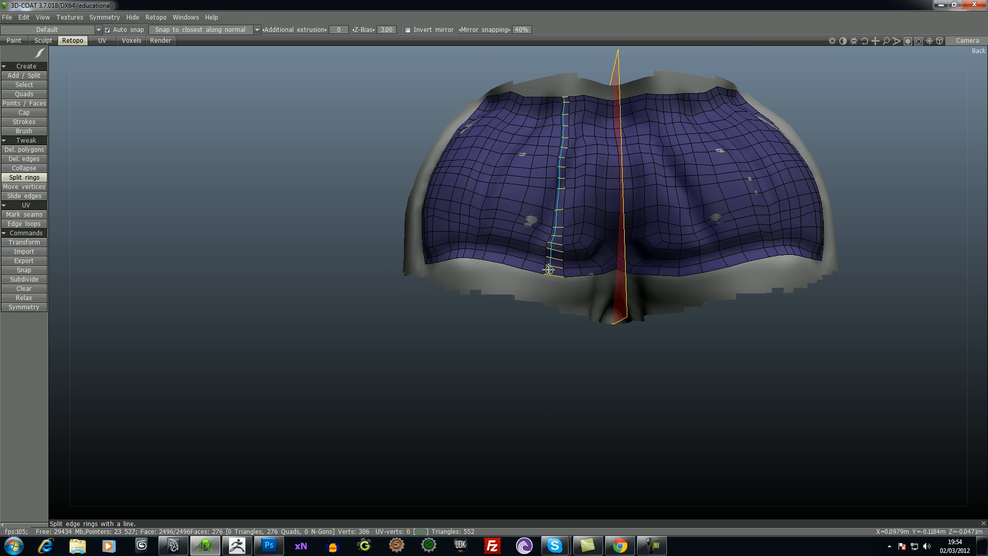
- Split the narrow border row with an edge loop running along the upper, outer and lower edges of the patch
{"action": "left_click", "coordinate": [517, 98]}
{"action": "left_click_drag", "start_coordinate": [835, 358], "coordinate": [792, 355]}
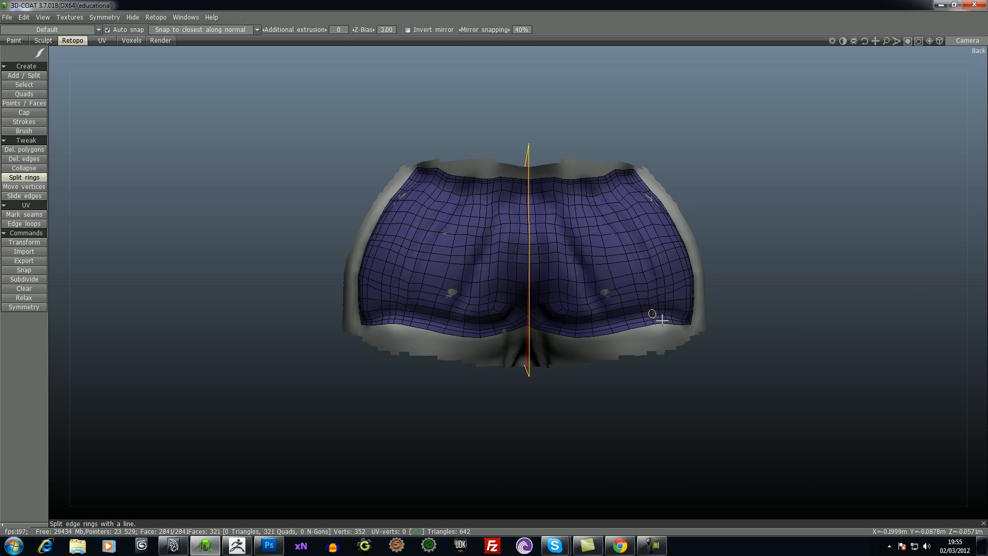
{"action": "left_click_drag", "start_coordinate": [706, 267], "coordinate": [762, 268]}
{"action": "left_click_drag", "start_coordinate": [829, 194], "coordinate": [847, 235]}
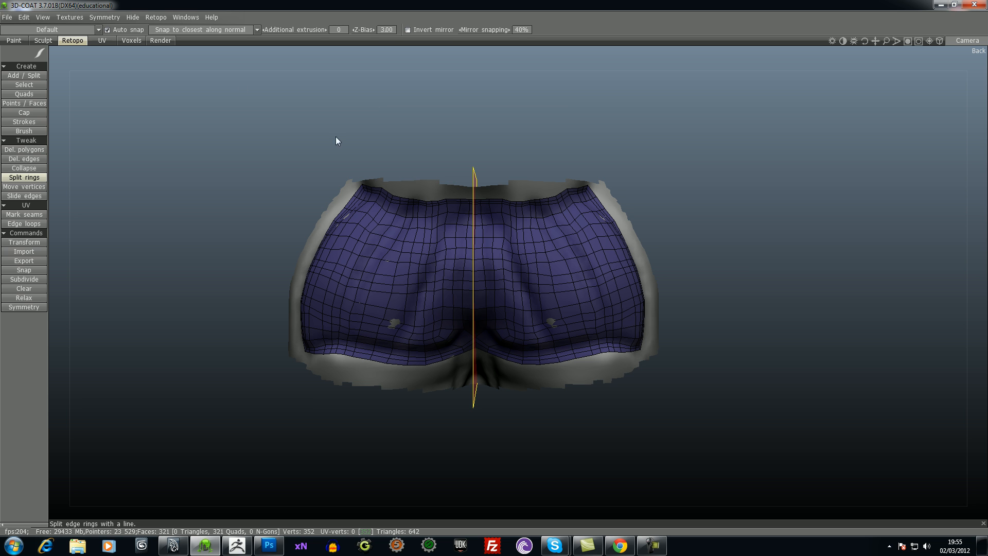
{"action": "left_click", "coordinate": [8, 18]}
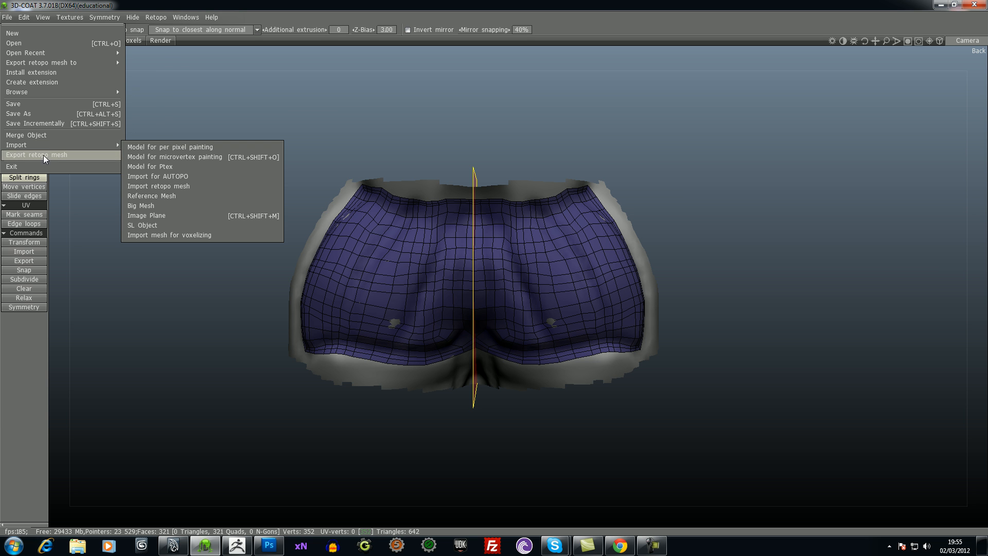
{"action": "mouse_move", "coordinate": [45, 148]}
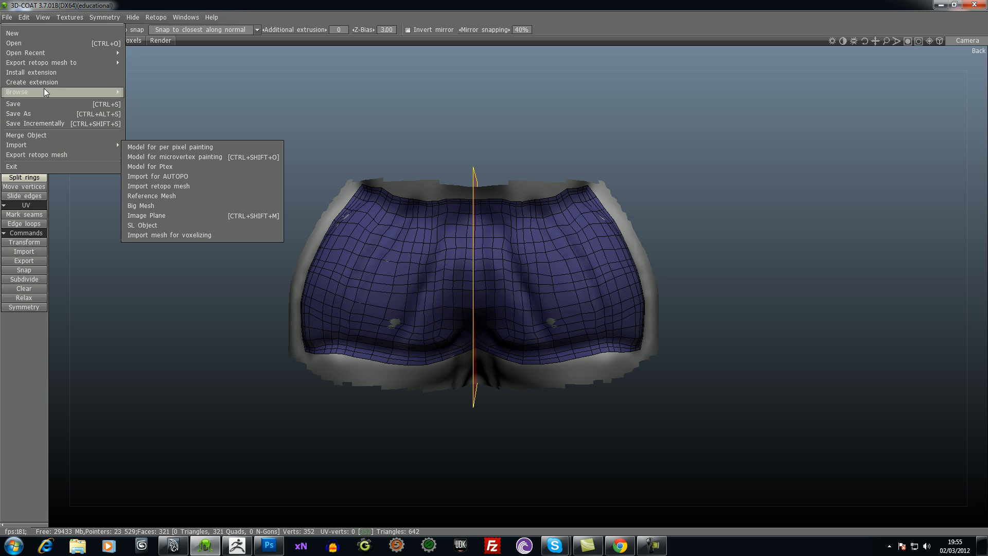
{"action": "mouse_move", "coordinate": [77, 66]}
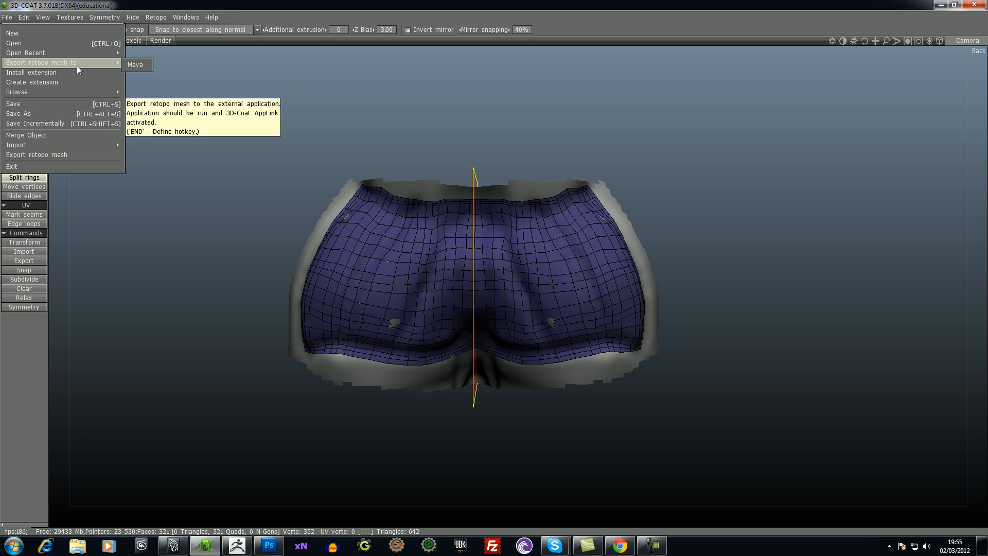
{"action": "left_click", "coordinate": [136, 65]}
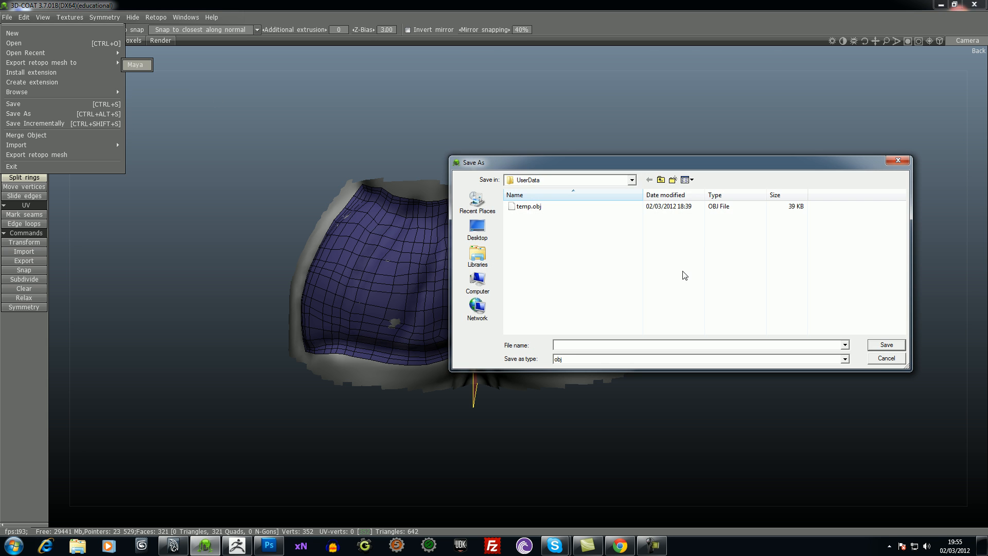
{"action": "left_click", "coordinate": [881, 358]}
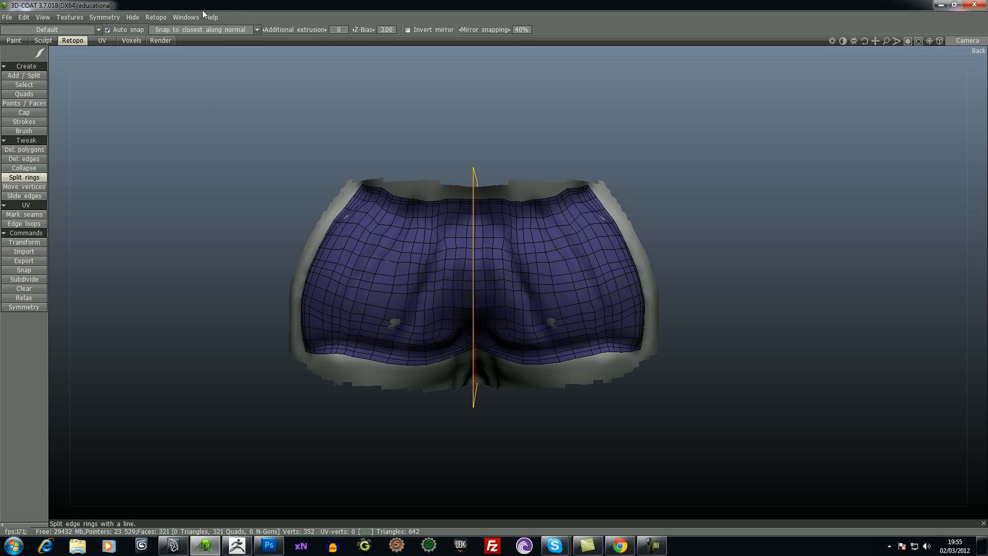
- Apply symmetry to all retopo layers and export the retopo mesh to Maya, overwriting temp.obj
{"action": "left_click", "coordinate": [168, 17]}
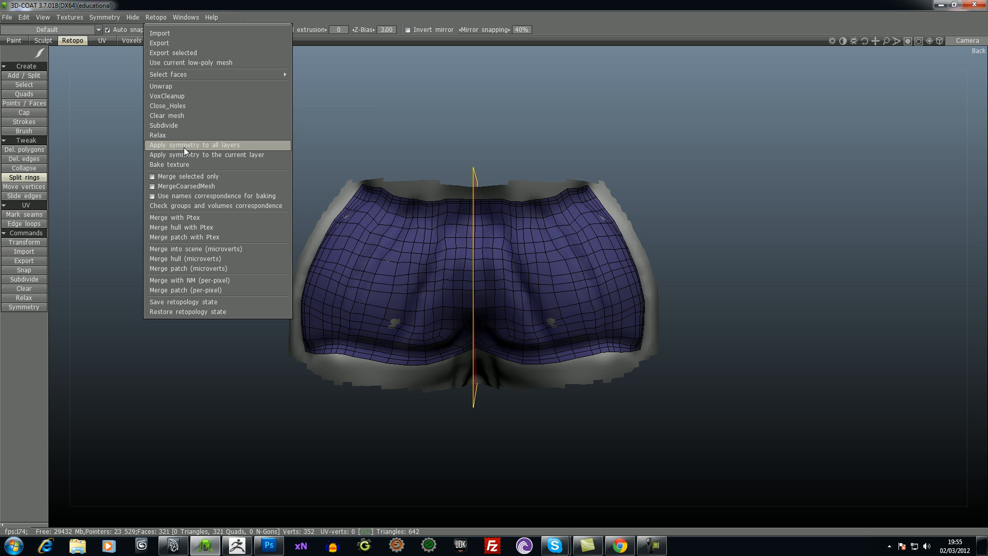
{"action": "left_click", "coordinate": [227, 146]}
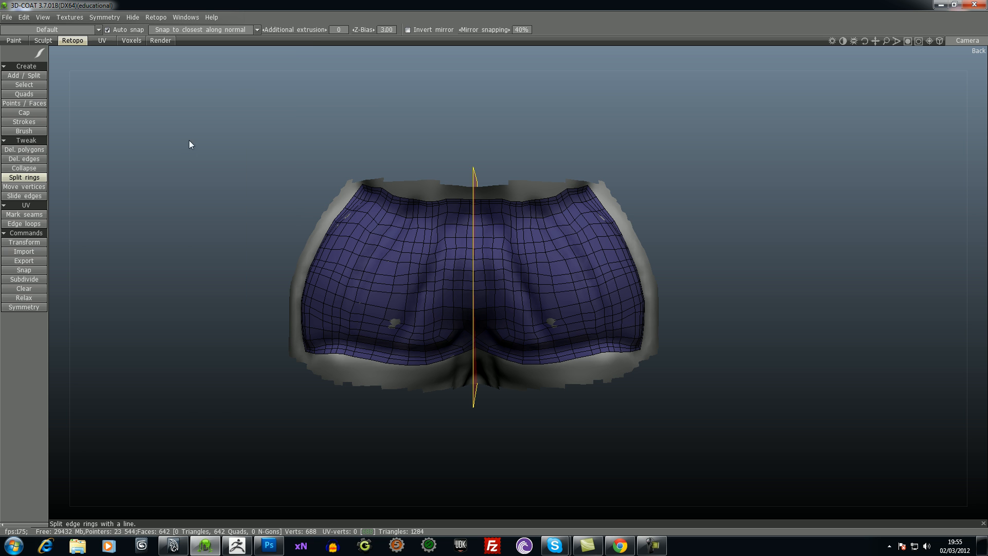
{"action": "left_click", "coordinate": [7, 17]}
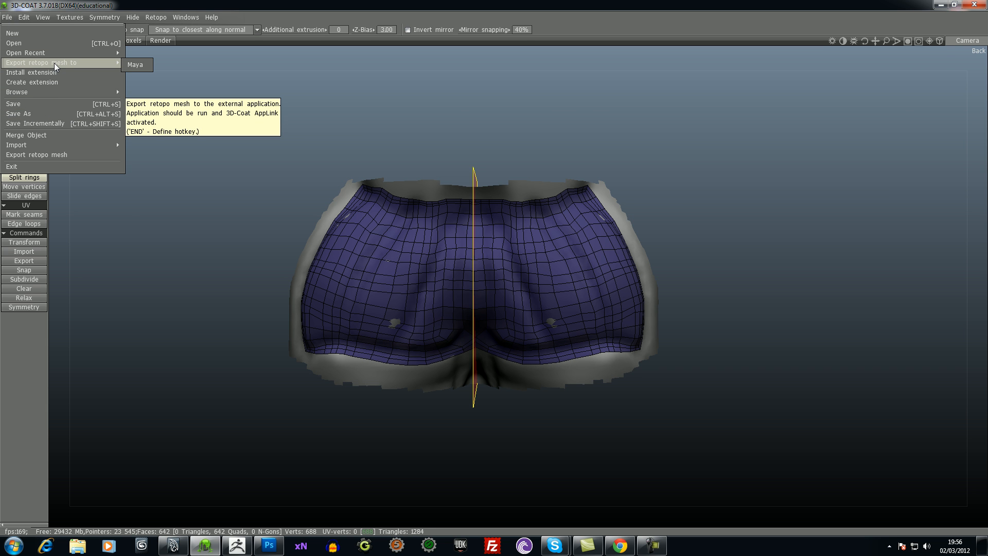
{"action": "left_click", "coordinate": [135, 65]}
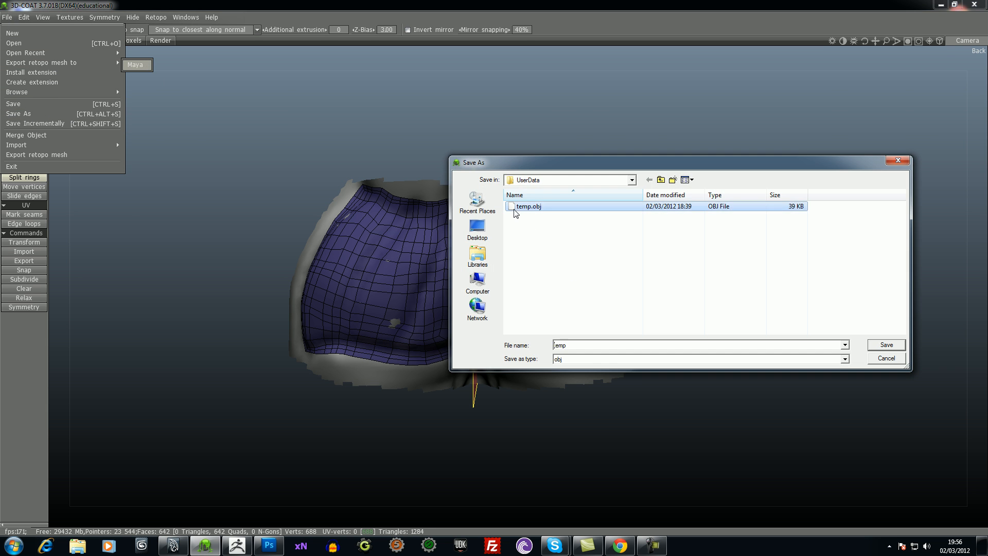
{"action": "double_click", "coordinate": [521, 207]}
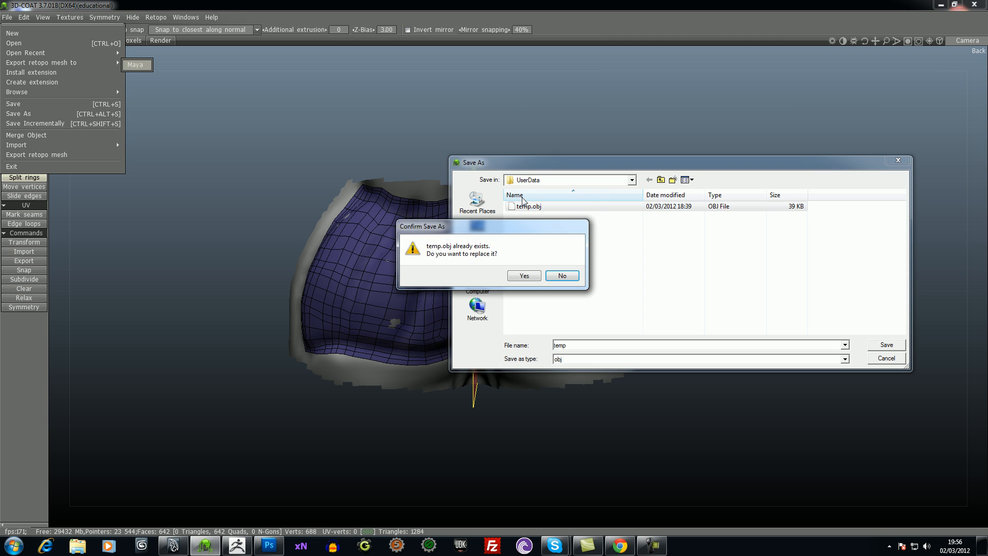
{"action": "left_click", "coordinate": [525, 274]}
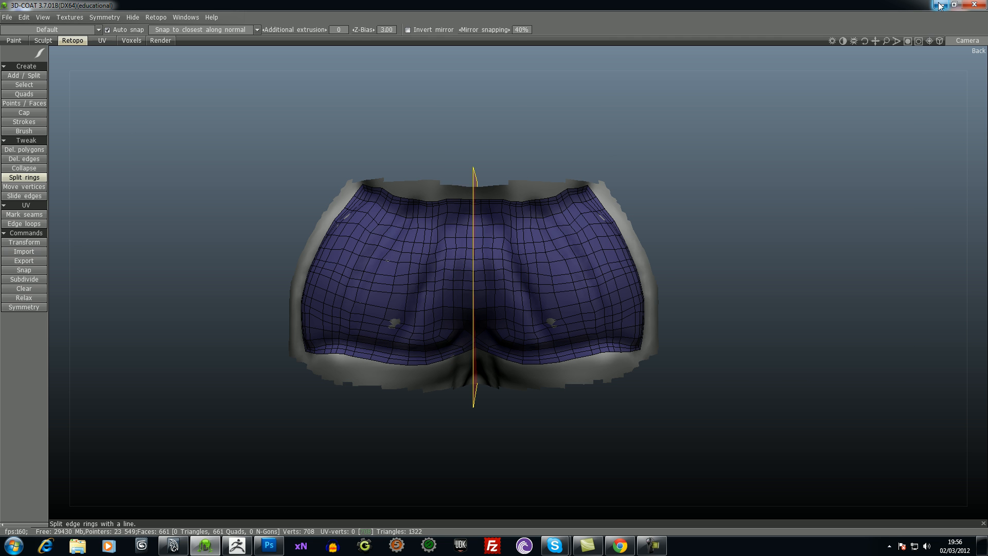
- Switch to Maya and replace the open scene with a new empty one
{"action": "left_click", "coordinate": [940, 5]}
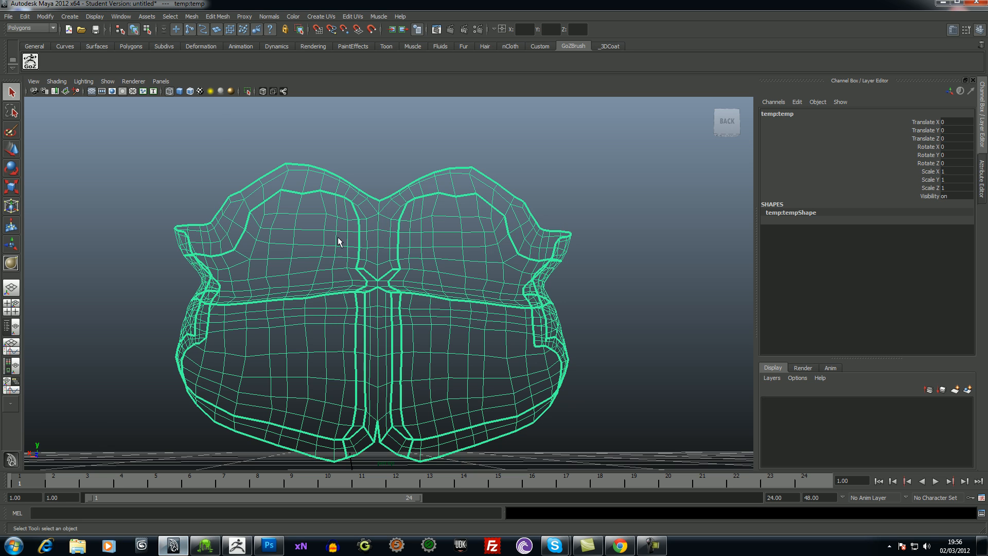
{"action": "left_click", "coordinate": [9, 16]}
{"action": "left_click", "coordinate": [20, 32]}
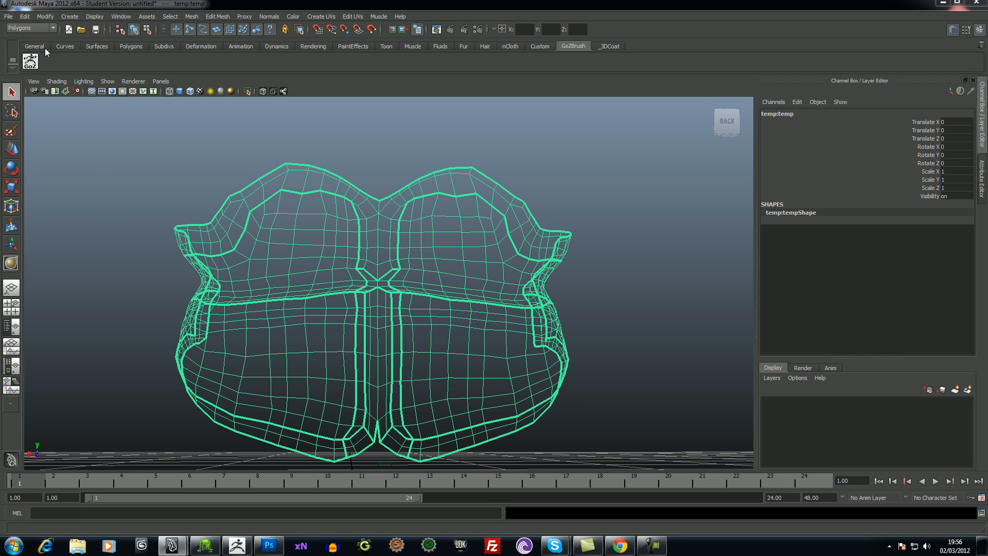
{"action": "left_click", "coordinate": [532, 272]}
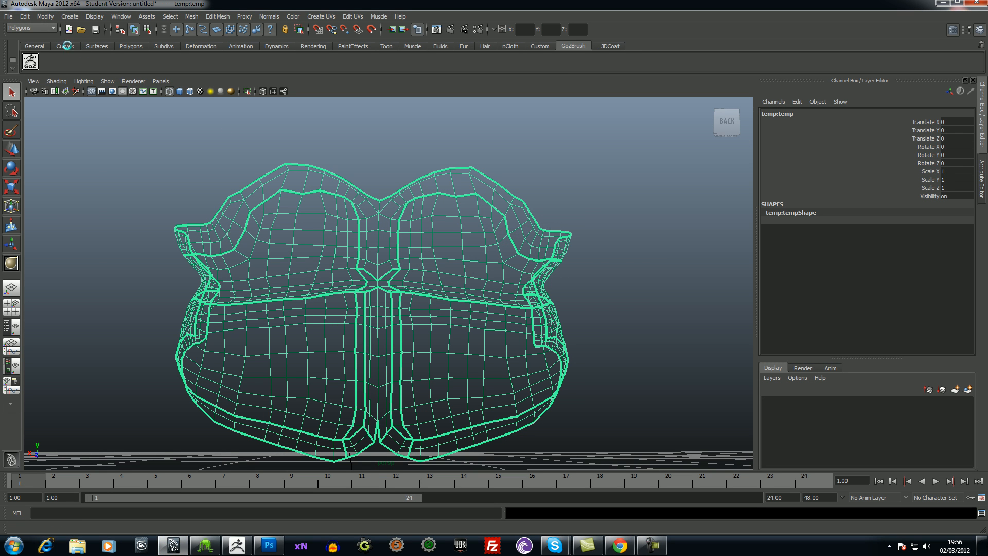
- Import temp.obj from the 3D-Coat UserData folder and display the mesh shaded from behind
{"action": "left_click", "coordinate": [10, 16]}
{"action": "left_click", "coordinate": [27, 100]}
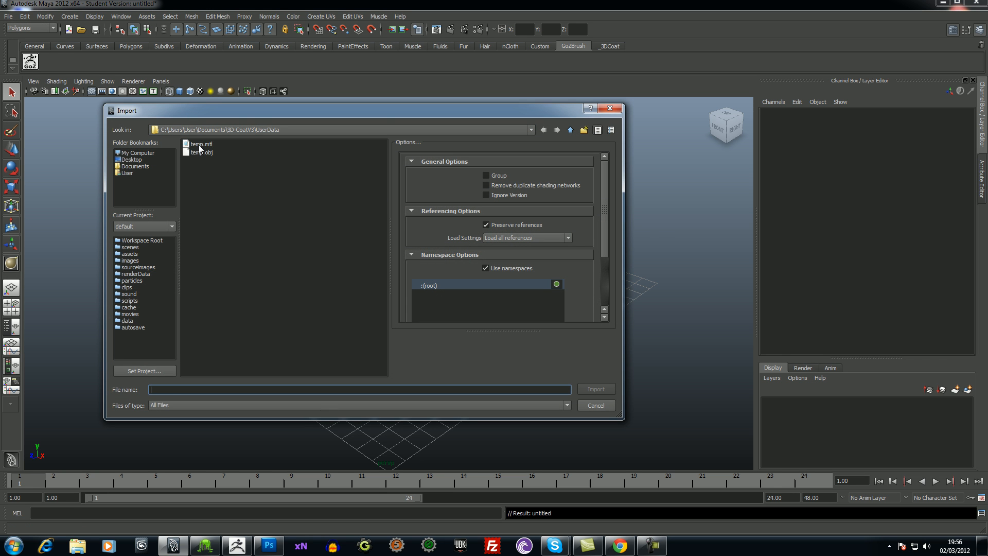
{"action": "double_click", "coordinate": [200, 152]}
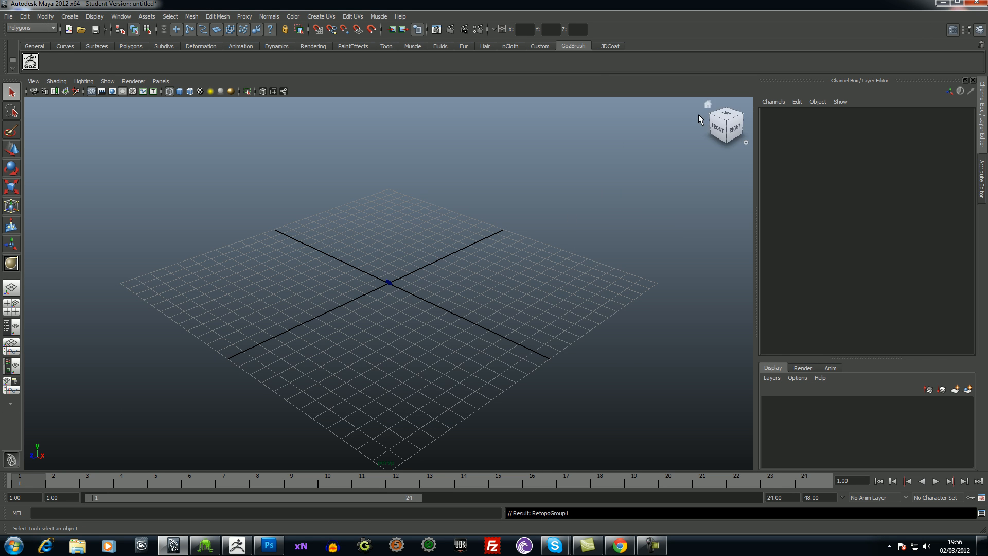
{"action": "left_click", "coordinate": [719, 128]}
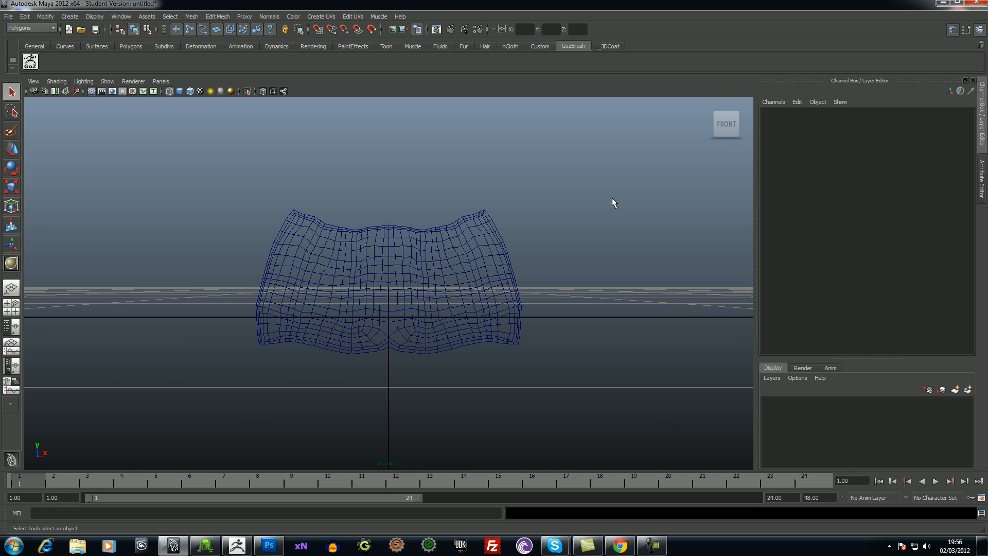
{"action": "left_click_drag", "start_coordinate": [591, 248], "coordinate": [461, 232], "text": "alt"}
{"action": "middle_click_drag", "start_coordinate": [549, 232], "coordinate": [560, 220], "text": "alt"}
{"action": "left_click_drag", "start_coordinate": [560, 220], "coordinate": [615, 256], "text": "alt"}
{"action": "right_click_drag", "start_coordinate": [616, 256], "coordinate": [622, 285], "text": "alt"}
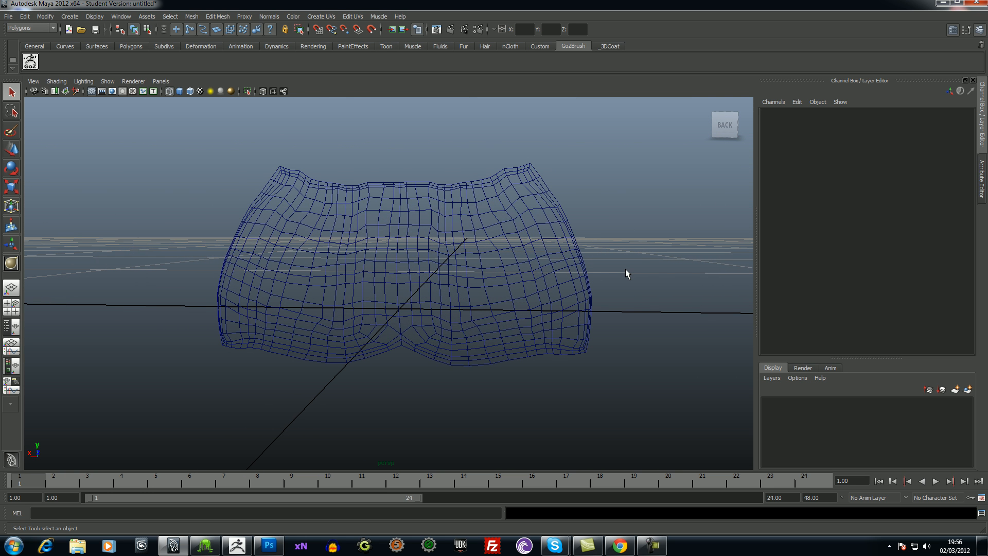
{"action": "key", "text": "5"}
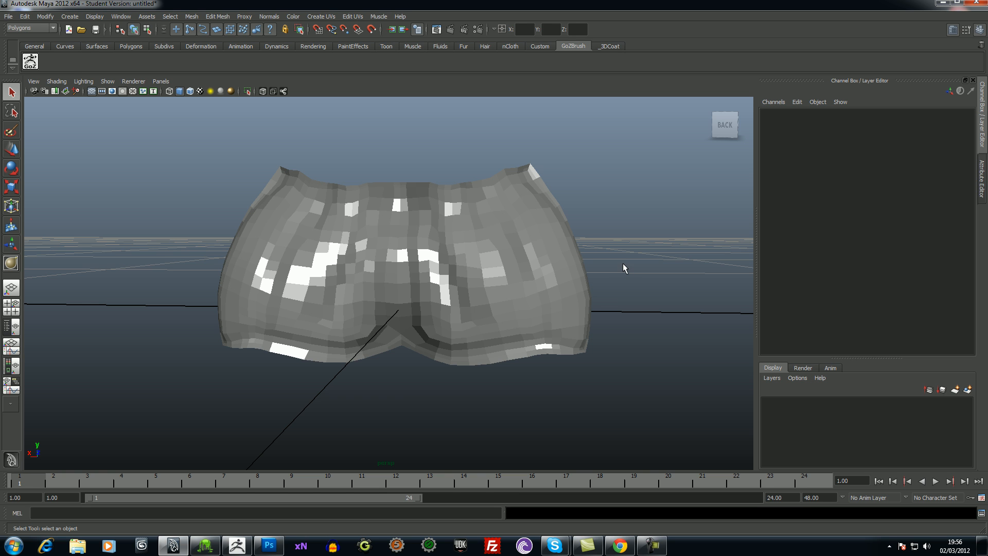
{"action": "key", "text": "6"}
{"action": "key", "text": "5"}
- Switch the mesh to edge component mode and select its outer border loop plus inner edge loops near the central crease
{"action": "right_click_drag", "start_coordinate": [495, 251], "coordinate": [501, 231]}
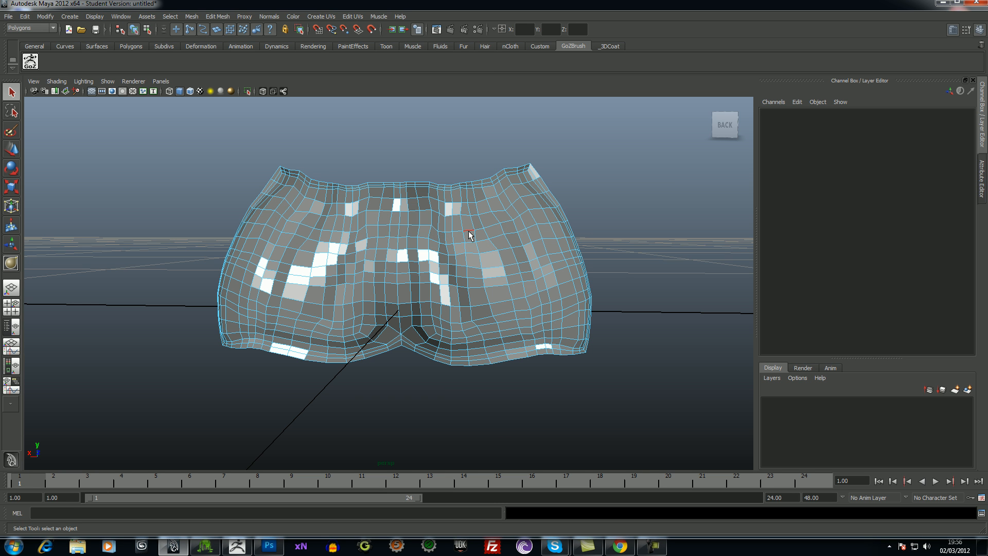
{"action": "right_click_drag", "start_coordinate": [462, 232], "coordinate": [488, 241]}
{"action": "double_click", "coordinate": [407, 349]}
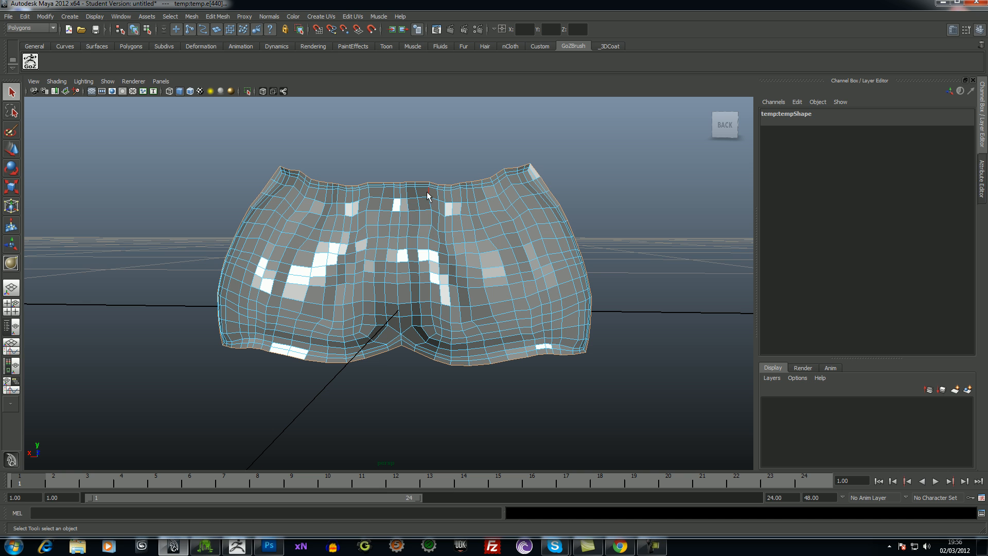
{"action": "double_click", "coordinate": [406, 338], "text": "shift"}
{"action": "left_click_drag", "start_coordinate": [673, 313], "coordinate": [641, 307], "text": "alt"}
{"action": "right_click_drag", "start_coordinate": [643, 329], "coordinate": [653, 360], "text": "alt"}
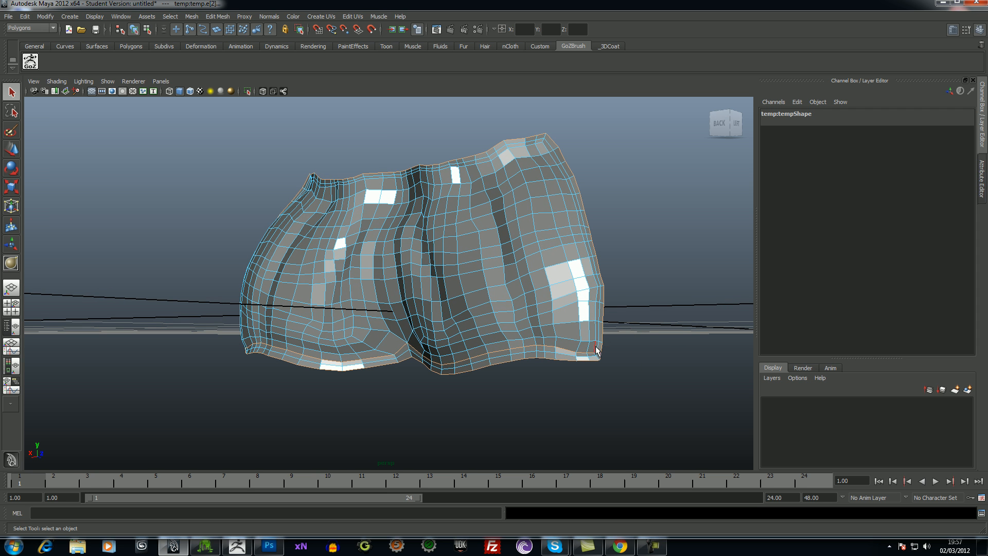
{"action": "left_click_drag", "start_coordinate": [640, 342], "coordinate": [682, 349], "text": "alt"}
{"action": "double_click", "coordinate": [420, 339], "text": "shift"}
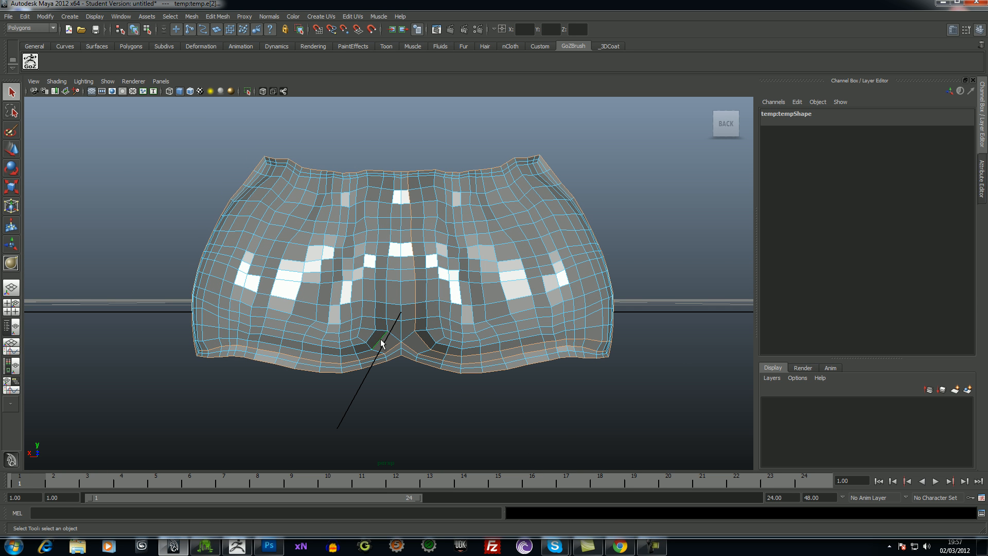
- Examine how the selected edge loops run through the lower border and around the upper corners on both sides
{"action": "left_click_drag", "start_coordinate": [581, 397], "coordinate": [258, 369], "text": "alt"}
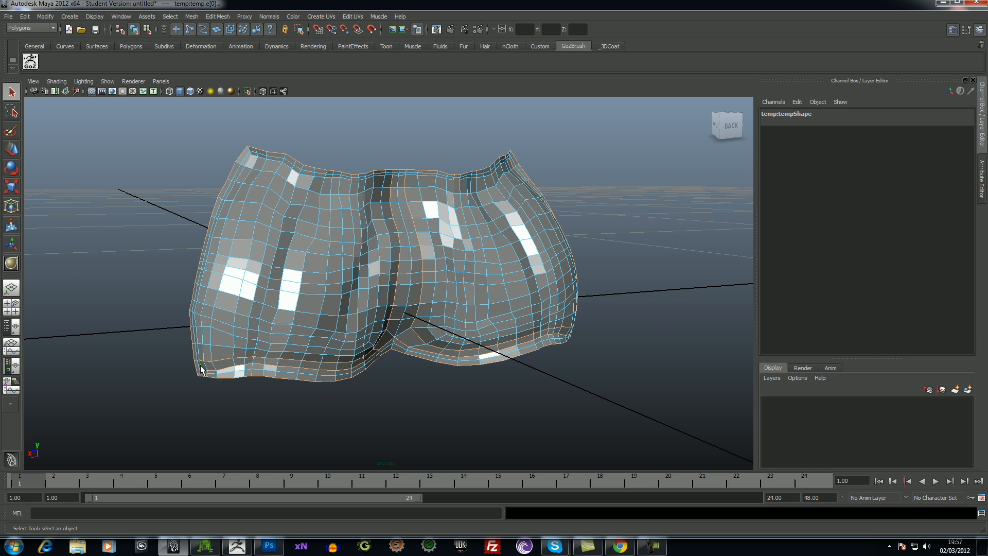
{"action": "left_click_drag", "start_coordinate": [381, 410], "coordinate": [377, 332], "text": "alt"}
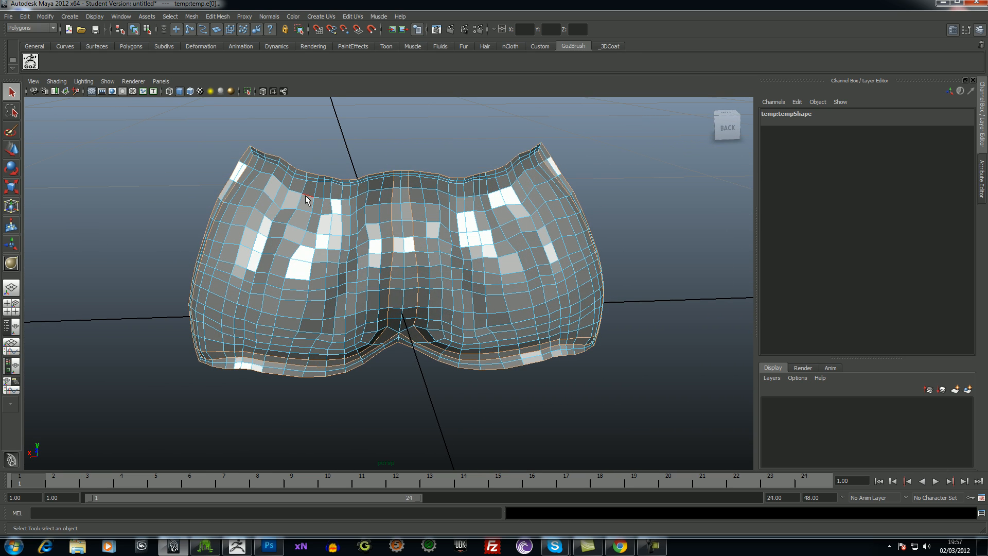
{"action": "left_click_drag", "start_coordinate": [313, 133], "coordinate": [342, 133], "text": "alt"}
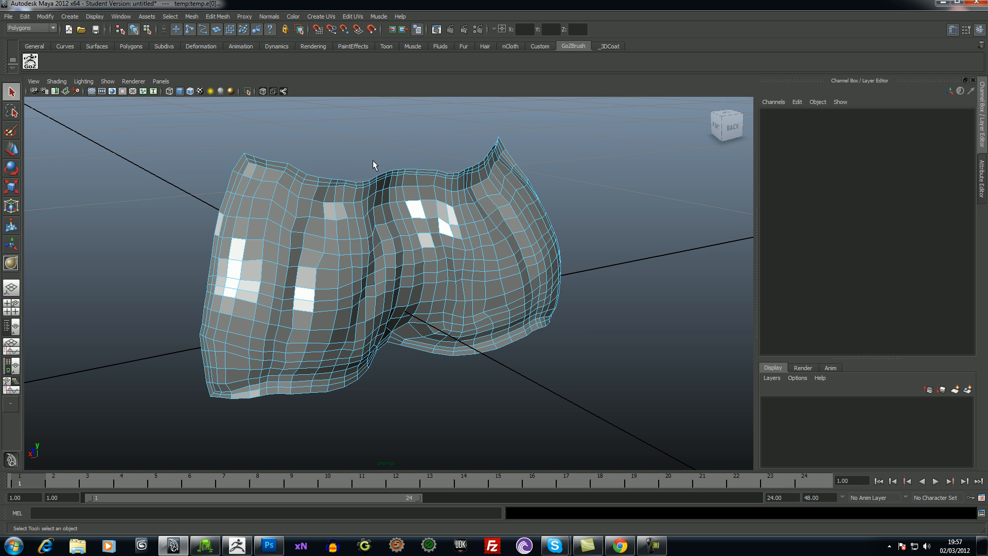
{"action": "right_click_drag", "start_coordinate": [359, 153], "coordinate": [380, 242], "text": "alt"}
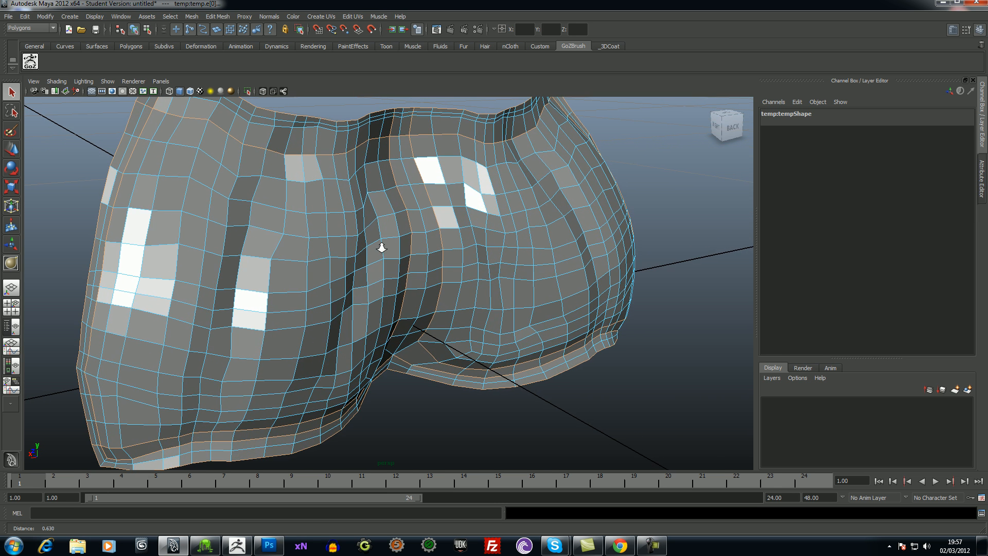
{"action": "middle_click_drag", "start_coordinate": [714, 304], "coordinate": [792, 430], "text": "alt"}
{"action": "left_click_drag", "start_coordinate": [639, 363], "coordinate": [362, 327], "text": "alt"}
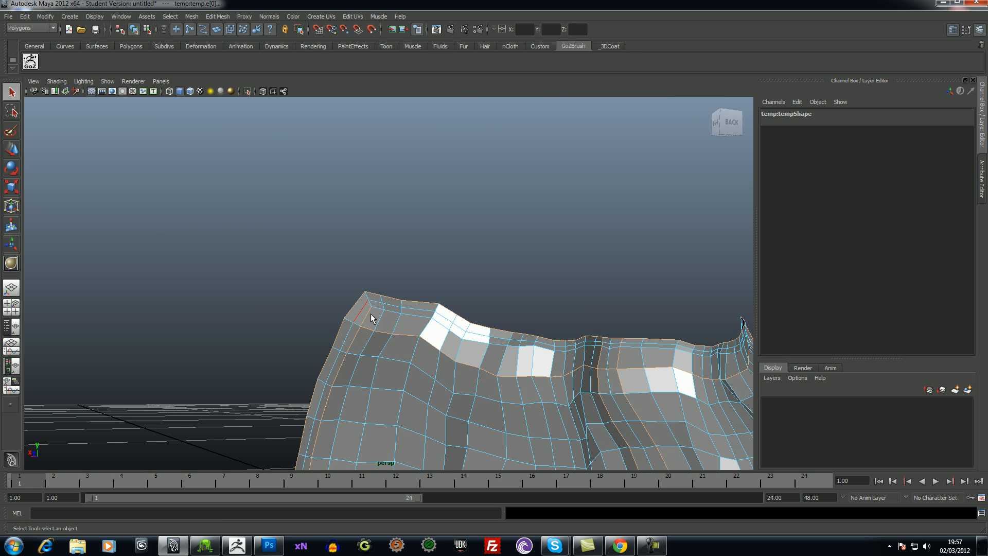
{"action": "left_click_drag", "start_coordinate": [661, 302], "coordinate": [561, 301], "text": "alt"}
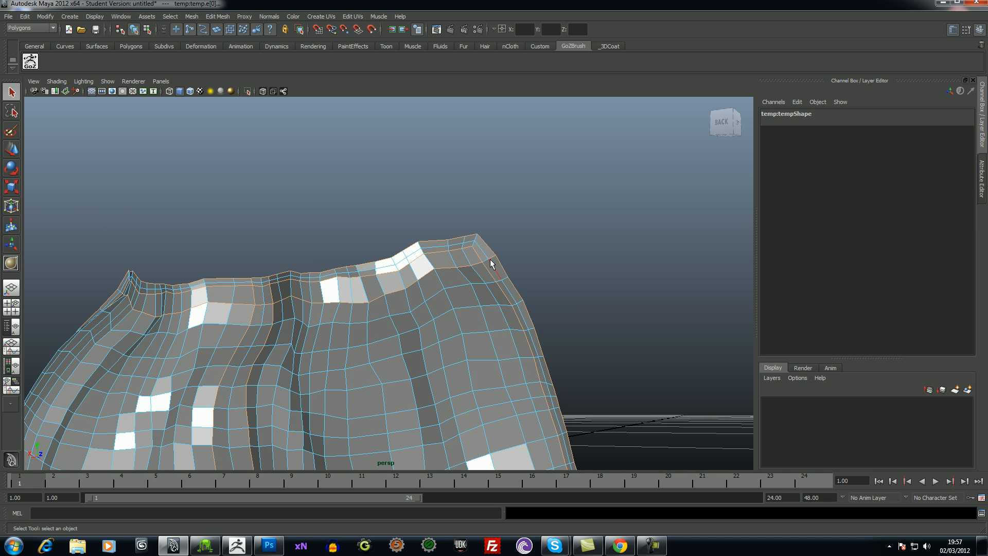
{"action": "left_click_drag", "start_coordinate": [644, 289], "coordinate": [658, 305], "text": "alt"}
{"action": "right_click_drag", "start_coordinate": [602, 288], "coordinate": [607, 168], "text": "alt"}
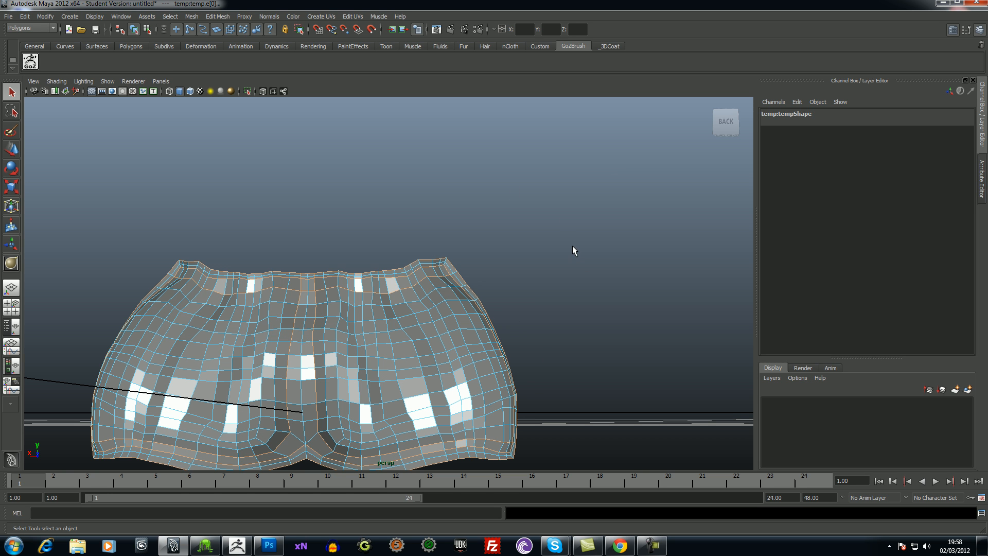
{"action": "key", "text": "4"}
{"action": "key", "text": "8"}
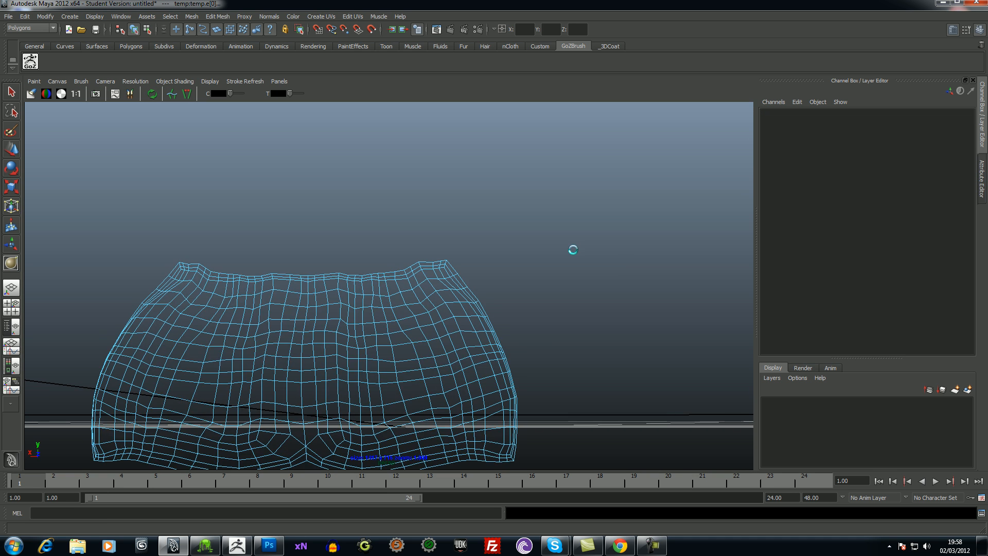
{"action": "key", "text": "3"}
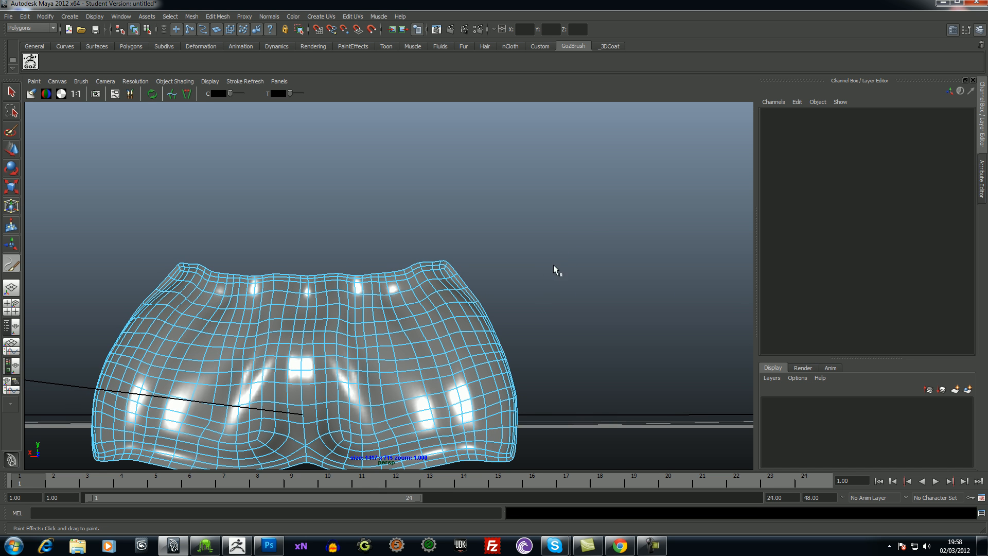
{"action": "key", "text": "ctrl+z"}
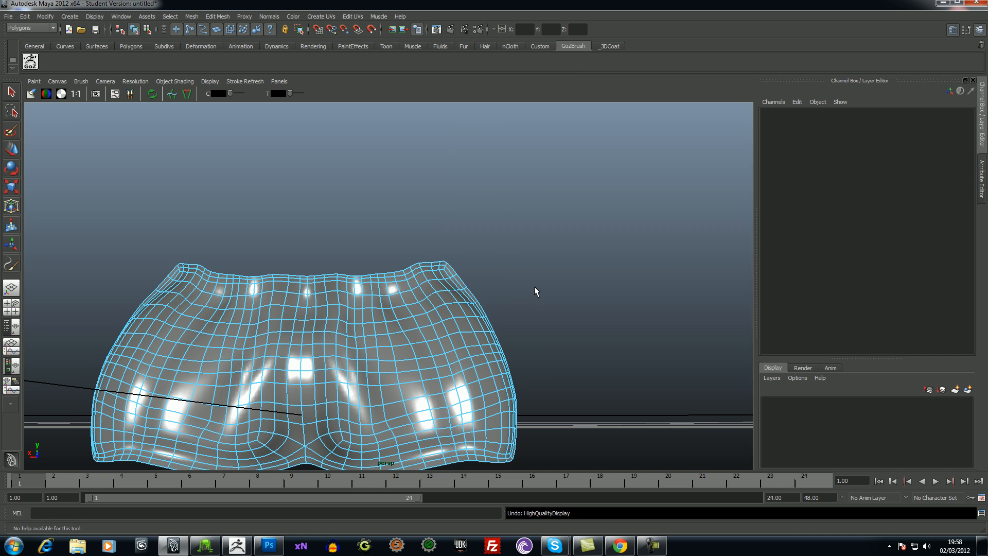
{"action": "key", "text": "ctrl+z"}
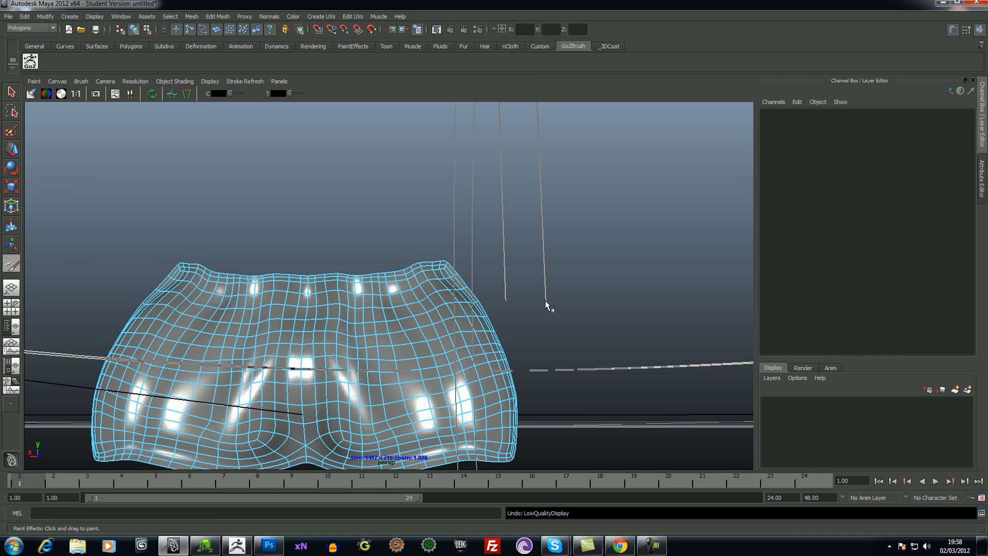
{"action": "key", "text": "ctrl+z"}
{"action": "left_click_drag", "start_coordinate": [563, 324], "coordinate": [582, 326]}
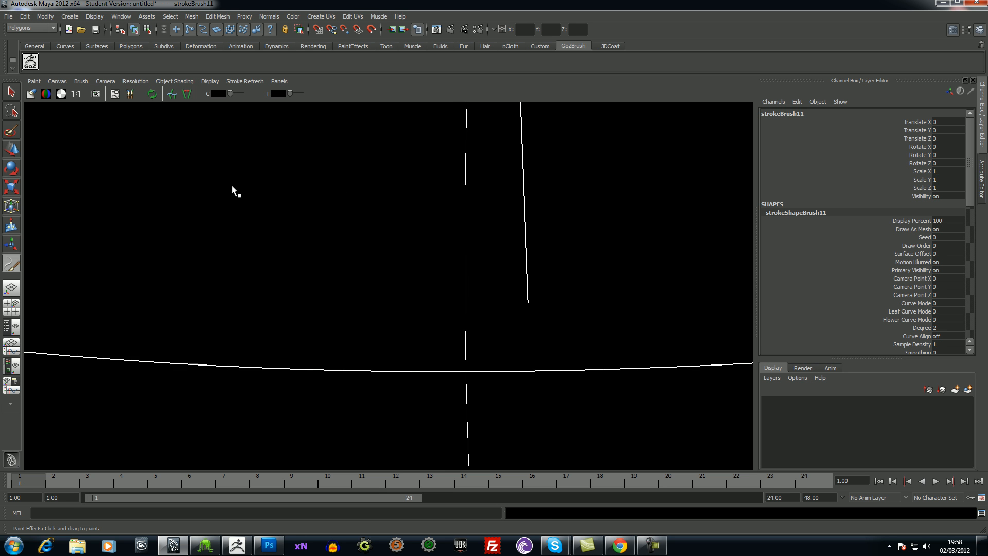
{"action": "key", "text": "ctrl+z"}
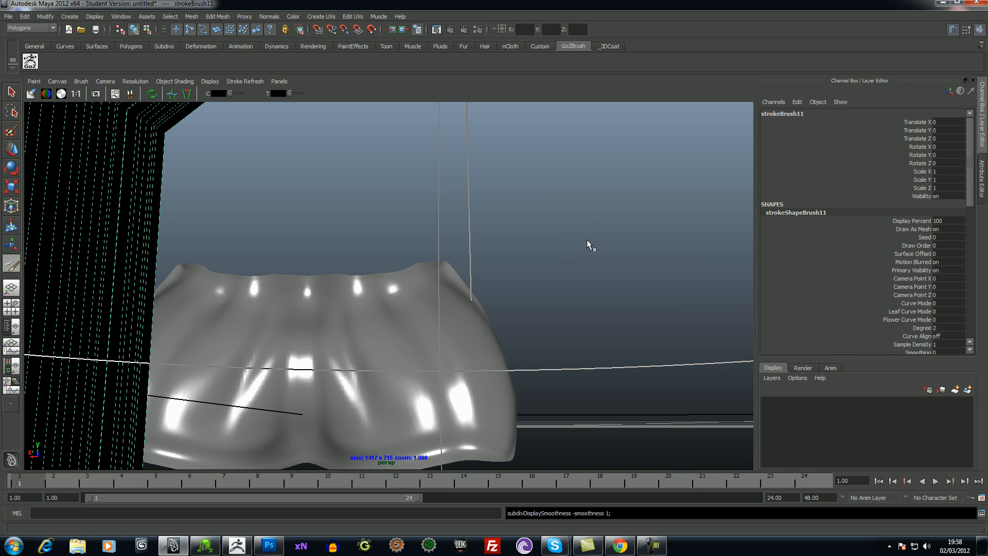
{"action": "middle_click_drag", "start_coordinate": [585, 261], "coordinate": [624, 210], "text": "alt"}
{"action": "left_click_drag", "start_coordinate": [624, 210], "coordinate": [394, 172], "text": "alt"}
{"action": "right_click", "coordinate": [425, 286]}
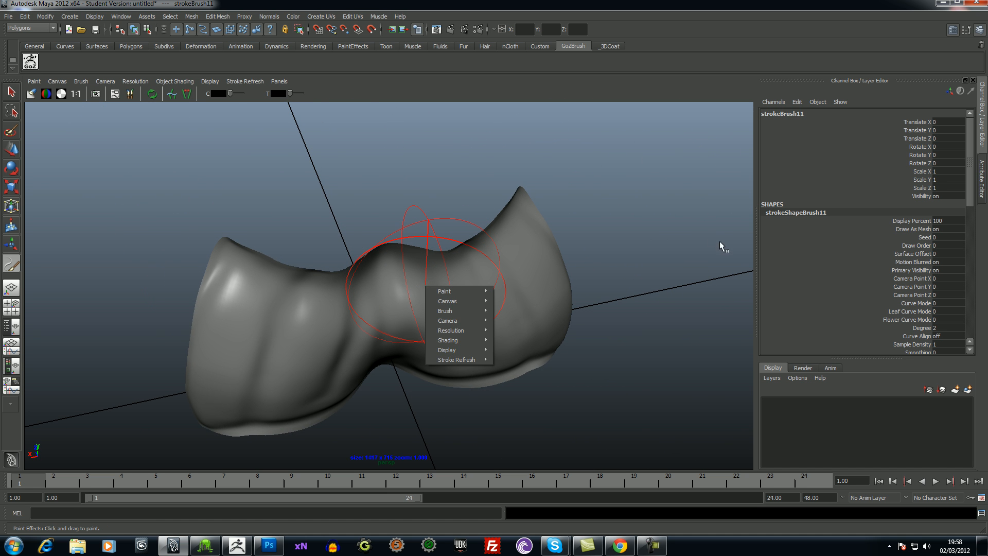
{"action": "left_click", "coordinate": [641, 211]}
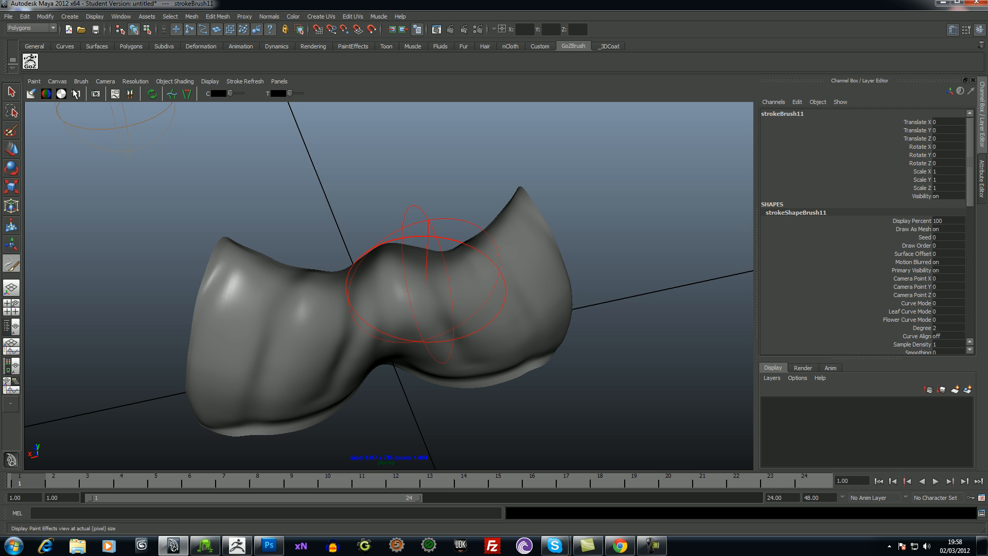
{"action": "left_click", "coordinate": [10, 92]}
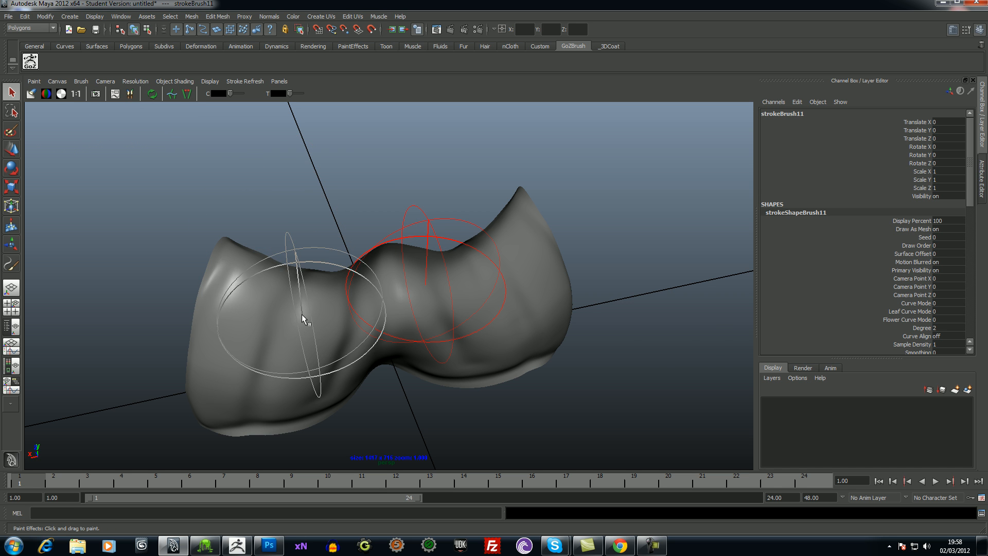
- Leave the Paint Effects view and undo back to the edge loop selection on the wireframe mesh
{"action": "key", "text": "3"}
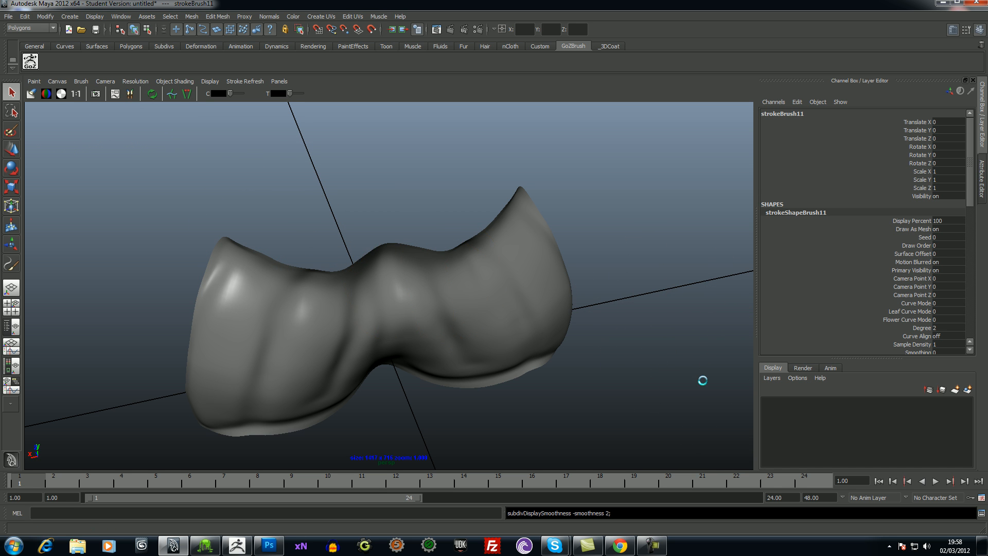
{"action": "key", "text": "8"}
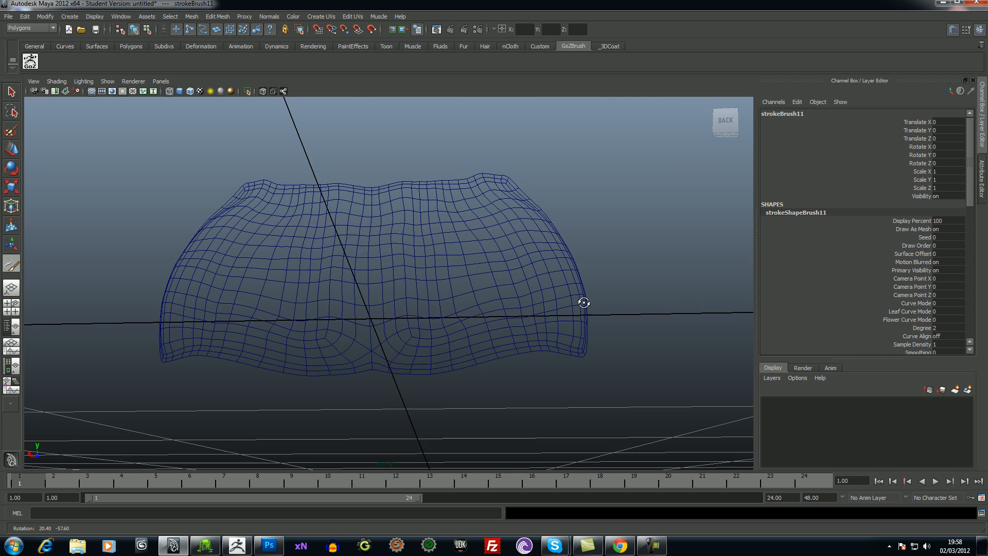
{"action": "right_click", "coordinate": [462, 308]}
{"action": "right_click_drag", "start_coordinate": [461, 308], "coordinate": [468, 280]}
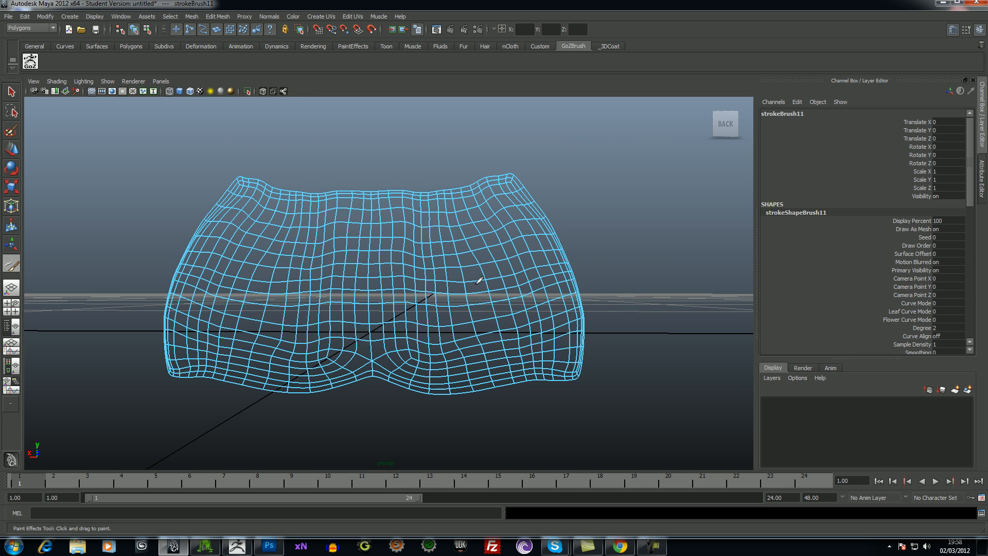
{"action": "key", "text": "ctrl+z"}
{"action": "key", "text": "ctrl+z"}
{"action": "key", "text": "ctrl+z"}
{"action": "key", "text": "ctrl+z"}
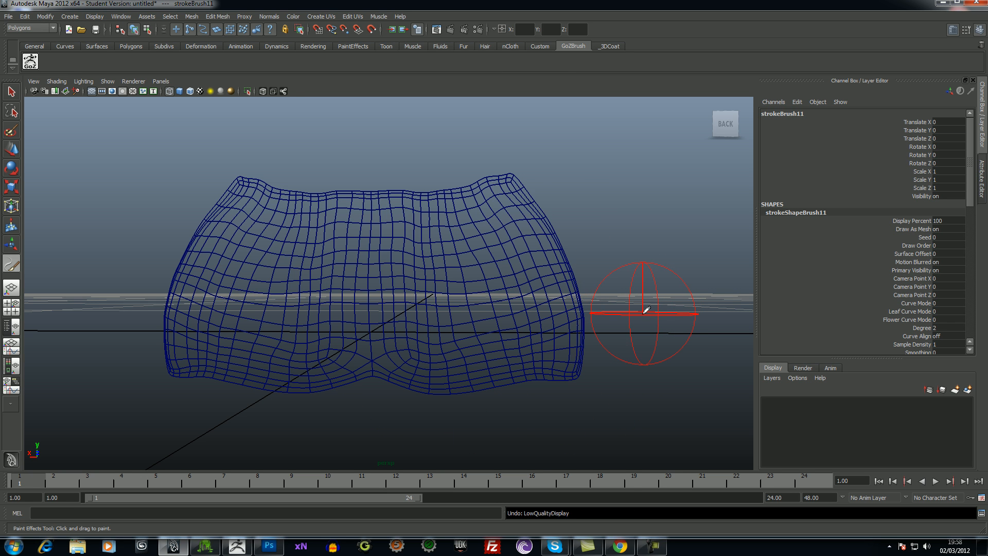
{"action": "key", "text": "ctrl+z"}
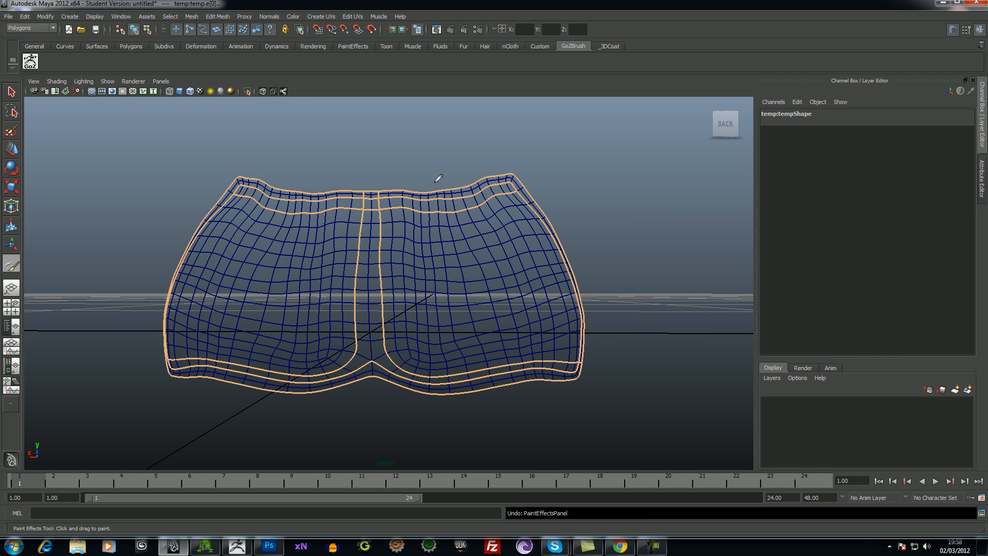
- Crease the selected border and inner edge loops with the Crease Tool
{"action": "mouse_move", "coordinate": [634, 264]}
{"action": "left_mouse_down", "text": "alt"}
{"action": "mouse_move", "coordinate": [593, 273]}
{"action": "mouse_move", "coordinate": [643, 270]}
{"action": "left_mouse_up", "text": "alt"}
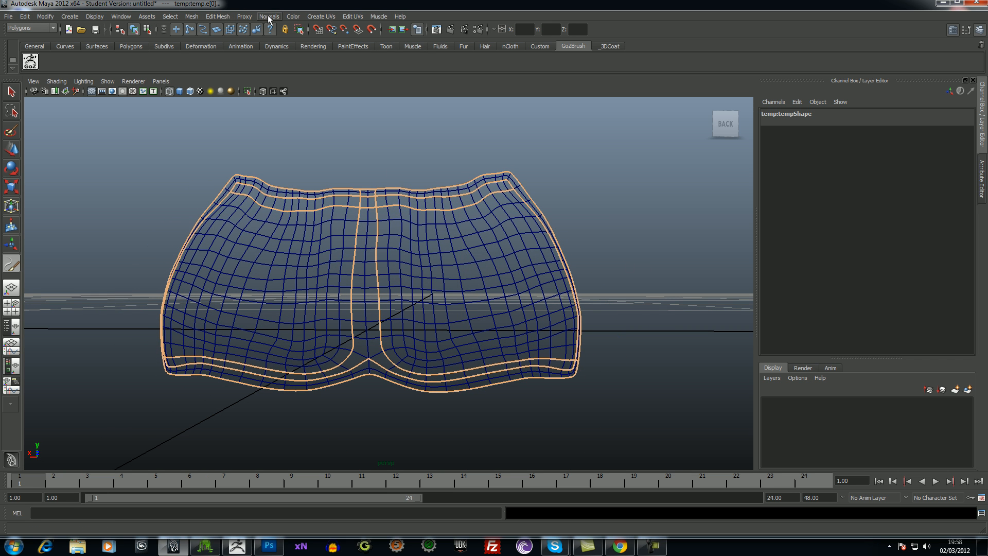
{"action": "left_click", "coordinate": [245, 16]}
{"action": "left_click", "coordinate": [271, 48]}
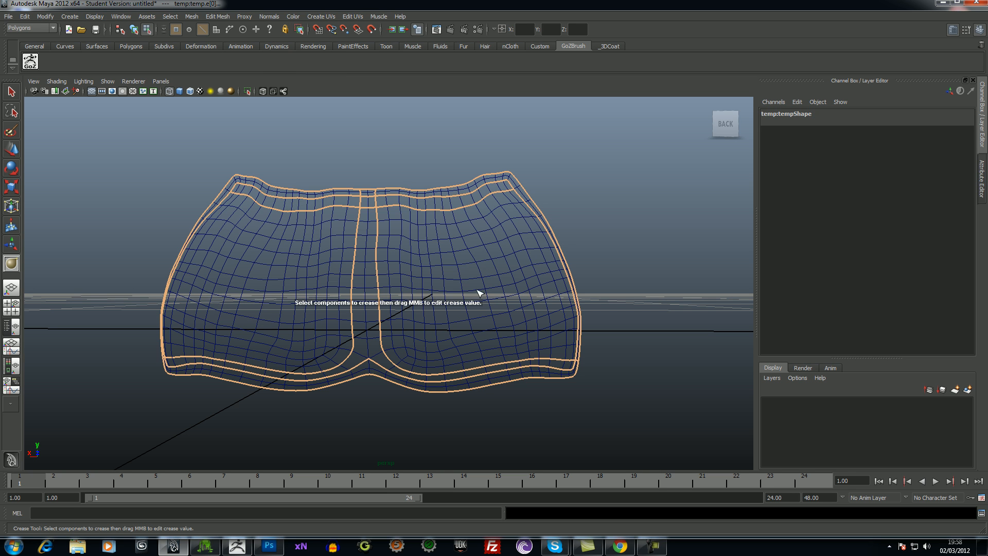
{"action": "middle_click_drag", "start_coordinate": [421, 303], "coordinate": [334, 268]}
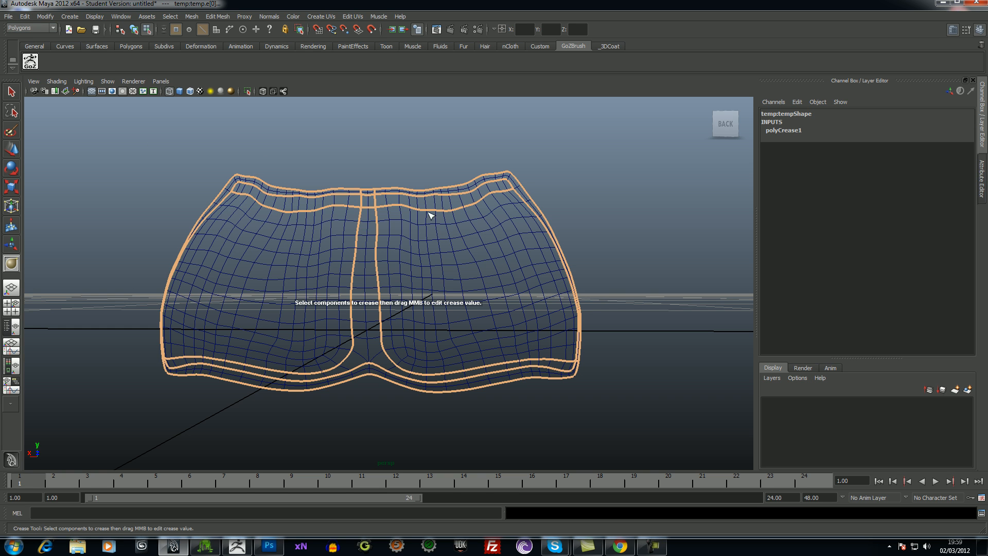
- Select the creased temp mesh as an object and send it to ZBrush with GoZ, accepting the student version notice
{"action": "left_click", "coordinate": [10, 17]}
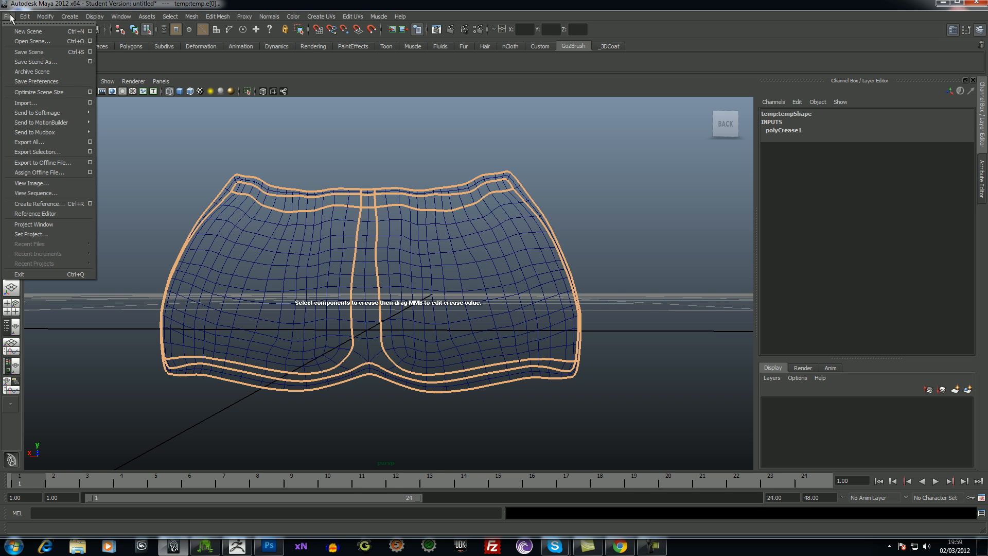
{"action": "left_click", "coordinate": [11, 17]}
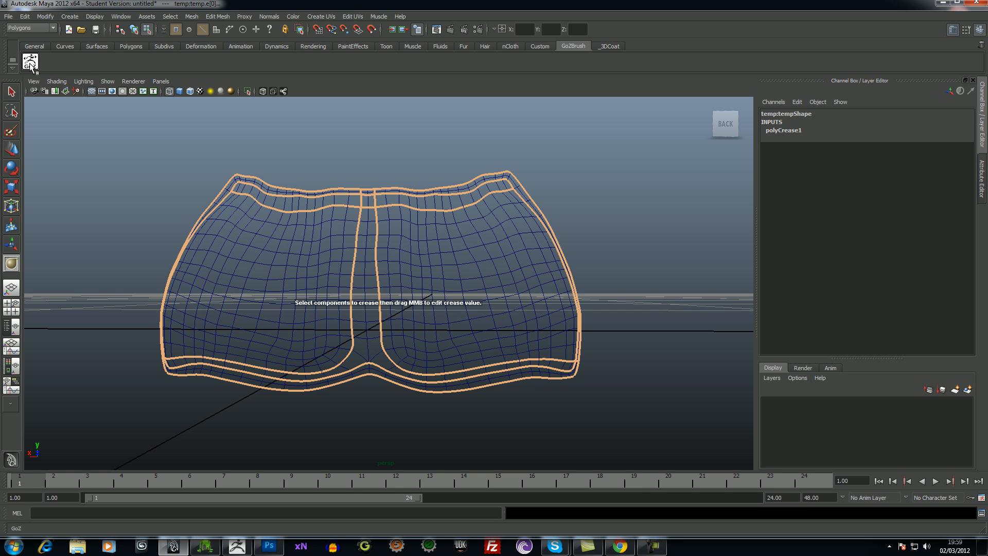
{"action": "left_click", "coordinate": [30, 61]}
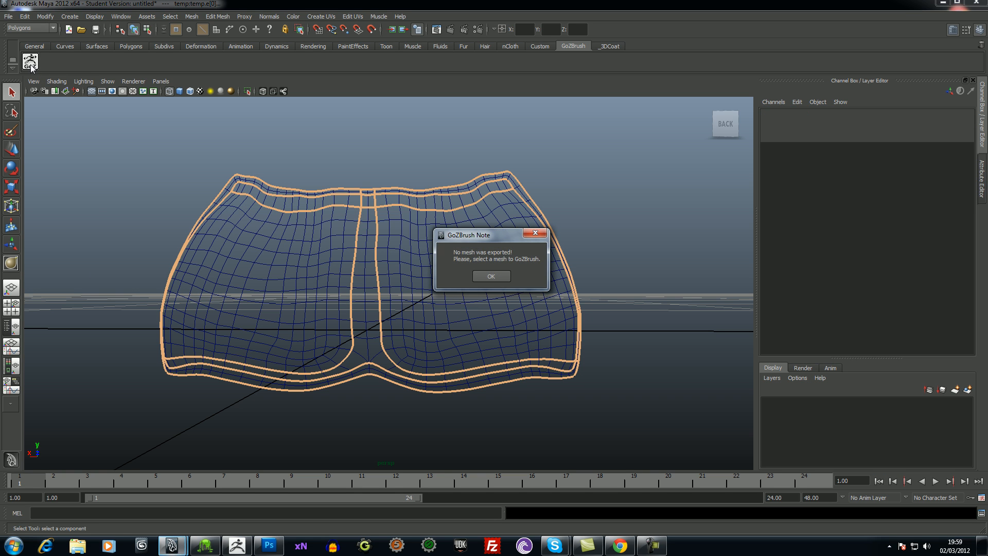
{"action": "left_click", "coordinate": [491, 276]}
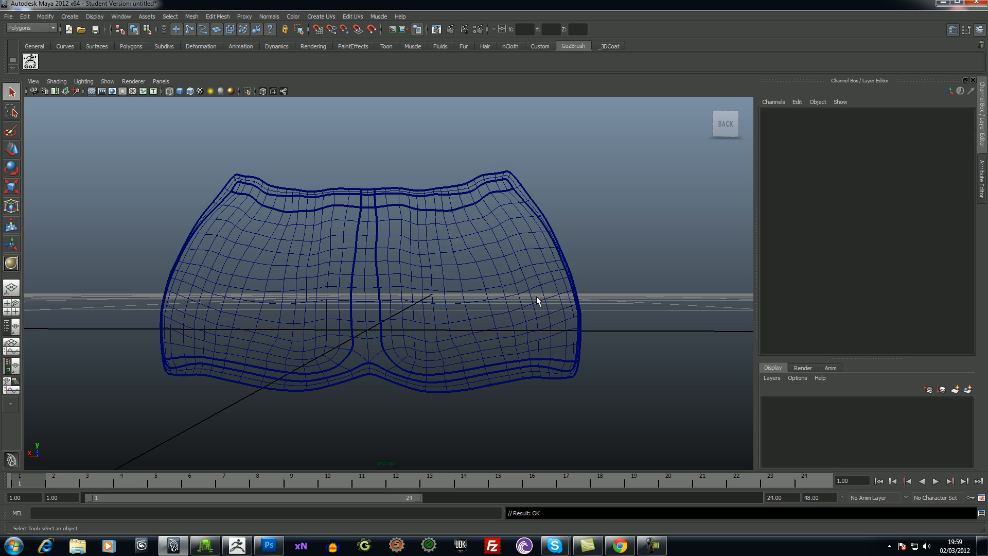
{"action": "left_click", "coordinate": [463, 279]}
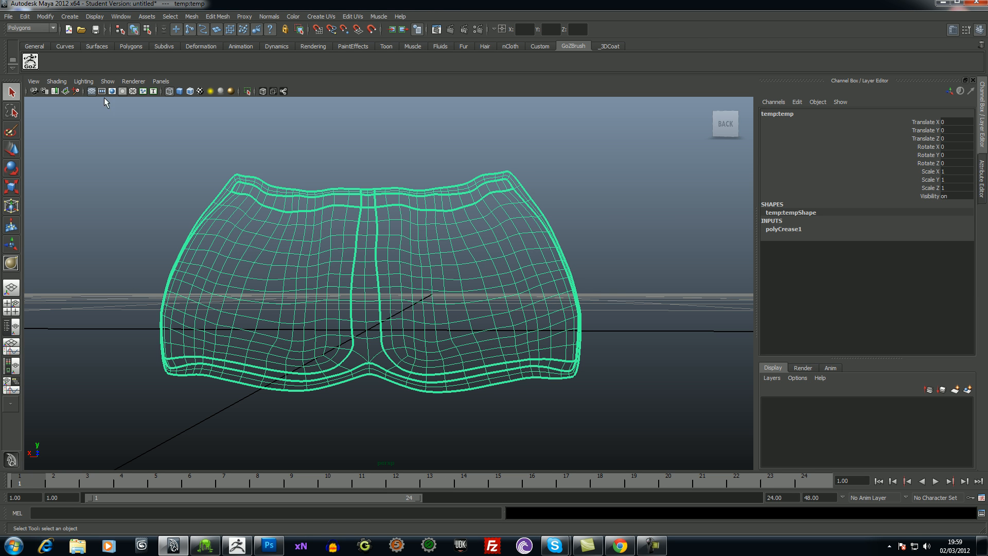
{"action": "left_click", "coordinate": [30, 61]}
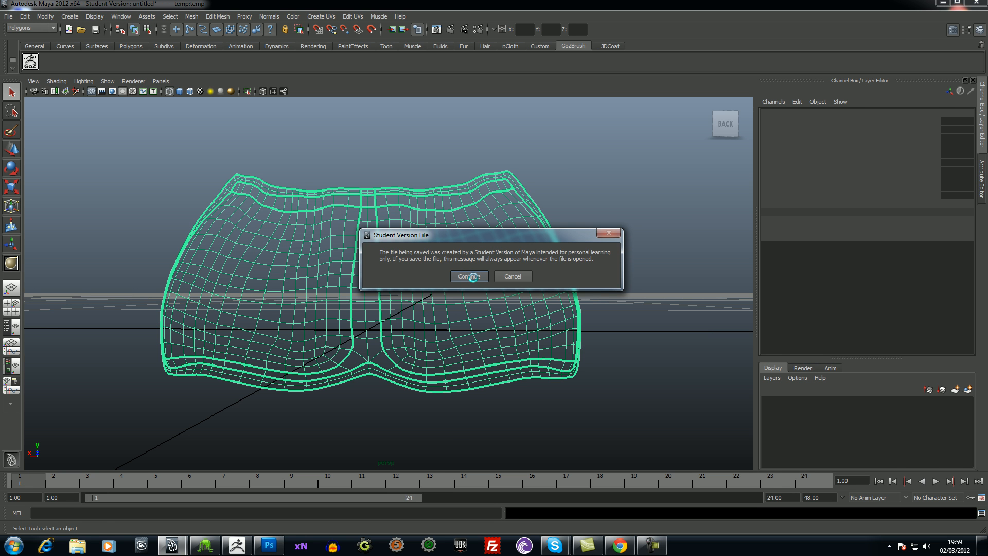
{"action": "left_click", "coordinate": [469, 277]}
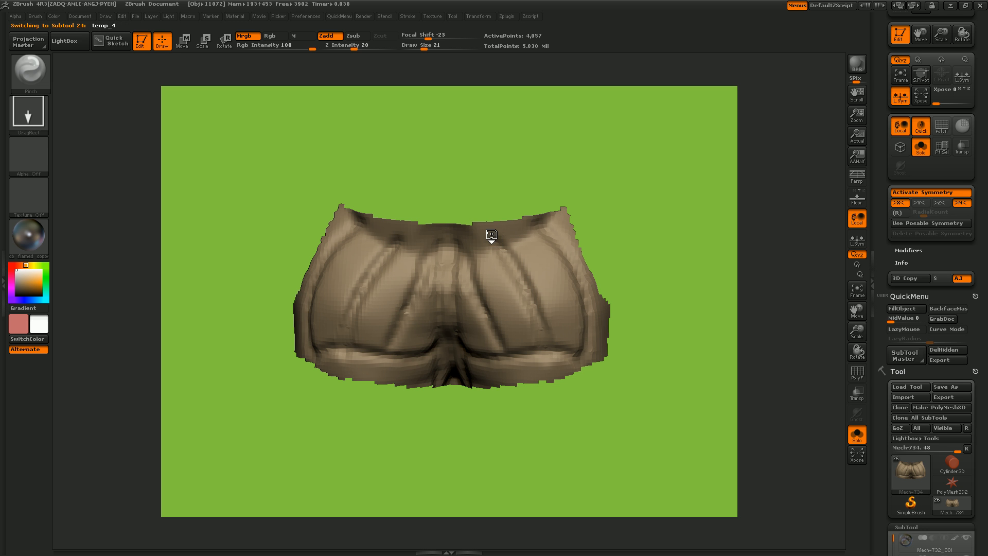
- Bring the transferred mesh into the ZBrush tool, then select the old Mech-734 subtool and delete it
{"action": "left_click", "coordinate": [448, 312], "text": "alt"}
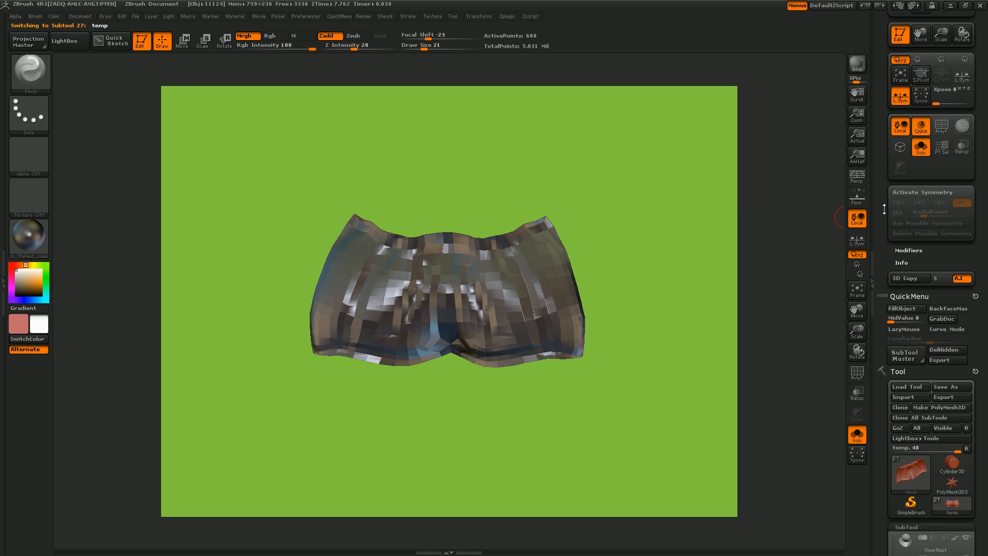
{"action": "mouse_move", "coordinate": [884, 209]}
{"action": "left_mouse_down"}
{"action": "mouse_move", "coordinate": [890, 75]}
{"action": "mouse_move", "coordinate": [883, 178]}
{"action": "mouse_move", "coordinate": [894, 194]}
{"action": "left_mouse_up"}
{"action": "mouse_move", "coordinate": [904, 183]}
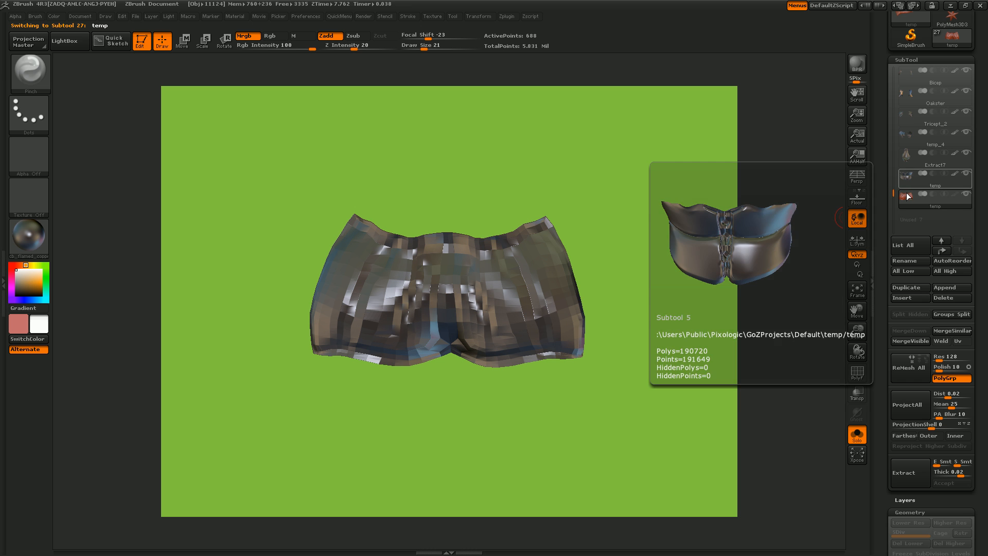
{"action": "left_click_drag", "start_coordinate": [894, 194], "coordinate": [884, 96]}
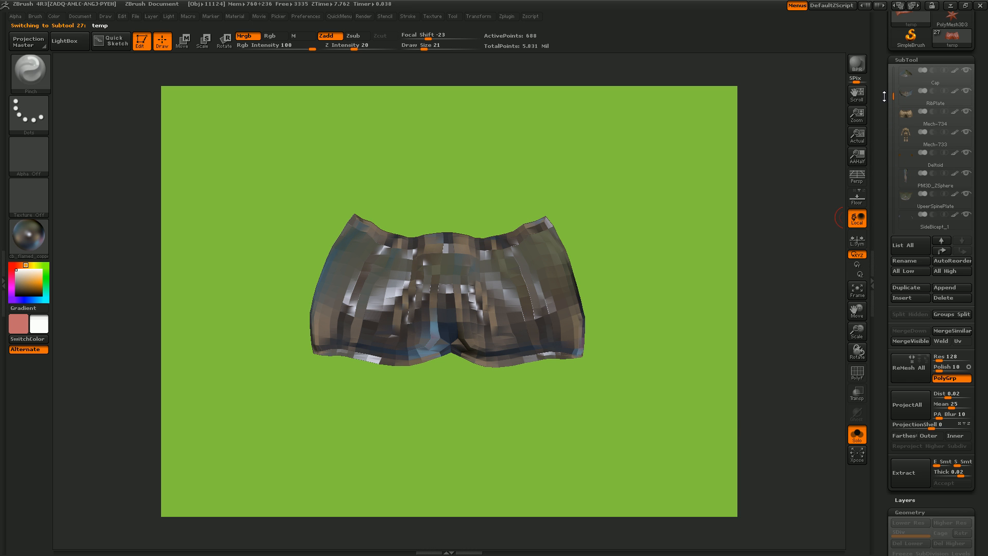
{"action": "left_click", "coordinate": [906, 120]}
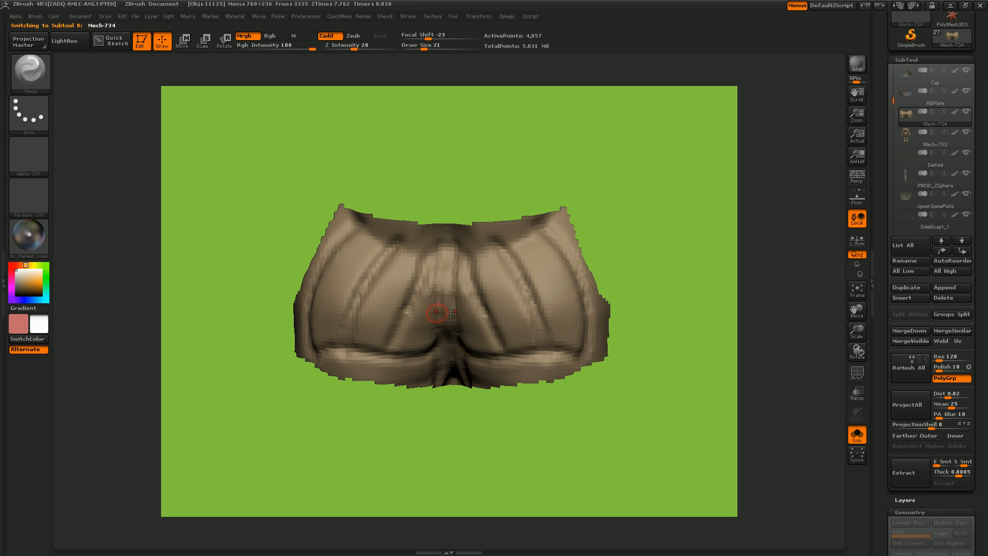
{"action": "left_click", "coordinate": [962, 298]}
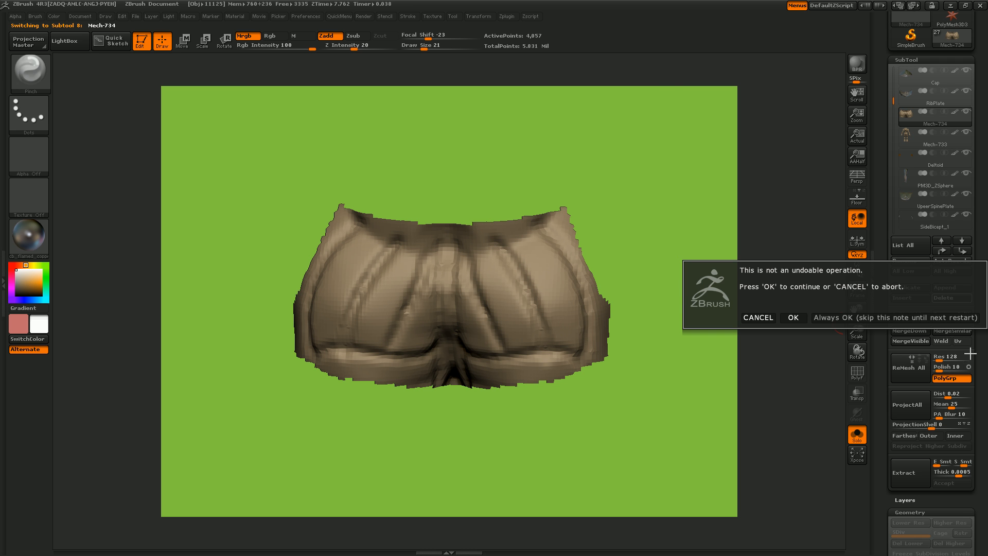
- Confirm the deletion of the old Mech-734 subtool and turn off Solo mode to show all of the mech's subtools
{"action": "left_click", "coordinate": [793, 317]}
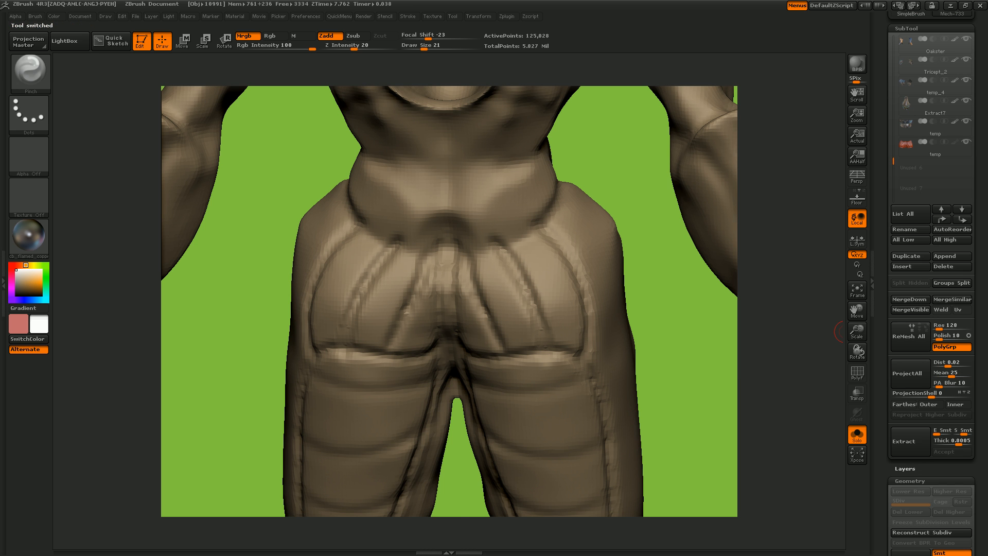
{"action": "left_click", "coordinate": [863, 294]}
{"action": "left_click_drag", "start_coordinate": [857, 330], "coordinate": [859, 328]}
{"action": "left_click_drag", "start_coordinate": [632, 354], "coordinate": [633, 340]}
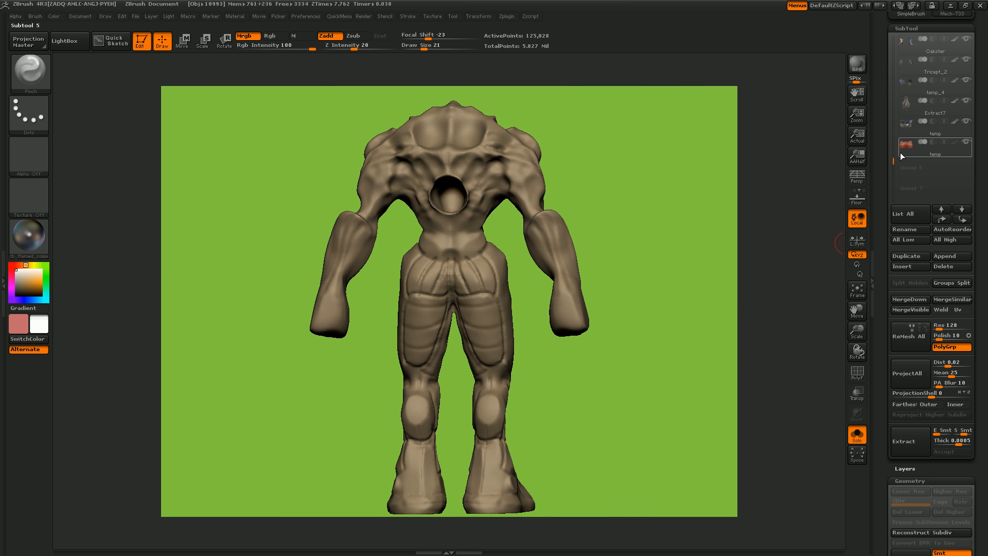
{"action": "mouse_move", "coordinate": [905, 154]}
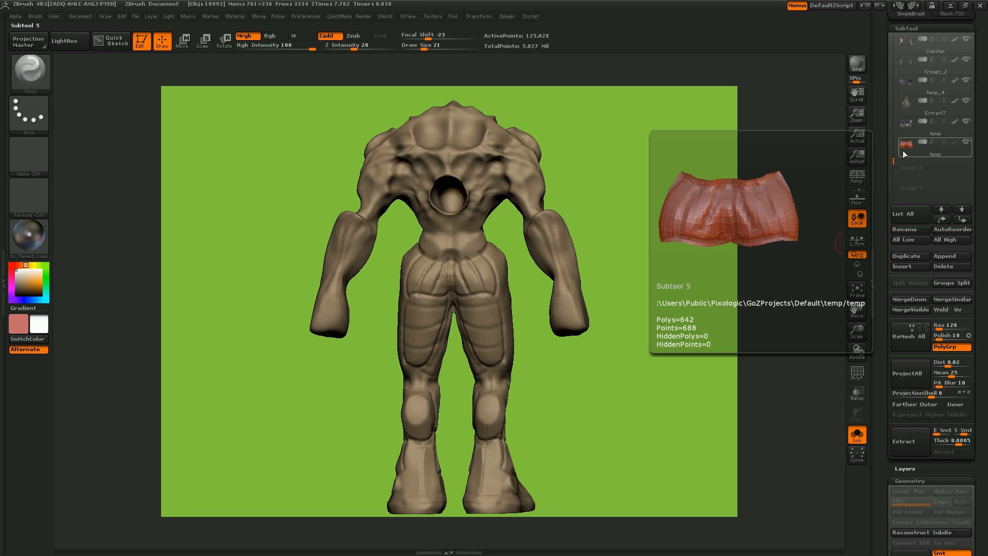
{"action": "left_click", "coordinate": [856, 433]}
{"action": "mouse_move", "coordinate": [659, 307]}
{"action": "left_mouse_down"}
{"action": "mouse_move", "coordinate": [642, 296]}
{"action": "mouse_move", "coordinate": [662, 302]}
{"action": "left_mouse_up"}
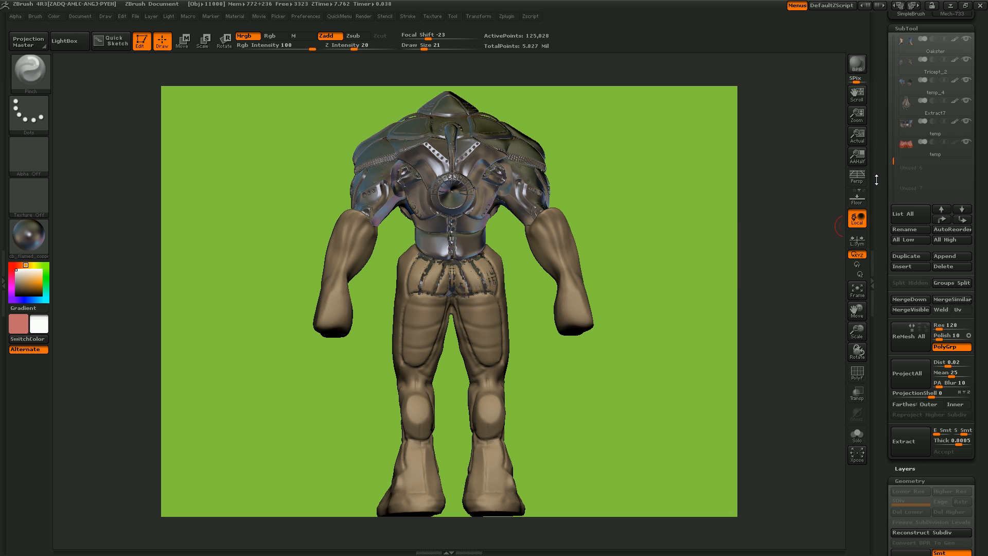
- Work the Mech-733 body surface beneath the new rear hip mesh and switch to the Dam_Standard brush to push it inward
{"action": "left_click_drag", "start_coordinate": [894, 162], "coordinate": [896, 70]}
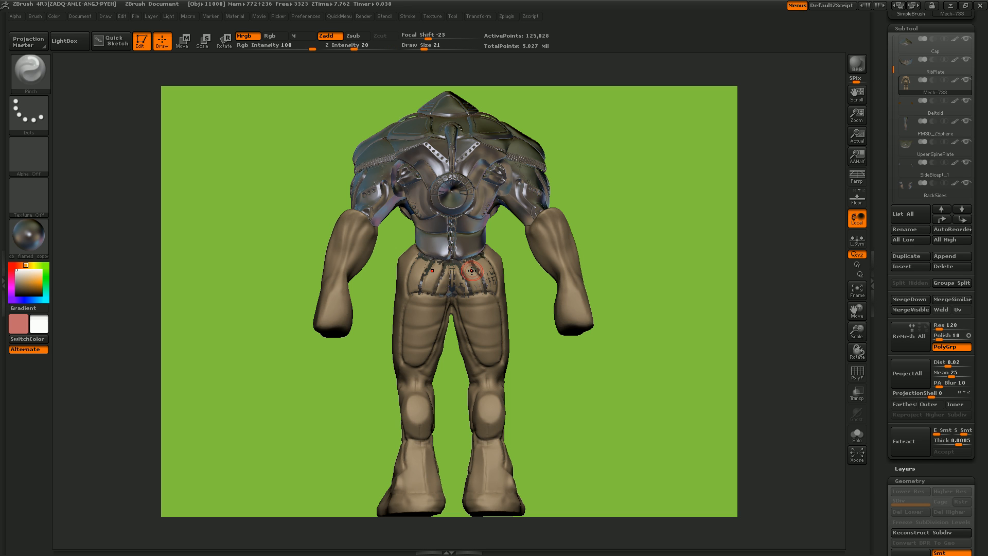
{"action": "mouse_move", "coordinate": [476, 272]}
{"action": "left_mouse_down", "text": "shift"}
{"action": "mouse_move", "coordinate": [433, 278]}
{"action": "mouse_move", "coordinate": [474, 273]}
{"action": "mouse_move", "coordinate": [452, 266]}
{"action": "mouse_move", "coordinate": [475, 261]}
{"action": "mouse_move", "coordinate": [493, 291]}
{"action": "left_mouse_up", "text": "shift"}
{"action": "key", "text": "b"}
{"action": "key", "text": "d"}
{"action": "key", "text": "s"}
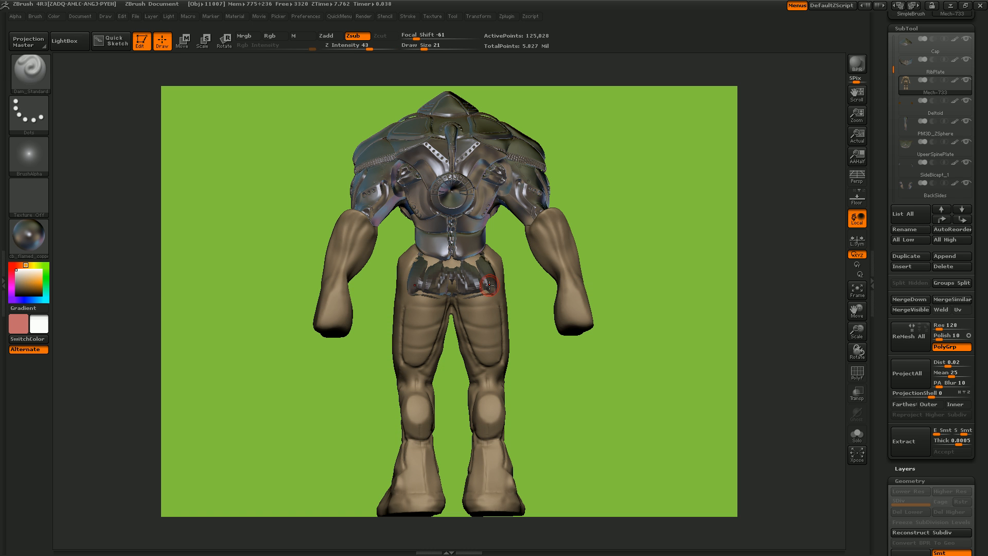
- Undo the last stroke and sink the body further beneath the rear hip mesh with the Standard brush, setting Z Intensity to 16
{"action": "key", "text": "ctrl+z"}
{"action": "key", "text": "b"}
{"action": "key", "text": "s"}
{"action": "key", "text": "t"}
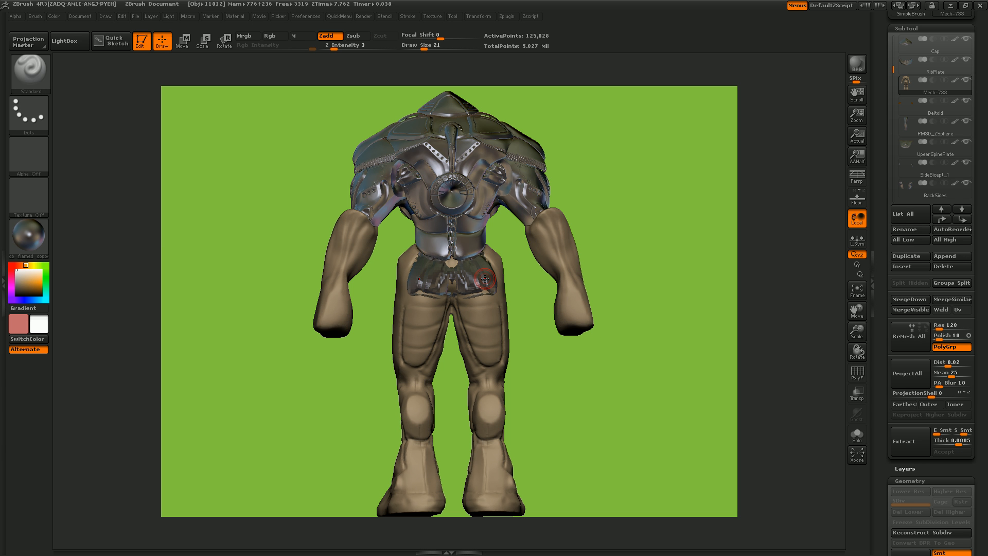
{"action": "left_click", "coordinate": [350, 47]}
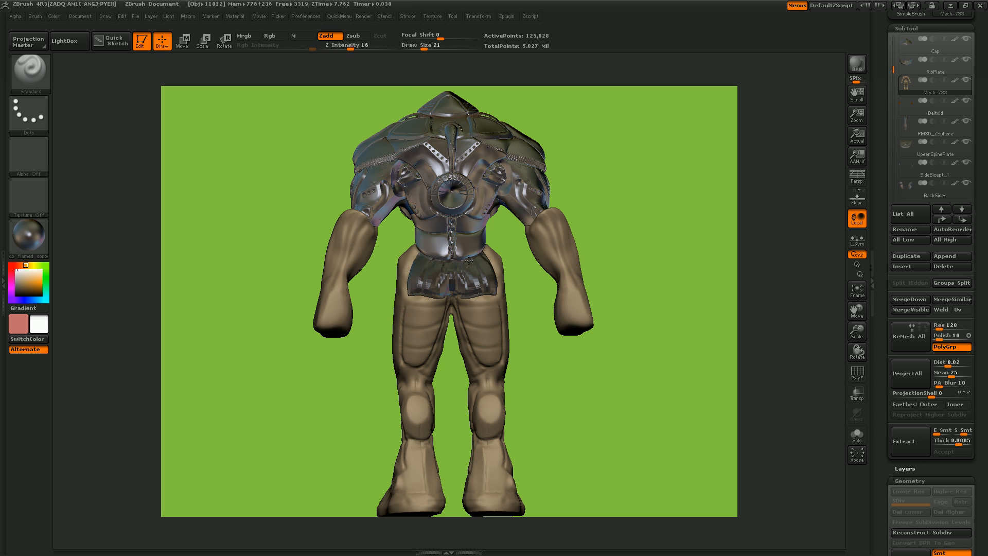
- Choose the dm_redbluepewter_02 matcap as the current material and enable Mrgb
{"action": "left_click_drag", "start_coordinate": [636, 319], "coordinate": [205, 275]}
{"action": "left_click", "coordinate": [39, 247]}
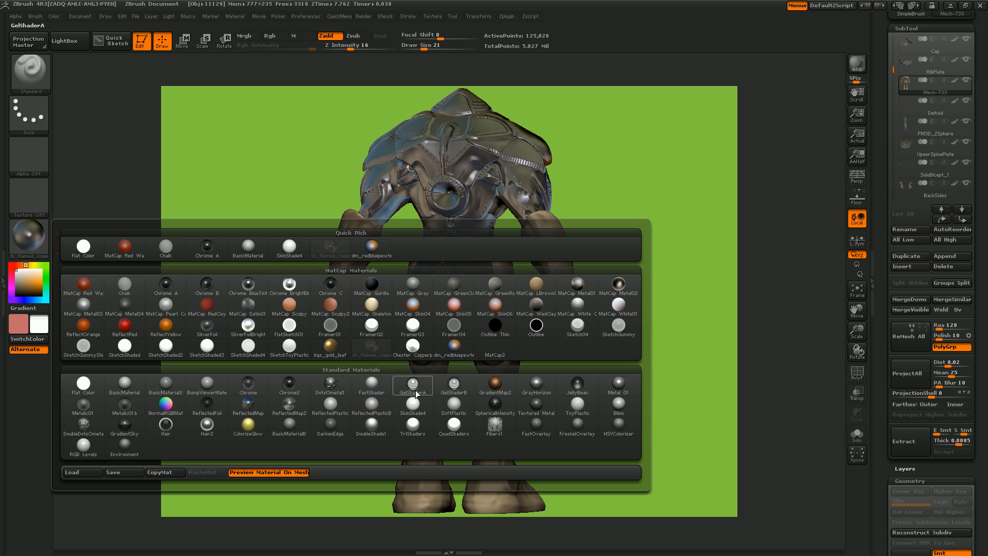
{"action": "left_click", "coordinate": [455, 346]}
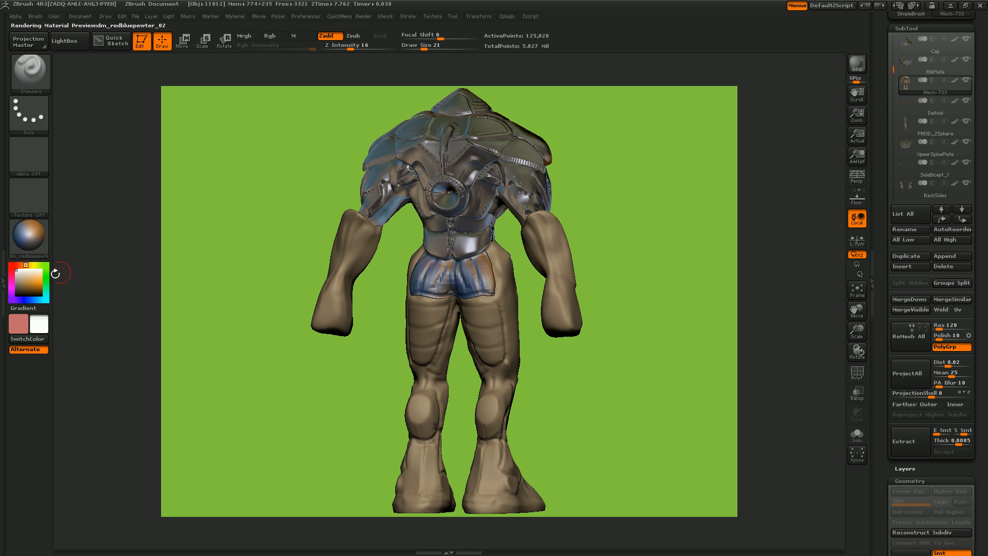
{"action": "left_click", "coordinate": [246, 36]}
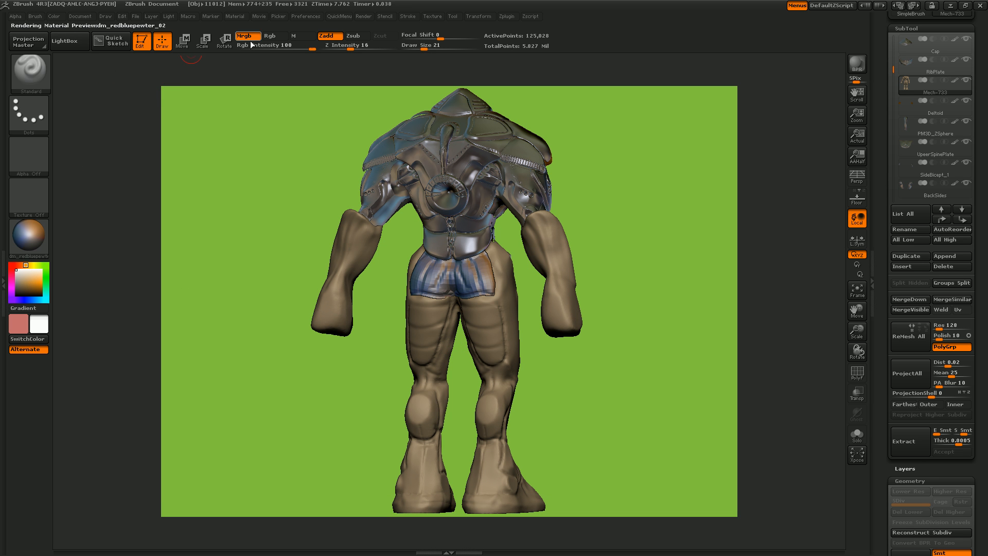
- Try filling the whole Mech-733 body with the dm_redbluepewter_02 material, and undo the fill
{"action": "key", "text": "space"}
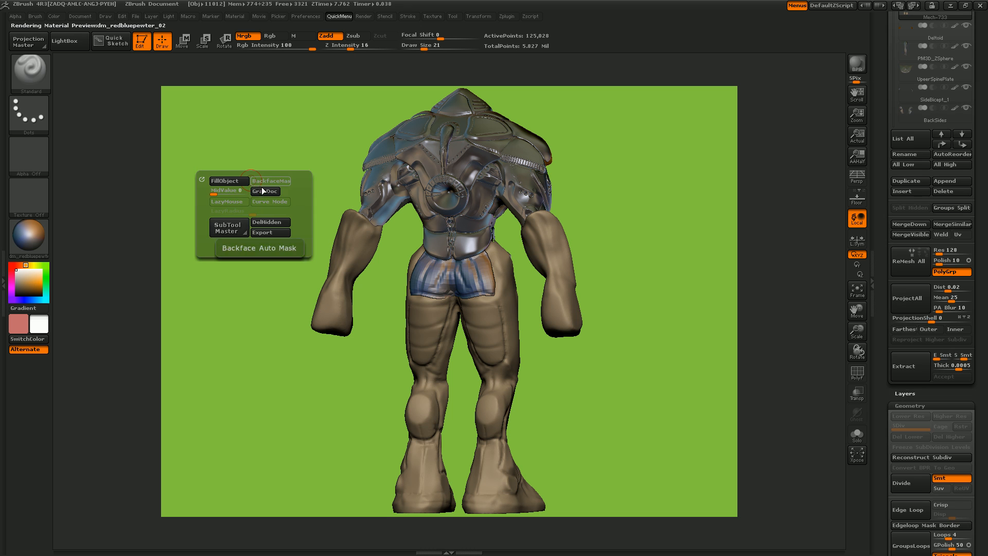
{"action": "left_click", "coordinate": [229, 181]}
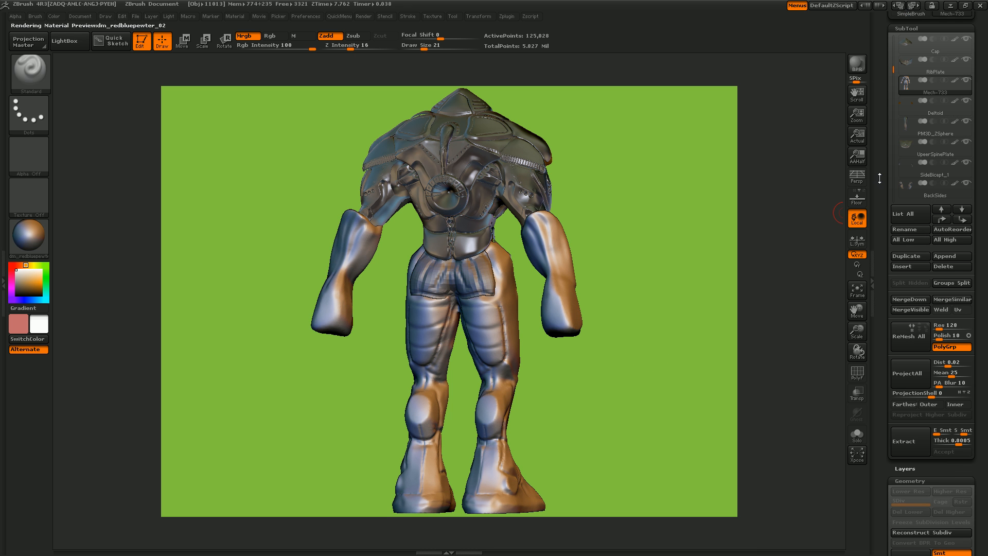
{"action": "left_click_drag", "start_coordinate": [883, 165], "coordinate": [873, 174]}
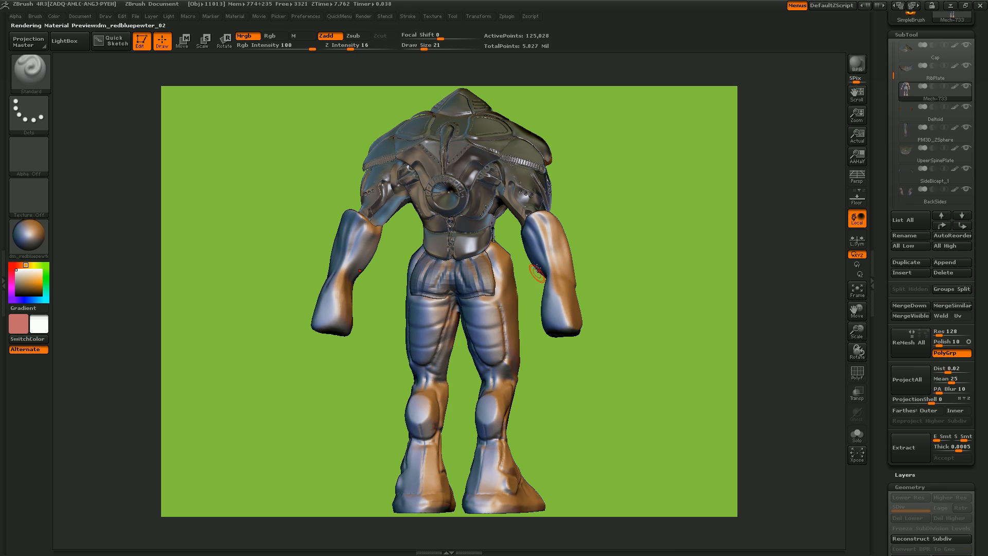
{"action": "key", "text": "ctrl+z"}
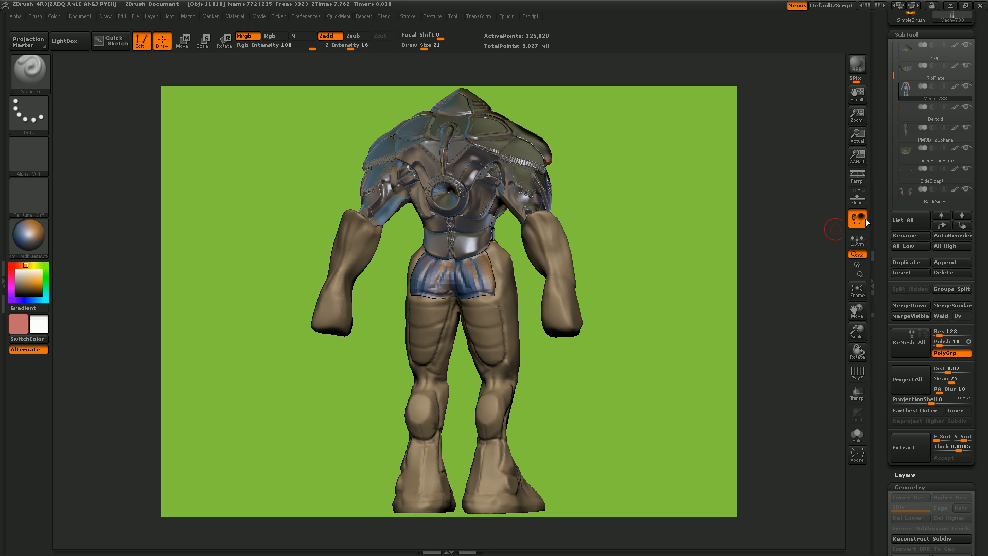
- Select the red rear hip temp subtool at the end of the subtool list and rename it Butt
{"action": "left_click_drag", "start_coordinate": [895, 70], "coordinate": [894, 176]}
{"action": "left_click", "coordinate": [913, 137]}
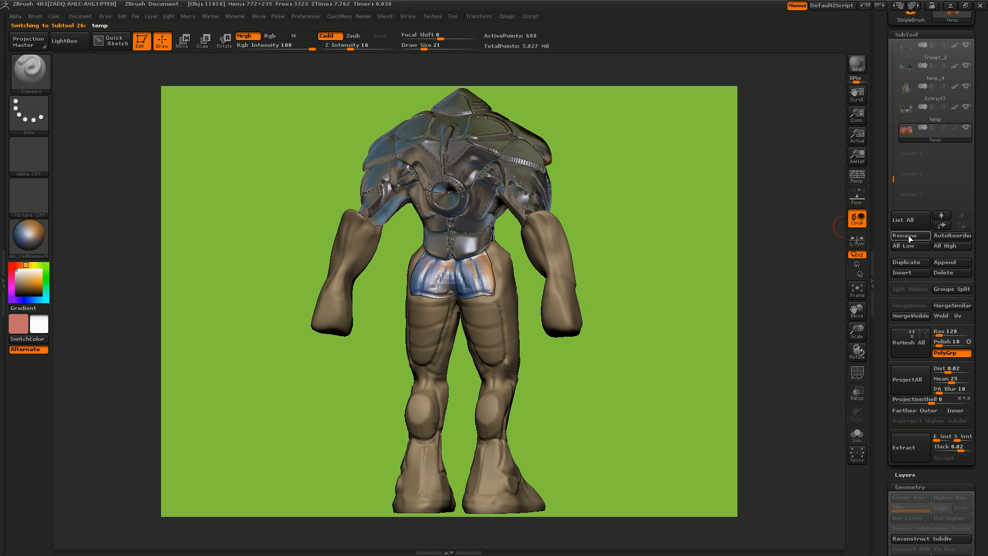
{"action": "left_click", "coordinate": [909, 236]}
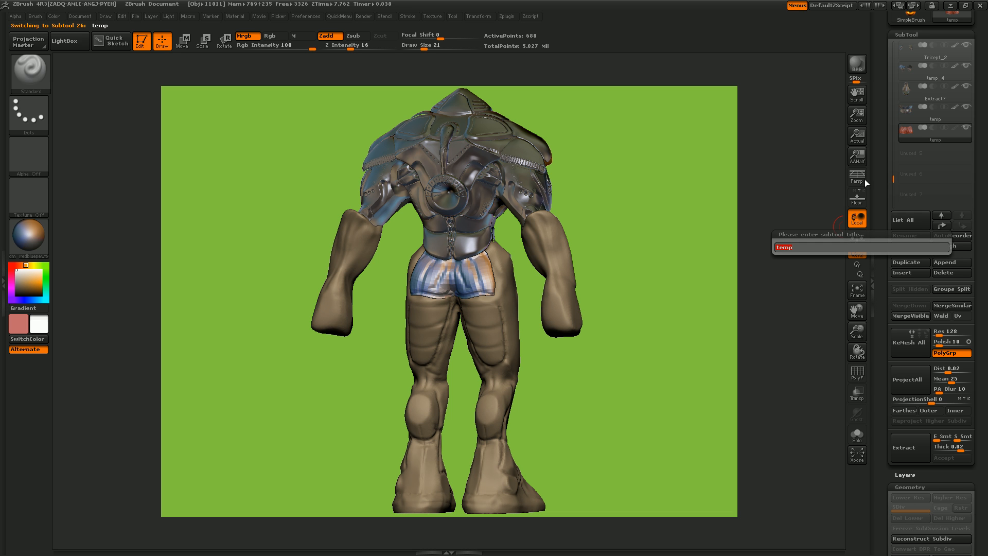
{"action": "key", "text": "BackSpace"}
{"action": "type", "text": "Butt"}
{"action": "key", "text": "Return"}
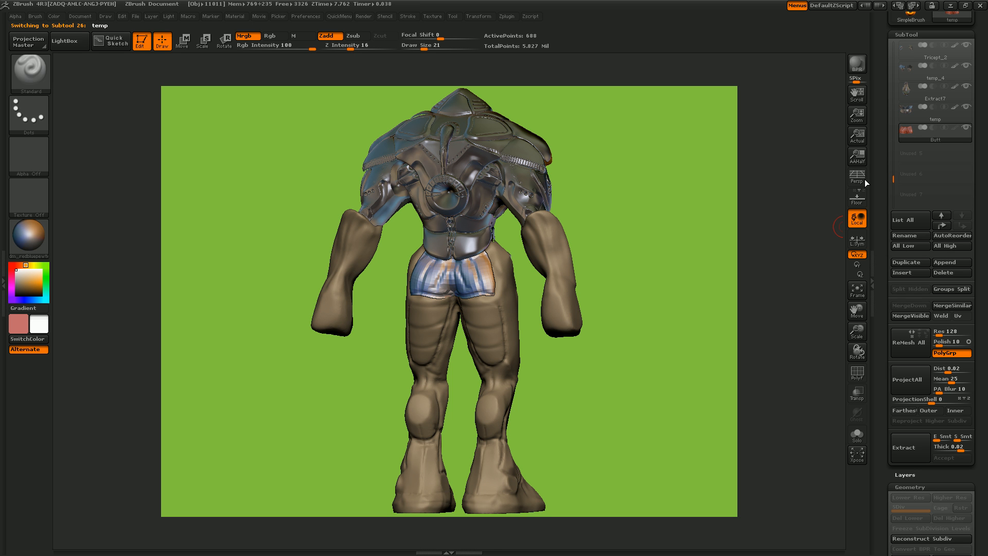
- Divide the Butt mesh twice to reach subdivision level 3
{"action": "left_click_drag", "start_coordinate": [585, 258], "coordinate": [671, 304]}
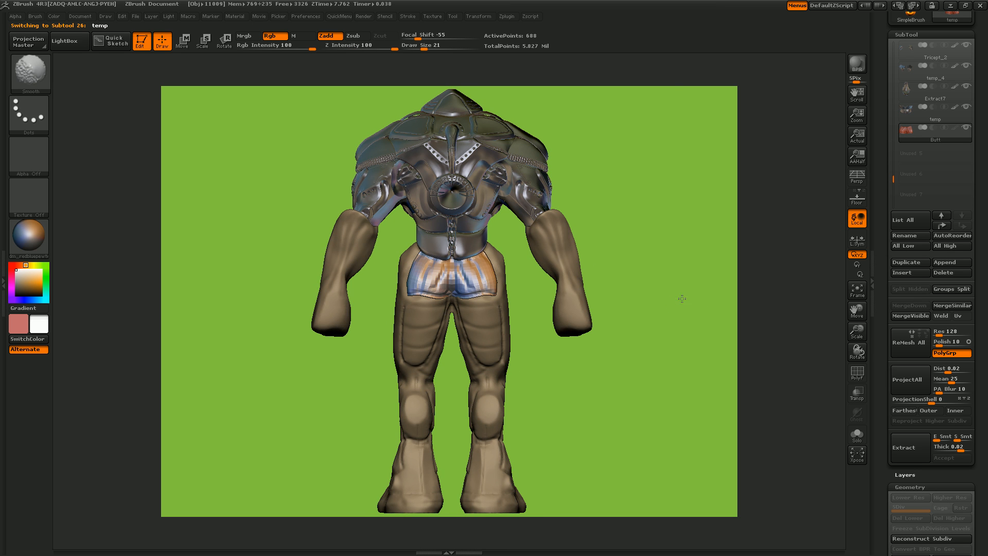
{"action": "left_click", "coordinate": [858, 291]}
{"action": "left_click_drag", "start_coordinate": [858, 335], "coordinate": [884, 334]}
{"action": "scroll", "coordinate": [906, 334], "scroll_direction": "down", "scroll_amount": 5}
{"action": "left_click", "coordinate": [920, 310]}
{"action": "left_click", "coordinate": [921, 313]}
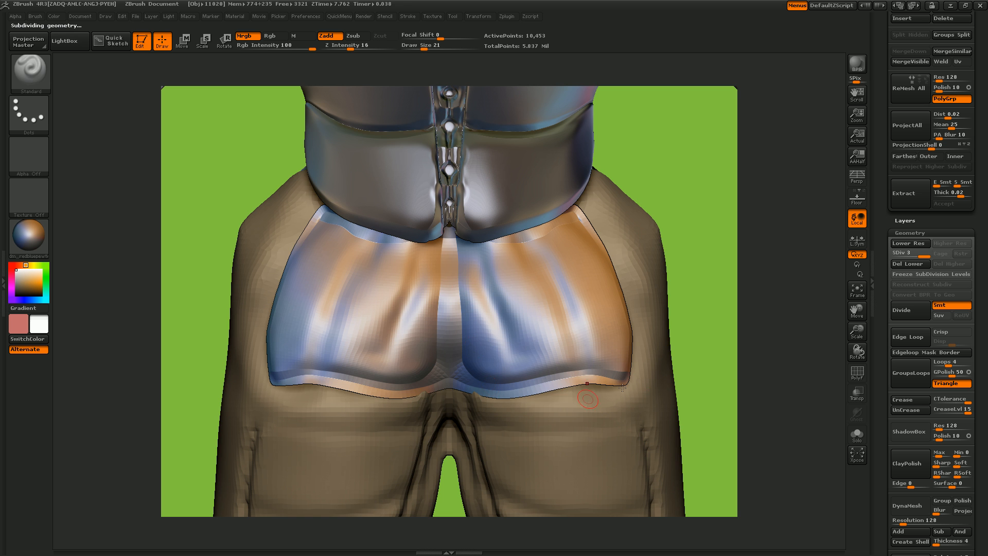
- Enlarge the brush to draw size 51 and smooth the diagonal folds on both halves of the Butt mesh
{"action": "left_click_drag", "start_coordinate": [692, 346], "coordinate": [535, 379]}
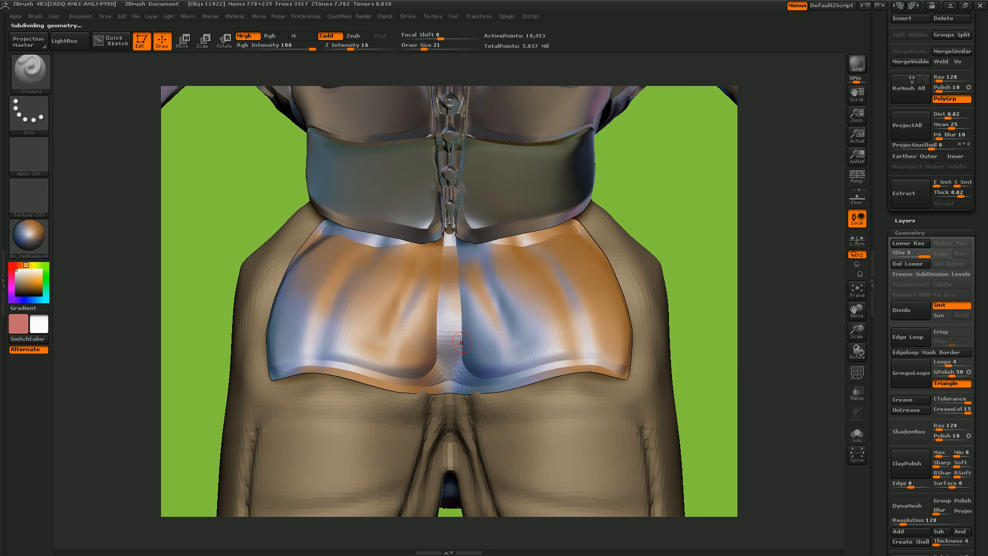
{"action": "mouse_move", "coordinate": [712, 324]}
{"action": "left_mouse_down"}
{"action": "mouse_move", "coordinate": [715, 350]}
{"action": "mouse_move", "coordinate": [749, 336]}
{"action": "mouse_move", "coordinate": [741, 332]}
{"action": "left_mouse_up"}
{"action": "key", "text": "bracketright"}
{"action": "key", "text": "bracketright"}
{"action": "key", "text": "shift"}
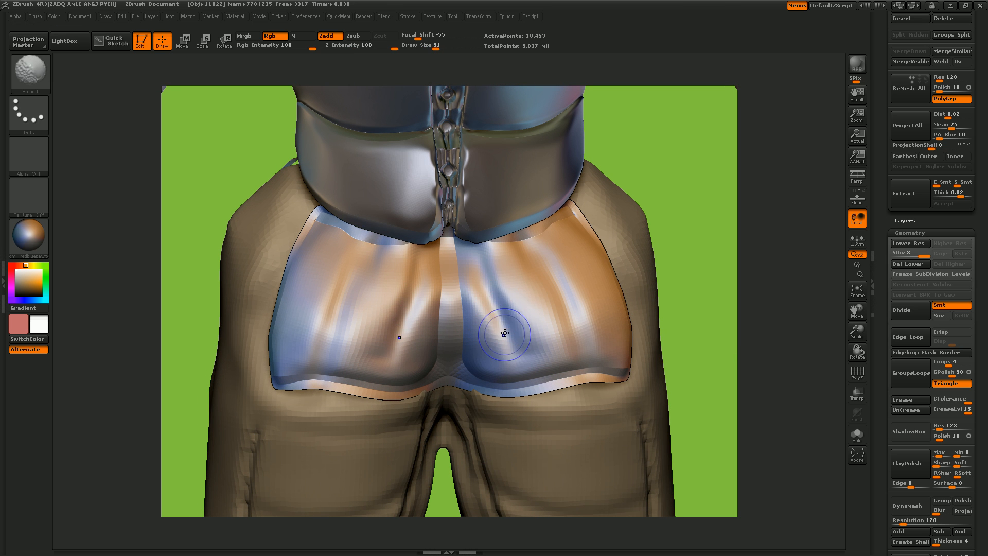
{"action": "mouse_move", "coordinate": [501, 335]}
{"action": "left_mouse_down", "text": "shift"}
{"action": "mouse_move", "coordinate": [501, 315]}
{"action": "mouse_move", "coordinate": [555, 332]}
{"action": "mouse_move", "coordinate": [557, 310]}
{"action": "left_mouse_up", "text": "shift"}
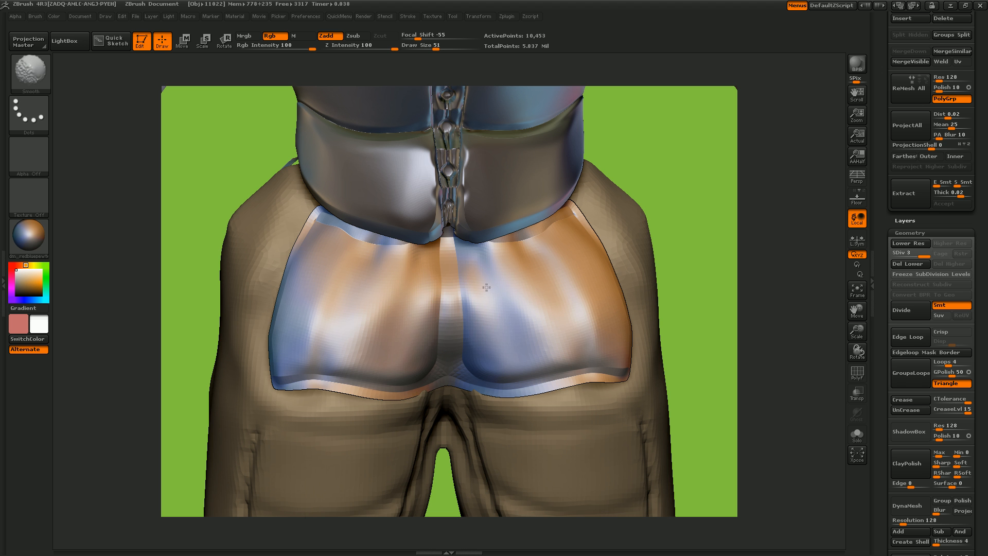
{"action": "left_click_drag", "start_coordinate": [717, 309], "coordinate": [673, 320]}
{"action": "left_click_drag", "start_coordinate": [567, 298], "coordinate": [569, 296]}
{"action": "key", "text": "ctrl+z"}
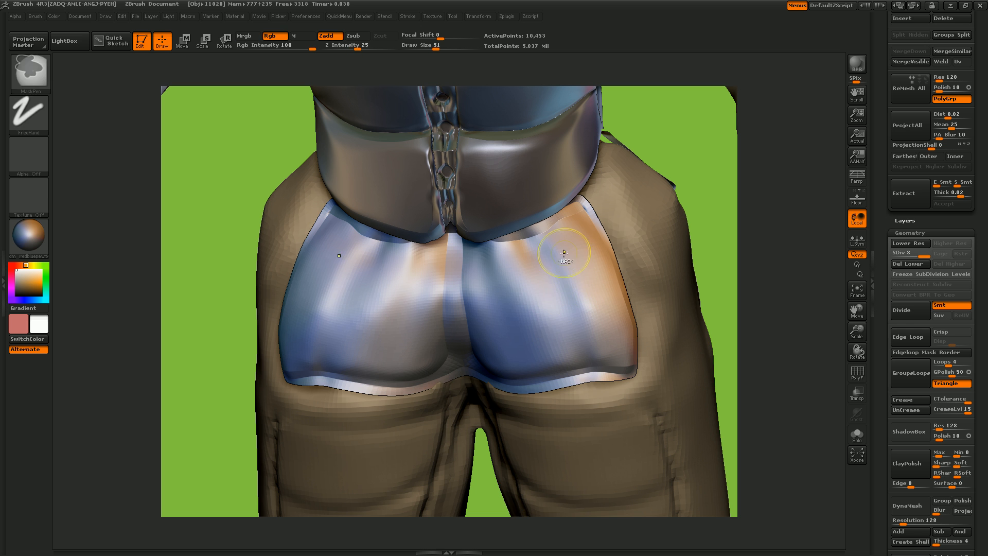
- Smooth the remaining vertical folds and start polishing both halves of the Butt mesh with the hPolish brush
{"action": "left_click_drag", "start_coordinate": [510, 320], "coordinate": [506, 325], "text": "shift"}
{"action": "left_click_drag", "start_coordinate": [578, 301], "coordinate": [568, 337], "text": "shift"}
{"action": "mouse_move", "coordinate": [507, 342]}
{"action": "left_mouse_down", "text": "shift"}
{"action": "mouse_move", "coordinate": [499, 275]}
{"action": "mouse_move", "coordinate": [548, 319]}
{"action": "mouse_move", "coordinate": [610, 349]}
{"action": "mouse_move", "coordinate": [543, 343]}
{"action": "mouse_move", "coordinate": [489, 284]}
{"action": "left_mouse_up", "text": "shift"}
{"action": "key", "text": "b"}
{"action": "key", "text": "h"}
{"action": "key", "text": "p"}
{"action": "left_click_drag", "start_coordinate": [578, 264], "coordinate": [530, 309]}
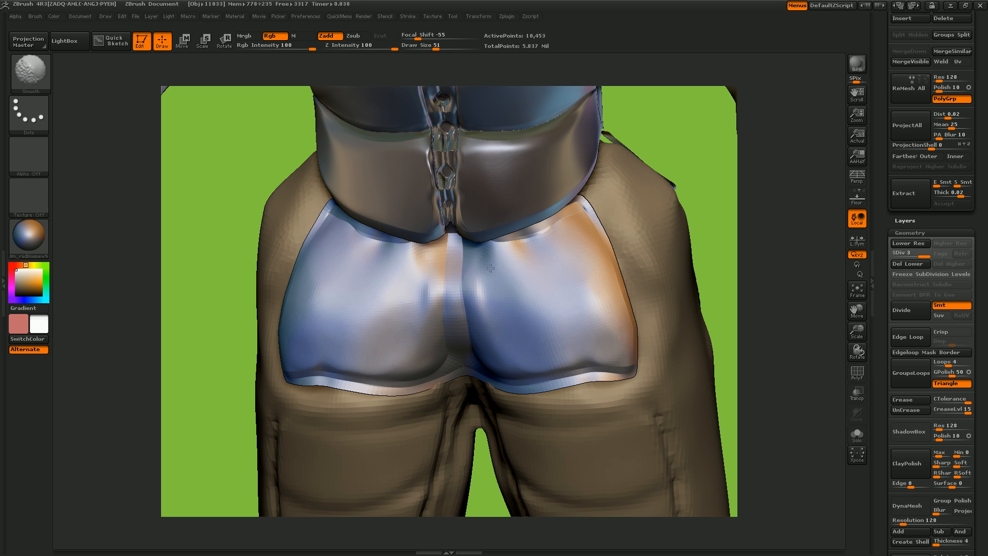
- Build up volume across the middle of both halves of the Butt mesh with the Inflat brush at Z Intensity 10
{"action": "key", "text": "b"}
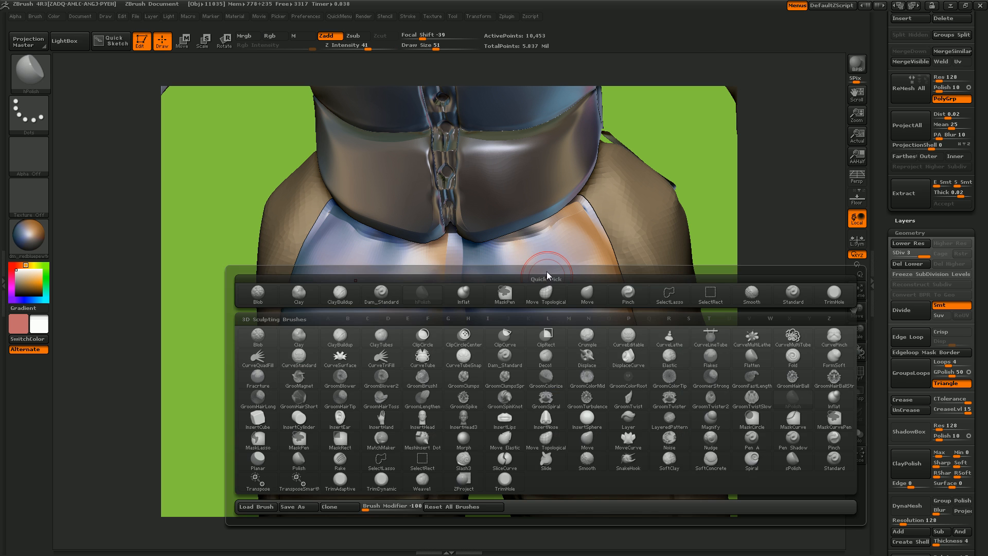
{"action": "key", "text": "i"}
{"action": "key", "text": "n"}
{"action": "mouse_move", "coordinate": [507, 280]}
{"action": "left_mouse_down"}
{"action": "mouse_move", "coordinate": [520, 281]}
{"action": "mouse_move", "coordinate": [504, 299]}
{"action": "mouse_move", "coordinate": [553, 334]}
{"action": "mouse_move", "coordinate": [535, 337]}
{"action": "mouse_move", "coordinate": [562, 298]}
{"action": "mouse_move", "coordinate": [545, 301]}
{"action": "left_mouse_up"}
{"action": "key", "text": "b"}
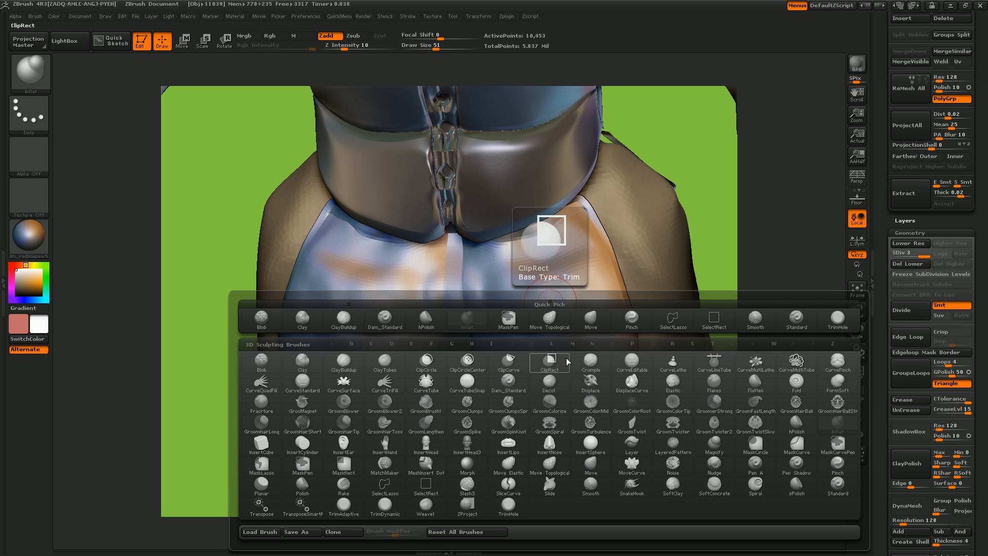
{"action": "key", "text": "i"}
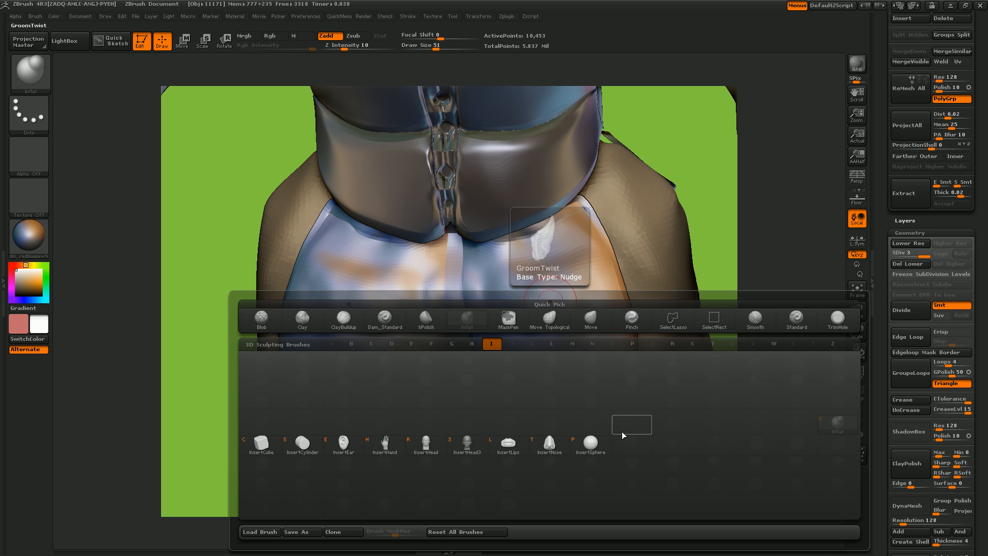
{"action": "left_click", "coordinate": [587, 445]}
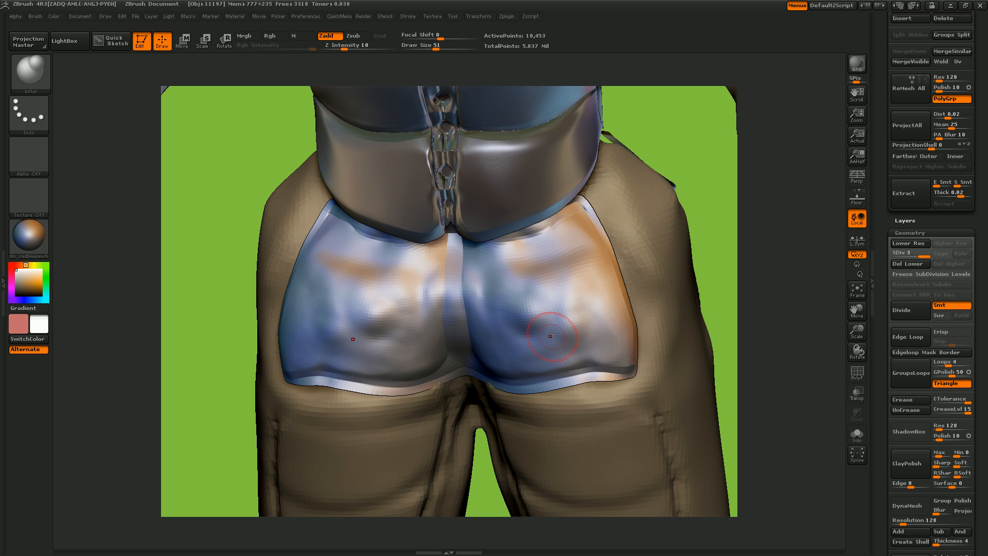
{"action": "left_click_drag", "start_coordinate": [551, 272], "coordinate": [505, 285]}
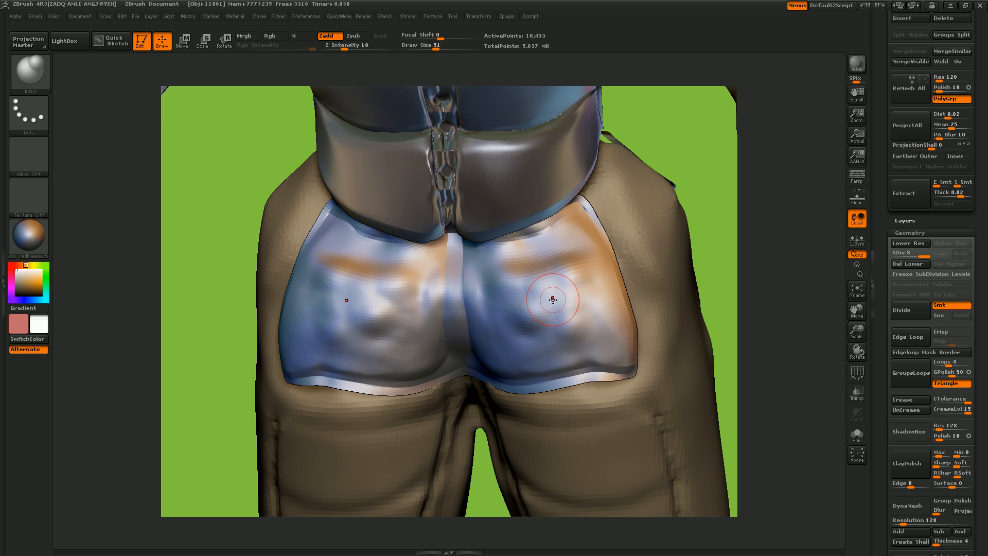
- Flatten the inflated bumps on both halves with the hPolish brush at draw size 91
{"action": "key", "text": "b"}
{"action": "key", "text": "h"}
{"action": "key", "text": "p"}
{"action": "key", "text": "bracketright"}
{"action": "key", "text": "bracketright"}
{"action": "key", "text": "bracketright"}
{"action": "key", "text": "bracketright"}
{"action": "mouse_move", "coordinate": [552, 307]}
{"action": "left_mouse_down"}
{"action": "mouse_move", "coordinate": [540, 311]}
{"action": "mouse_move", "coordinate": [566, 335]}
{"action": "mouse_move", "coordinate": [583, 314]}
{"action": "left_mouse_up"}
{"action": "mouse_move", "coordinate": [514, 331]}
{"action": "left_mouse_down", "text": "shift"}
{"action": "mouse_move", "coordinate": [539, 280]}
{"action": "mouse_move", "coordinate": [526, 282]}
{"action": "mouse_move", "coordinate": [571, 289]}
{"action": "mouse_move", "coordinate": [580, 349]}
{"action": "left_mouse_up", "text": "shift"}
- Polish the center, outer side and upper area of the Butt mesh into even planes
{"action": "mouse_move", "coordinate": [857, 332]}
{"action": "left_mouse_down"}
{"action": "mouse_move", "coordinate": [676, 352]}
{"action": "mouse_move", "coordinate": [829, 356]}
{"action": "mouse_move", "coordinate": [905, 478]}
{"action": "left_mouse_up"}
{"action": "mouse_move", "coordinate": [514, 334]}
{"action": "left_mouse_down"}
{"action": "mouse_move", "coordinate": [502, 329]}
{"action": "mouse_move", "coordinate": [519, 329]}
{"action": "left_mouse_up"}
{"action": "left_click_drag", "start_coordinate": [583, 319], "coordinate": [594, 315]}
{"action": "mouse_move", "coordinate": [593, 266]}
{"action": "left_mouse_down"}
{"action": "mouse_move", "coordinate": [525, 242]}
{"action": "mouse_move", "coordinate": [507, 249]}
{"action": "mouse_move", "coordinate": [569, 237]}
{"action": "left_mouse_up"}
{"action": "left_click_drag", "start_coordinate": [527, 321], "coordinate": [508, 331]}
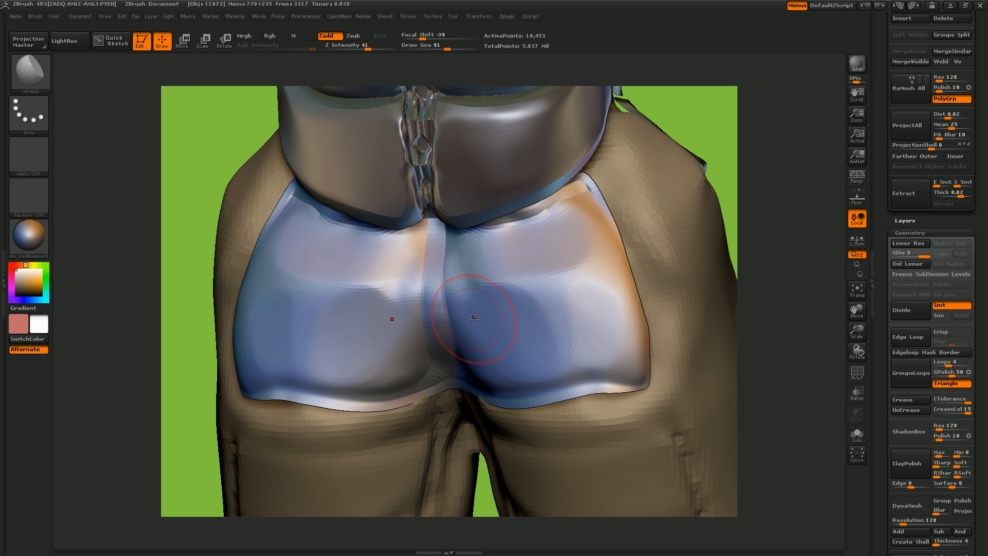
- Smooth away the raised central ridge and blend both halves of the Butt mesh together
{"action": "mouse_move", "coordinate": [459, 253]}
{"action": "left_mouse_down"}
{"action": "mouse_move", "coordinate": [454, 330]}
{"action": "mouse_move", "coordinate": [441, 300]}
{"action": "mouse_move", "coordinate": [459, 311]}
{"action": "left_mouse_up"}
{"action": "mouse_move", "coordinate": [456, 349]}
{"action": "left_mouse_down", "text": "shift"}
{"action": "mouse_move", "coordinate": [463, 257]}
{"action": "mouse_move", "coordinate": [510, 375]}
{"action": "left_mouse_up", "text": "shift"}
{"action": "mouse_move", "coordinate": [530, 287]}
{"action": "left_mouse_down", "text": "shift"}
{"action": "mouse_move", "coordinate": [499, 254]}
{"action": "mouse_move", "coordinate": [587, 297]}
{"action": "mouse_move", "coordinate": [612, 384]}
{"action": "left_mouse_up", "text": "shift"}
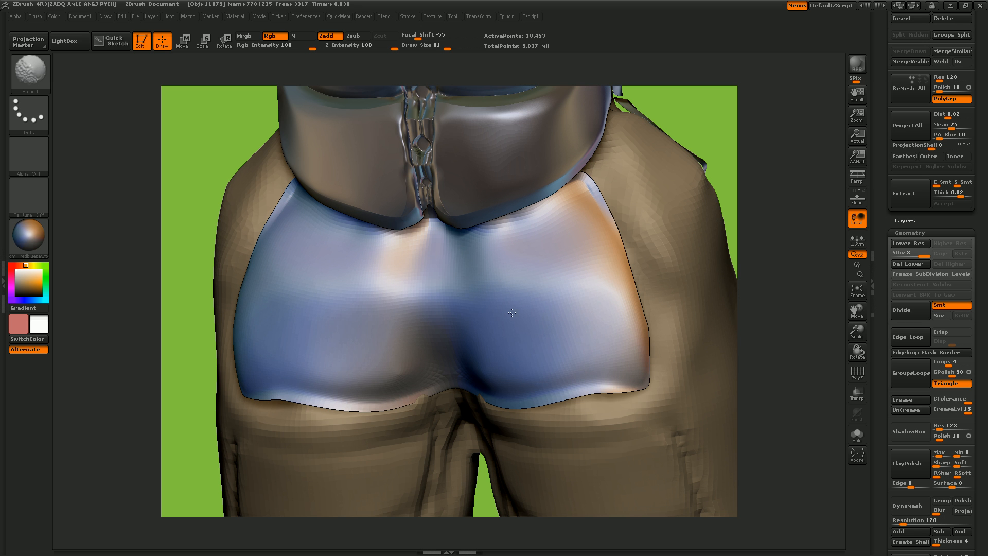
{"action": "left_click_drag", "start_coordinate": [480, 343], "coordinate": [501, 365], "text": "shift"}
- Flatten the outer flanks and lower curves of the Butt mesh into distinct facets with the hPolish brush
{"action": "mouse_move", "coordinate": [573, 239]}
{"action": "left_mouse_down"}
{"action": "mouse_move", "coordinate": [636, 378]}
{"action": "mouse_move", "coordinate": [598, 225]}
{"action": "mouse_move", "coordinate": [621, 368]}
{"action": "left_mouse_up"}
{"action": "mouse_move", "coordinate": [602, 233]}
{"action": "left_mouse_down"}
{"action": "mouse_move", "coordinate": [625, 368]}
{"action": "mouse_move", "coordinate": [616, 374]}
{"action": "left_mouse_up"}
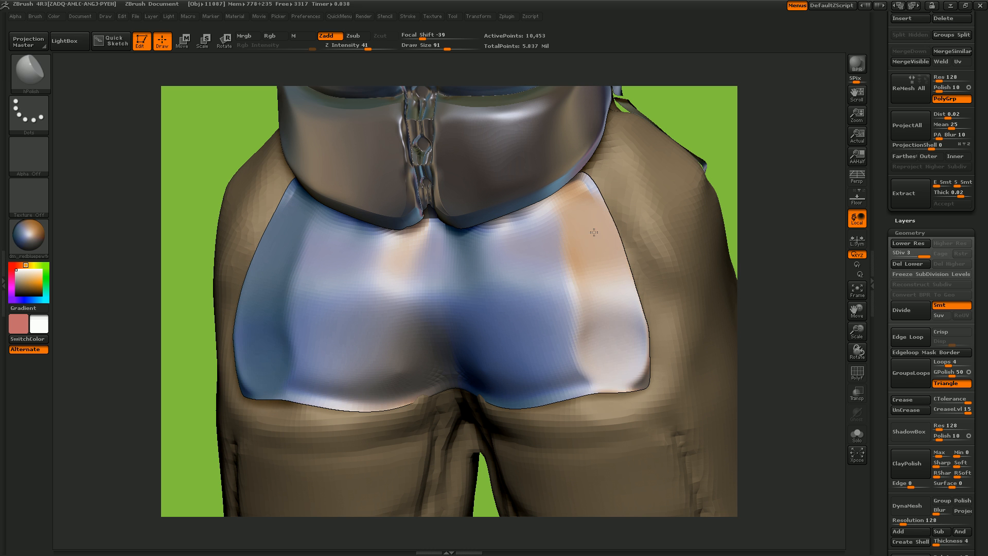
{"action": "left_click_drag", "start_coordinate": [591, 218], "coordinate": [583, 368]}
{"action": "mouse_move", "coordinate": [592, 297]}
{"action": "left_mouse_down"}
{"action": "mouse_move", "coordinate": [604, 329]}
{"action": "mouse_move", "coordinate": [582, 360]}
{"action": "mouse_move", "coordinate": [607, 302]}
{"action": "mouse_move", "coordinate": [596, 294]}
{"action": "mouse_move", "coordinate": [522, 383]}
{"action": "left_mouse_up"}
{"action": "left_click_drag", "start_coordinate": [547, 309], "coordinate": [515, 365]}
{"action": "left_click_drag", "start_coordinate": [515, 309], "coordinate": [479, 360]}
- Carve vertical grooves along both sides of the Butt mesh's center with the Dam_Standard brush at draw size 51 and smooth them
{"action": "key", "text": "b"}
{"action": "key", "text": "d"}
{"action": "key", "text": "s"}
{"action": "left_click_drag", "start_coordinate": [454, 235], "coordinate": [479, 382]}
{"action": "mouse_move", "coordinate": [461, 330]}
{"action": "left_mouse_down", "text": "shift"}
{"action": "mouse_move", "coordinate": [453, 280]}
{"action": "mouse_move", "coordinate": [462, 311]}
{"action": "mouse_move", "coordinate": [445, 292]}
{"action": "left_mouse_up", "text": "shift"}
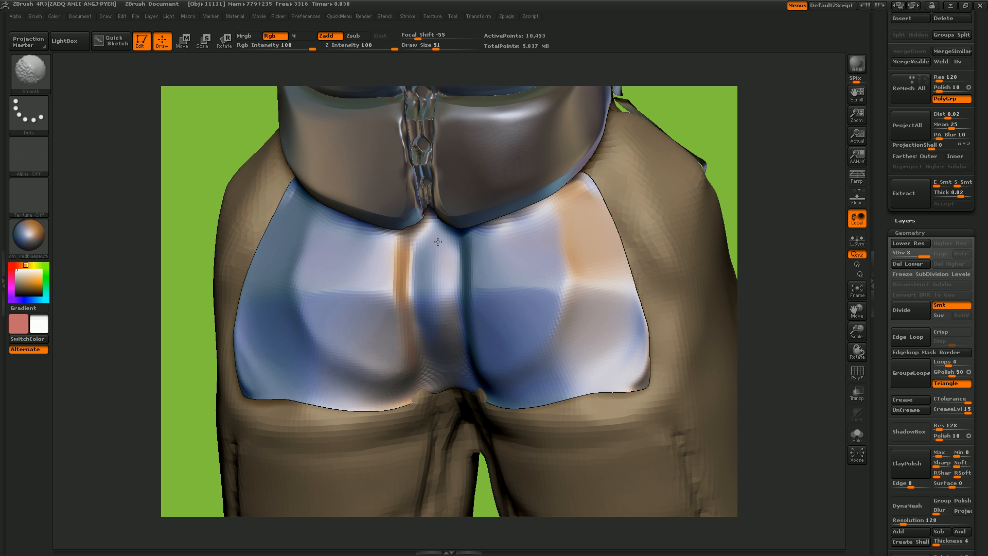
- Sharpen the curved facet edges on both halves of the Butt mesh with the Pinch brush at draw size 51
{"action": "key", "text": "b"}
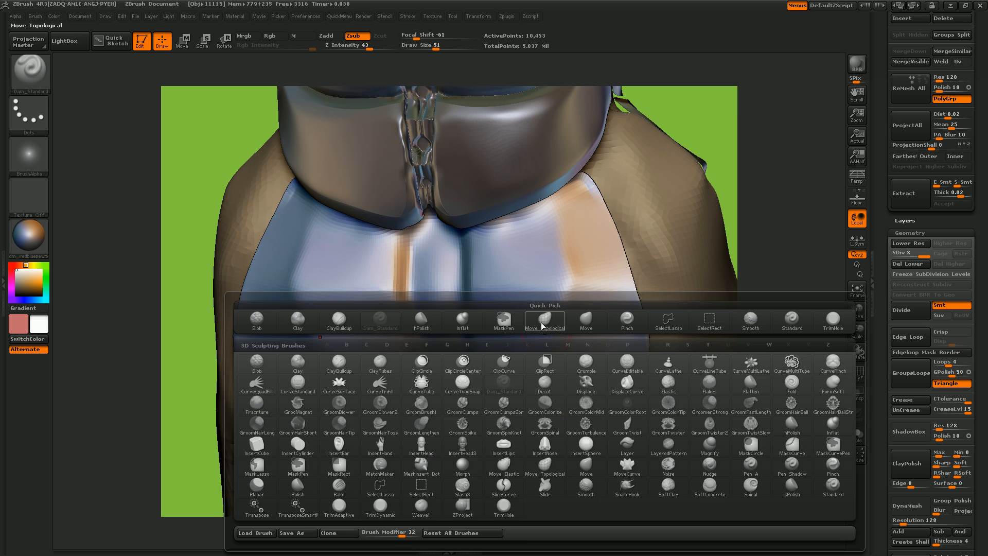
{"action": "key", "text": "p"}
{"action": "key", "text": "i"}
{"action": "mouse_move", "coordinate": [562, 310]}
{"action": "left_mouse_down"}
{"action": "mouse_move", "coordinate": [510, 377]}
{"action": "mouse_move", "coordinate": [529, 355]}
{"action": "left_mouse_up"}
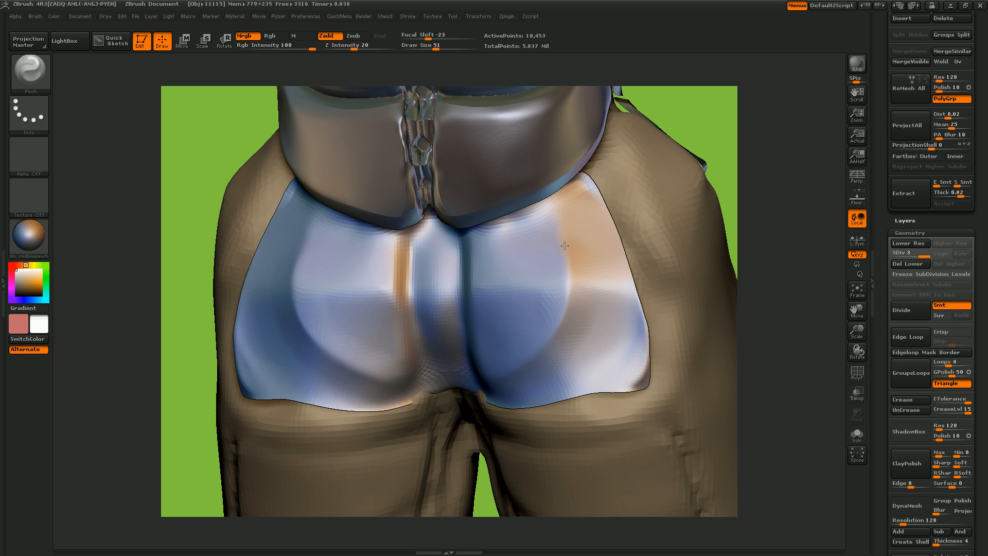
{"action": "left_click_drag", "start_coordinate": [463, 294], "coordinate": [525, 295]}
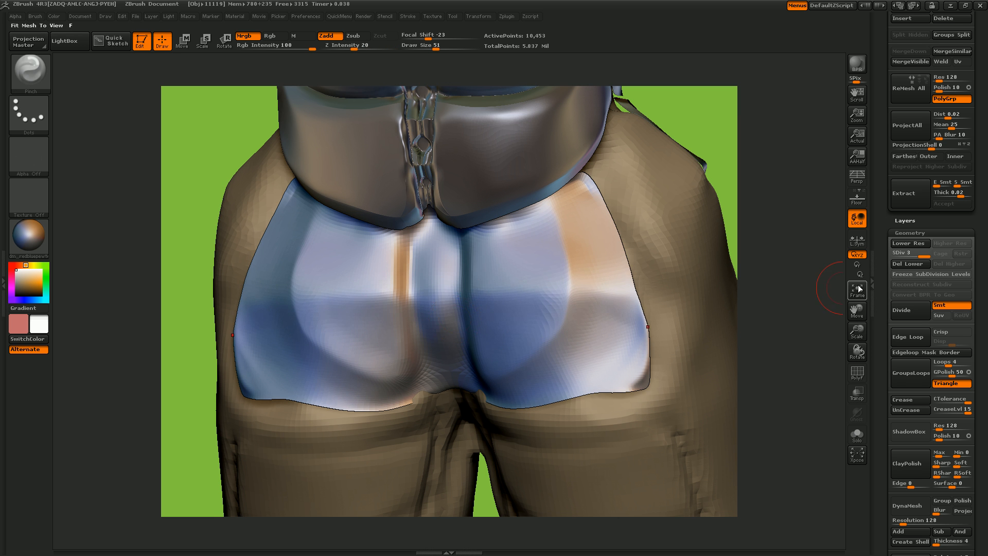
{"action": "mouse_move", "coordinate": [601, 294]}
{"action": "left_mouse_down", "text": "shift"}
{"action": "mouse_move", "coordinate": [596, 313]}
{"action": "mouse_move", "coordinate": [633, 347]}
{"action": "left_mouse_up", "text": "shift"}
- Pull the two halves of the Butt mesh into a fuller volume with the Move brush at draw size 91
{"action": "key", "text": "b"}
{"action": "key", "text": "m"}
{"action": "key", "text": "v"}
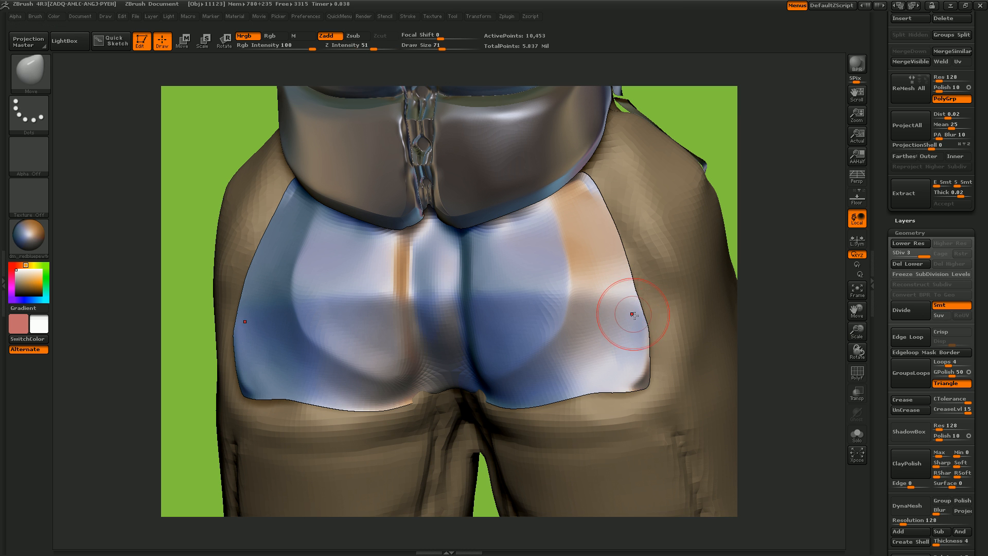
{"action": "left_click_drag", "start_coordinate": [856, 330], "coordinate": [838, 260]}
{"action": "mouse_move", "coordinate": [697, 343]}
{"action": "left_mouse_down"}
{"action": "mouse_move", "coordinate": [666, 363]}
{"action": "mouse_move", "coordinate": [619, 313]}
{"action": "left_mouse_up"}
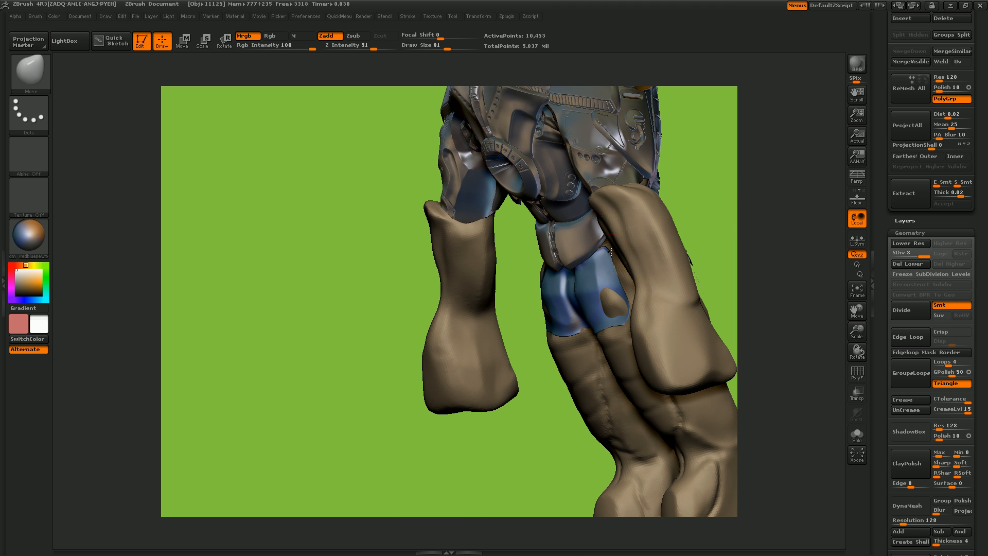
{"action": "left_click_drag", "start_coordinate": [587, 276], "coordinate": [584, 278]}
{"action": "left_click_drag", "start_coordinate": [549, 415], "coordinate": [606, 414]}
{"action": "left_click_drag", "start_coordinate": [568, 289], "coordinate": [576, 278]}
- Smooth both halves of the Butt mesh and reshape their outer flanks into a rounded silhouette
{"action": "key", "text": "shift"}
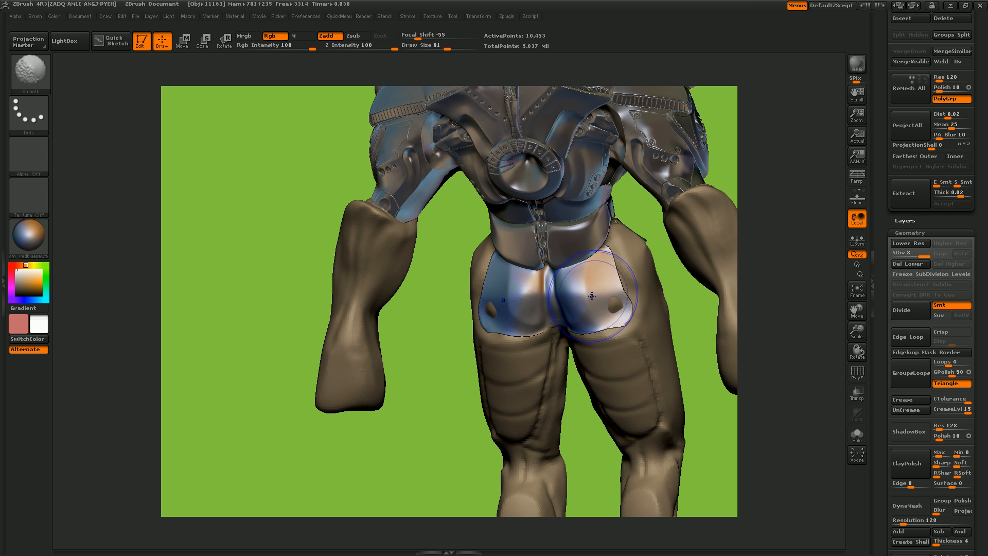
{"action": "left_click_drag", "start_coordinate": [591, 292], "coordinate": [578, 300], "text": "ctrl"}
{"action": "left_click_drag", "start_coordinate": [698, 320], "coordinate": [621, 287]}
{"action": "mouse_move", "coordinate": [515, 290]}
{"action": "left_mouse_down"}
{"action": "mouse_move", "coordinate": [518, 263]}
{"action": "mouse_move", "coordinate": [617, 262]}
{"action": "mouse_move", "coordinate": [681, 274]}
{"action": "left_mouse_up"}
{"action": "mouse_move", "coordinate": [593, 272]}
{"action": "left_mouse_down"}
{"action": "mouse_move", "coordinate": [598, 244]}
{"action": "mouse_move", "coordinate": [603, 283]}
{"action": "mouse_move", "coordinate": [582, 305]}
{"action": "mouse_move", "coordinate": [618, 368]}
{"action": "mouse_move", "coordinate": [619, 360]}
{"action": "left_mouse_up"}
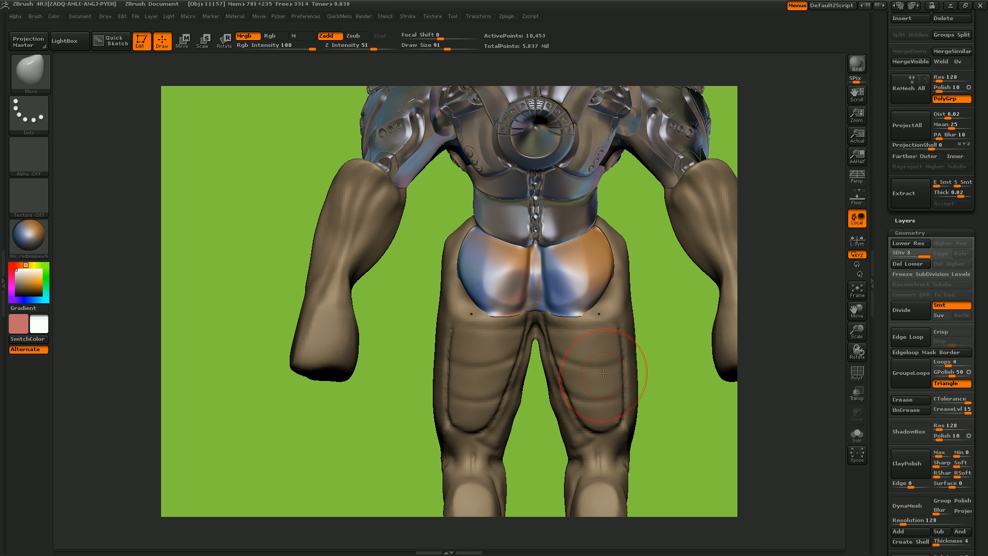
- Switch to the Mech-733 body subtool and move its upper rear thigh surface to fit beneath the plate's lower corners
{"action": "left_click", "coordinate": [641, 397], "text": "alt"}
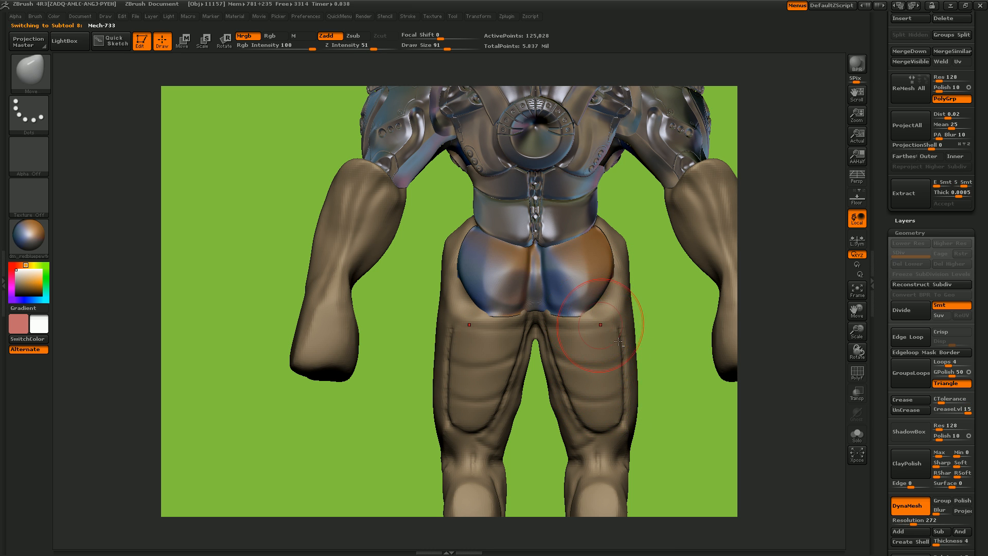
{"action": "left_click_drag", "start_coordinate": [608, 311], "coordinate": [605, 302]}
{"action": "left_click_drag", "start_coordinate": [683, 347], "coordinate": [624, 363]}
{"action": "left_click_drag", "start_coordinate": [606, 299], "coordinate": [610, 303]}
{"action": "left_click_drag", "start_coordinate": [473, 376], "coordinate": [541, 363]}
{"action": "mouse_move", "coordinate": [661, 313]}
{"action": "left_mouse_down"}
{"action": "mouse_move", "coordinate": [668, 347]}
{"action": "mouse_move", "coordinate": [589, 278]}
{"action": "left_mouse_up"}
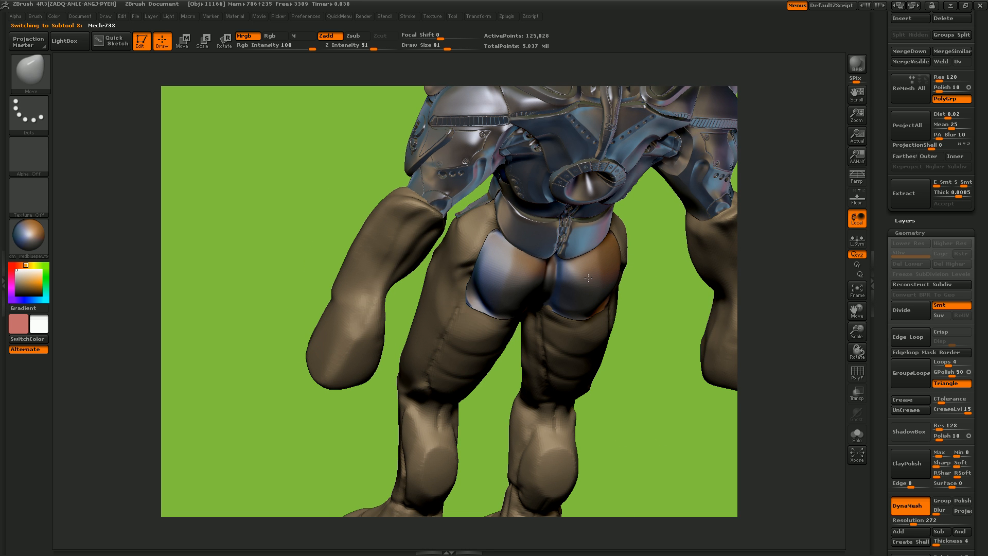
{"action": "left_click_drag", "start_coordinate": [649, 305], "coordinate": [619, 291]}
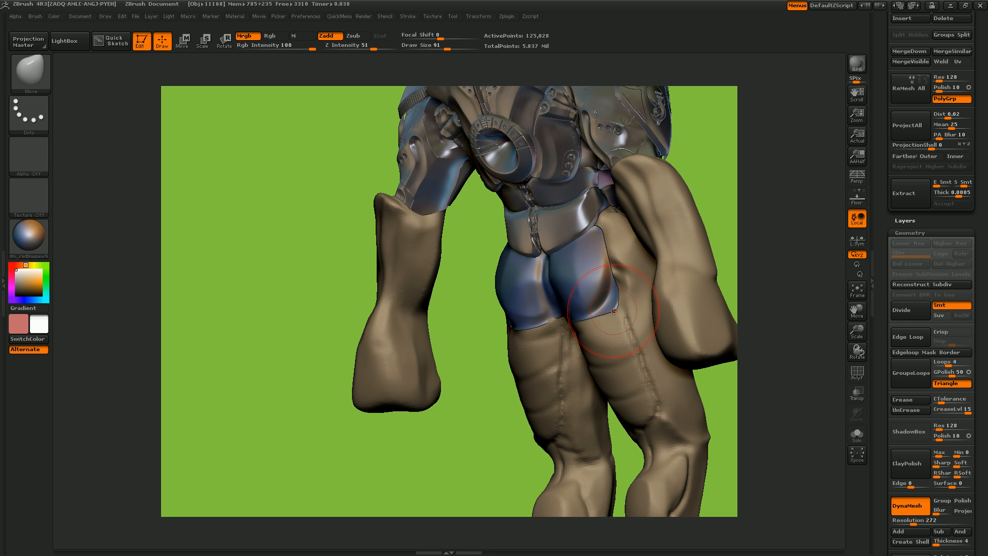
- Reselect the Butt subtool and adjust its lower outer corners with the Move brush at draw size 31
{"action": "left_click", "coordinate": [582, 288], "text": "alt"}
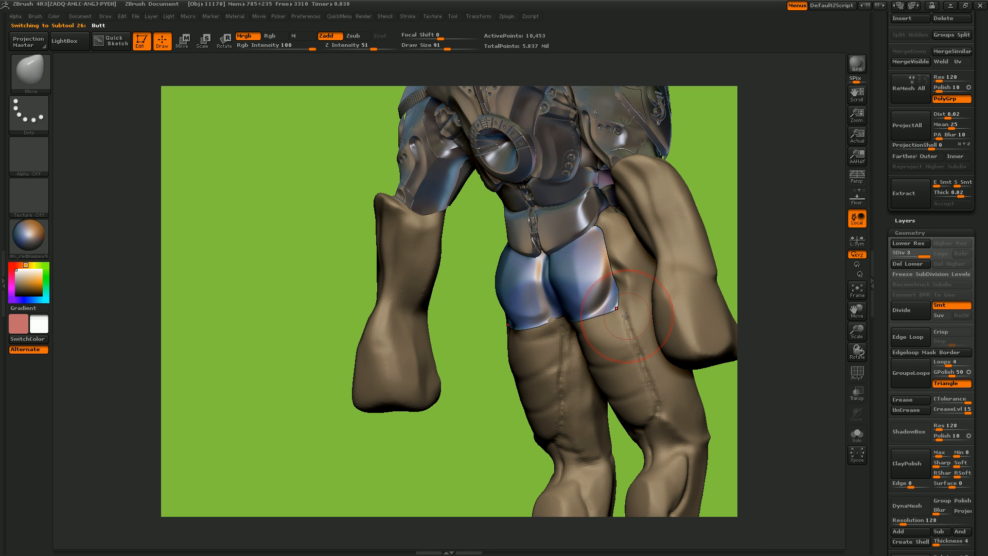
{"action": "key", "text": "ctrl"}
{"action": "left_click_drag", "start_coordinate": [586, 305], "coordinate": [572, 329], "text": "ctrl"}
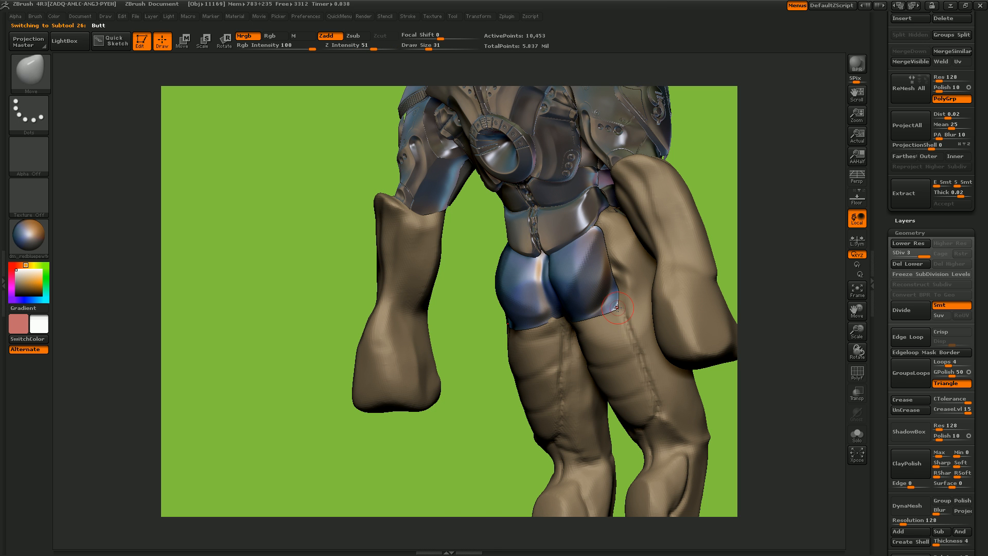
{"action": "left_click_drag", "start_coordinate": [481, 411], "coordinate": [453, 330]}
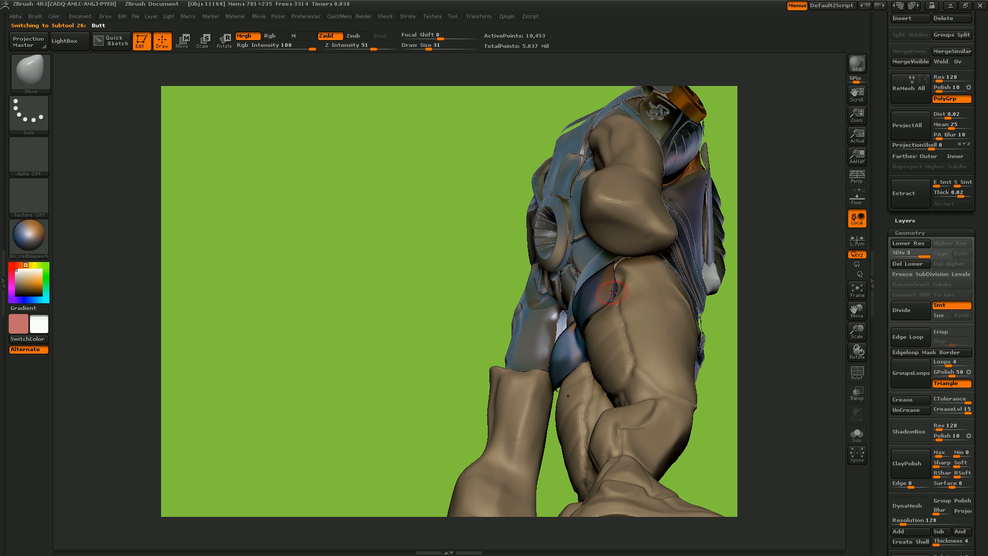
{"action": "left_click_drag", "start_coordinate": [471, 335], "coordinate": [607, 280]}
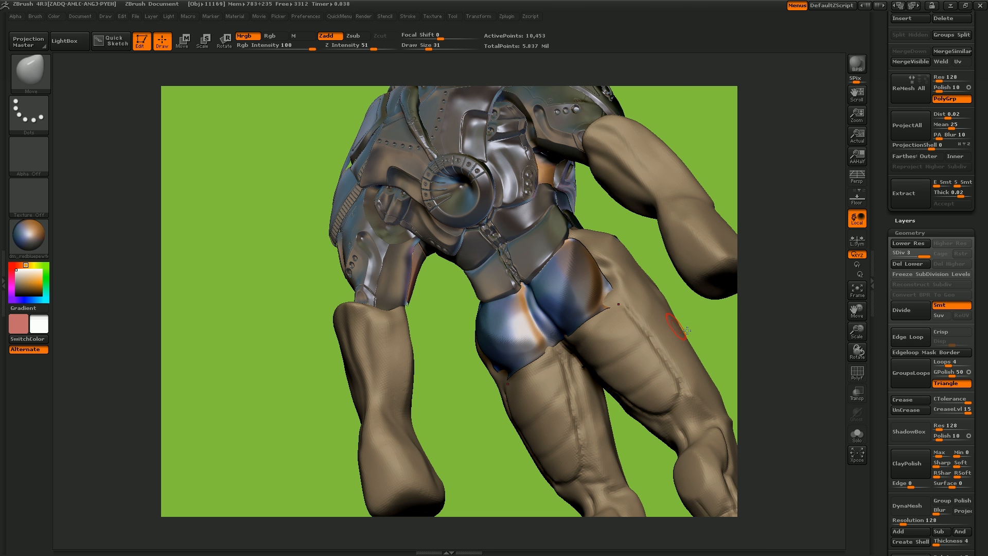
{"action": "left_click_drag", "start_coordinate": [716, 334], "coordinate": [659, 369], "text": "shift"}
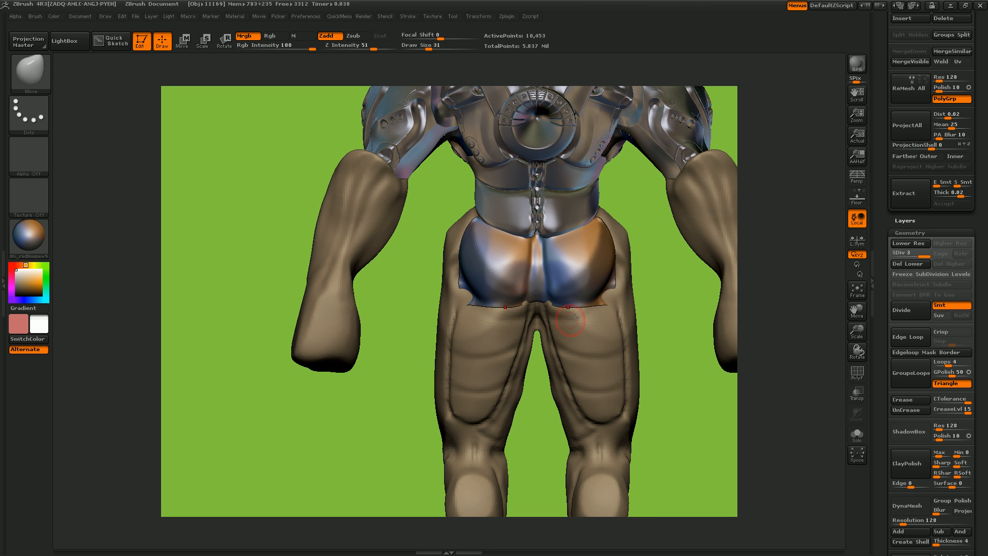
- Flatten the lower inner area of both halves of the Butt mesh with the hPolish brush at draw size 61
{"action": "key", "text": "b"}
{"action": "key", "text": "h"}
{"action": "key", "text": "p"}
{"action": "left_click_drag", "start_coordinate": [563, 276], "coordinate": [557, 294]}
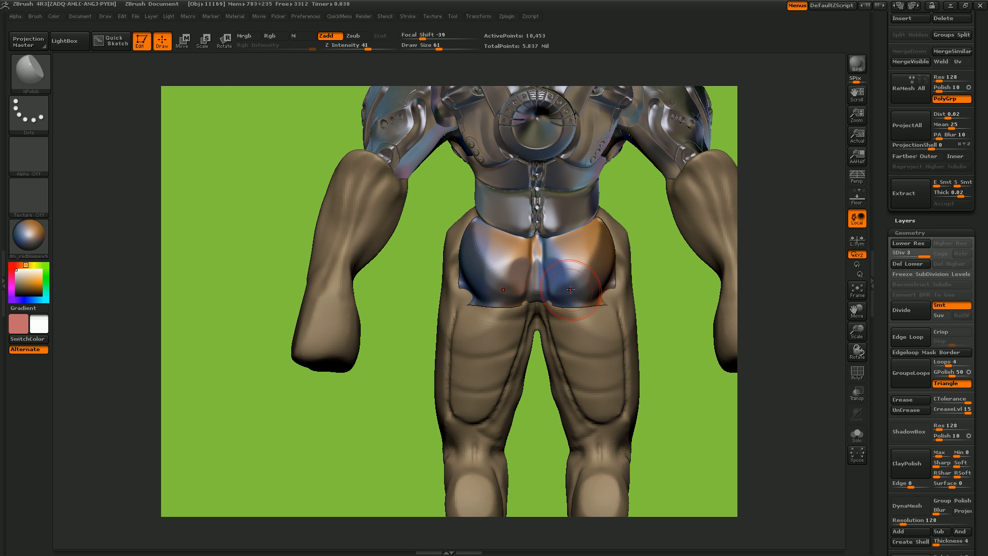
{"action": "mouse_move", "coordinate": [664, 288]}
{"action": "left_mouse_down"}
{"action": "mouse_move", "coordinate": [656, 202]}
{"action": "mouse_move", "coordinate": [623, 206]}
{"action": "mouse_move", "coordinate": [631, 233]}
{"action": "left_mouse_up"}
{"action": "left_click_drag", "start_coordinate": [447, 290], "coordinate": [441, 232]}
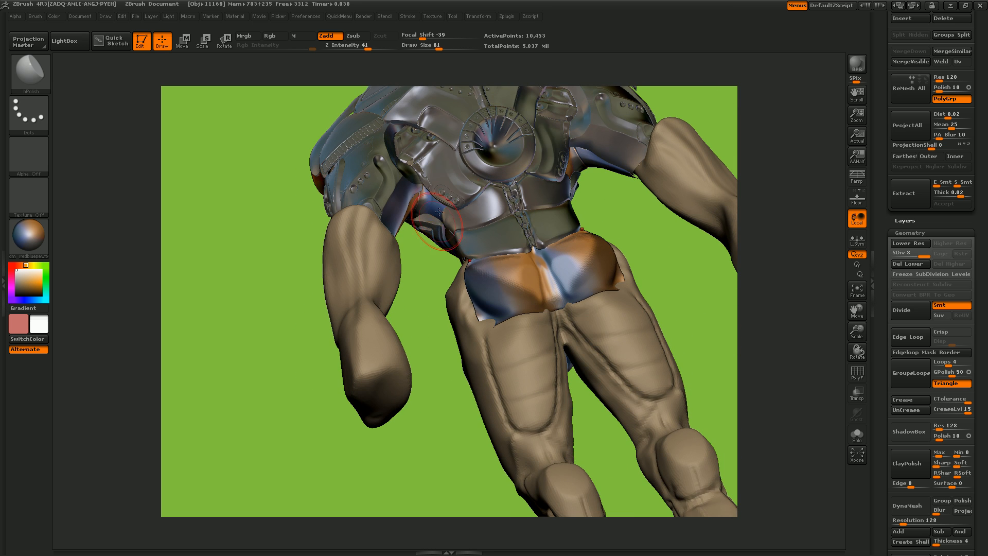
{"action": "left_click_drag", "start_coordinate": [282, 249], "coordinate": [441, 145]}
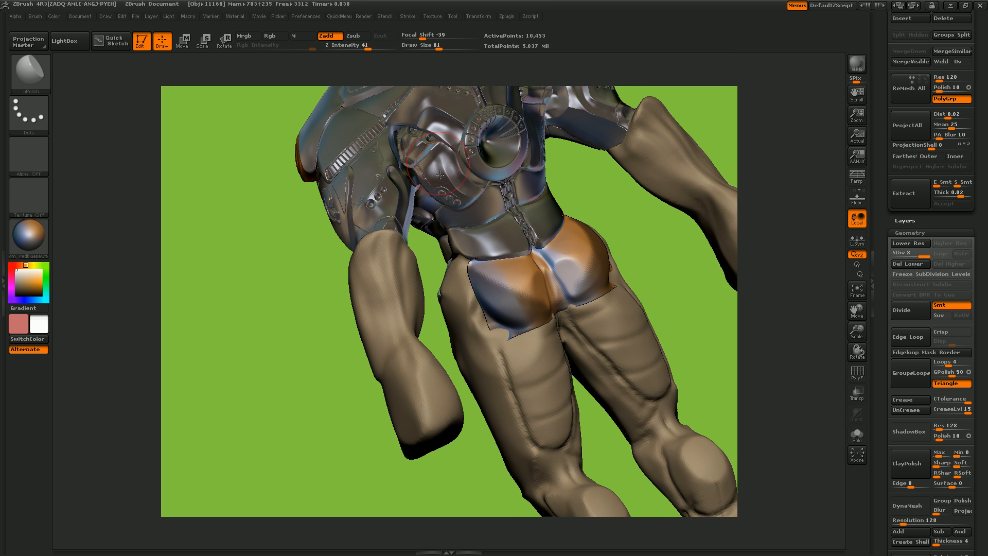
{"action": "left_click_drag", "start_coordinate": [705, 308], "coordinate": [704, 308]}
{"action": "left_click", "coordinate": [857, 289]}
{"action": "left_click_drag", "start_coordinate": [857, 332], "coordinate": [864, 453]}
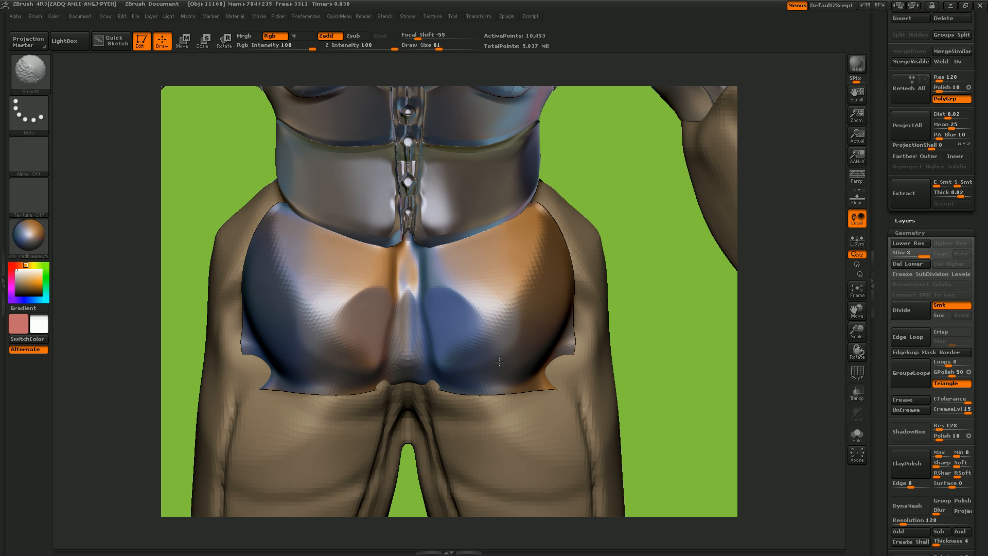
- Set the hPolish intensity to 63 and polish the rounded outer surfaces of both halves
{"action": "left_click_drag", "start_coordinate": [689, 318], "coordinate": [517, 337]}
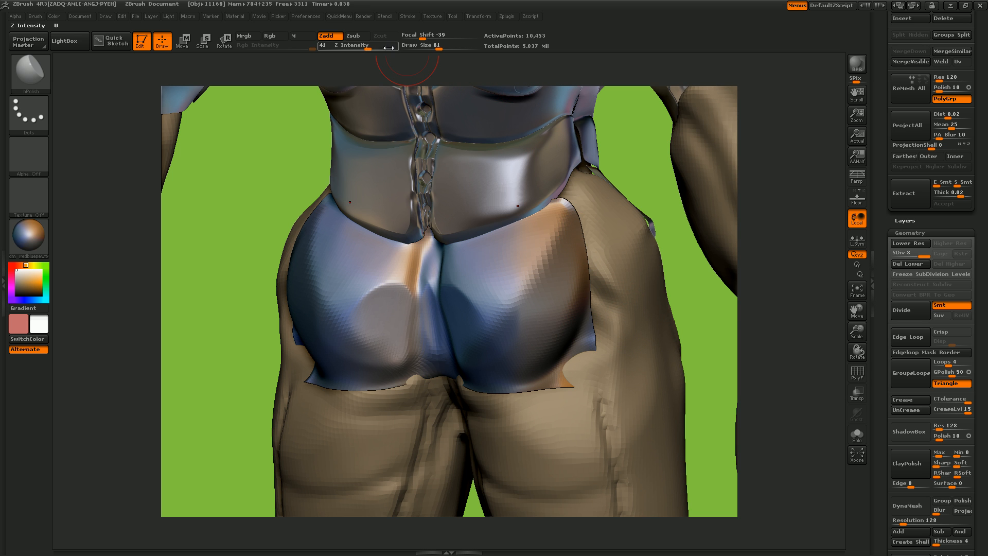
{"action": "left_click_drag", "start_coordinate": [709, 307], "coordinate": [736, 350], "text": "ctrl"}
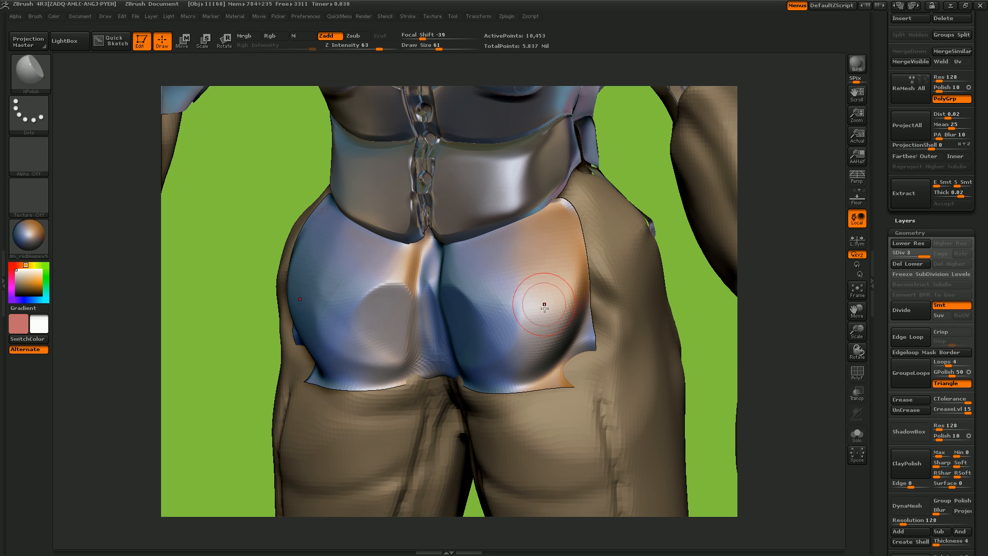
{"action": "key", "text": "shift"}
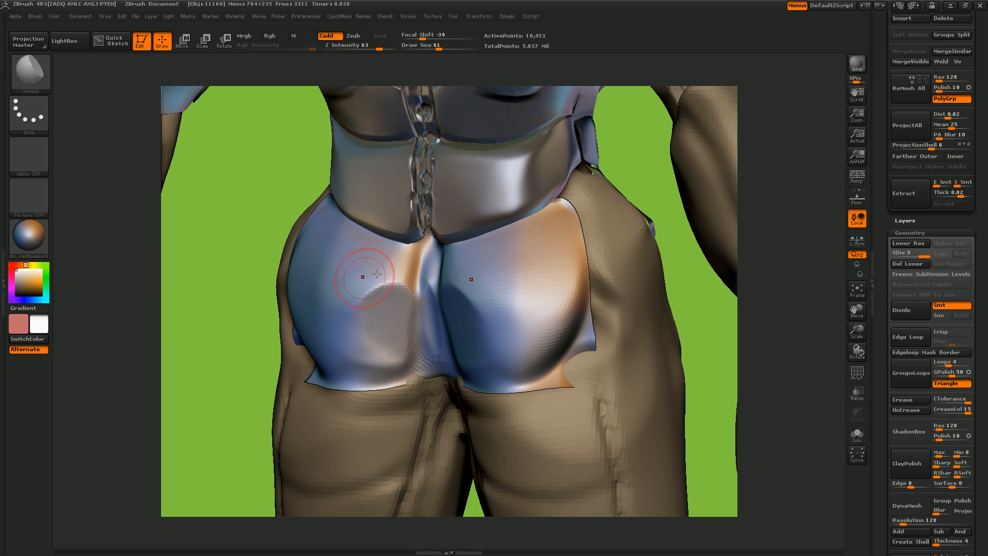
- Preview the Butt mesh's polygon flow with the Framer02 material
{"action": "left_click", "coordinate": [30, 238]}
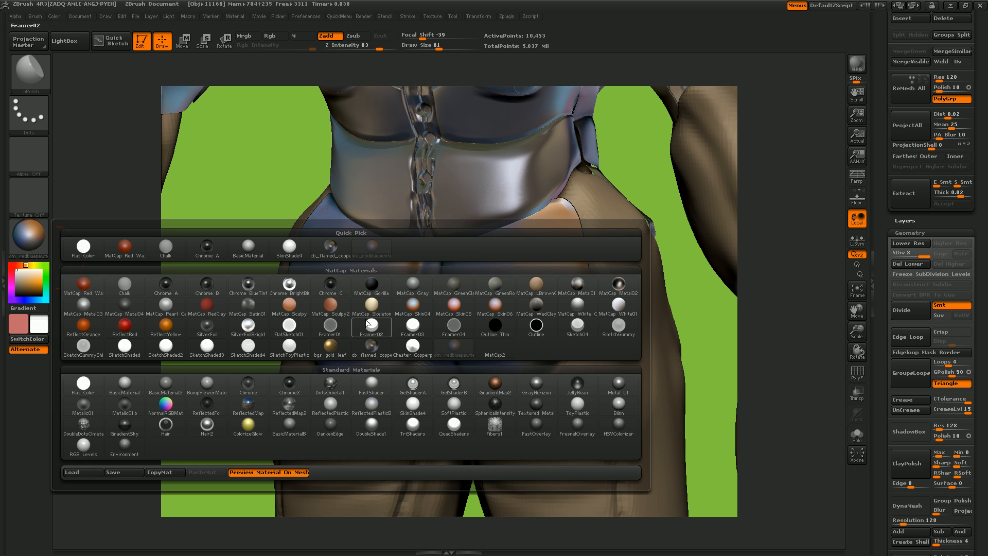
{"action": "left_click", "coordinate": [378, 333]}
{"action": "left_click_drag", "start_coordinate": [233, 330], "coordinate": [342, 276]}
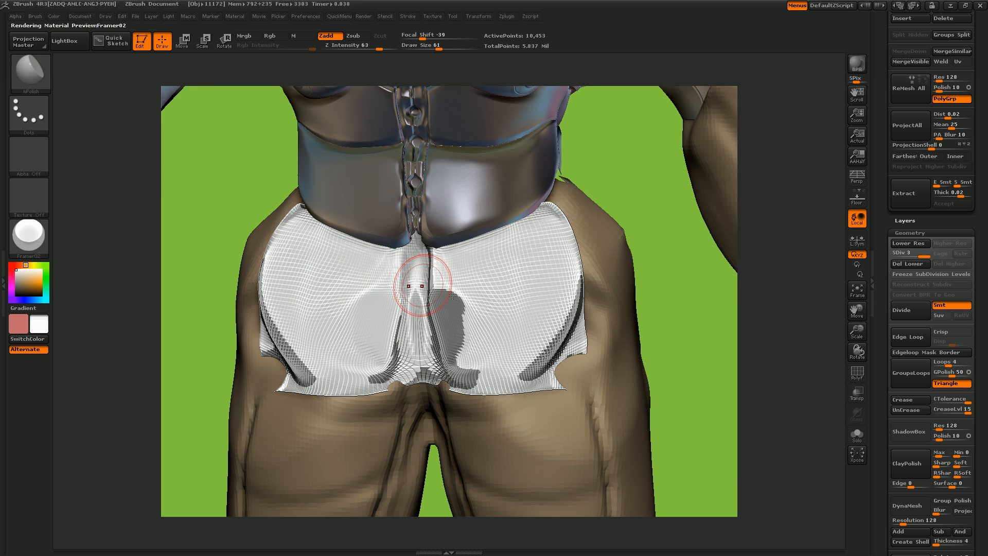
- Switch the material to BasicMaterial and review the Butt plate and the whole mech from the front
{"action": "left_click", "coordinate": [29, 237]}
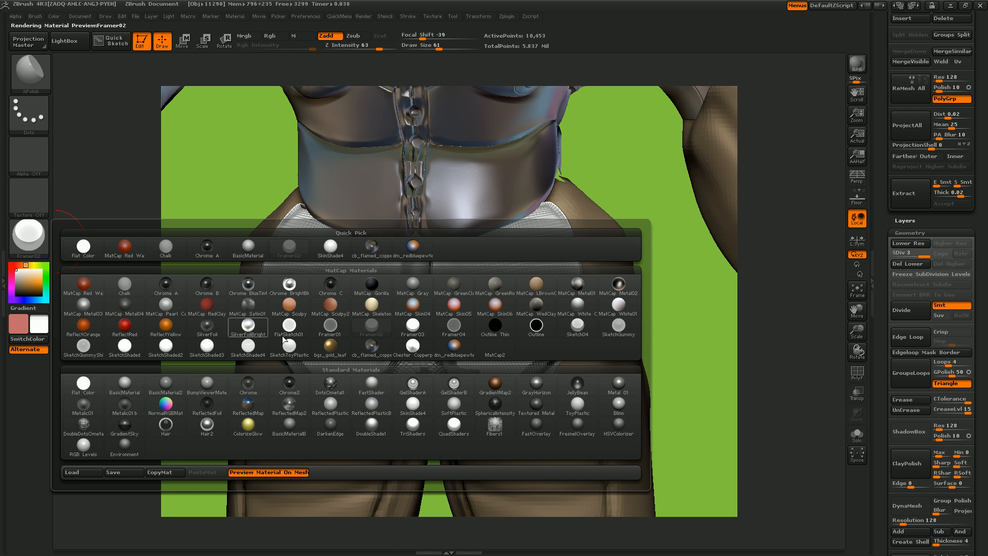
{"action": "left_click", "coordinate": [125, 384]}
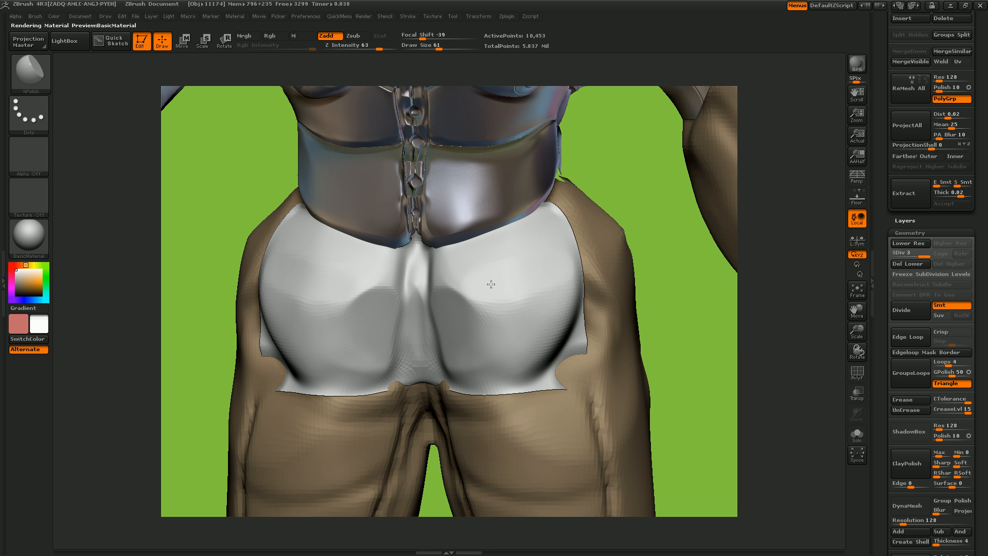
{"action": "mouse_move", "coordinate": [513, 320]}
{"action": "left_mouse_down"}
{"action": "mouse_move", "coordinate": [503, 315]}
{"action": "mouse_move", "coordinate": [571, 342]}
{"action": "mouse_move", "coordinate": [547, 271]}
{"action": "mouse_move", "coordinate": [543, 296]}
{"action": "mouse_move", "coordinate": [561, 304]}
{"action": "left_mouse_up"}
{"action": "left_click_drag", "start_coordinate": [725, 342], "coordinate": [714, 314]}
{"action": "left_click_drag", "start_coordinate": [856, 310], "coordinate": [815, 257]}
{"action": "left_click_drag", "start_coordinate": [728, 369], "coordinate": [700, 362]}
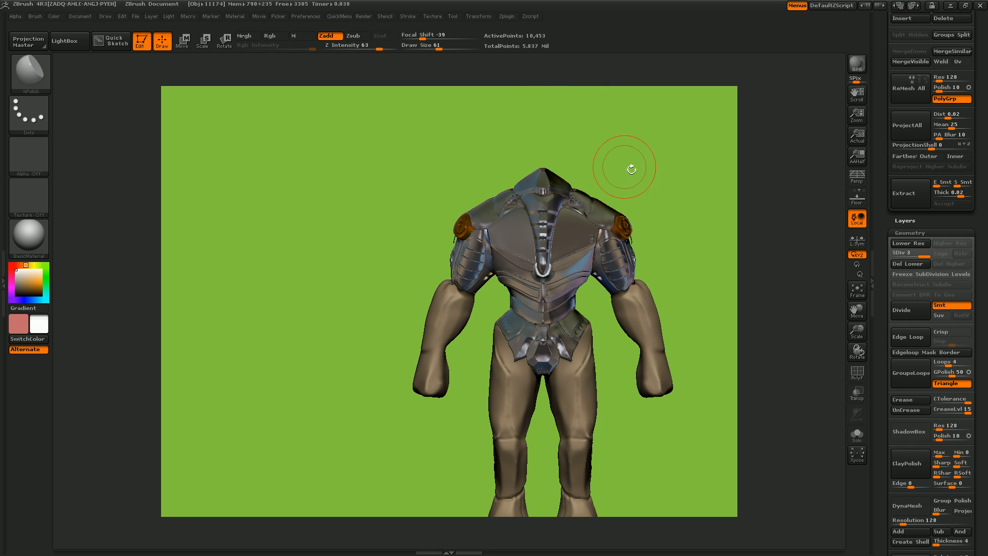
- Save the tool over the existing file Mech-732_001.ZTL
{"action": "left_click_drag", "start_coordinate": [882, 258], "coordinate": [878, 354]}
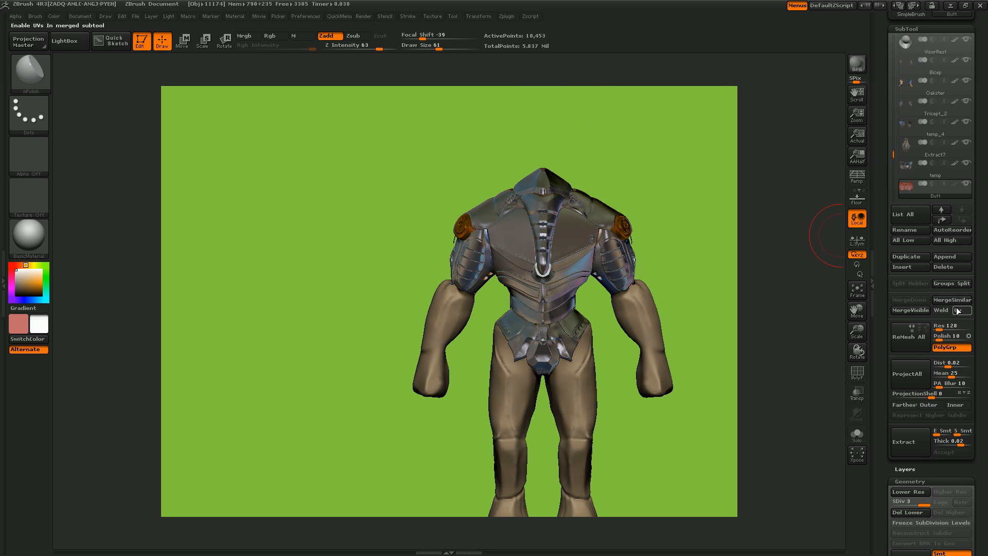
{"action": "mouse_move", "coordinate": [897, 151]}
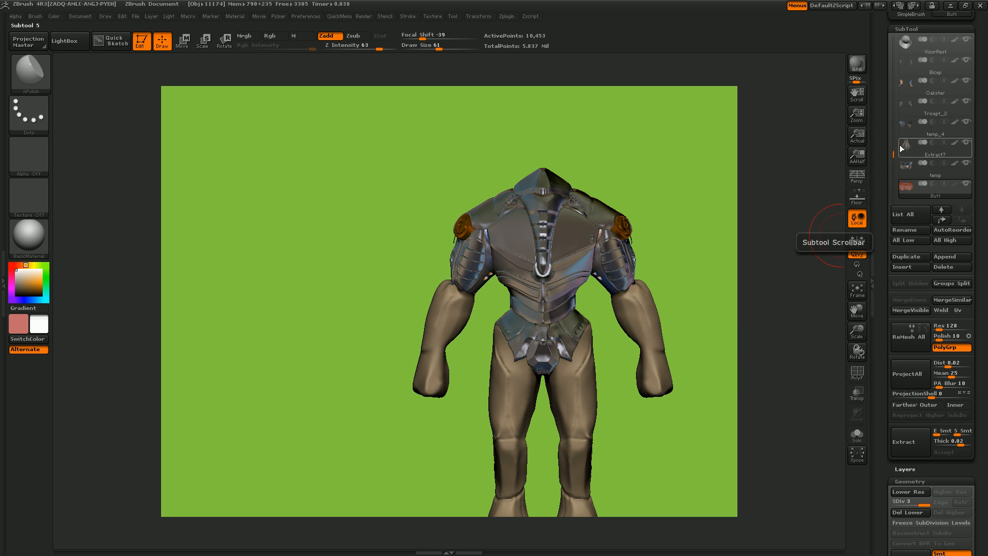
{"action": "left_click_drag", "start_coordinate": [878, 86], "coordinate": [891, 220]}
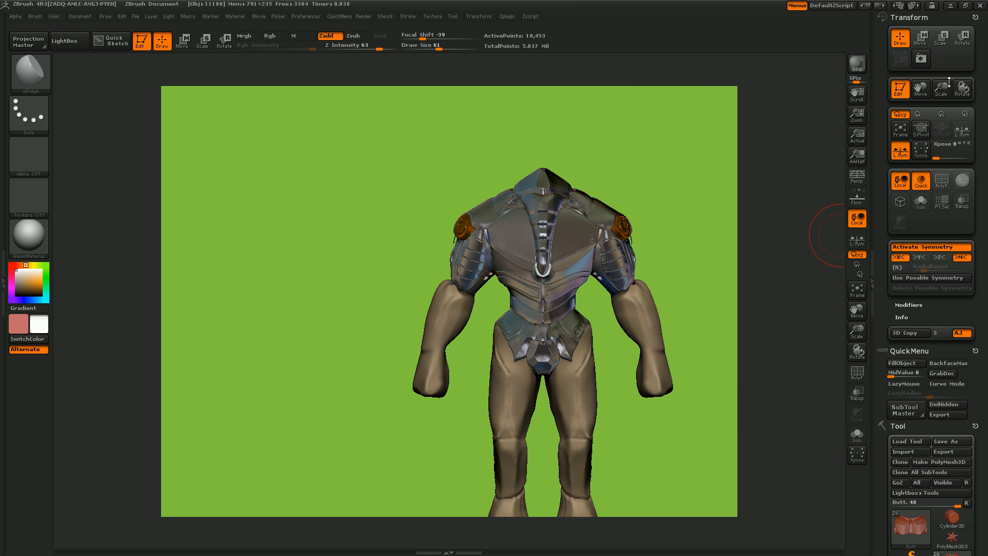
{"action": "left_click", "coordinate": [950, 441]}
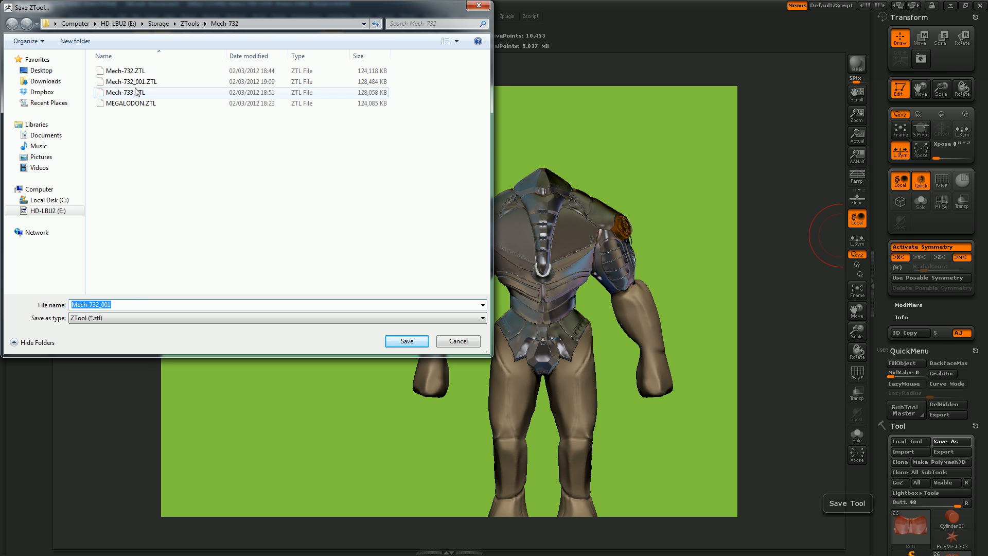
{"action": "double_click", "coordinate": [132, 83]}
{"action": "left_click", "coordinate": [523, 277]}
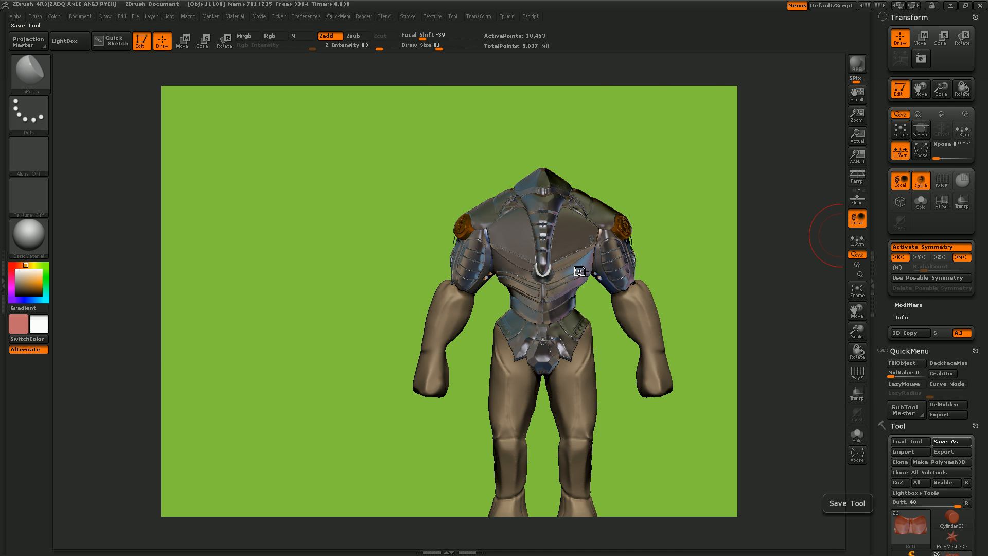
{"action": "left_click", "coordinate": [853, 296]}
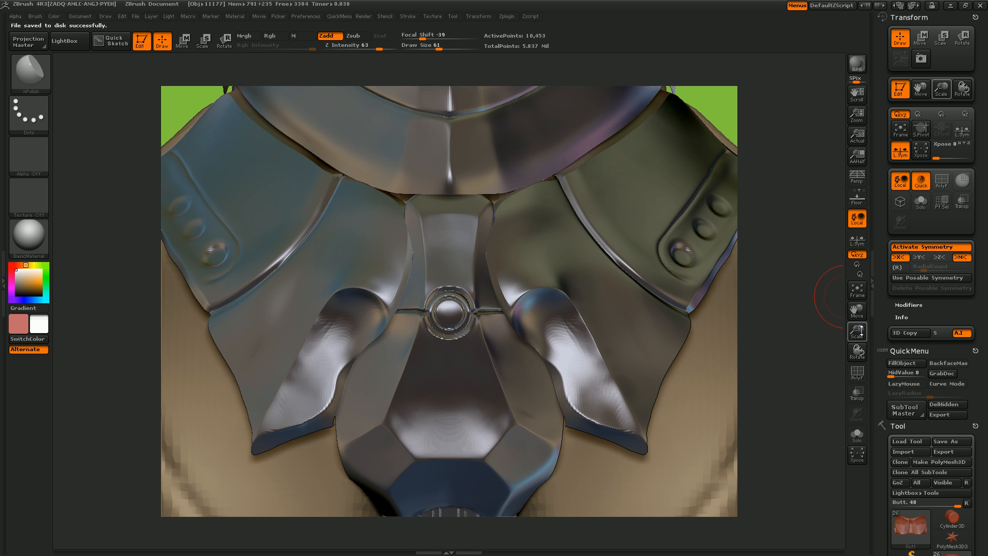
{"action": "left_click", "coordinate": [860, 290]}
{"action": "mouse_move", "coordinate": [861, 332]}
{"action": "left_mouse_down"}
{"action": "mouse_move", "coordinate": [863, 350]}
{"action": "mouse_move", "coordinate": [853, 325]}
{"action": "mouse_move", "coordinate": [854, 342]}
{"action": "left_mouse_up"}
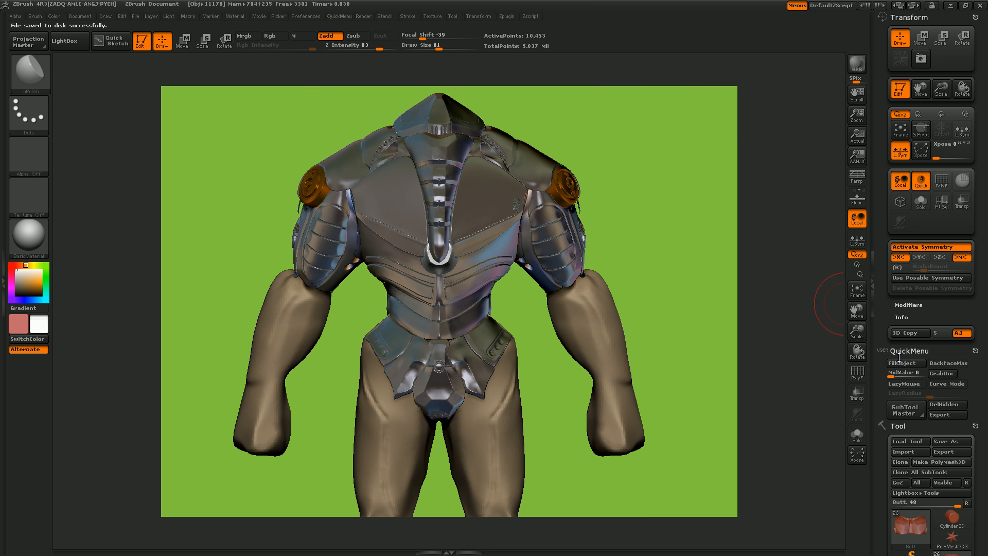
- Hide the Mech-733 body subtool so only the armor pieces are displayed
{"action": "scroll", "coordinate": [883, 455], "scroll_direction": "down", "scroll_amount": 5}
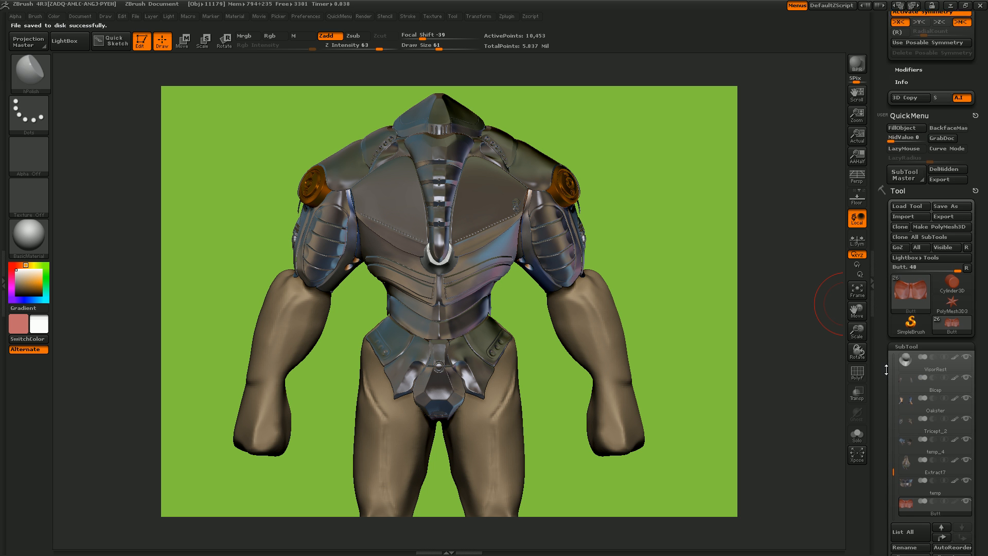
{"action": "left_click_drag", "start_coordinate": [710, 325], "coordinate": [675, 248]}
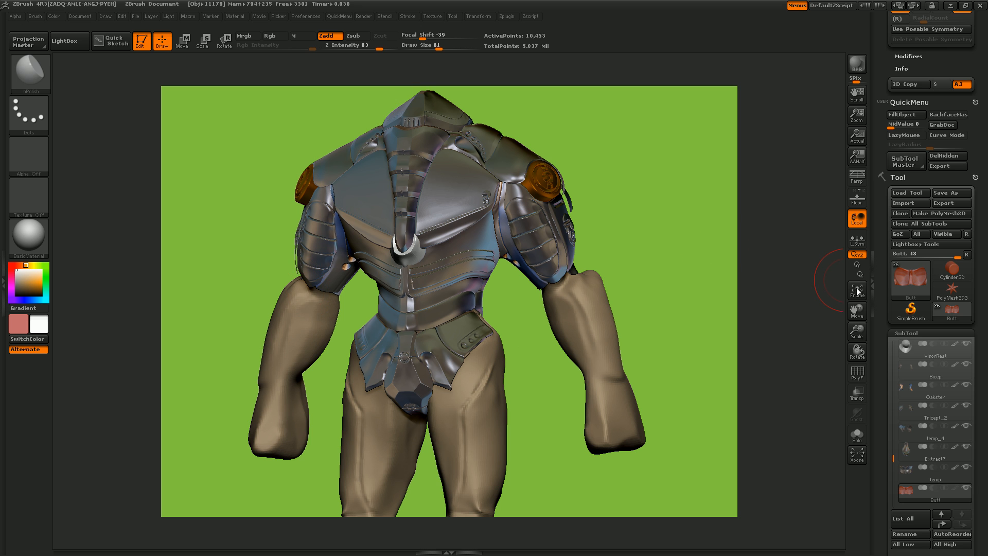
{"action": "left_click_drag", "start_coordinate": [879, 382], "coordinate": [885, 194]}
{"action": "left_click", "coordinate": [909, 234]}
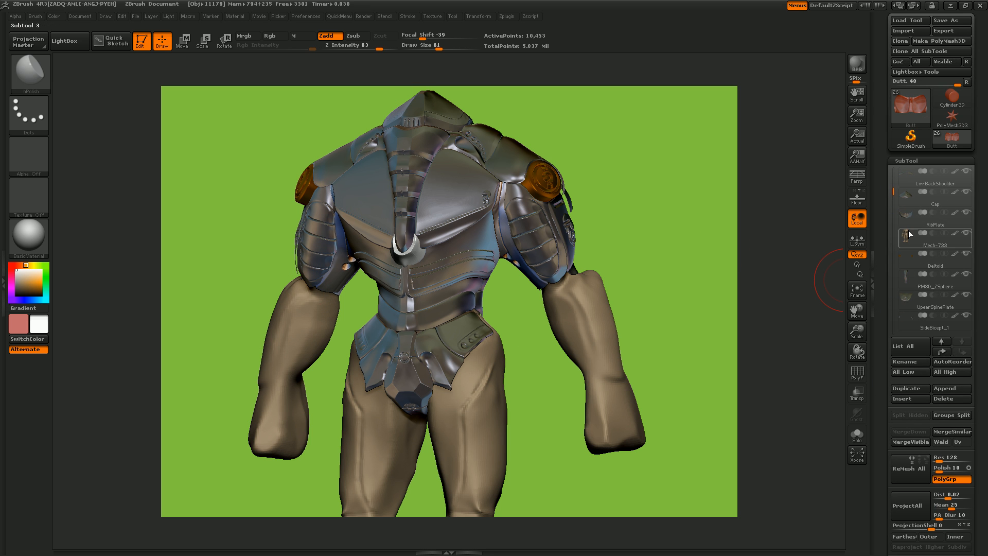
{"action": "left_click", "coordinate": [966, 233]}
{"action": "mouse_move", "coordinate": [639, 339]}
{"action": "left_mouse_down"}
{"action": "mouse_move", "coordinate": [610, 282]}
{"action": "mouse_move", "coordinate": [624, 331]}
{"action": "mouse_move", "coordinate": [655, 342]}
{"action": "left_mouse_up"}
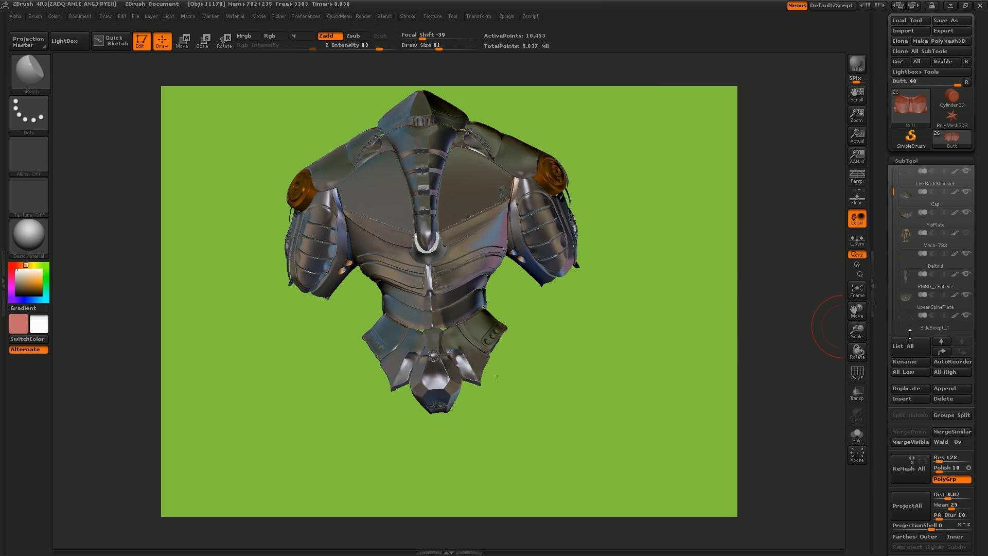
- Merge all visible armor subtools into one new tool and switch to that Merged_Butt tool
{"action": "left_click_drag", "start_coordinate": [884, 369], "coordinate": [883, 330]}
{"action": "left_click", "coordinate": [907, 404]}
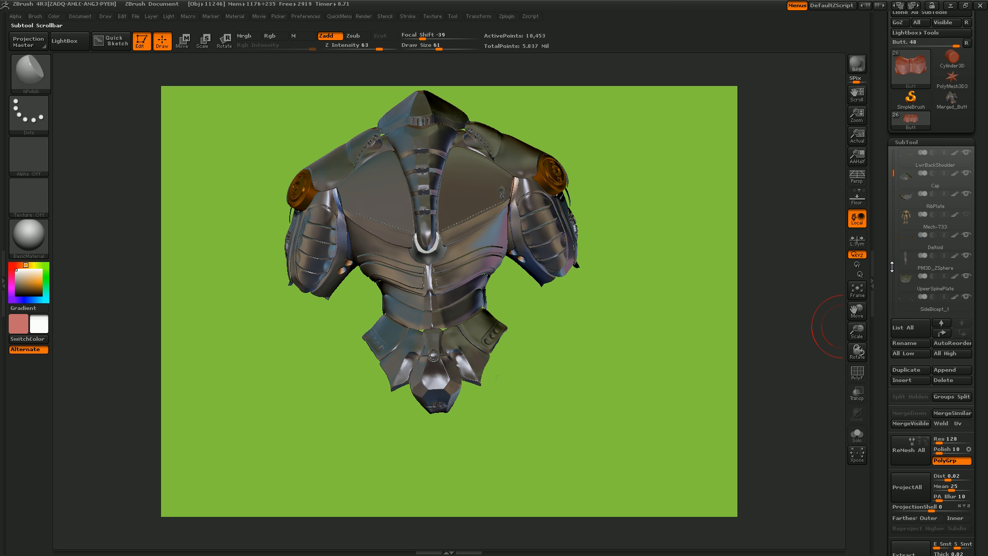
{"action": "left_click_drag", "start_coordinate": [896, 175], "coordinate": [891, 280]}
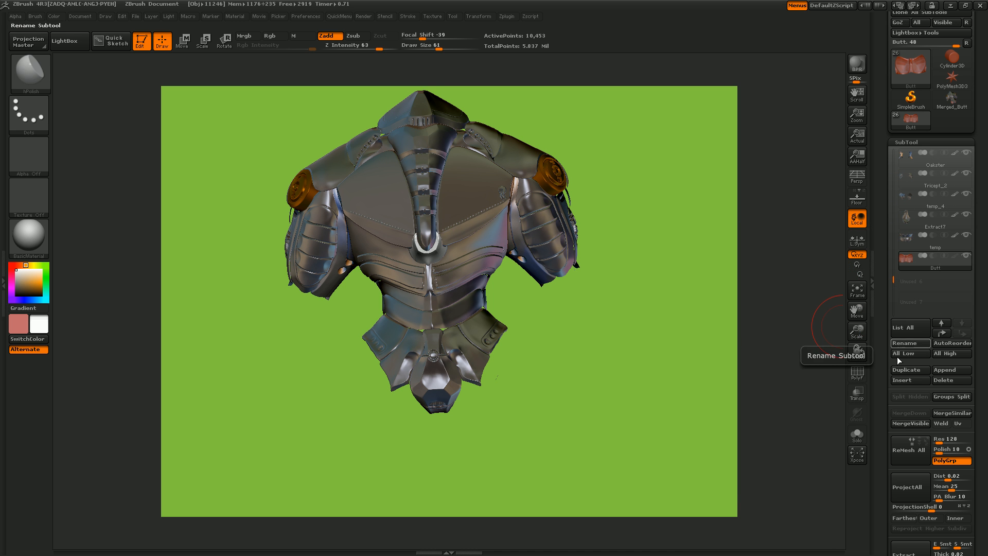
{"action": "key", "text": "ctrl"}
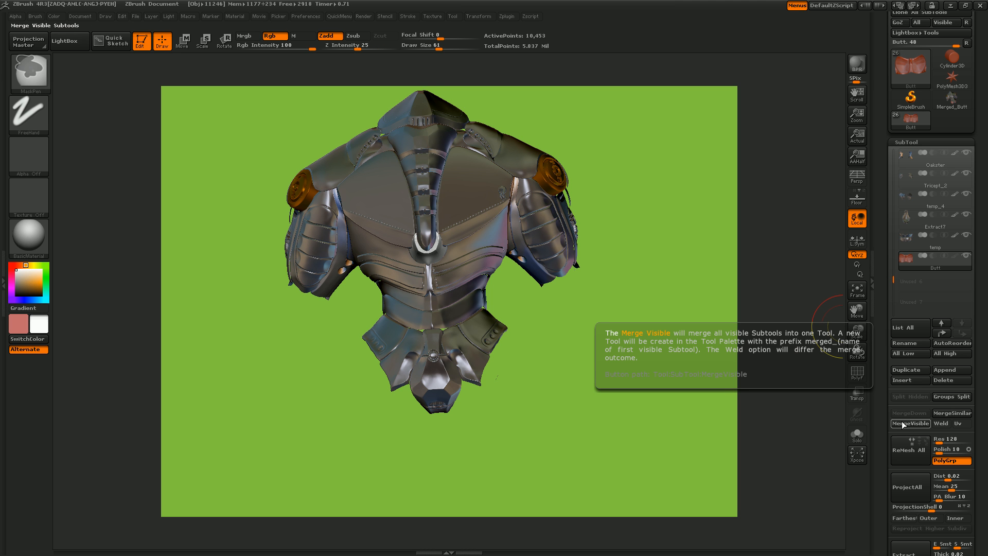
{"action": "left_click", "coordinate": [903, 423]}
{"action": "mouse_move", "coordinate": [949, 105]}
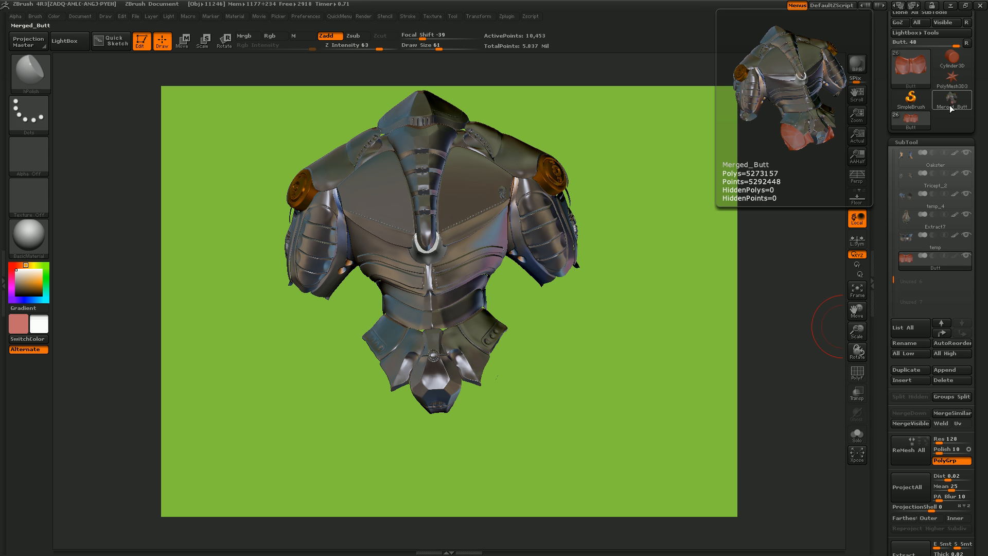
{"action": "left_click", "coordinate": [950, 105]}
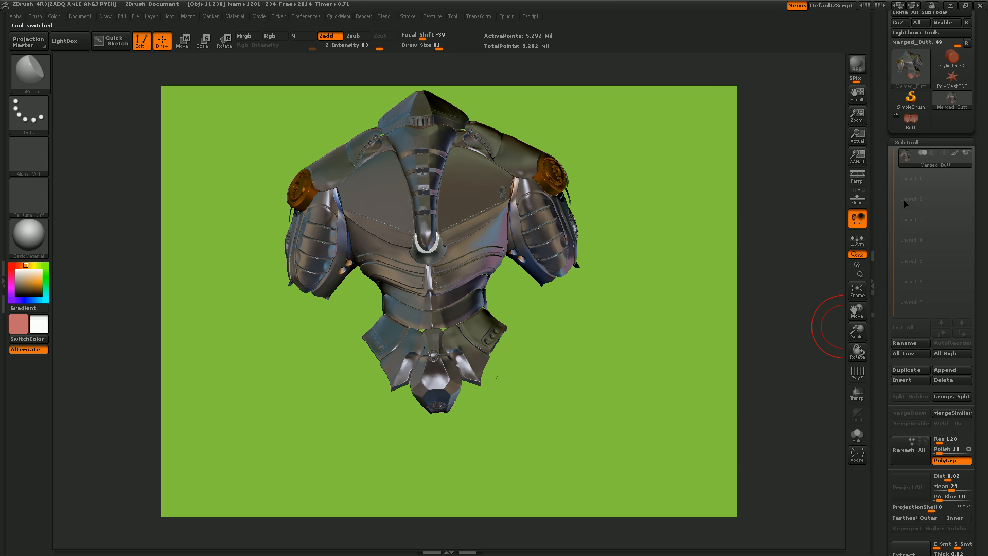
- Clear the canvas, redraw the merged armor at a smaller size, and return it to edit mode facing the viewer
{"action": "mouse_move", "coordinate": [908, 154]}
{"action": "mouse_move", "coordinate": [571, 335]}
{"action": "left_mouse_down"}
{"action": "mouse_move", "coordinate": [613, 370]}
{"action": "mouse_move", "coordinate": [607, 364]}
{"action": "left_mouse_up"}
{"action": "key", "text": "t"}
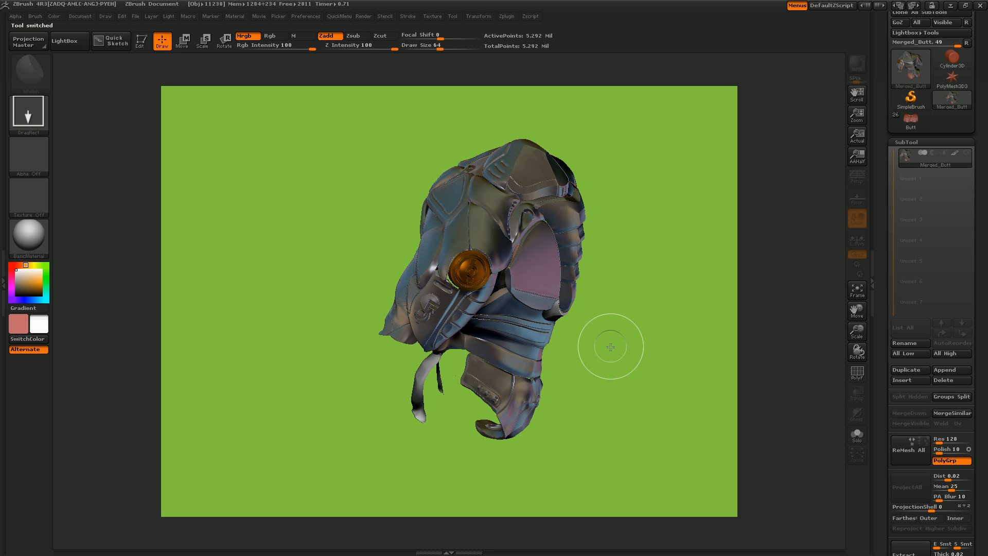
{"action": "key", "text": "ctrl+n"}
{"action": "mouse_move", "coordinate": [454, 269]}
{"action": "left_mouse_down"}
{"action": "mouse_move", "coordinate": [490, 353]}
{"action": "mouse_move", "coordinate": [496, 441]}
{"action": "mouse_move", "coordinate": [485, 418]}
{"action": "left_mouse_up"}
{"action": "key", "text": "t"}
{"action": "mouse_move", "coordinate": [633, 335]}
{"action": "left_mouse_down", "text": "shift"}
{"action": "mouse_move", "coordinate": [591, 283]}
{"action": "mouse_move", "coordinate": [606, 299]}
{"action": "left_mouse_up", "text": "shift"}
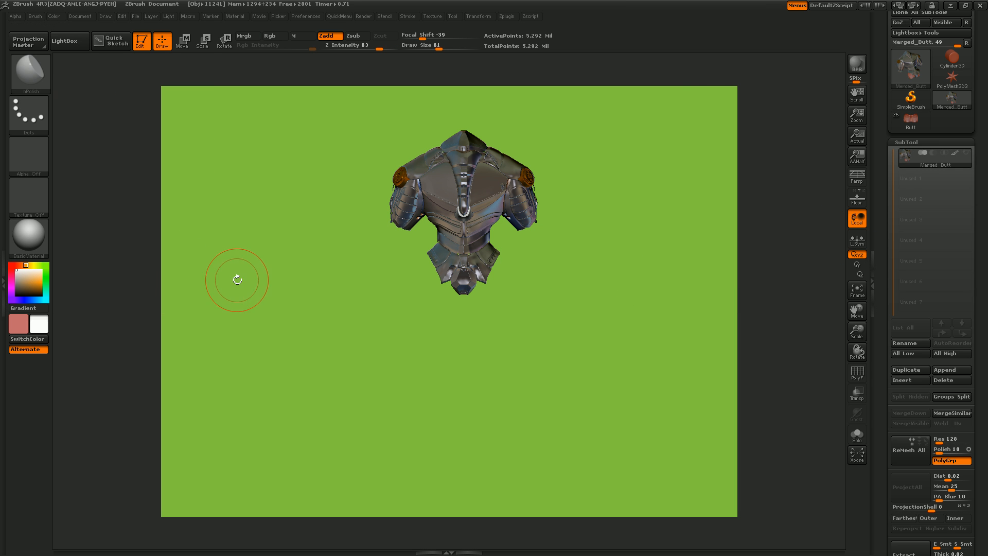
- Fill the whole merged armor with white and BasicMaterial using Mrgb, and frame the model in the canvas
{"action": "left_click", "coordinate": [245, 35]}
{"action": "key", "text": "space"}
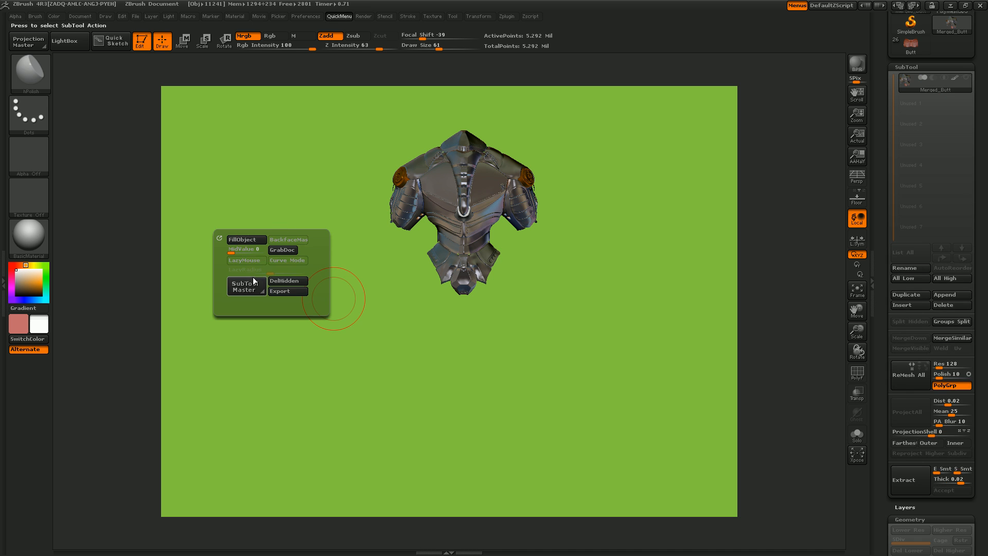
{"action": "left_click", "coordinate": [246, 240]}
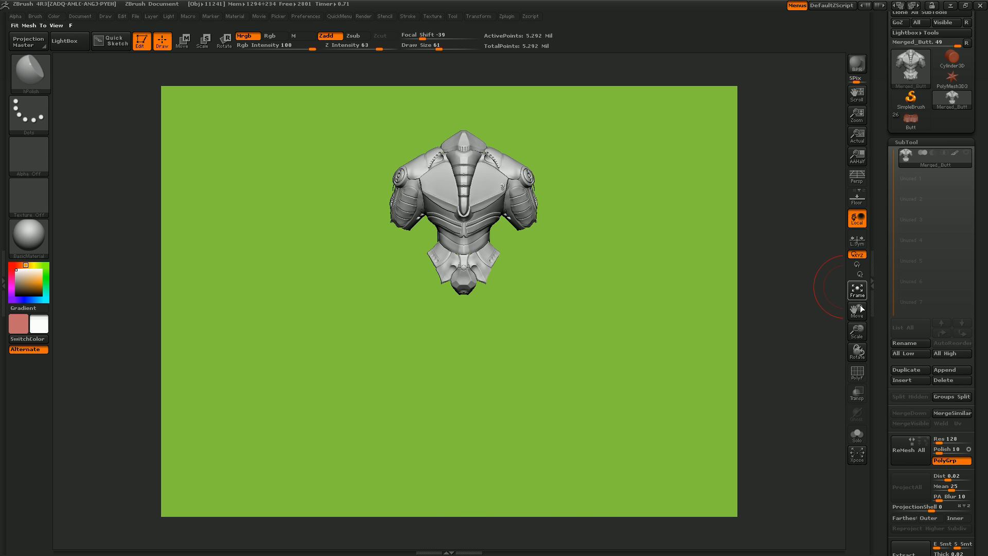
{"action": "left_click", "coordinate": [863, 298]}
{"action": "left_click_drag", "start_coordinate": [858, 329], "coordinate": [858, 327]}
{"action": "left_click_drag", "start_coordinate": [624, 388], "coordinate": [456, 294]}
{"action": "mouse_move", "coordinate": [539, 286]}
{"action": "left_mouse_down"}
{"action": "mouse_move", "coordinate": [515, 226]}
{"action": "mouse_move", "coordinate": [458, 345]}
{"action": "mouse_move", "coordinate": [412, 396]}
{"action": "mouse_move", "coordinate": [332, 306]}
{"action": "mouse_move", "coordinate": [432, 242]}
{"action": "mouse_move", "coordinate": [512, 281]}
{"action": "left_mouse_up"}
{"action": "key", "text": "ctrl+z"}
{"action": "left_click_drag", "start_coordinate": [630, 403], "coordinate": [617, 380]}
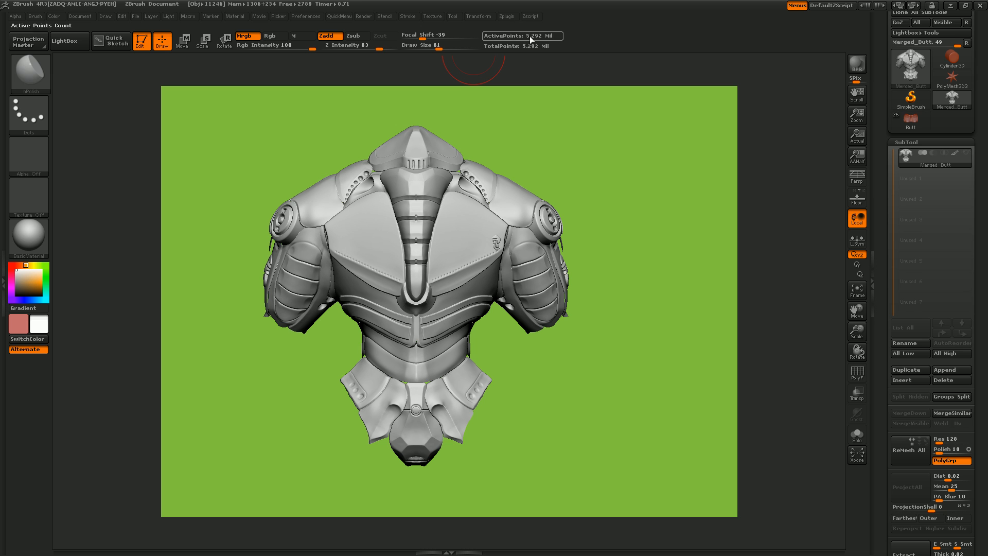
- Expand the Decimation Master options, and duplicate the Merged_Butt subtool with only the duplicate shown
{"action": "left_click", "coordinate": [511, 16]}
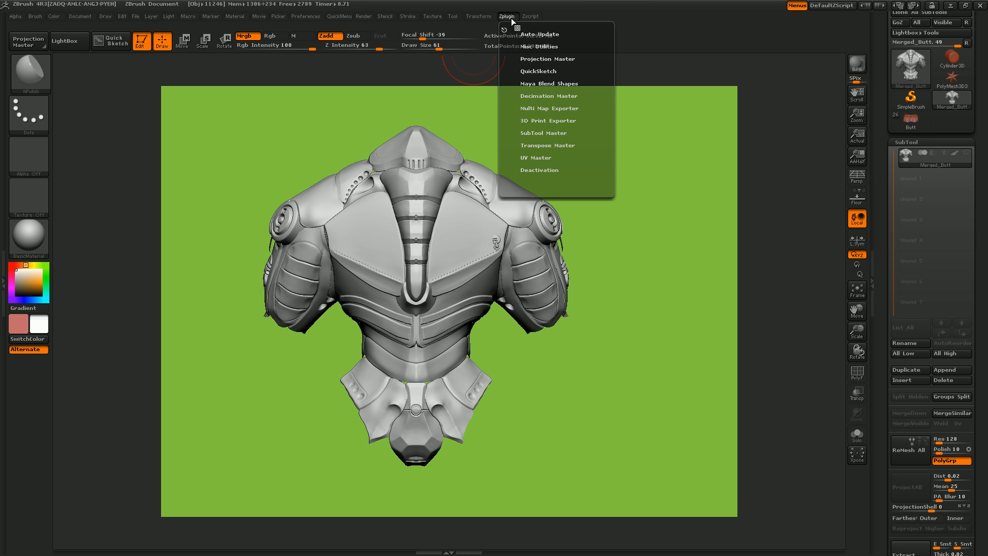
{"action": "left_click", "coordinate": [536, 98]}
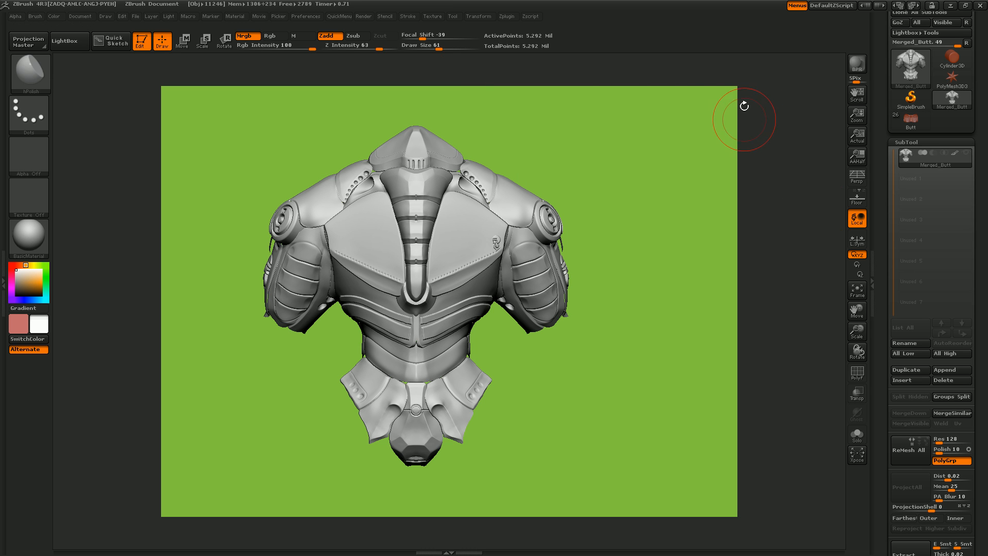
{"action": "left_click", "coordinate": [905, 369]}
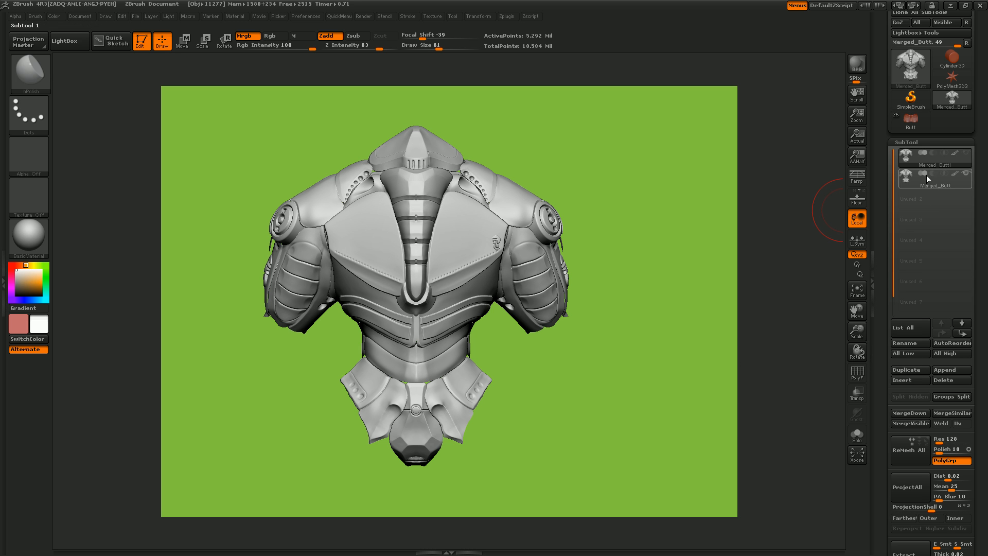
{"action": "mouse_move", "coordinate": [926, 175]}
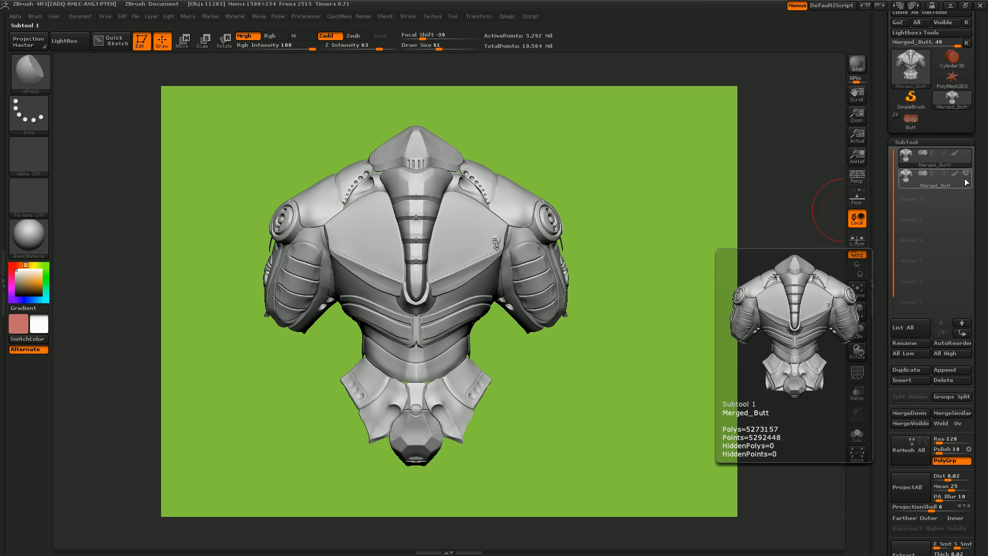
{"action": "left_click", "coordinate": [965, 157]}
{"action": "left_click", "coordinate": [967, 177]}
{"action": "mouse_move", "coordinate": [952, 191]}
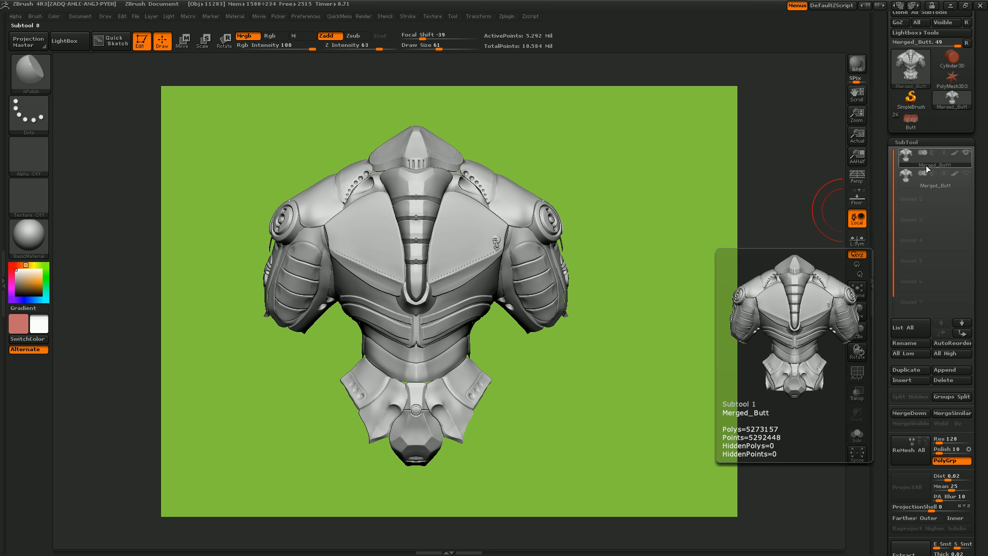
- Set the decimation amount to 1.4084 % and pre-process the duplicate Merged_Butt1 subtool in Decimation Master
{"action": "left_click", "coordinate": [509, 15]}
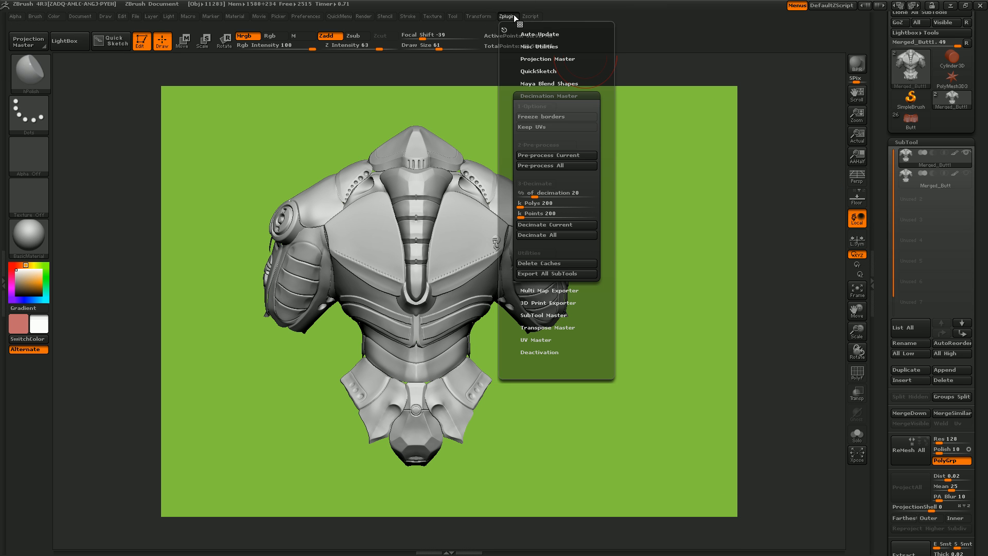
{"action": "mouse_move", "coordinate": [537, 195]}
{"action": "left_mouse_down"}
{"action": "mouse_move", "coordinate": [595, 198]}
{"action": "mouse_move", "coordinate": [522, 197]}
{"action": "left_mouse_up"}
{"action": "left_click", "coordinate": [524, 196]}
{"action": "left_click_drag", "start_coordinate": [523, 197], "coordinate": [522, 198]}
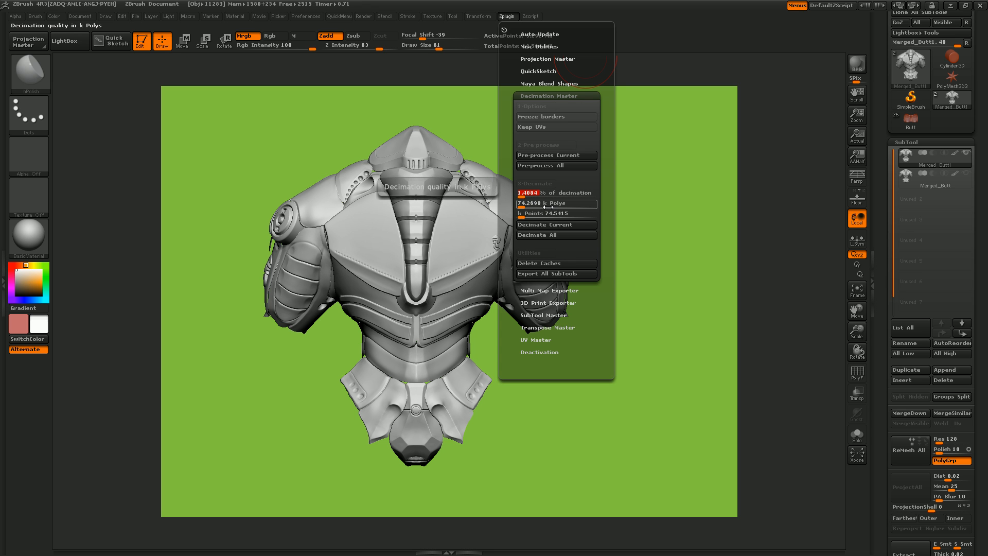
{"action": "left_click", "coordinate": [561, 155]}
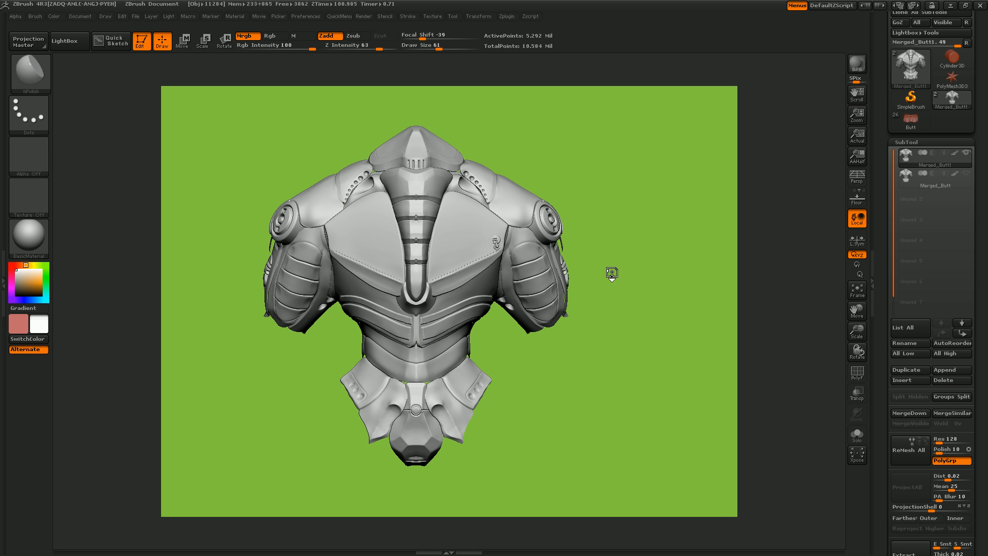
- Decimate the pre-processed Merged_Butt1 subtool with Decimation Master
{"action": "mouse_move", "coordinate": [601, 299]}
{"action": "left_mouse_down"}
{"action": "mouse_move", "coordinate": [595, 278]}
{"action": "mouse_move", "coordinate": [594, 313]}
{"action": "mouse_move", "coordinate": [600, 302]}
{"action": "mouse_move", "coordinate": [474, 304]}
{"action": "mouse_move", "coordinate": [584, 307]}
{"action": "left_mouse_up"}
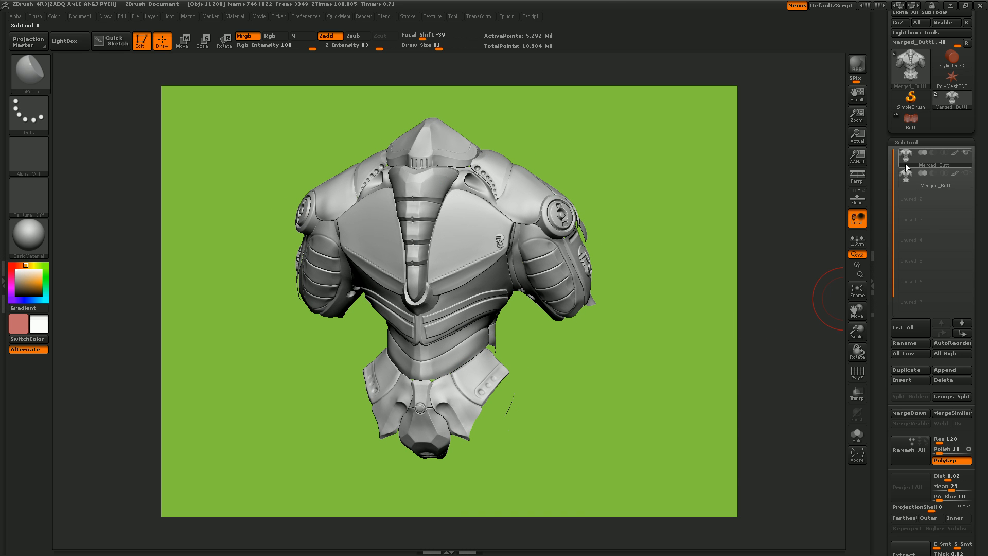
{"action": "mouse_move", "coordinate": [907, 165]}
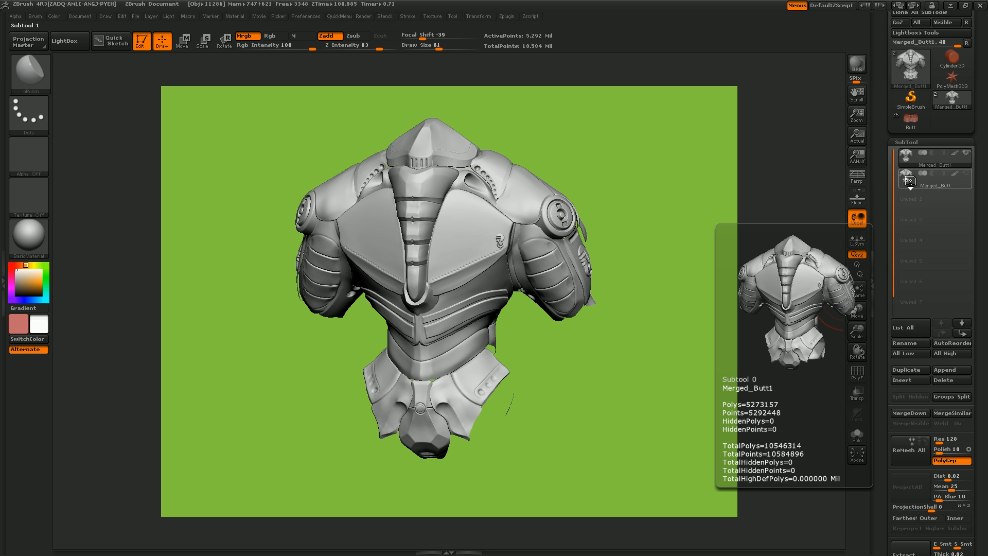
{"action": "mouse_move", "coordinate": [911, 187]}
{"action": "left_click", "coordinate": [955, 164]}
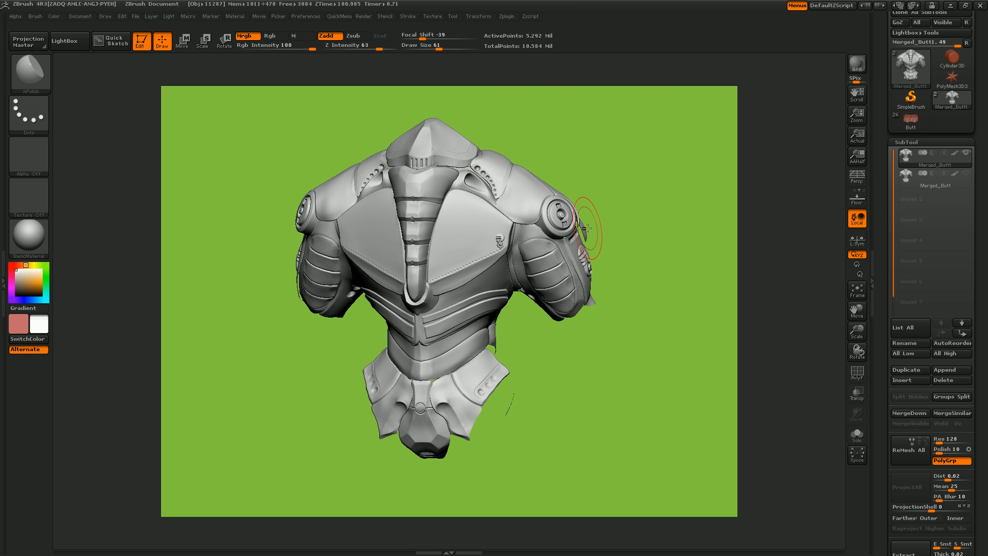
{"action": "left_click", "coordinate": [508, 15]}
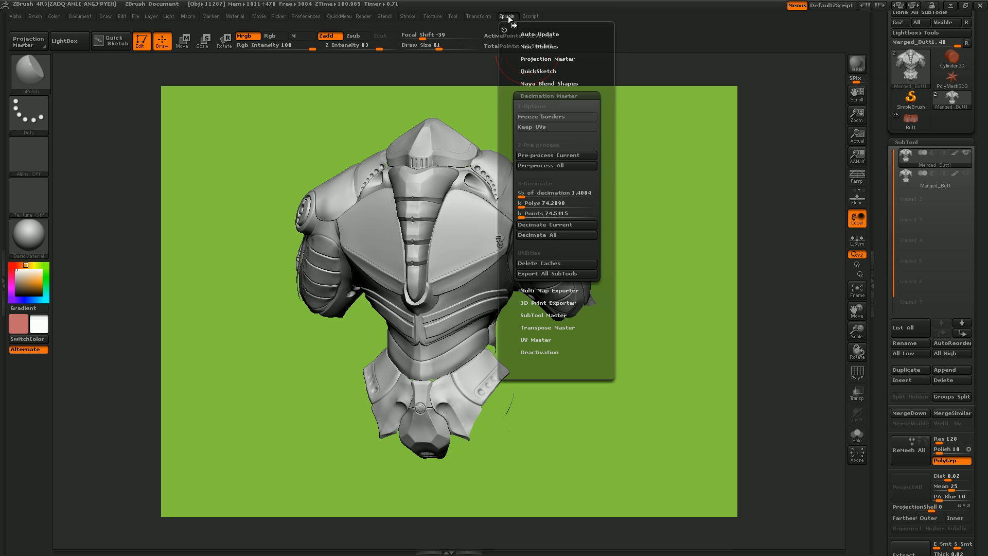
{"action": "left_click", "coordinate": [554, 224]}
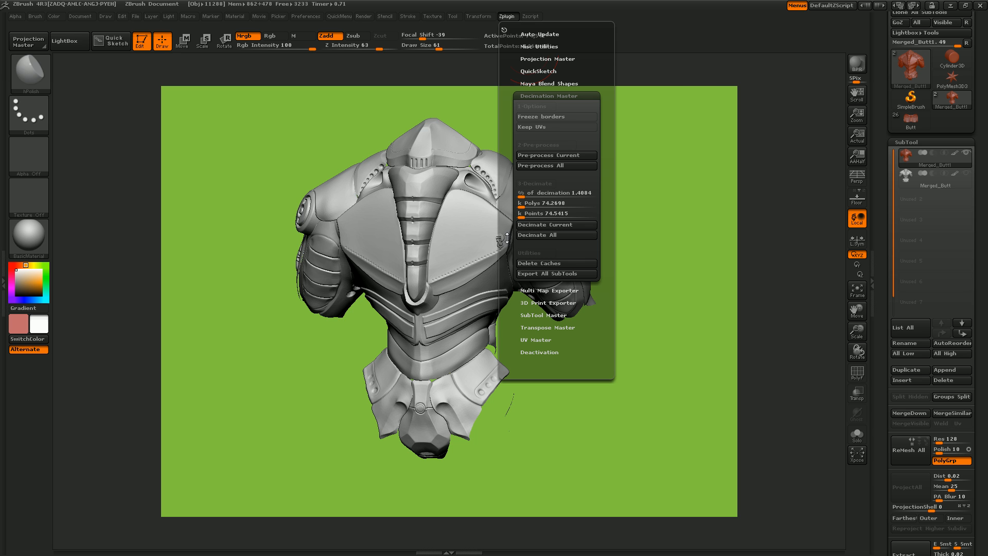
{"action": "left_click", "coordinate": [533, 228]}
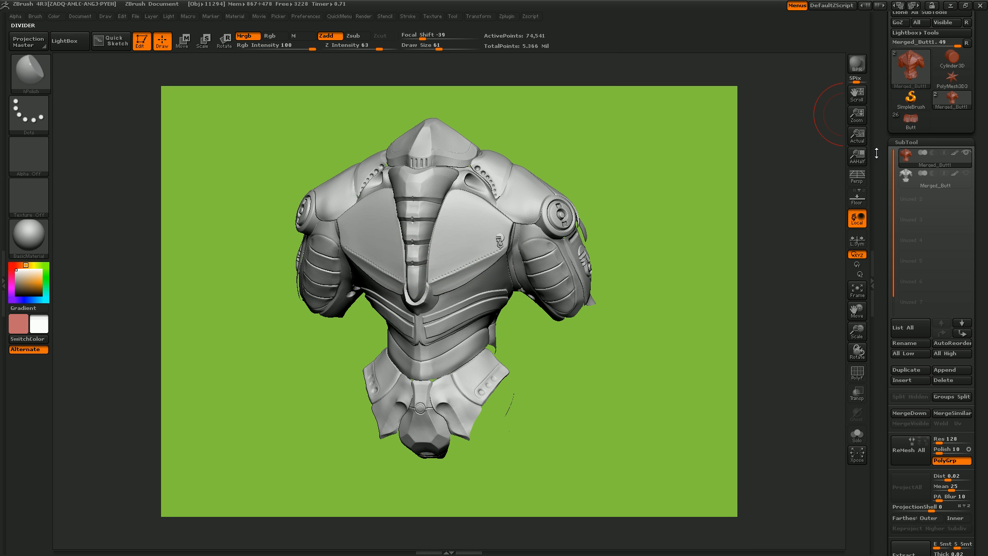
- Examine the decimated armor's wireframe up close, and compare it with the plain shaded surface
{"action": "mouse_move", "coordinate": [905, 181]}
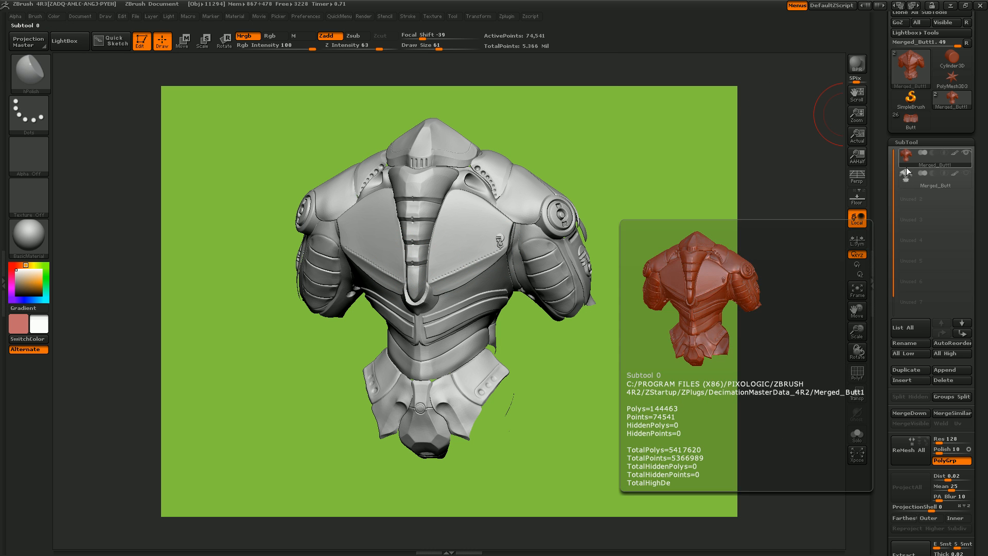
{"action": "left_click_drag", "start_coordinate": [635, 210], "coordinate": [809, 380]}
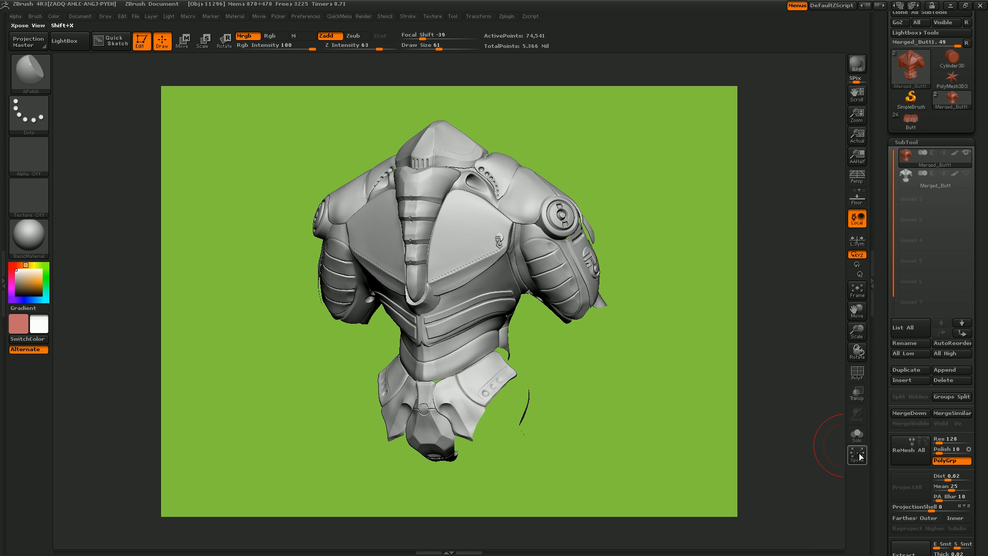
{"action": "left_click", "coordinate": [857, 373]}
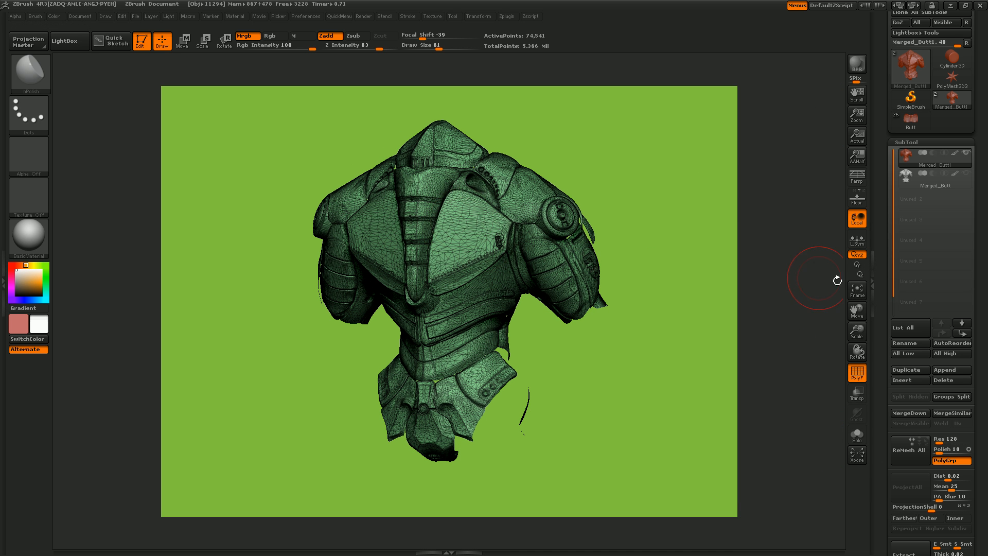
{"action": "left_click_drag", "start_coordinate": [857, 332], "coordinate": [864, 369]}
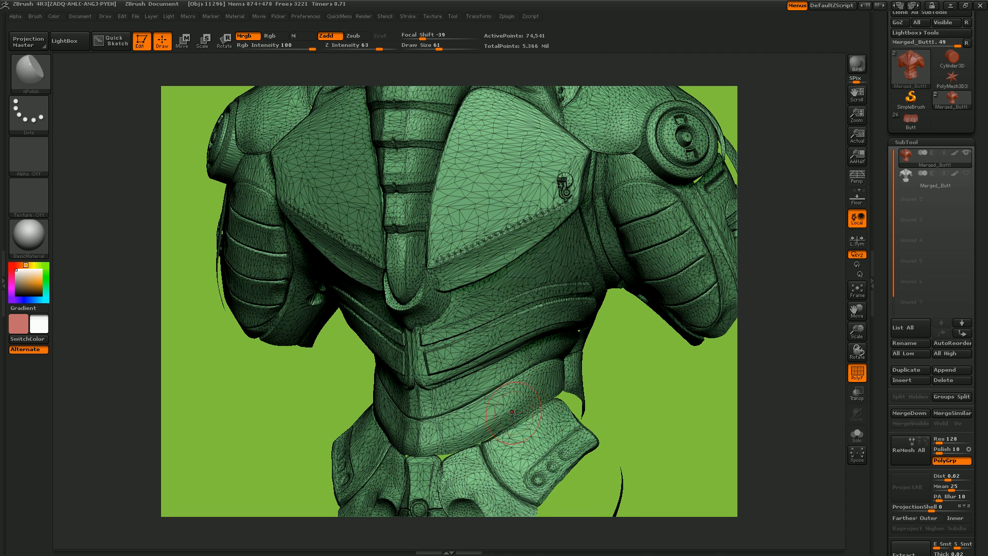
{"action": "left_click", "coordinate": [857, 372]}
{"action": "mouse_move", "coordinate": [674, 376]}
{"action": "left_mouse_down"}
{"action": "mouse_move", "coordinate": [666, 371]}
{"action": "mouse_move", "coordinate": [680, 375]}
{"action": "left_mouse_up"}
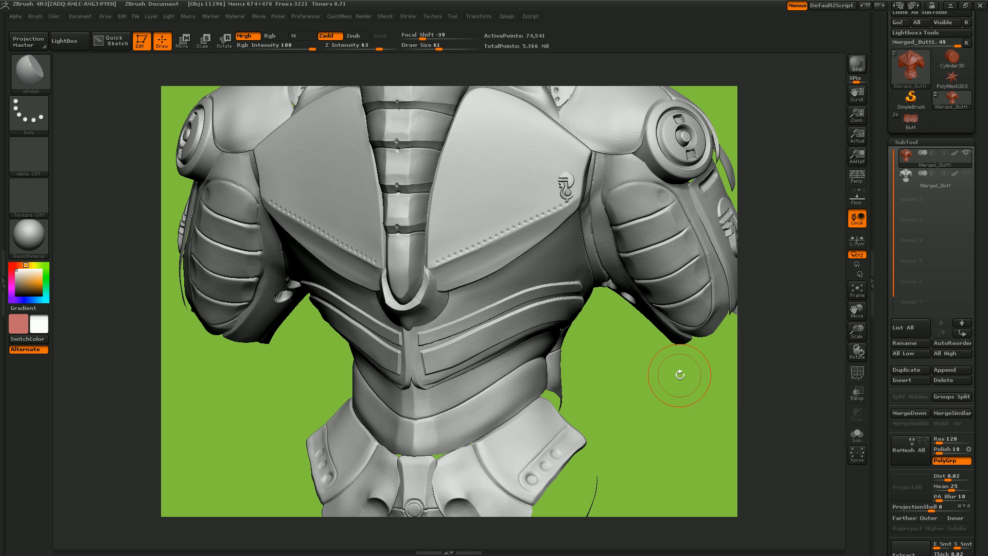
- Select the original Merged_Butt subtool and show it in place of the decimated copy for comparison
{"action": "left_click", "coordinate": [940, 185]}
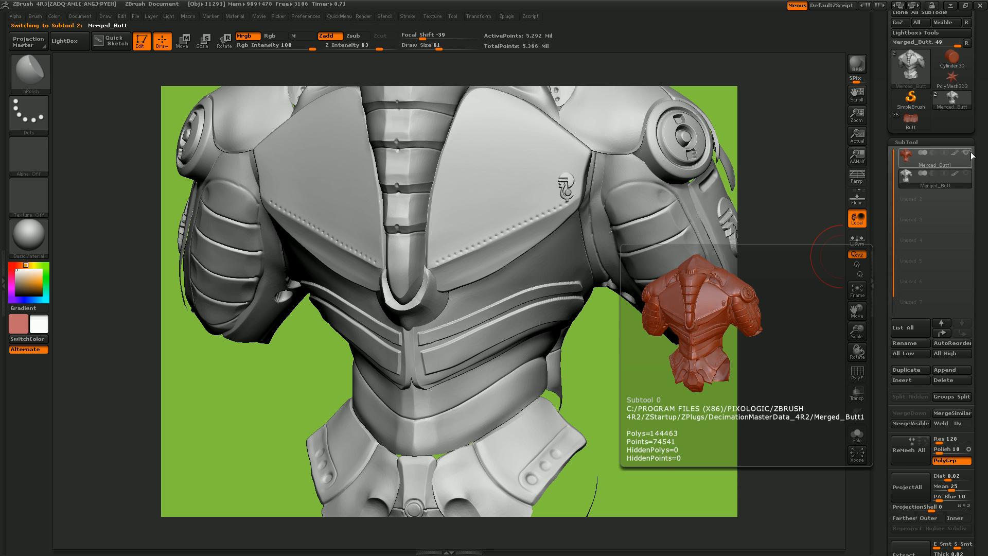
{"action": "mouse_move", "coordinate": [970, 155]}
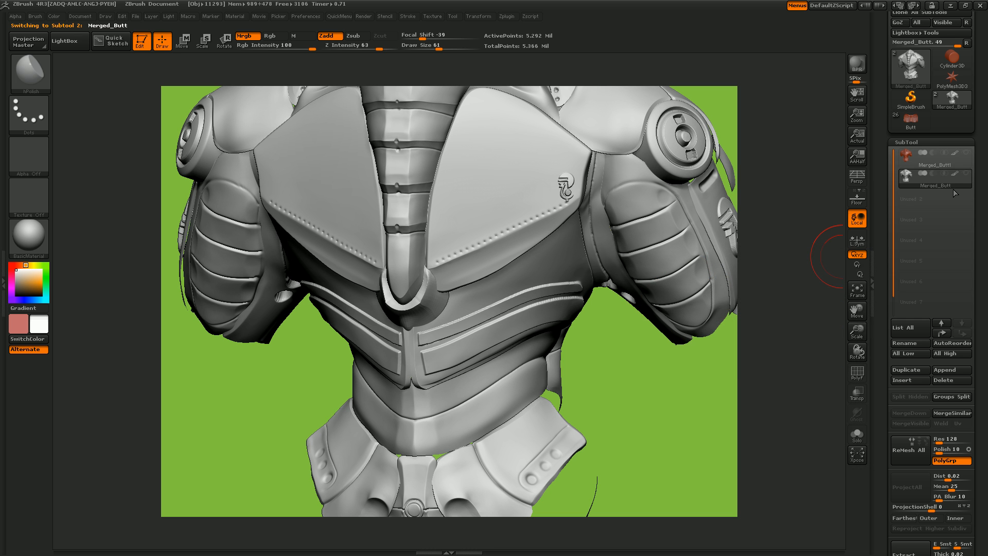
- Delete the original high-resolution Merged_Butt subtool, keeping only the decimated Merged_Butt1 copy
{"action": "left_click", "coordinate": [967, 155]}
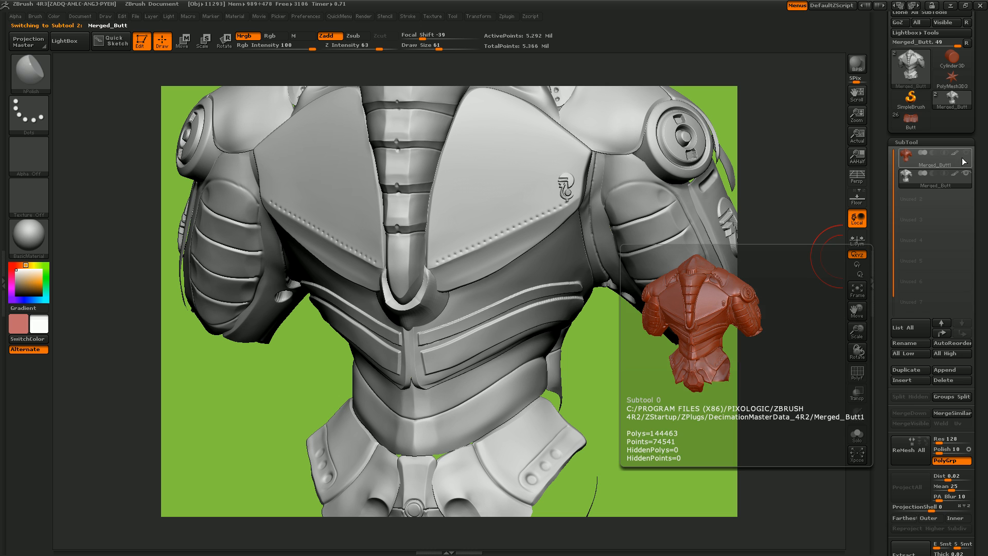
{"action": "left_click", "coordinate": [925, 164]}
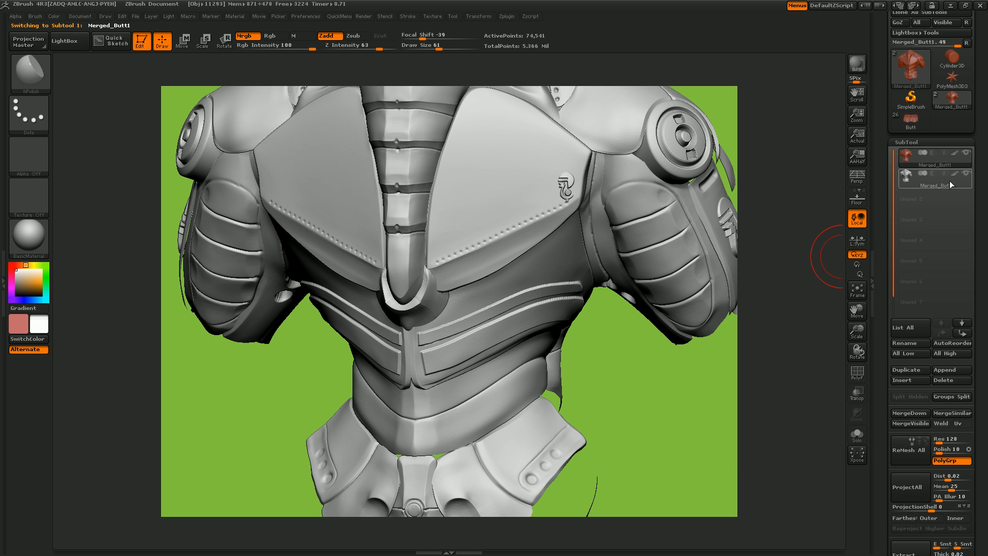
{"action": "left_click", "coordinate": [946, 186]}
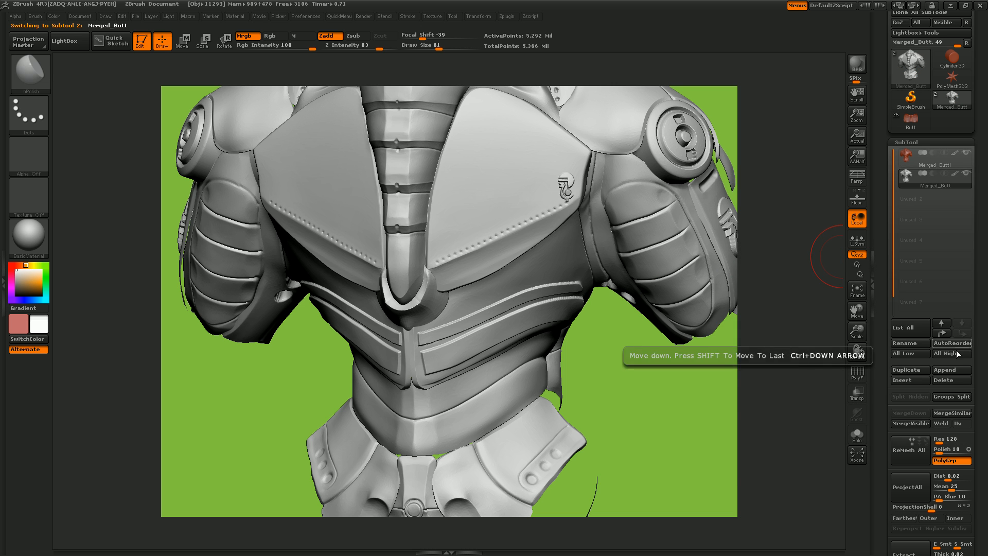
{"action": "mouse_move", "coordinate": [943, 185]}
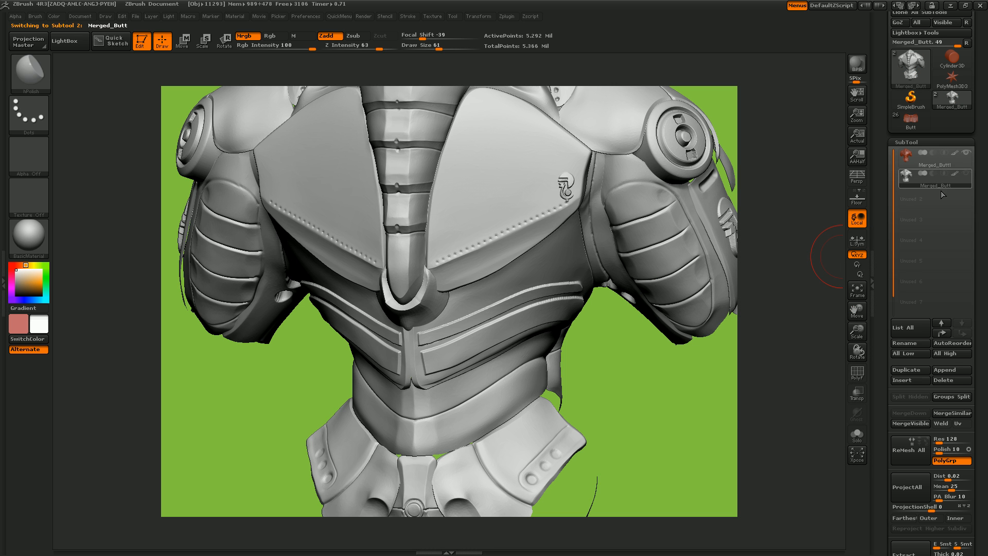
{"action": "left_click", "coordinate": [953, 380]}
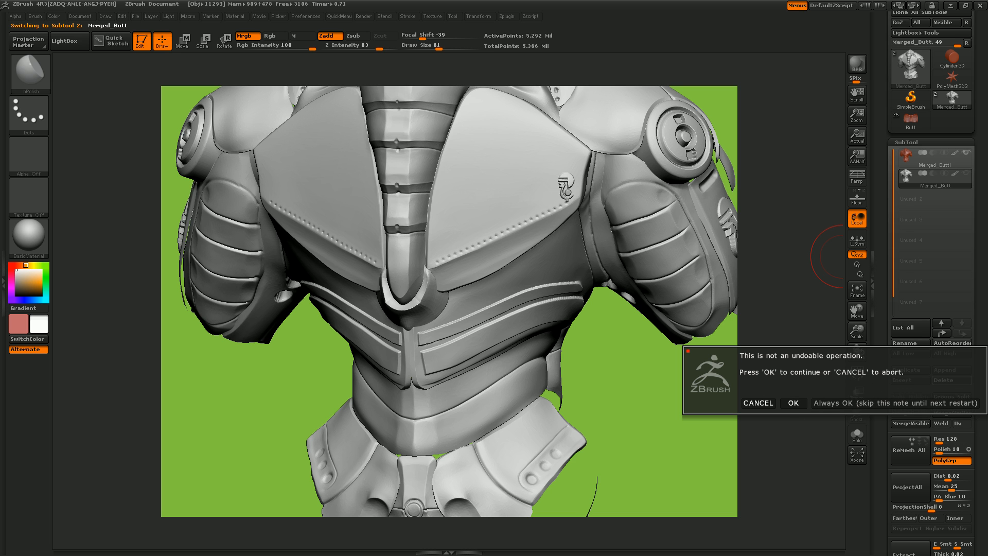
{"action": "left_click", "coordinate": [836, 404]}
- Examine the decimated armor from the side, back and front, ending on a framed front view
{"action": "left_click_drag", "start_coordinate": [857, 337], "coordinate": [865, 308]}
{"action": "mouse_move", "coordinate": [694, 301]}
{"action": "left_mouse_down"}
{"action": "mouse_move", "coordinate": [664, 297]}
{"action": "mouse_move", "coordinate": [643, 321]}
{"action": "left_mouse_up"}
{"action": "left_click_drag", "start_coordinate": [318, 295], "coordinate": [308, 309]}
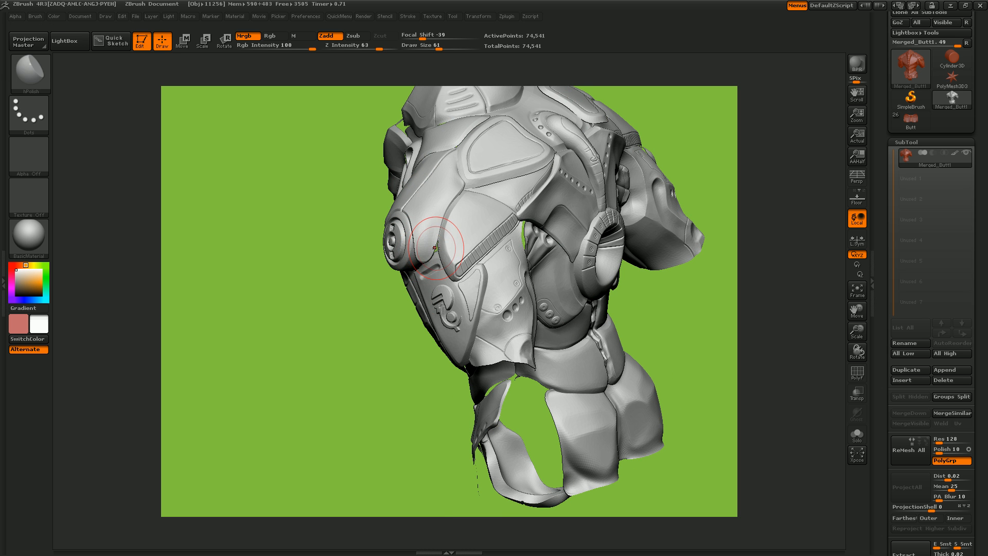
{"action": "left_click_drag", "start_coordinate": [393, 354], "coordinate": [360, 329]}
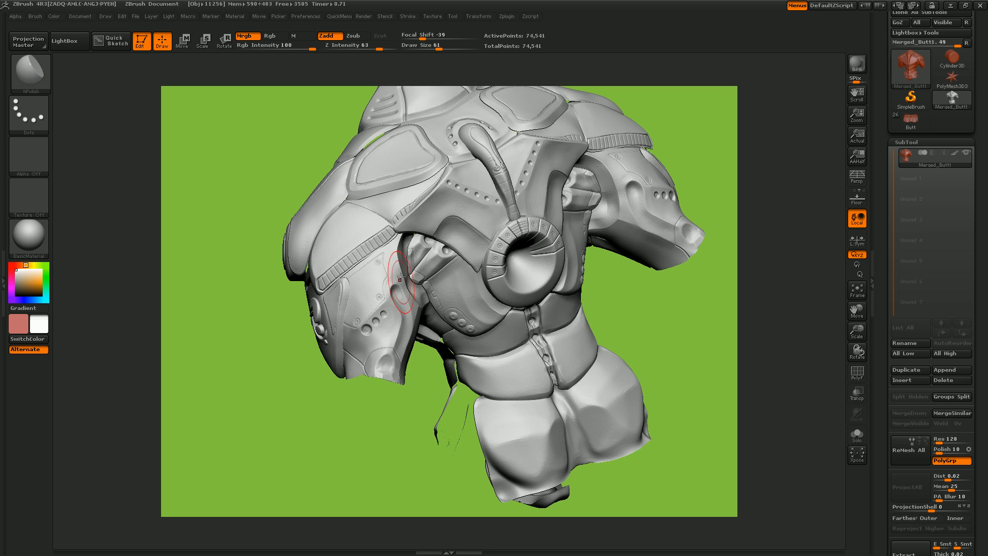
{"action": "left_click_drag", "start_coordinate": [294, 385], "coordinate": [280, 360]}
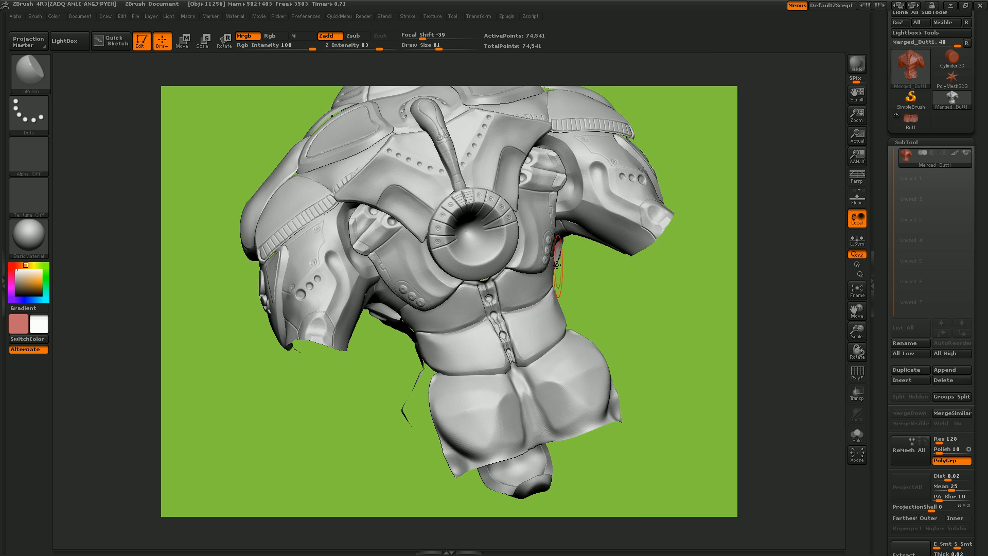
{"action": "left_click_drag", "start_coordinate": [690, 326], "coordinate": [671, 301]}
{"action": "left_click_drag", "start_coordinate": [521, 264], "coordinate": [737, 260]}
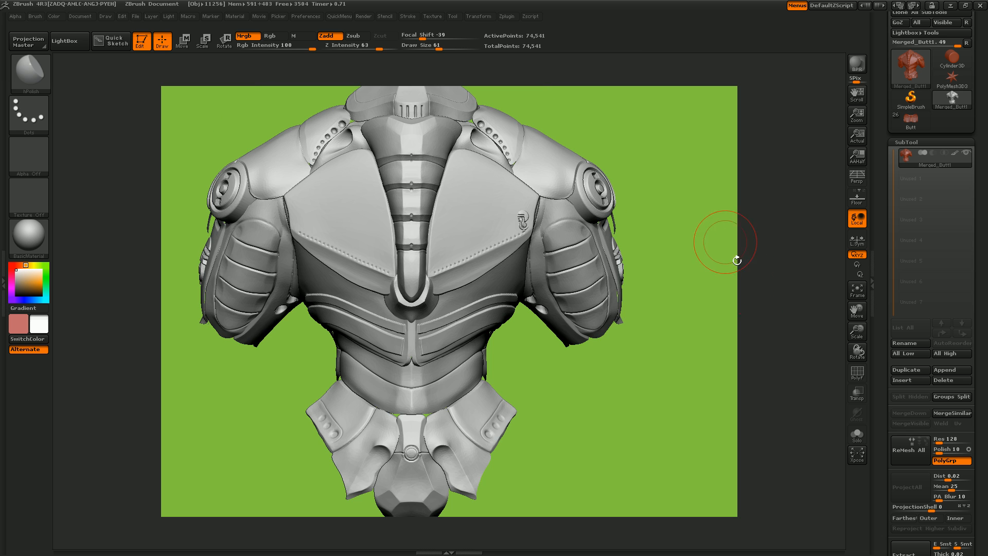
{"action": "left_click", "coordinate": [857, 291]}
{"action": "mouse_move", "coordinate": [857, 330]}
{"action": "left_mouse_down"}
{"action": "mouse_move", "coordinate": [858, 344]}
{"action": "mouse_move", "coordinate": [861, 314]}
{"action": "left_mouse_up"}
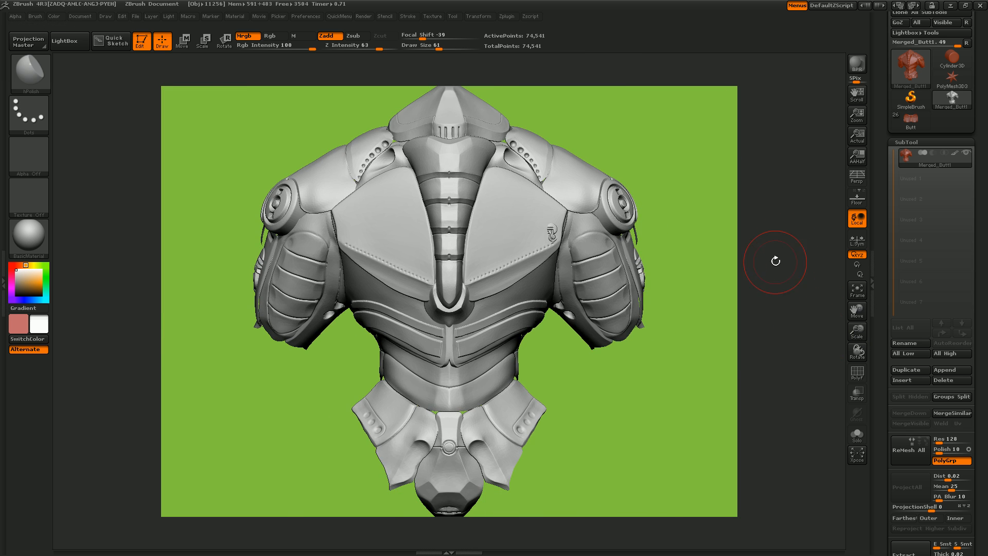
- Export the decimated armor as an OBJ file named Main in the Mech-732 folder
{"action": "scroll", "coordinate": [921, 129], "scroll_direction": "up", "scroll_amount": 4}
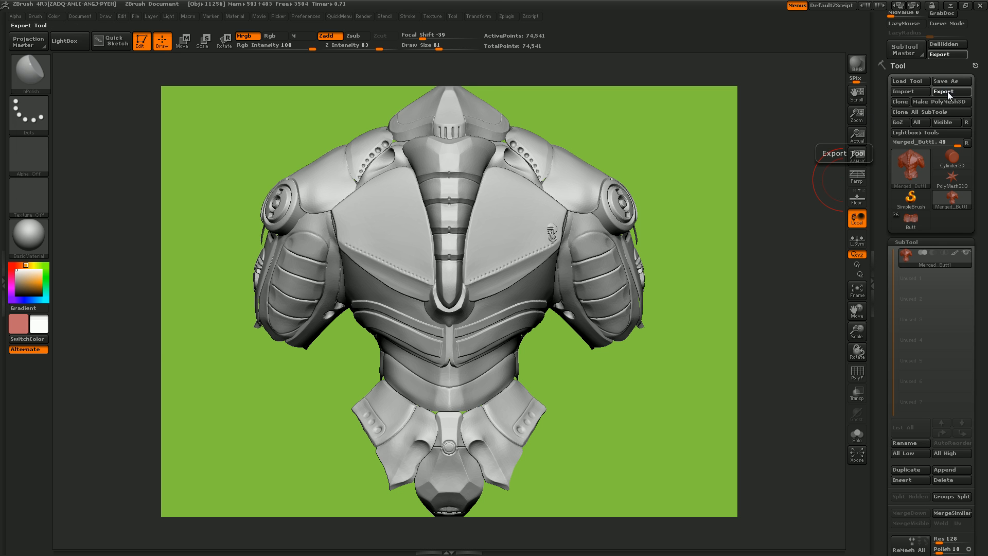
{"action": "left_click", "coordinate": [949, 92]}
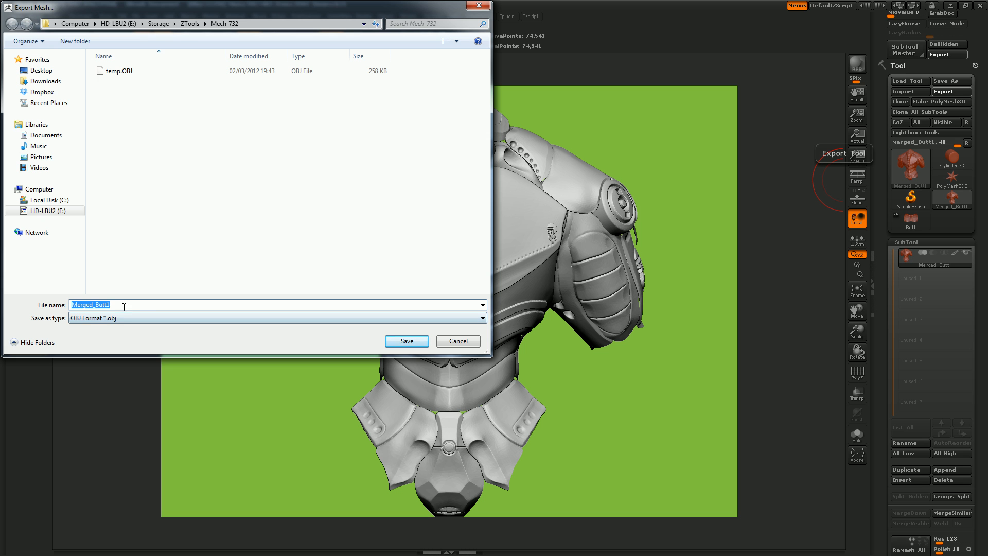
{"action": "type", "text": "Main"}
{"action": "key", "text": "Return"}
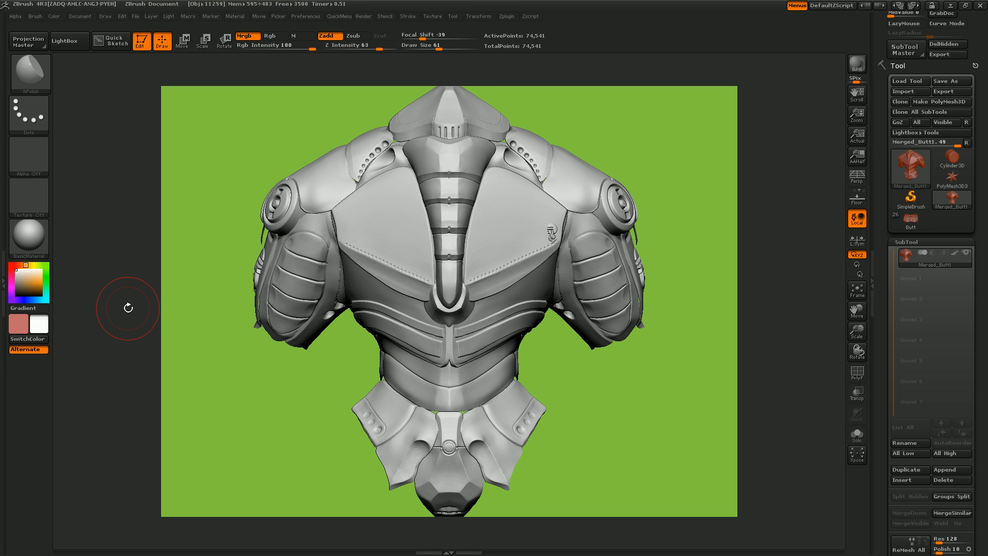
- Switch to 3D-Coat and start a new scene in place of the open retopology project
{"action": "left_click", "coordinate": [951, 6]}
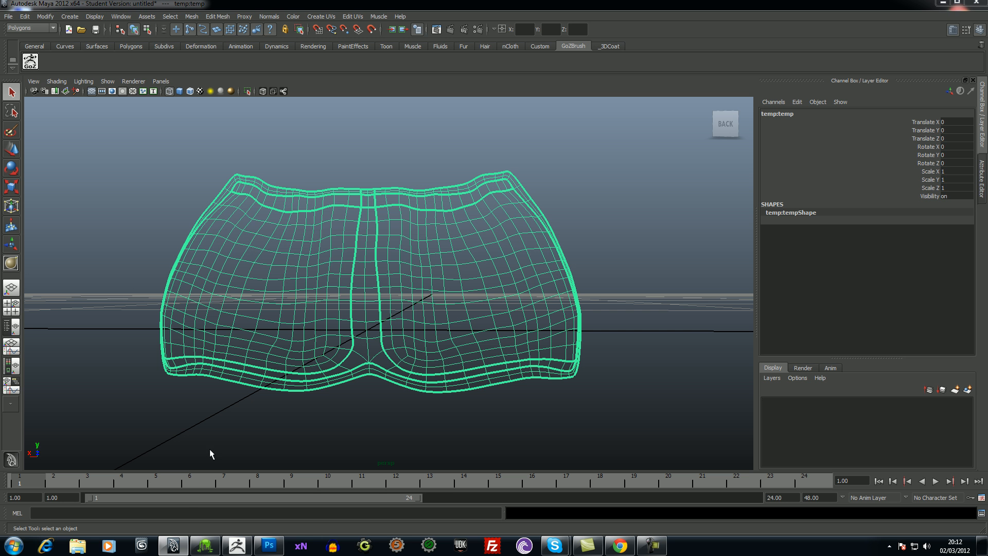
{"action": "left_click", "coordinate": [204, 545]}
{"action": "left_click", "coordinate": [9, 19]}
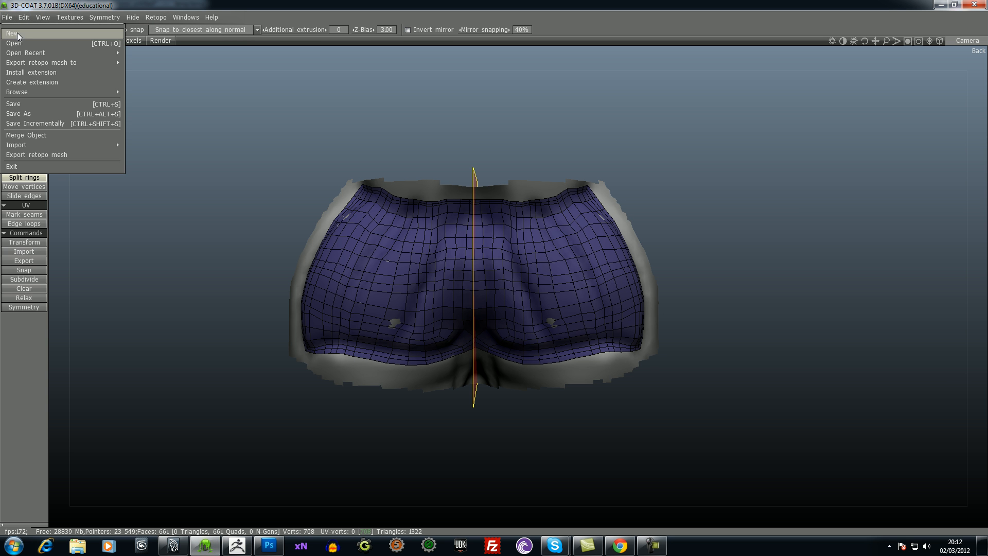
{"action": "left_click", "coordinate": [17, 35]}
{"action": "left_click", "coordinate": [485, 293]}
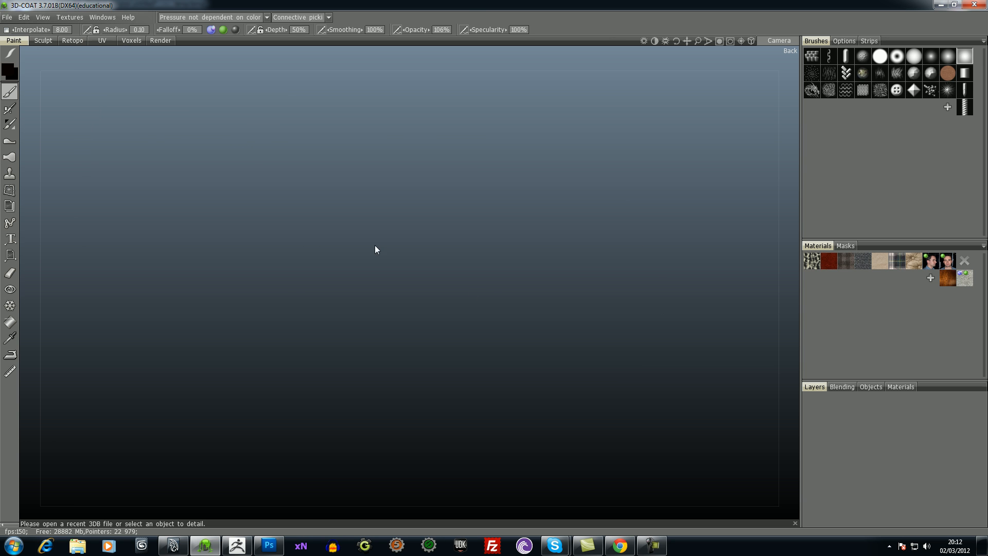
- Import the exported armor OBJ as a reference mesh
{"action": "left_click", "coordinate": [7, 17]}
{"action": "mouse_move", "coordinate": [23, 103]}
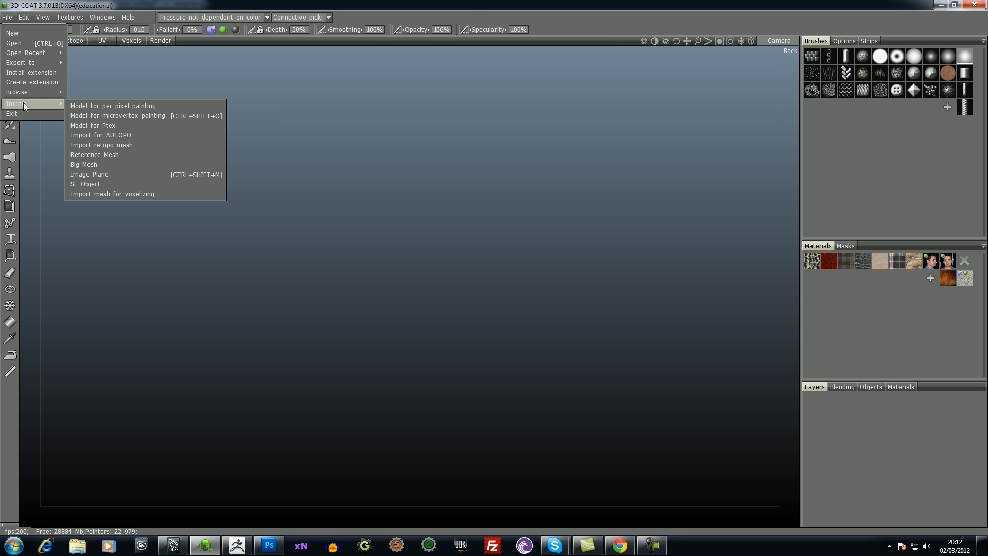
{"action": "left_click", "coordinate": [99, 156]}
{"action": "double_click", "coordinate": [527, 208]}
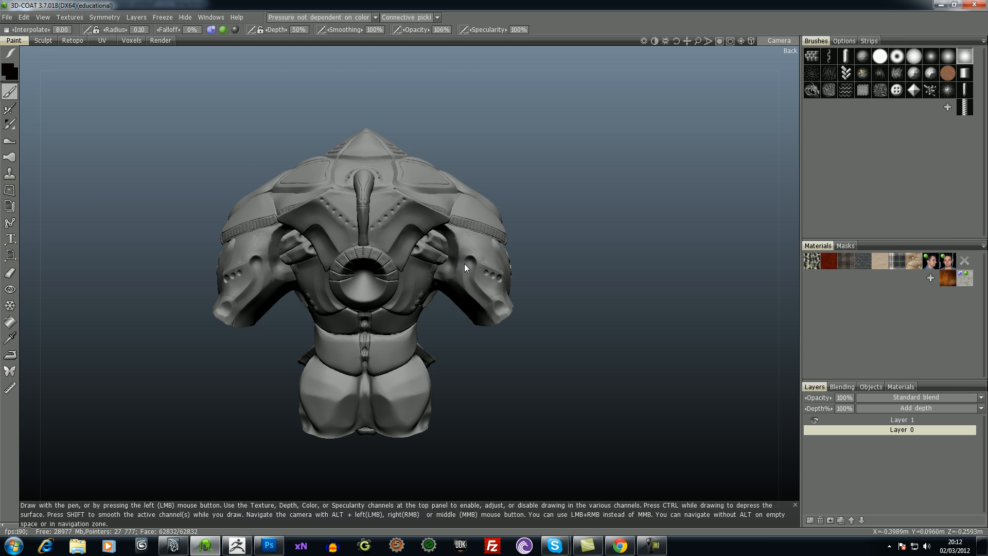
- Inspect the imported armor's abdomen and back up close
{"action": "mouse_move", "coordinate": [619, 262]}
{"action": "left_mouse_down"}
{"action": "mouse_move", "coordinate": [293, 230]}
{"action": "mouse_move", "coordinate": [288, 249]}
{"action": "mouse_move", "coordinate": [255, 227]}
{"action": "mouse_move", "coordinate": [227, 228]}
{"action": "left_mouse_up"}
{"action": "right_click_drag", "start_coordinate": [228, 230], "coordinate": [377, 231]}
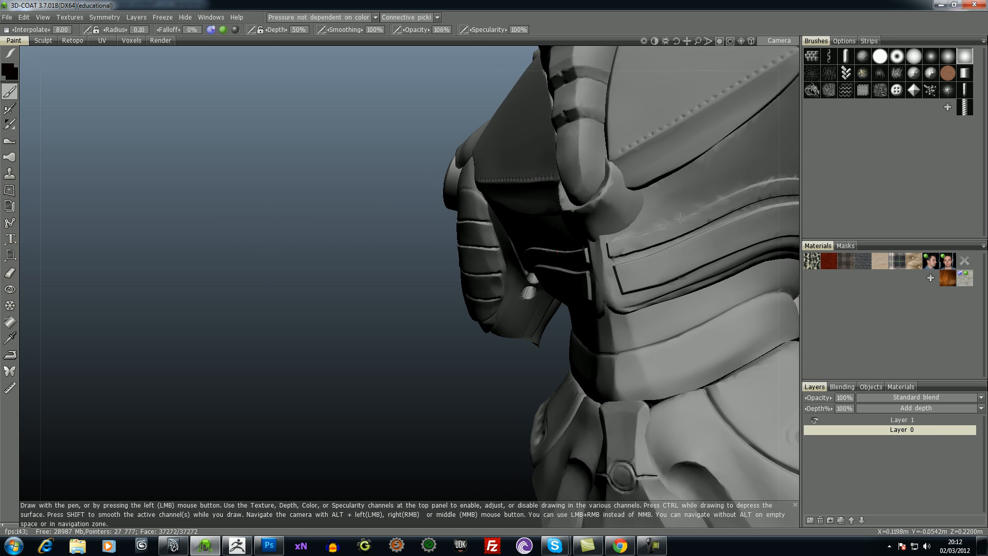
{"action": "mouse_move", "coordinate": [319, 301]}
{"action": "left_mouse_down"}
{"action": "mouse_move", "coordinate": [300, 306]}
{"action": "mouse_move", "coordinate": [334, 295]}
{"action": "mouse_move", "coordinate": [353, 326]}
{"action": "mouse_move", "coordinate": [309, 324]}
{"action": "left_mouse_up"}
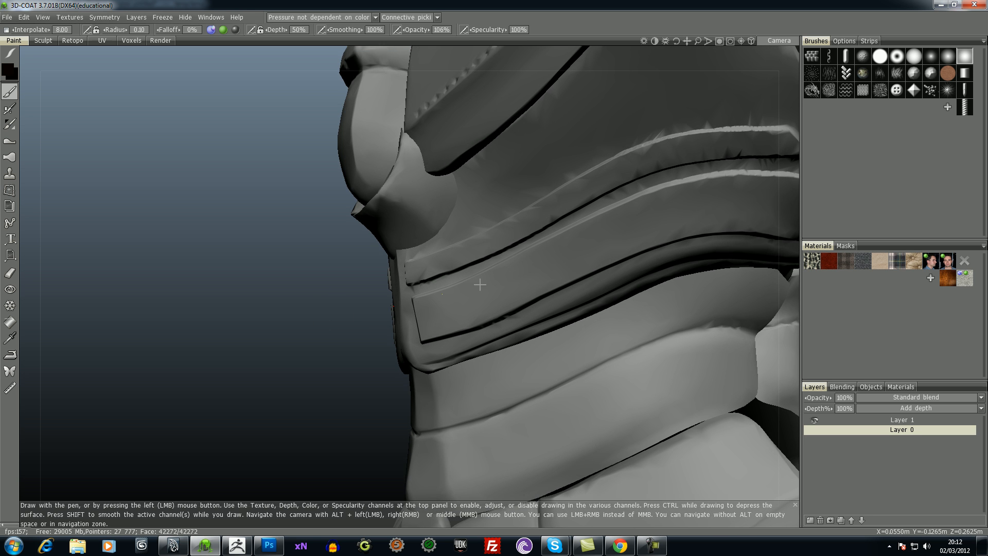
{"action": "left_click_drag", "start_coordinate": [243, 234], "coordinate": [607, 234]}
{"action": "left_click_drag", "start_coordinate": [294, 307], "coordinate": [147, 328]}
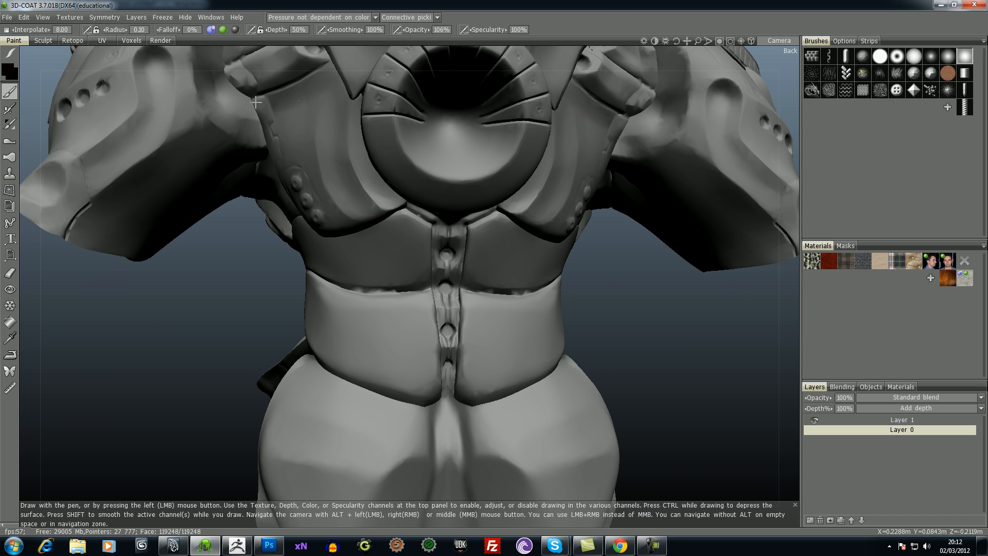
- Switch to the Retopo workspace and close the Groups and UV preview windows
{"action": "left_click", "coordinate": [7, 17]}
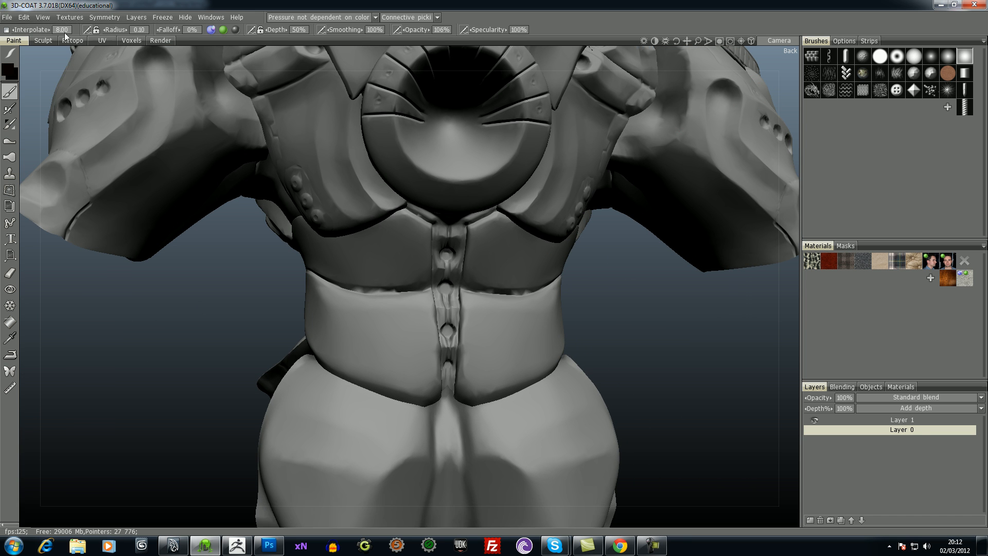
{"action": "left_click", "coordinate": [73, 40]}
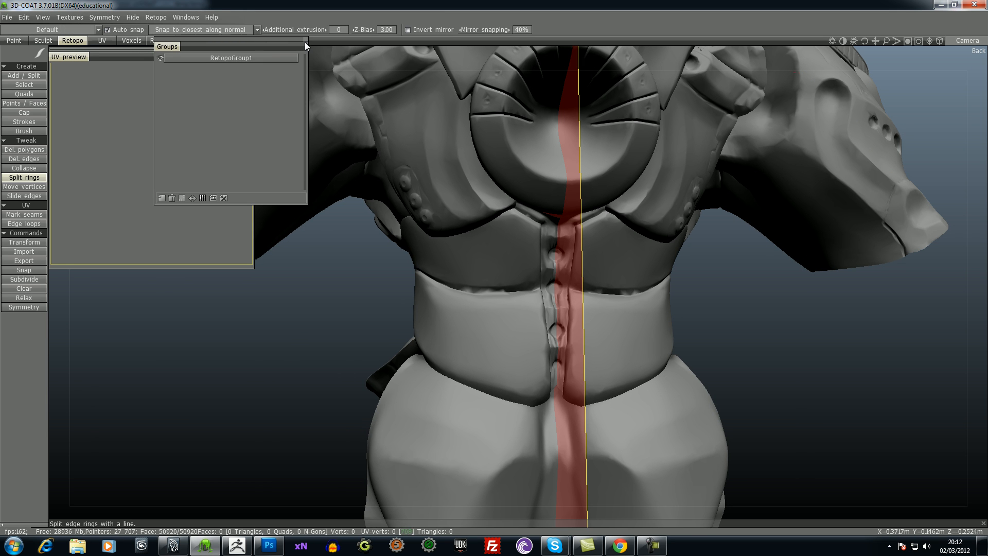
{"action": "left_click", "coordinate": [304, 40]}
{"action": "left_click", "coordinate": [250, 52]}
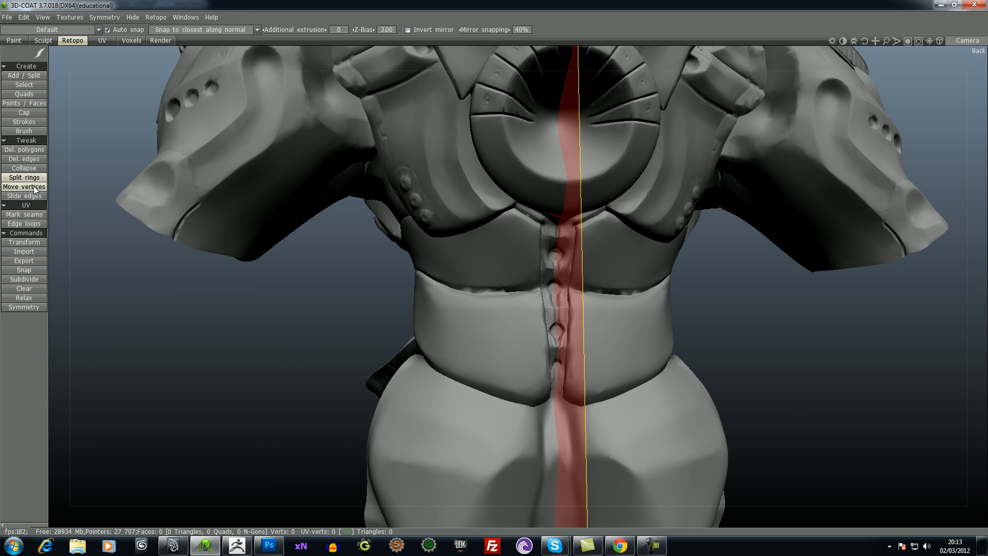
- With the Points/Faces tool, build four retopology quads along the upper waist band, from the back centre line toward the left side
{"action": "left_click", "coordinate": [21, 102]}
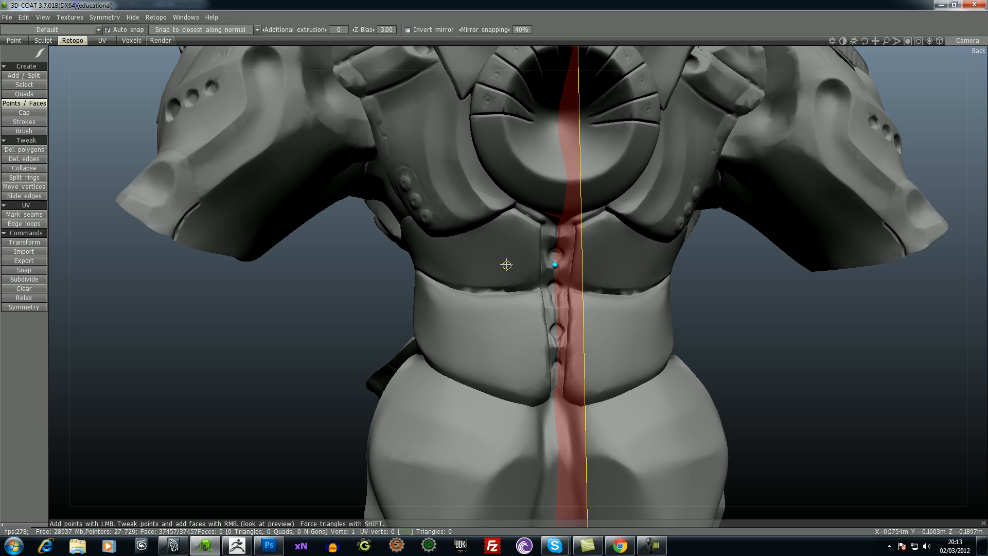
{"action": "left_click", "coordinate": [555, 284]}
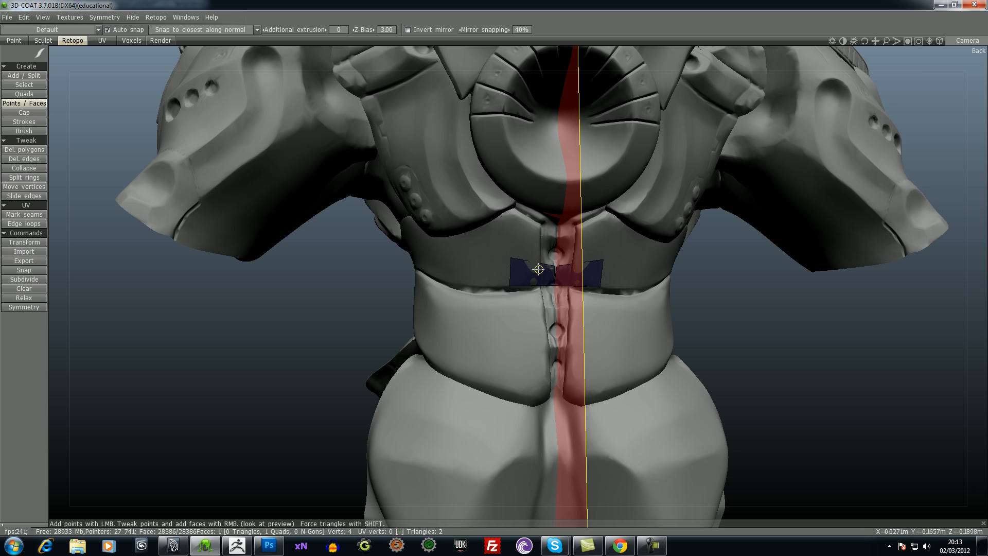
{"action": "right_click", "coordinate": [477, 280]}
{"action": "left_click_drag", "start_coordinate": [283, 288], "coordinate": [347, 294]}
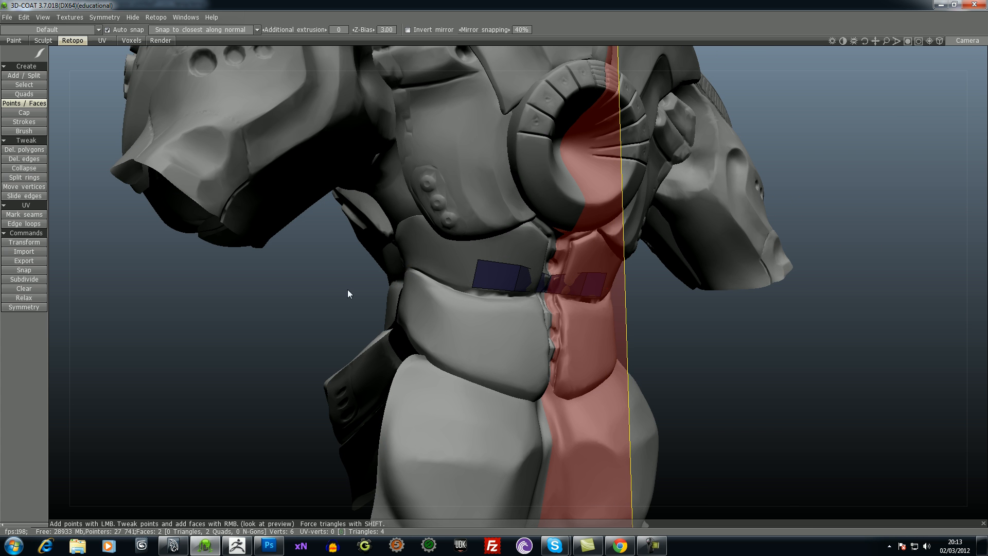
{"action": "left_click", "coordinate": [428, 272]}
{"action": "right_click", "coordinate": [457, 271]}
{"action": "left_click_drag", "start_coordinate": [280, 272], "coordinate": [354, 262]}
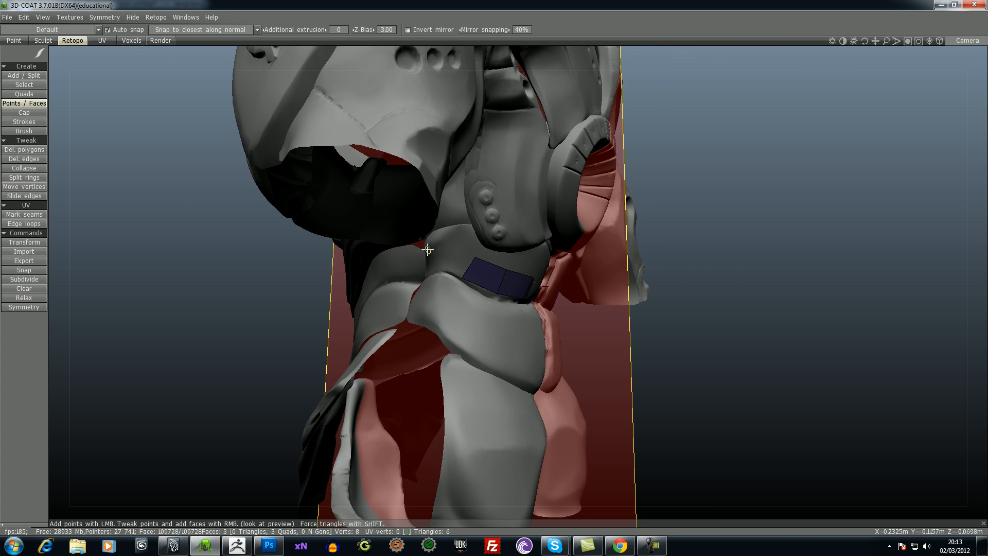
{"action": "left_click", "coordinate": [423, 275]}
{"action": "right_click", "coordinate": [423, 274]}
- Extend the quad strip by three more faces around the armor's left side, following the waist band toward the front
{"action": "left_click_drag", "start_coordinate": [185, 292], "coordinate": [391, 273]}
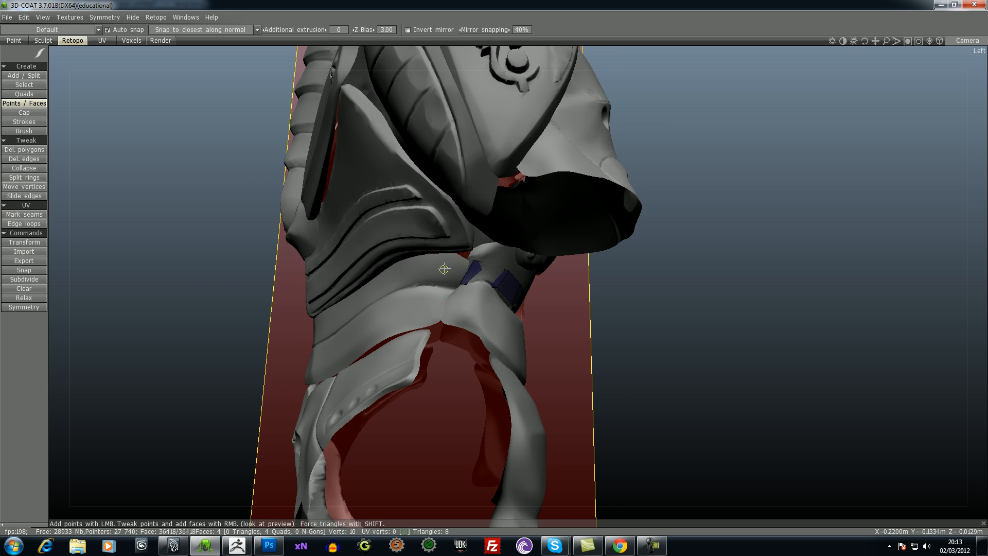
{"action": "left_click", "coordinate": [423, 283]}
{"action": "right_click", "coordinate": [444, 272]}
{"action": "left_click_drag", "start_coordinate": [154, 314], "coordinate": [48, 221]}
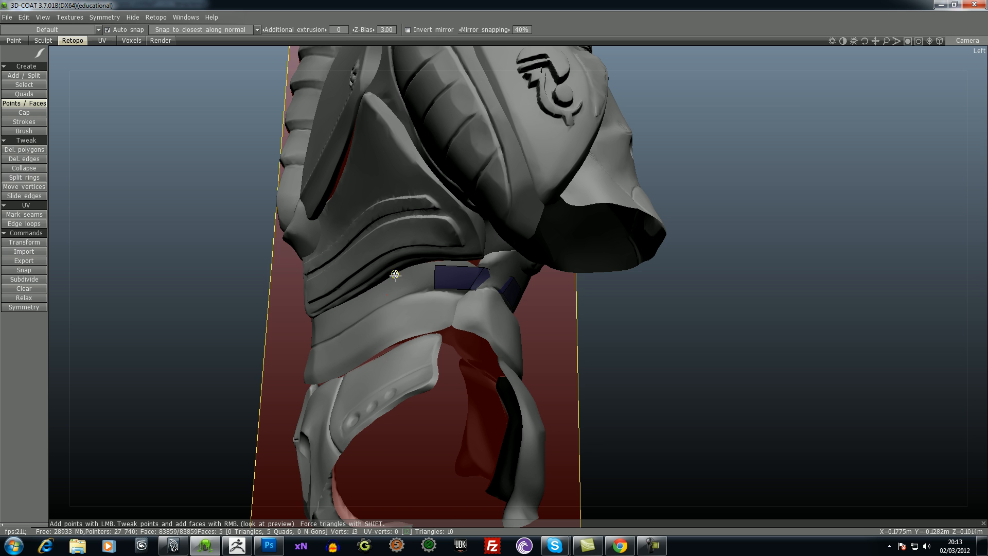
{"action": "right_click", "coordinate": [415, 283]}
{"action": "left_click_drag", "start_coordinate": [232, 324], "coordinate": [392, 305]}
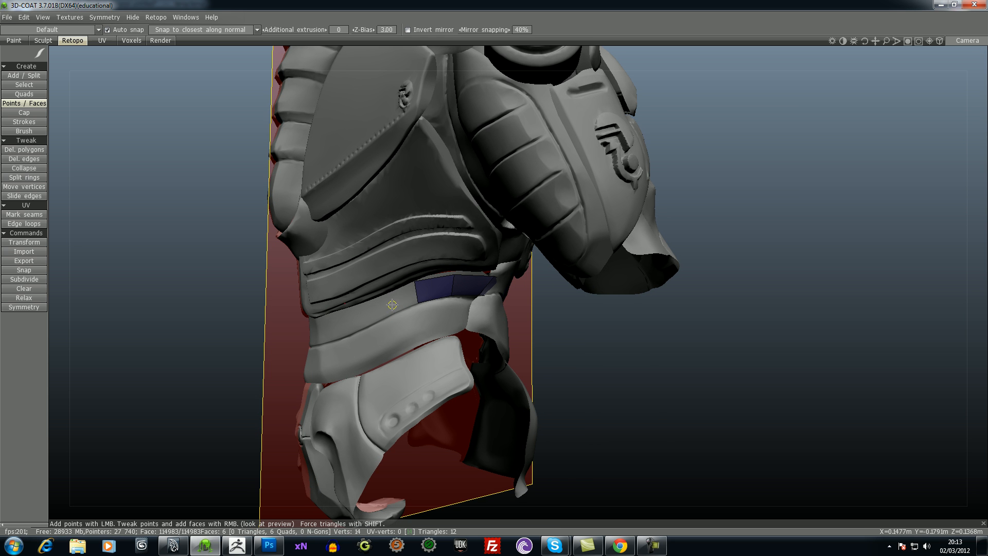
{"action": "left_click", "coordinate": [387, 317]}
{"action": "right_click", "coordinate": [399, 303]}
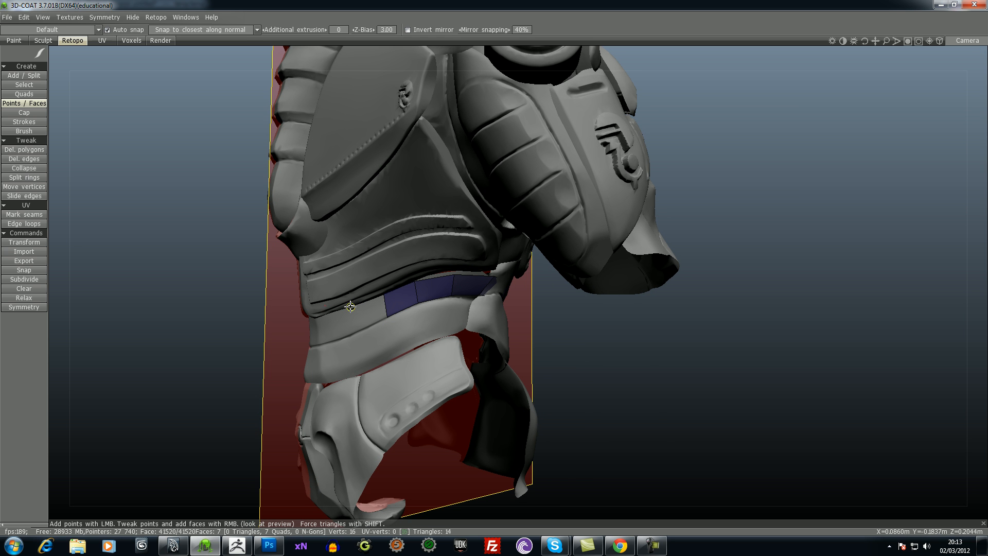
- Add three more quads along the front of the waist band, finishing the strip at the symmetry line
{"action": "right_click_drag", "start_coordinate": [184, 321], "coordinate": [226, 320]}
{"action": "right_click", "coordinate": [291, 339]}
{"action": "left_click_drag", "start_coordinate": [146, 336], "coordinate": [206, 333]}
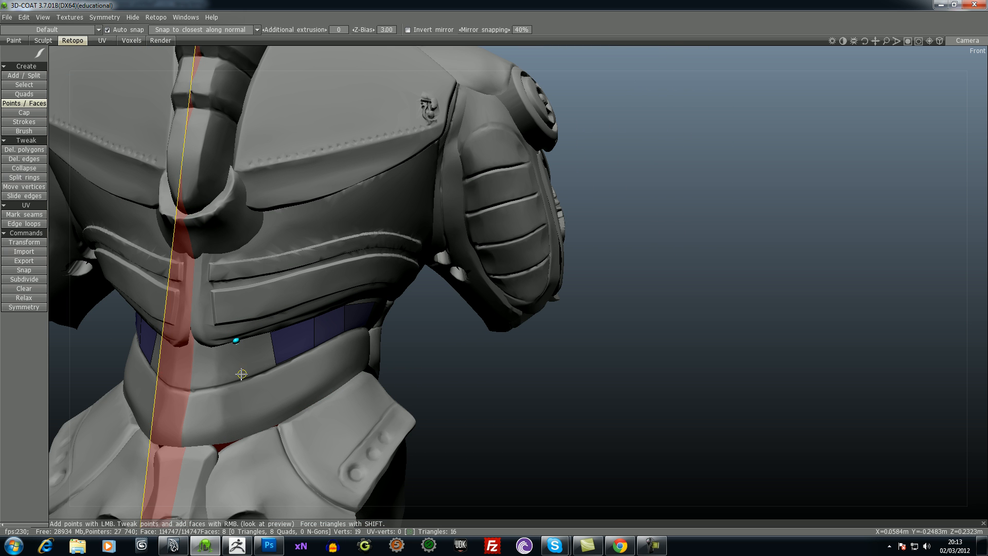
{"action": "right_click", "coordinate": [256, 353]}
{"action": "left_click_drag", "start_coordinate": [449, 376], "coordinate": [480, 378]}
{"action": "middle_click_drag", "start_coordinate": [480, 378], "coordinate": [560, 353]}
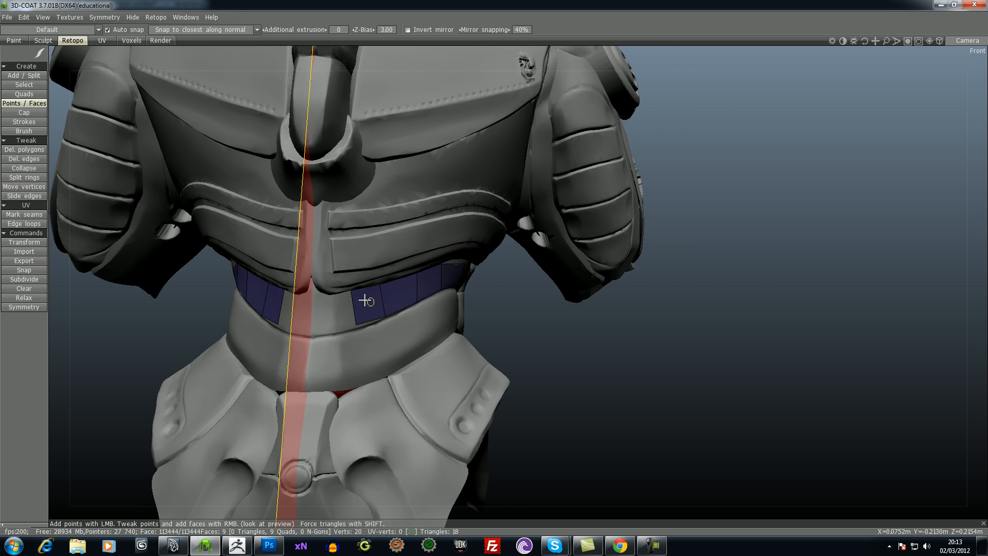
{"action": "left_click", "coordinate": [309, 336]}
{"action": "right_click", "coordinate": [333, 313]}
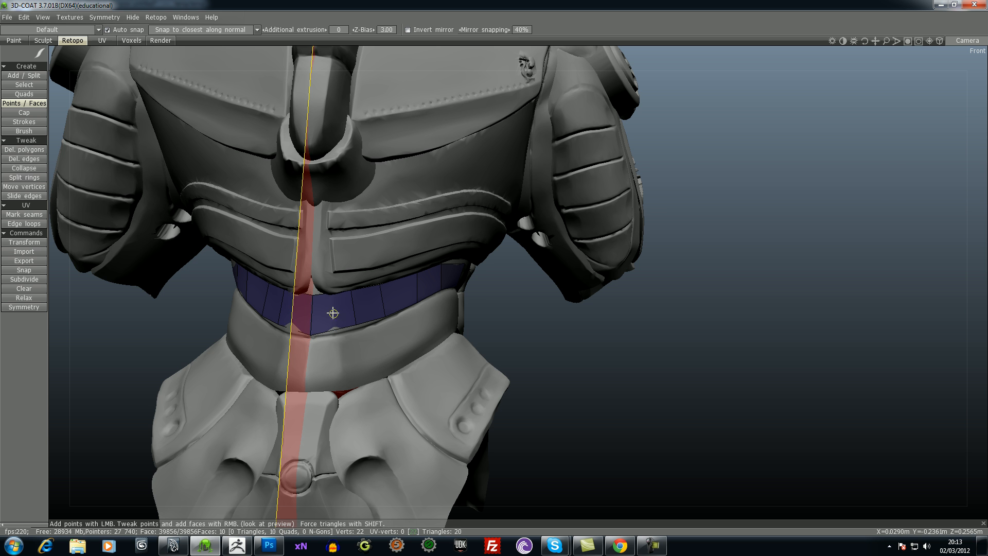
- Build five quads as a second row directly above the waist strip, from the back centre line toward the side
{"action": "left_click_drag", "start_coordinate": [603, 347], "coordinate": [573, 338]}
{"action": "right_click_drag", "start_coordinate": [572, 339], "coordinate": [586, 428]}
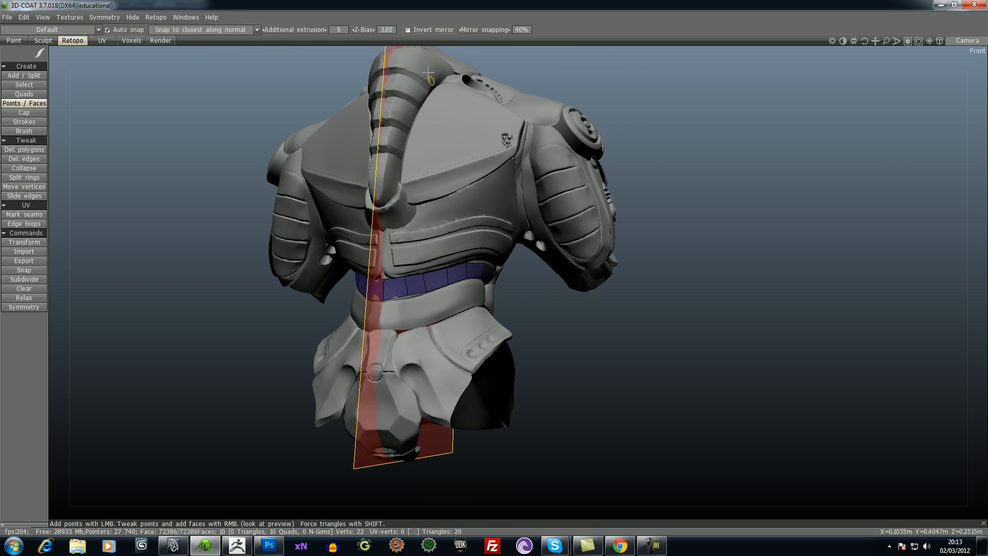
{"action": "left_click_drag", "start_coordinate": [555, 282], "coordinate": [562, 312]}
{"action": "right_click_drag", "start_coordinate": [562, 312], "coordinate": [586, 259]}
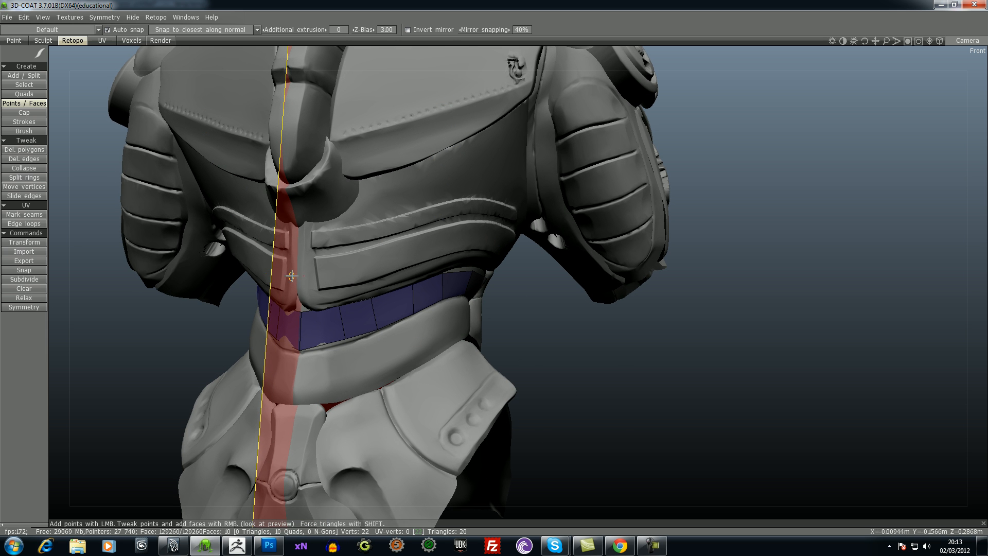
{"action": "left_click", "coordinate": [336, 275]}
{"action": "right_click", "coordinate": [316, 289]}
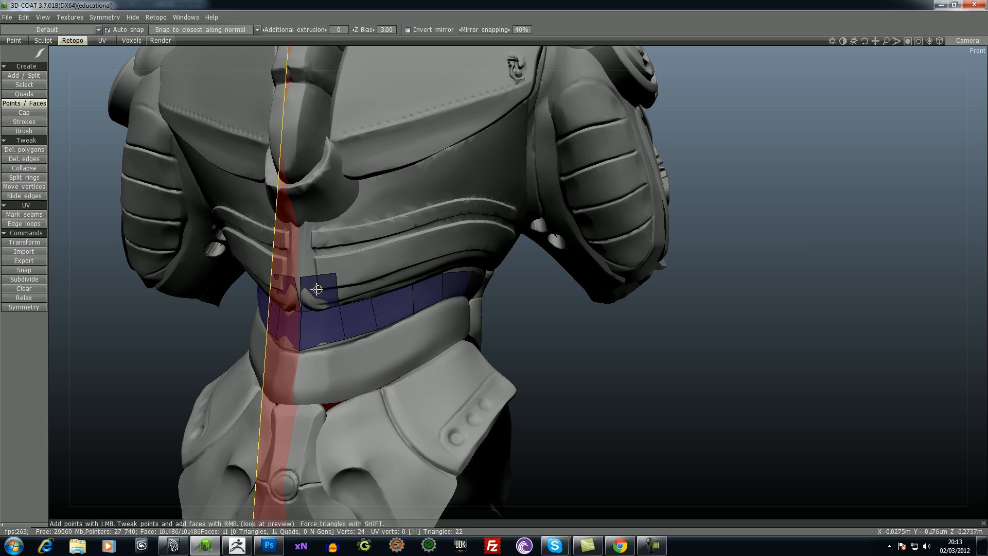
{"action": "left_click", "coordinate": [363, 270]}
{"action": "right_click", "coordinate": [348, 288]}
{"action": "left_click", "coordinate": [410, 258]}
{"action": "right_click", "coordinate": [406, 273]}
{"action": "right_click", "coordinate": [427, 263]}
{"action": "right_click", "coordinate": [457, 262]}
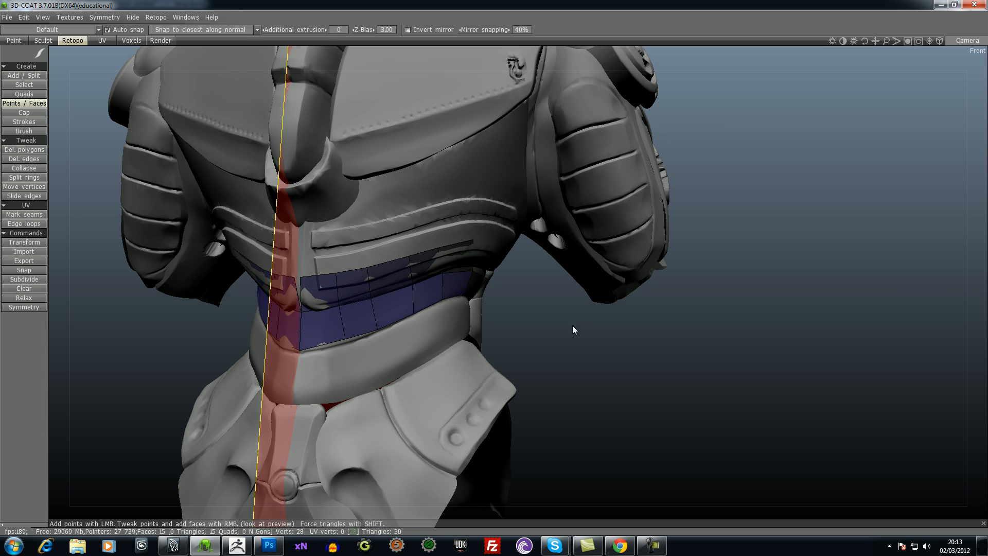
- Adjust the new row's upper points at the armor's side and add a sixth quad at its outer end
{"action": "middle_click_drag", "start_coordinate": [472, 261], "coordinate": [547, 322]}
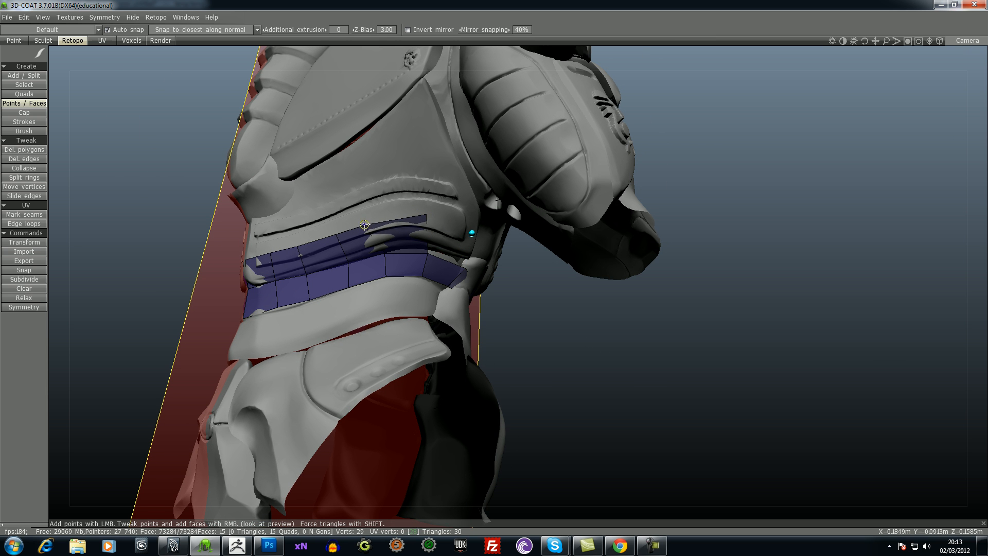
{"action": "middle_click_drag", "start_coordinate": [368, 224], "coordinate": [443, 252]}
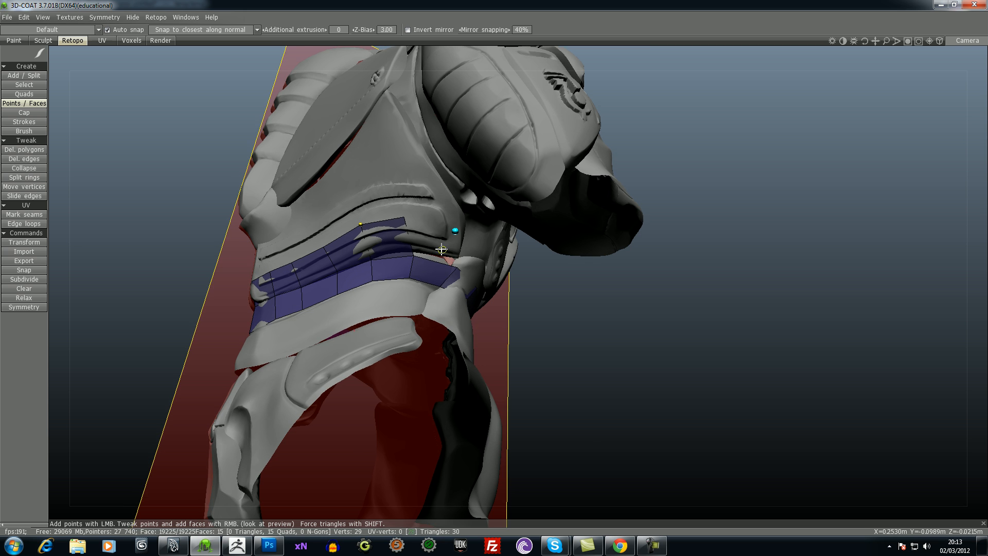
{"action": "right_click", "coordinate": [432, 240]}
{"action": "middle_click_drag", "start_coordinate": [556, 314], "coordinate": [565, 334]}
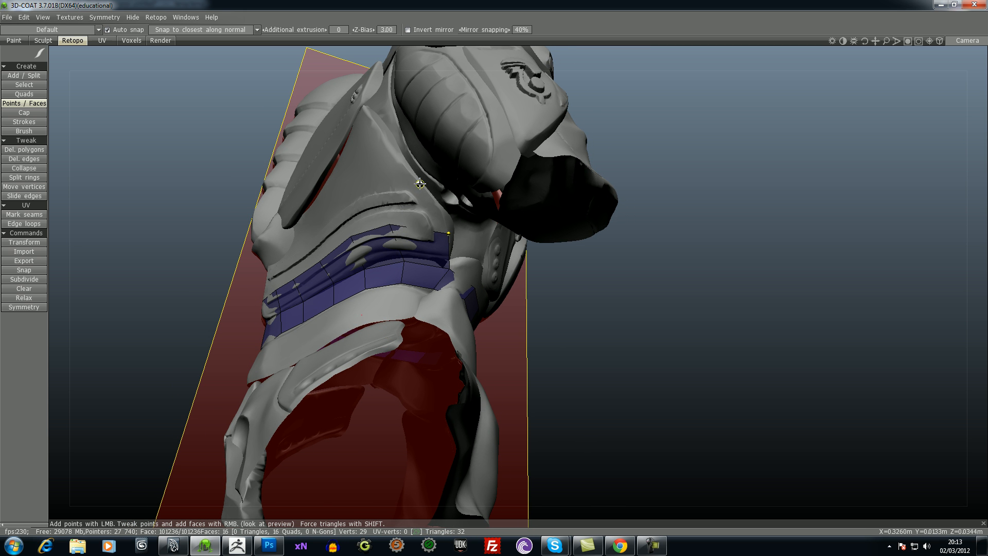
- Add a third row of six quads over the raised back trim, working from the side back to the centre line
{"action": "right_click", "coordinate": [379, 186]}
{"action": "middle_click_drag", "start_coordinate": [170, 215], "coordinate": [391, 242]}
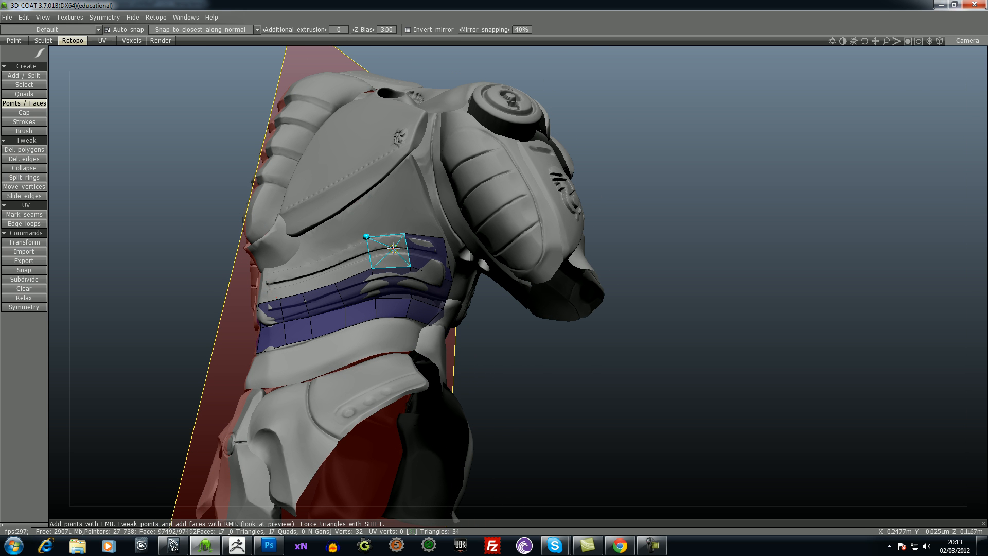
{"action": "right_click", "coordinate": [364, 238]}
{"action": "right_click", "coordinate": [340, 260]}
{"action": "left_click_drag", "start_coordinate": [176, 261], "coordinate": [177, 259]}
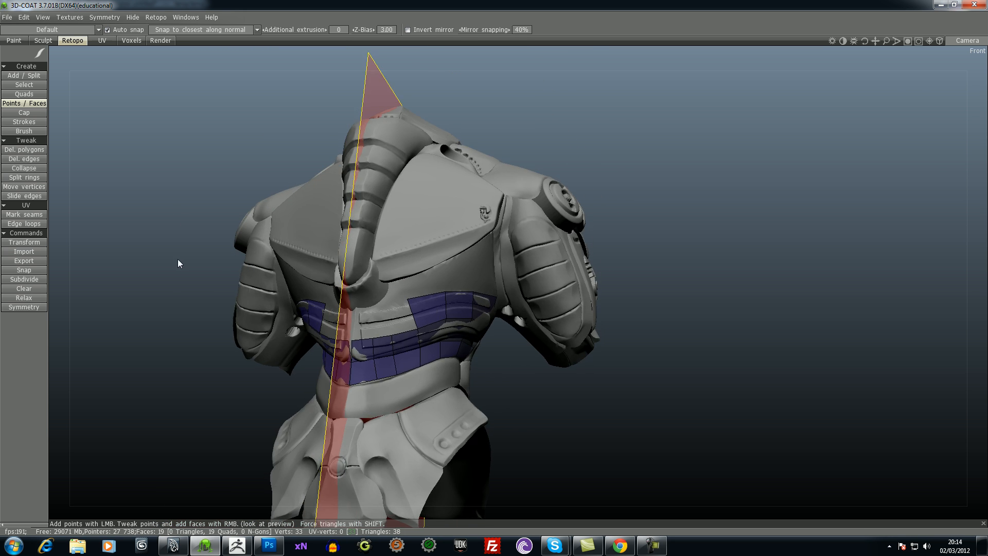
{"action": "right_click", "coordinate": [395, 313]}
{"action": "right_click", "coordinate": [374, 318]}
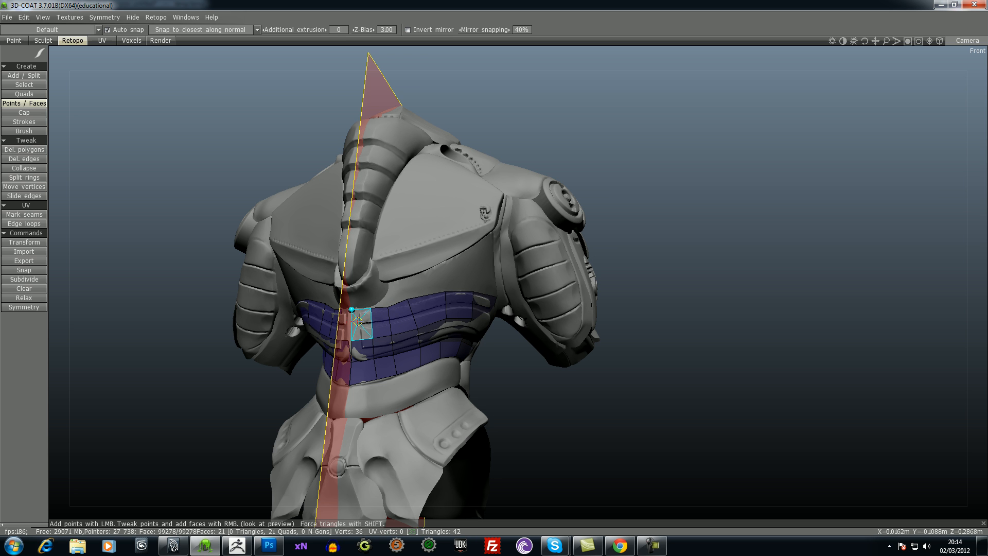
{"action": "right_click", "coordinate": [356, 317]}
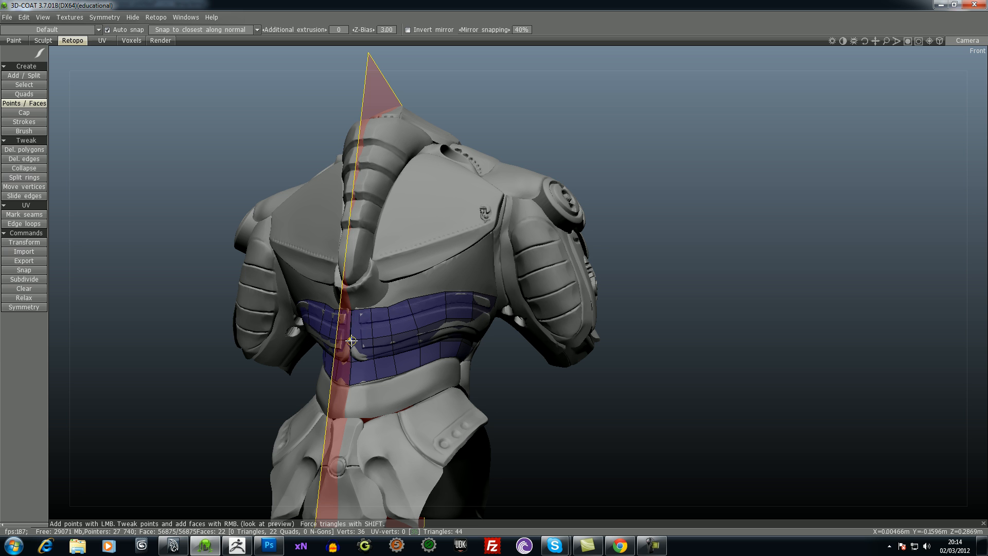
- Look up the command for applying symmetry to all retopology layers, and view the mirrored quads from behind
{"action": "left_click", "coordinate": [153, 17]}
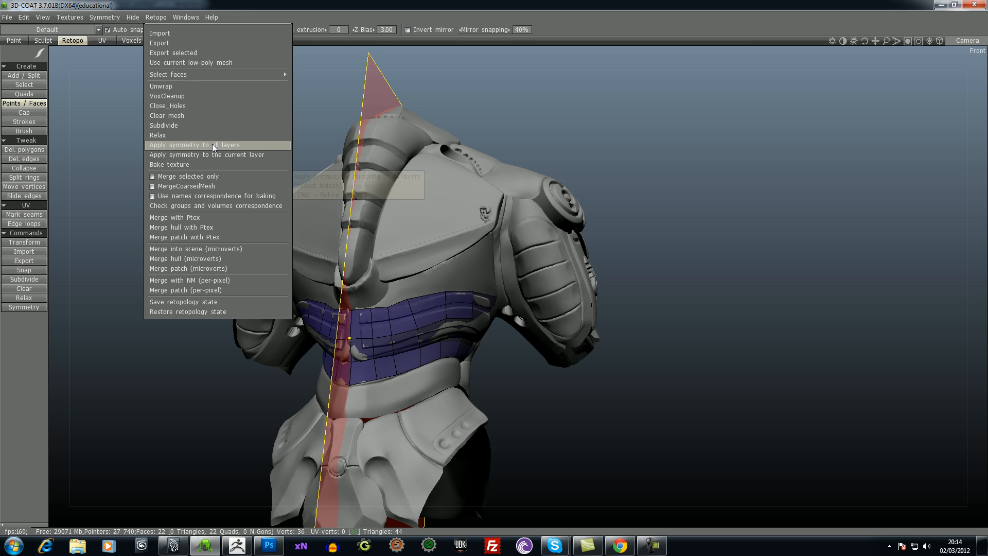
{"action": "left_click_drag", "start_coordinate": [651, 194], "coordinate": [635, 177]}
{"action": "left_click_drag", "start_coordinate": [538, 398], "coordinate": [617, 413]}
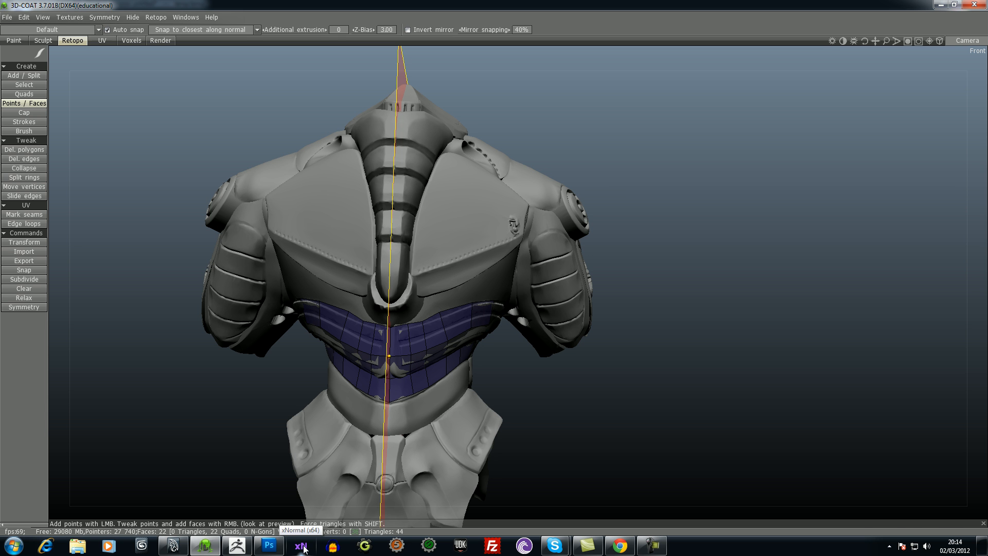
{"action": "left_click_drag", "start_coordinate": [557, 431], "coordinate": [526, 405]}
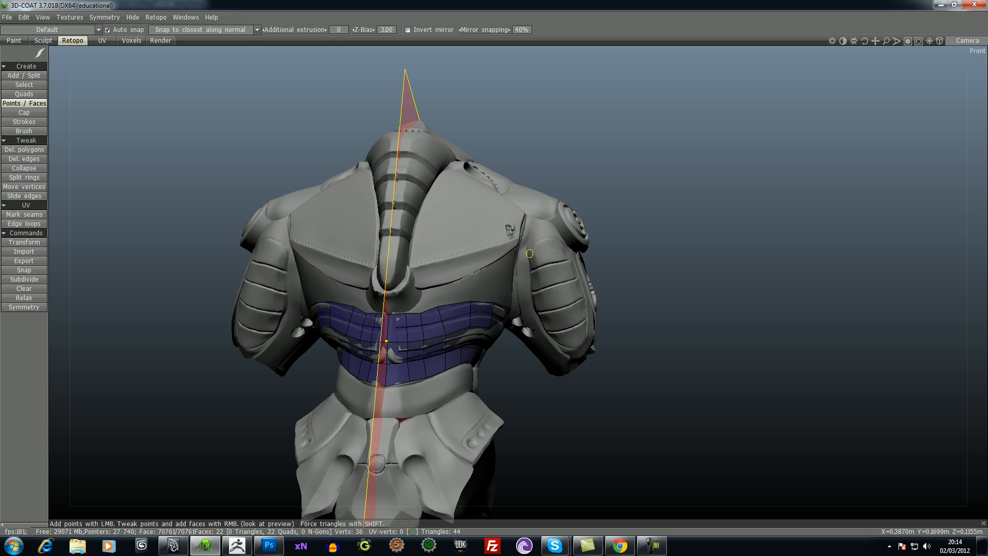
{"action": "left_click_drag", "start_coordinate": [650, 326], "coordinate": [672, 397]}
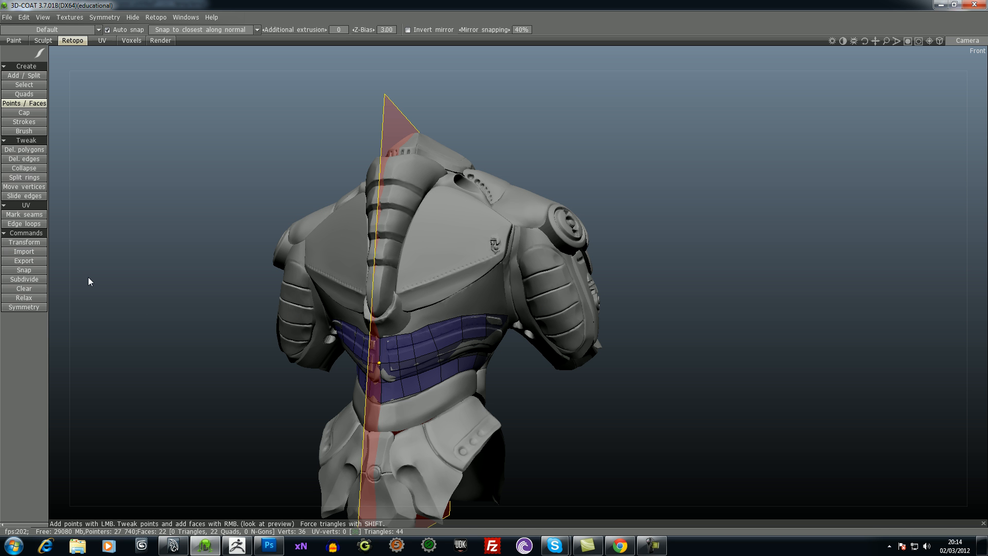
{"action": "left_click_drag", "start_coordinate": [801, 470], "coordinate": [747, 430]}
{"action": "right_click_drag", "start_coordinate": [746, 427], "coordinate": [756, 398]}
{"action": "left_click_drag", "start_coordinate": [586, 434], "coordinate": [602, 455]}
{"action": "right_click_drag", "start_coordinate": [817, 335], "coordinate": [834, 247]}
{"action": "left_click_drag", "start_coordinate": [905, 245], "coordinate": [749, 221]}
{"action": "right_click_drag", "start_coordinate": [867, 175], "coordinate": [859, 360]}
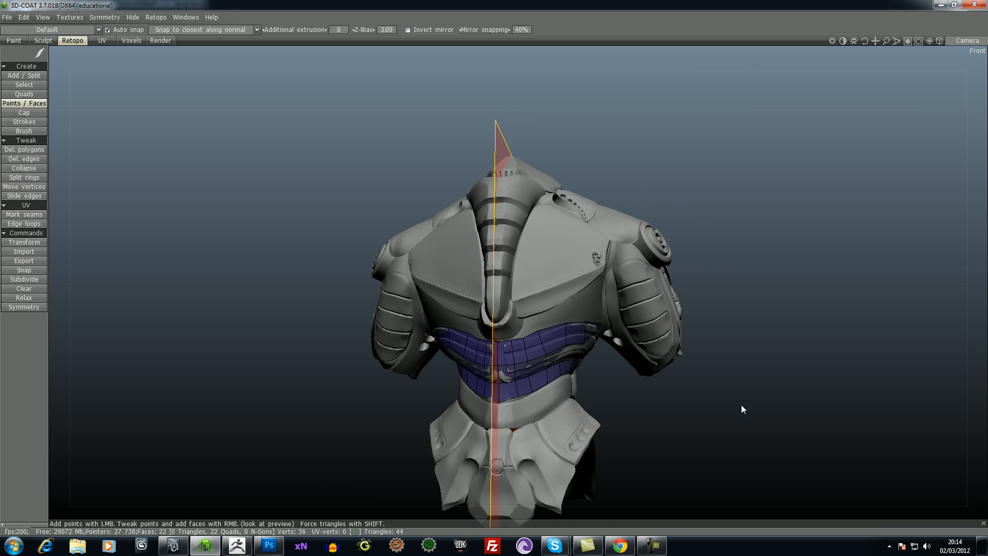
{"action": "left_click_drag", "start_coordinate": [859, 407], "coordinate": [781, 450]}
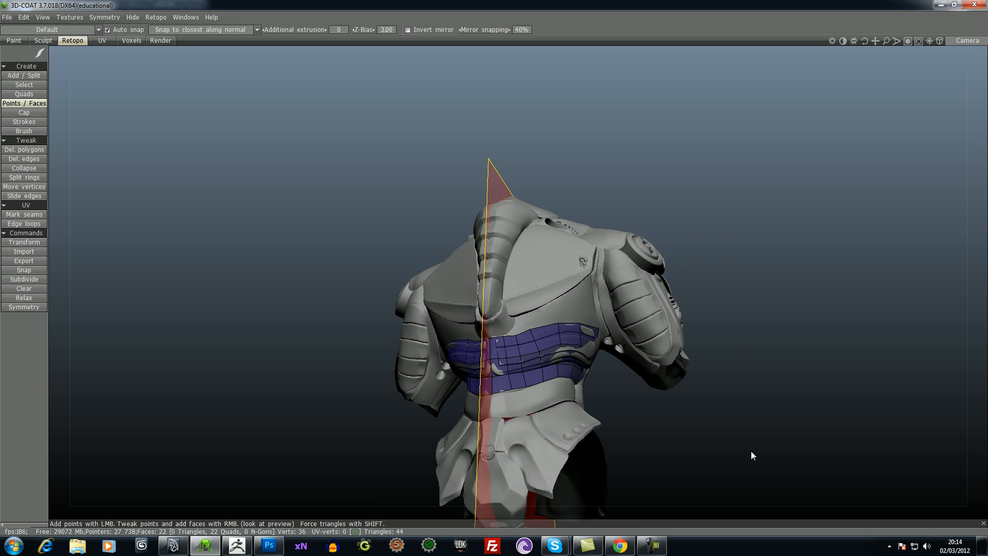
{"action": "left_click_drag", "start_coordinate": [708, 447], "coordinate": [576, 456]}
{"action": "left_click_drag", "start_coordinate": [718, 425], "coordinate": [468, 474]}
{"action": "right_click_drag", "start_coordinate": [477, 408], "coordinate": [494, 504]}
{"action": "left_click_drag", "start_coordinate": [412, 315], "coordinate": [755, 297]}
{"action": "right_click_drag", "start_coordinate": [756, 298], "coordinate": [743, 370]}
{"action": "middle_click_drag", "start_coordinate": [743, 369], "coordinate": [706, 287]}
{"action": "left_click_drag", "start_coordinate": [676, 313], "coordinate": [621, 319]}
{"action": "left_click_drag", "start_coordinate": [412, 299], "coordinate": [510, 360]}
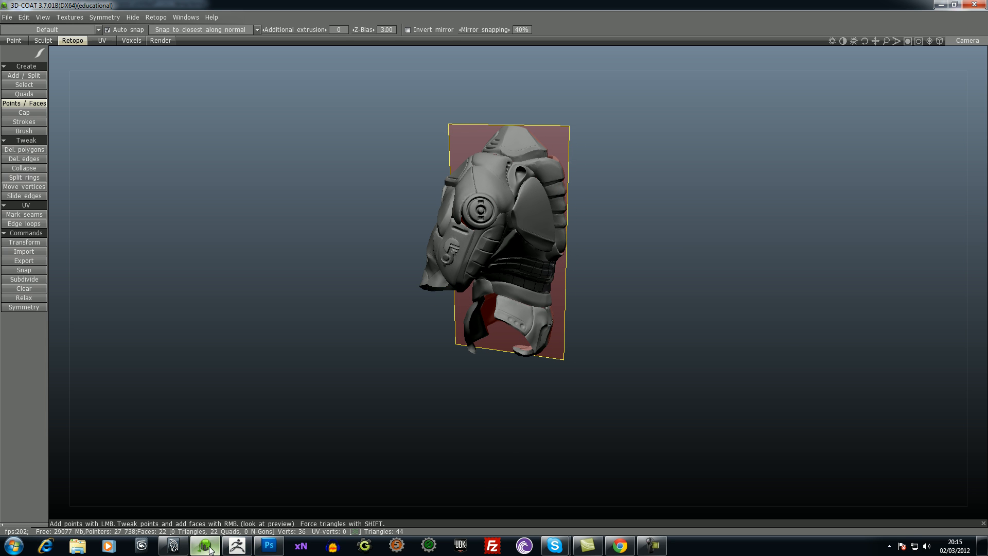
{"action": "mouse_move", "coordinate": [210, 549]}
{"action": "mouse_move", "coordinate": [398, 389]}
{"action": "left_mouse_down"}
{"action": "mouse_move", "coordinate": [370, 400]}
{"action": "mouse_move", "coordinate": [384, 400]}
{"action": "left_mouse_up"}
{"action": "right_click_drag", "start_coordinate": [305, 208], "coordinate": [325, 107]}
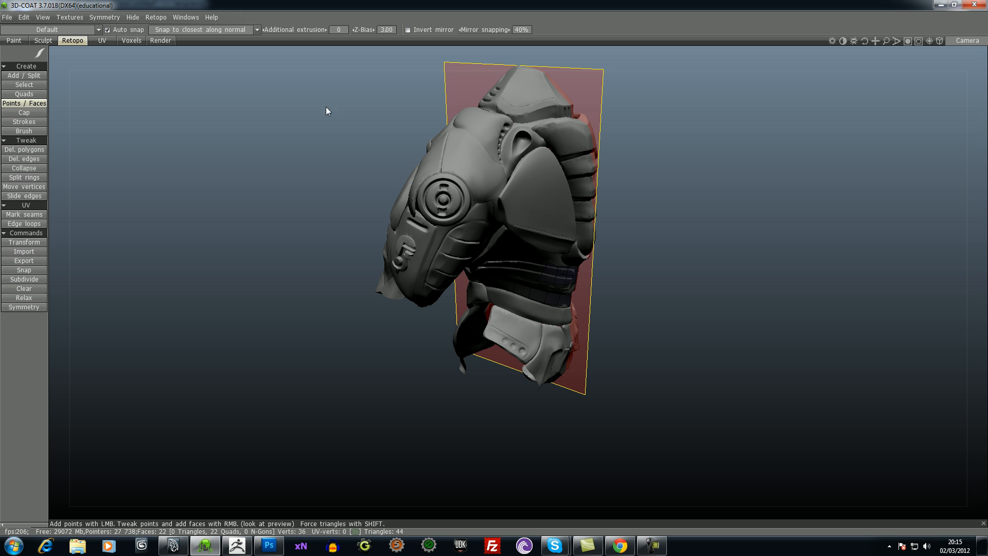
- Look through the Paint and UV workspaces, ending in Paint with the armor viewed from the front
{"action": "left_click", "coordinate": [19, 41]}
{"action": "left_click_drag", "start_coordinate": [629, 250], "coordinate": [556, 216]}
{"action": "left_click_drag", "start_coordinate": [600, 289], "coordinate": [592, 268]}
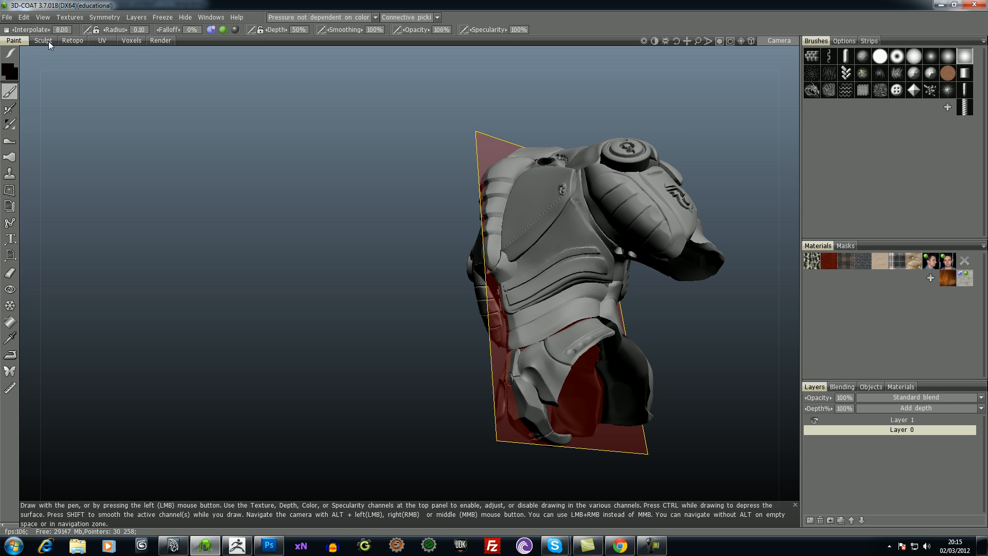
{"action": "left_click", "coordinate": [105, 41]}
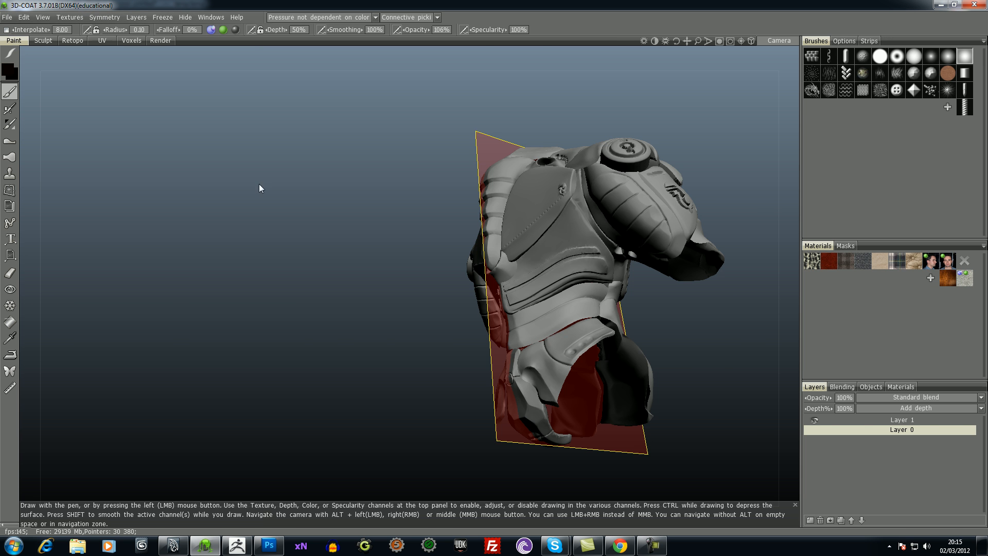
{"action": "mouse_move", "coordinate": [260, 187]}
{"action": "left_mouse_down"}
{"action": "mouse_move", "coordinate": [693, 342]}
{"action": "mouse_move", "coordinate": [761, 347]}
{"action": "left_mouse_up"}
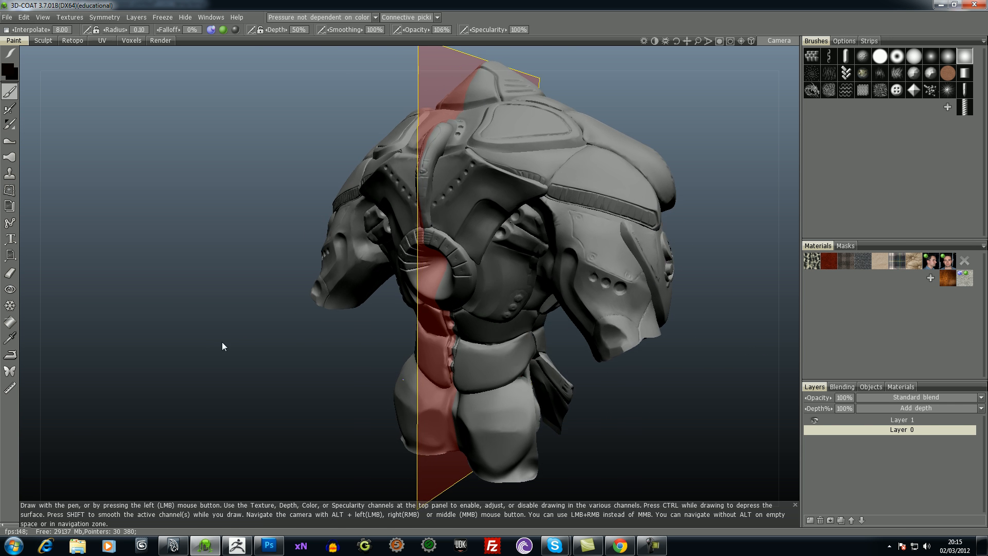